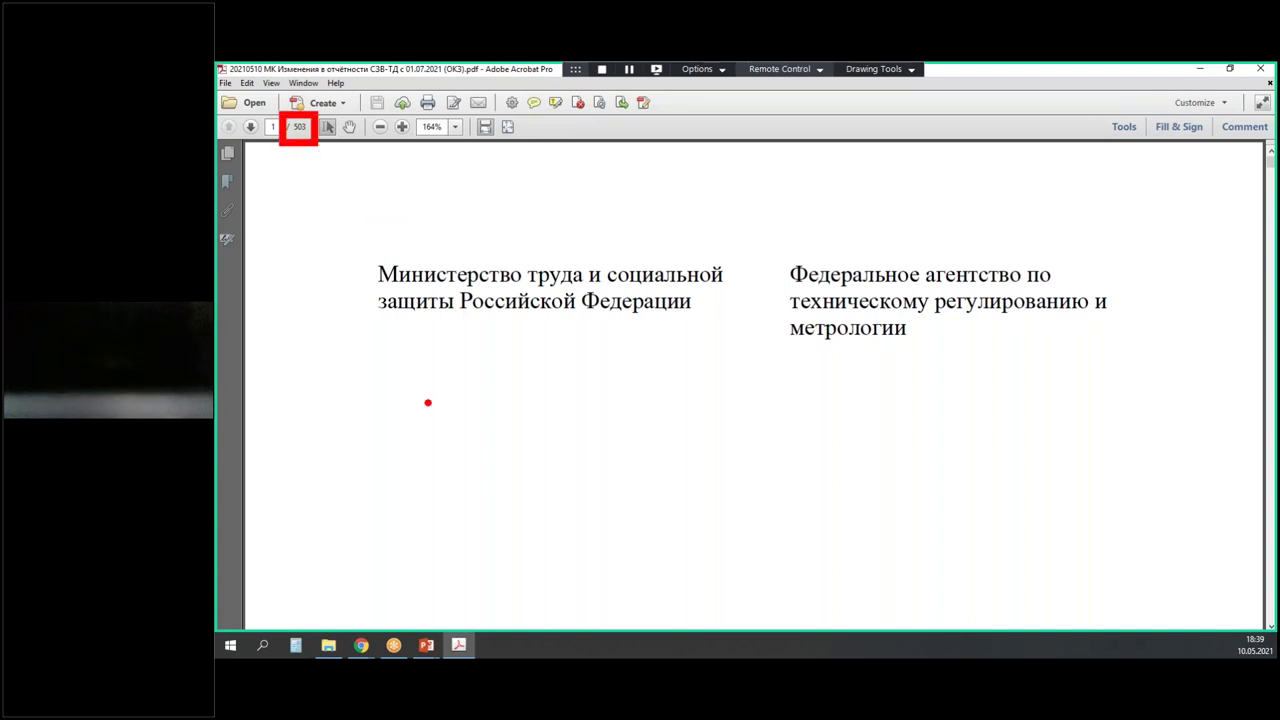
- Look through the opening pages of the ОКЗ classifier PDF, from the title page to the publication details
left_click_drag(312, 270, 313, 425)
left_click_drag(343, 465, 355, 438)
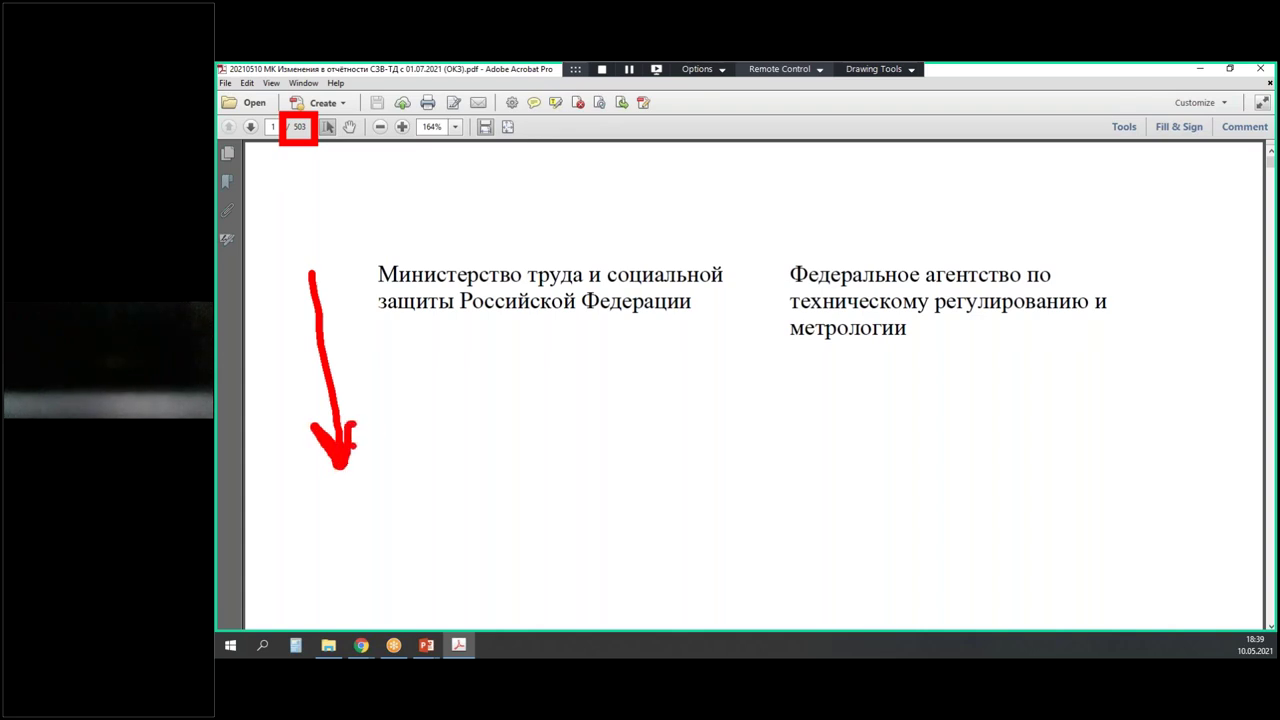
scroll(640, 363, "down", 5)
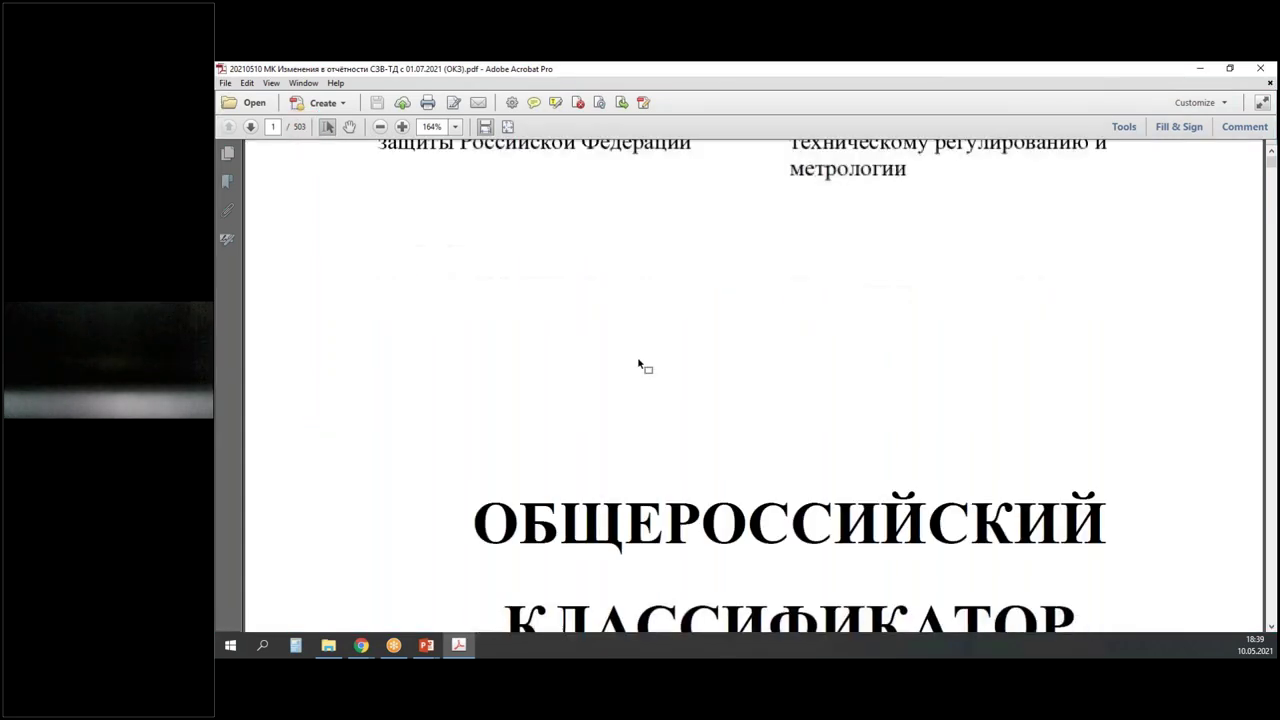
scroll(633, 360, "down", 10)
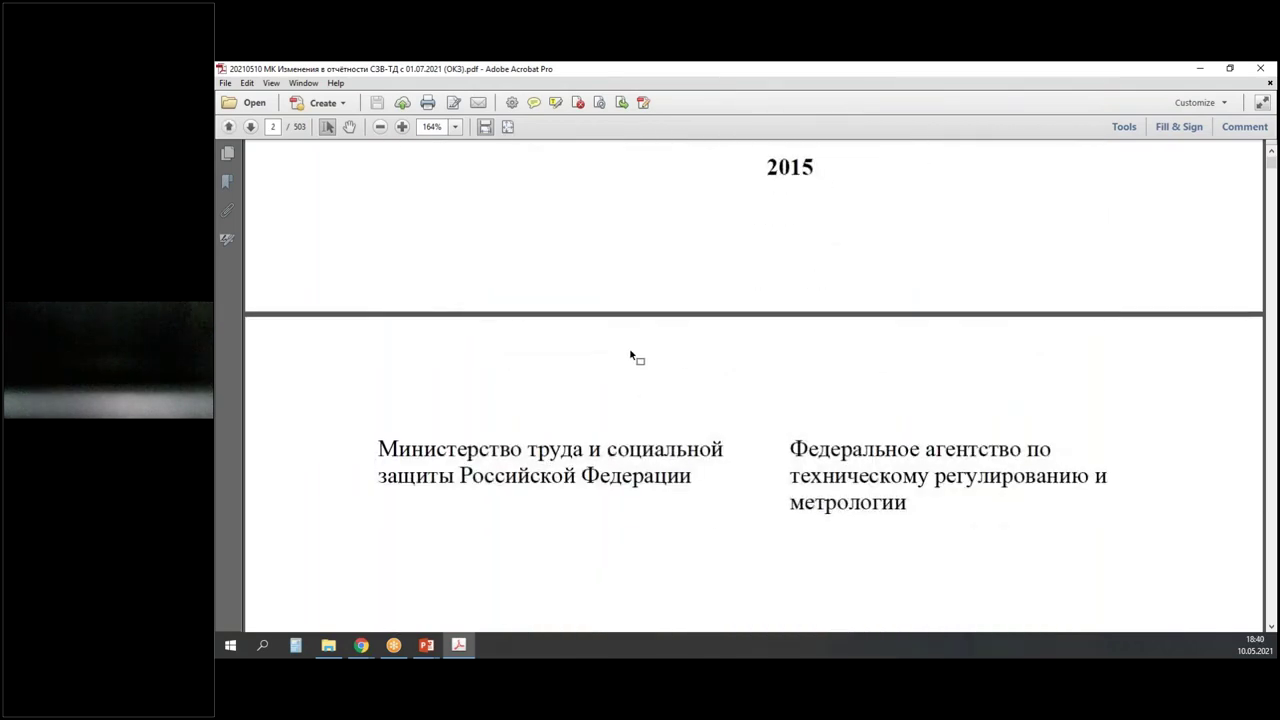
scroll(632, 353, "down", 10)
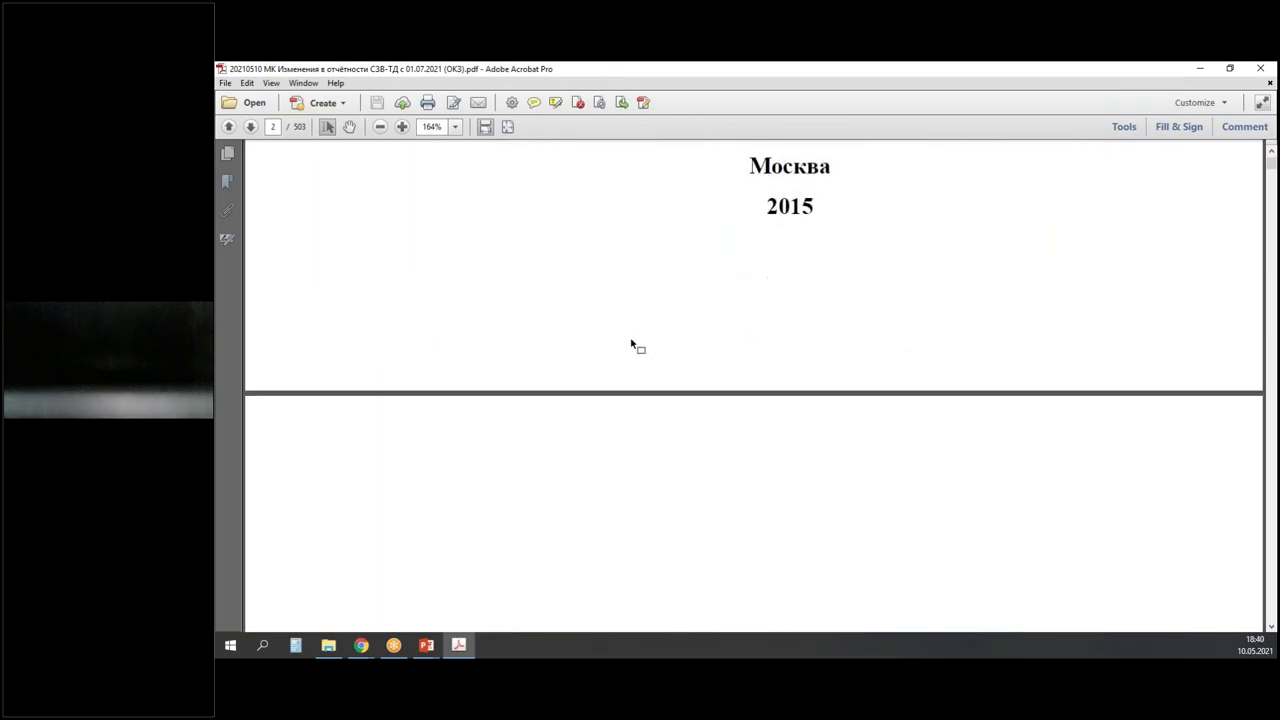
scroll(630, 352, "down", 3)
scroll(627, 353, "down", 10)
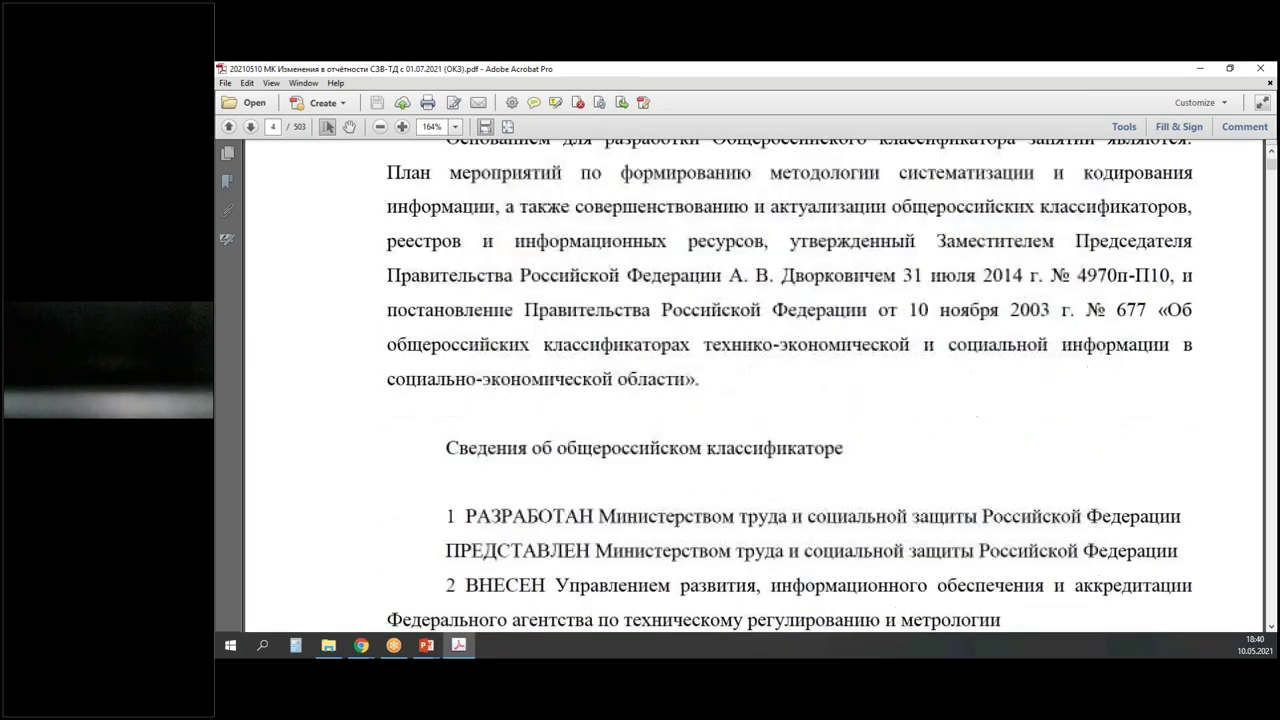
scroll(627, 353, "down", 5)
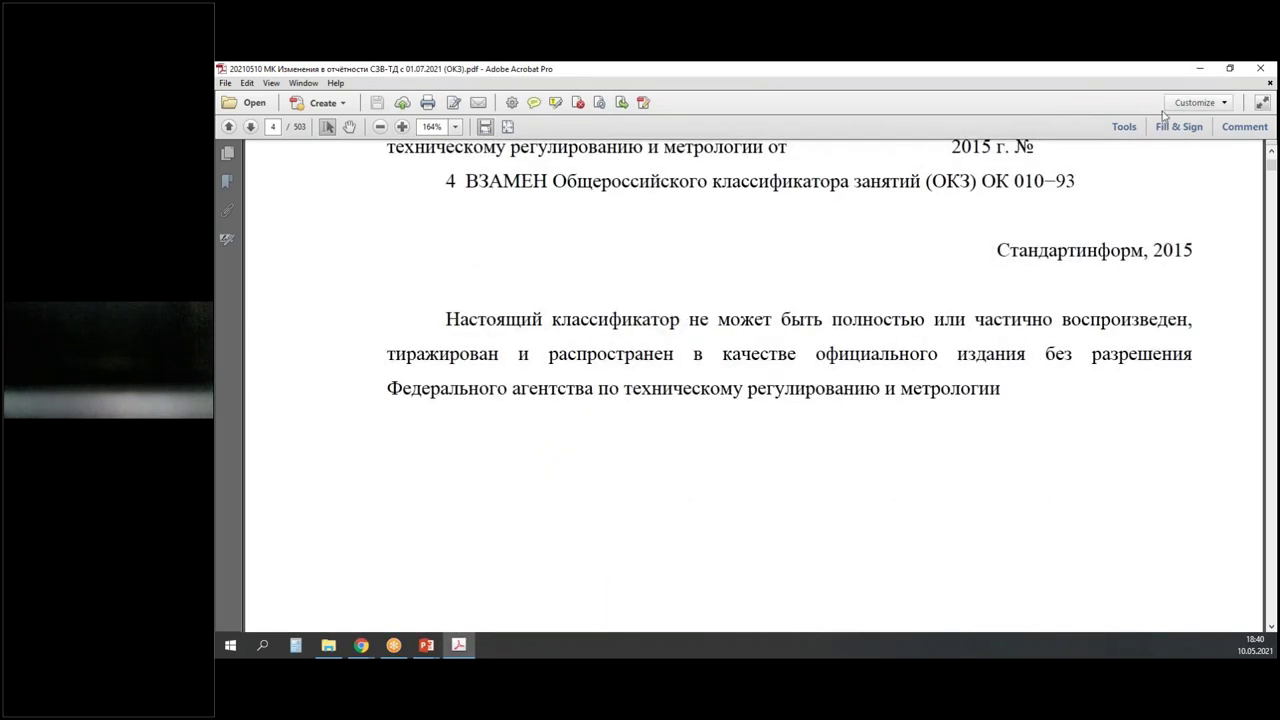
- Put away the PDF and its folder window, return to the slideshow and advance to slide 10, «Справочник «Должности»»
left_click(1199, 72)
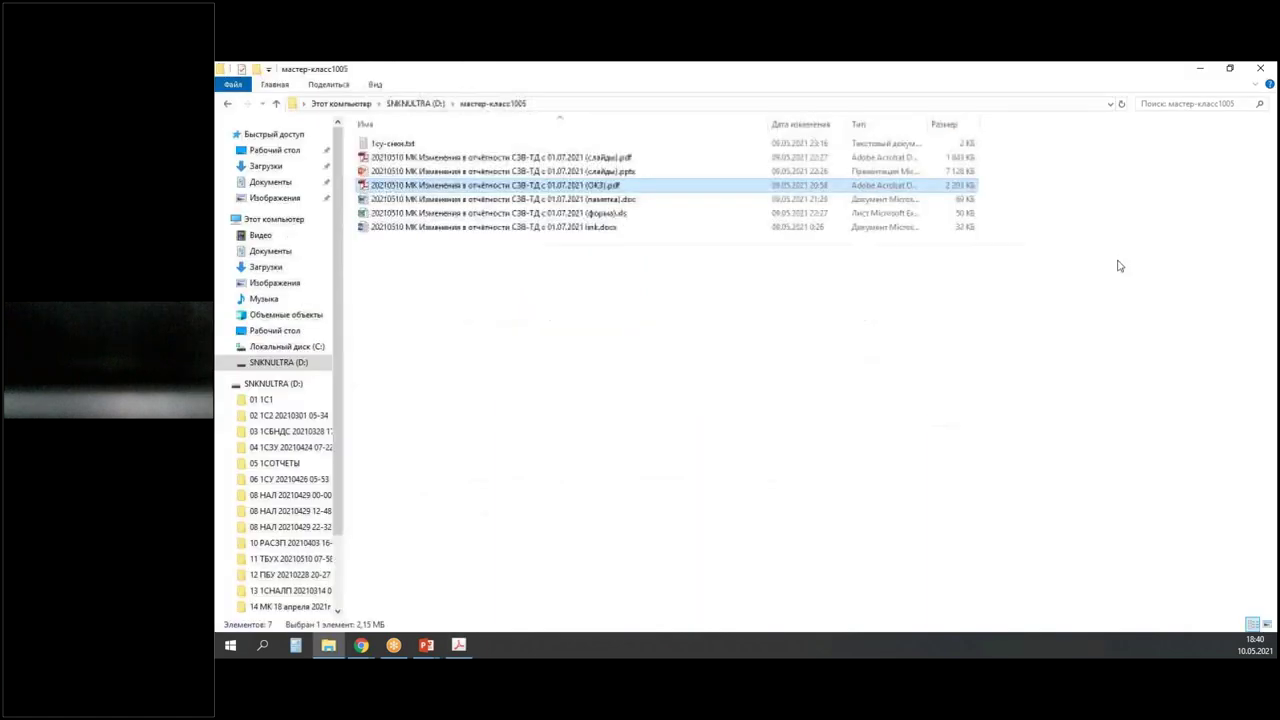
left_click(1199, 72)
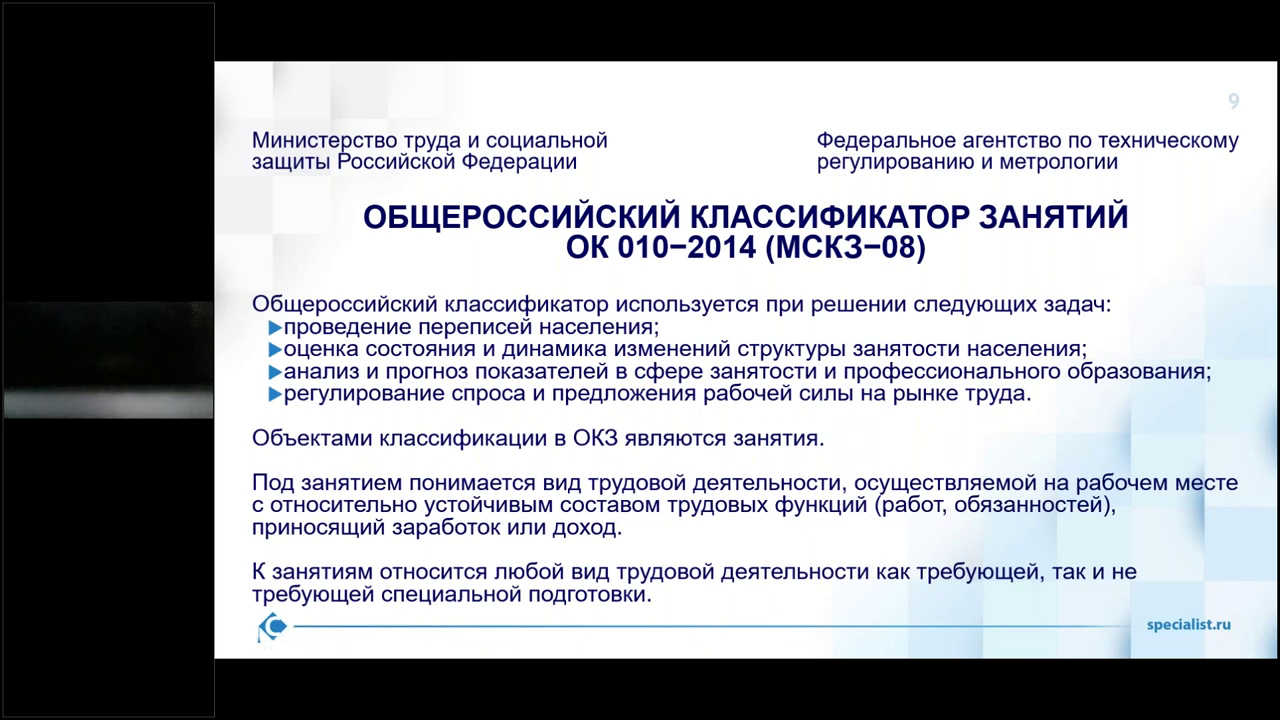
left_click(952, 452)
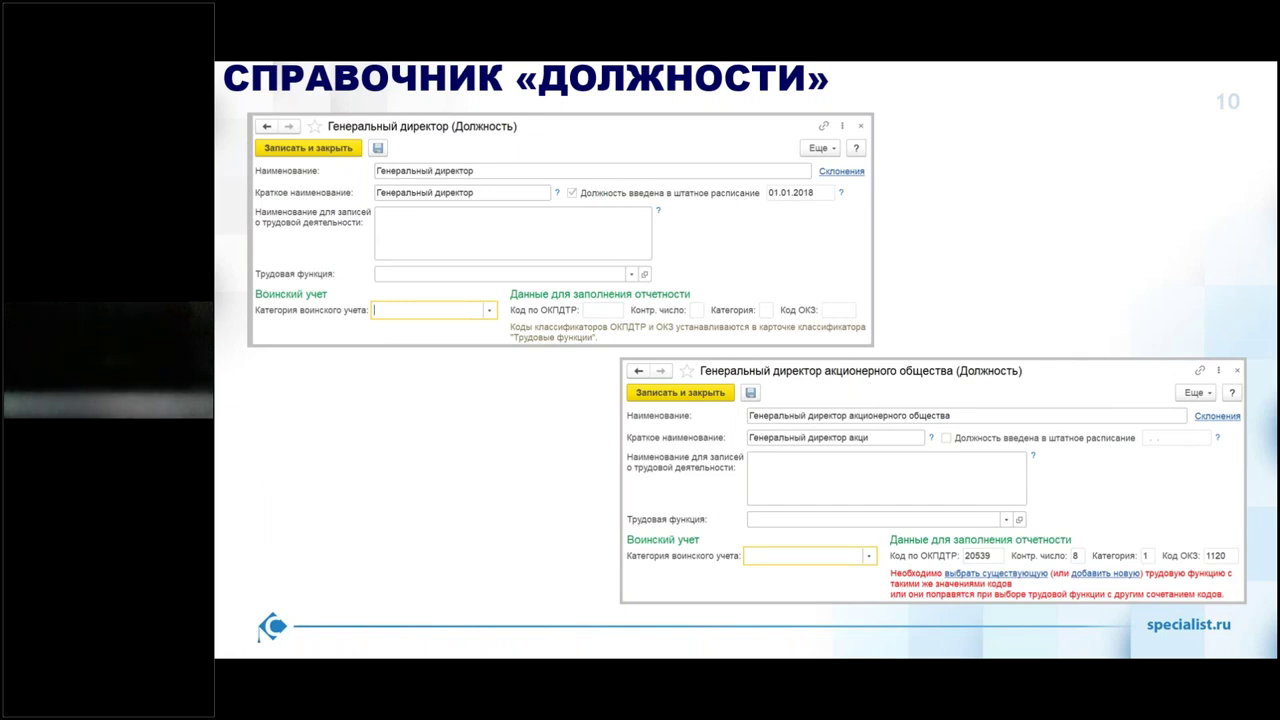
- Leave the Yandex Disk page, switch to the browser window running 1C:Зарплата и управление персоналом and maximise it
key("alt+Tab")
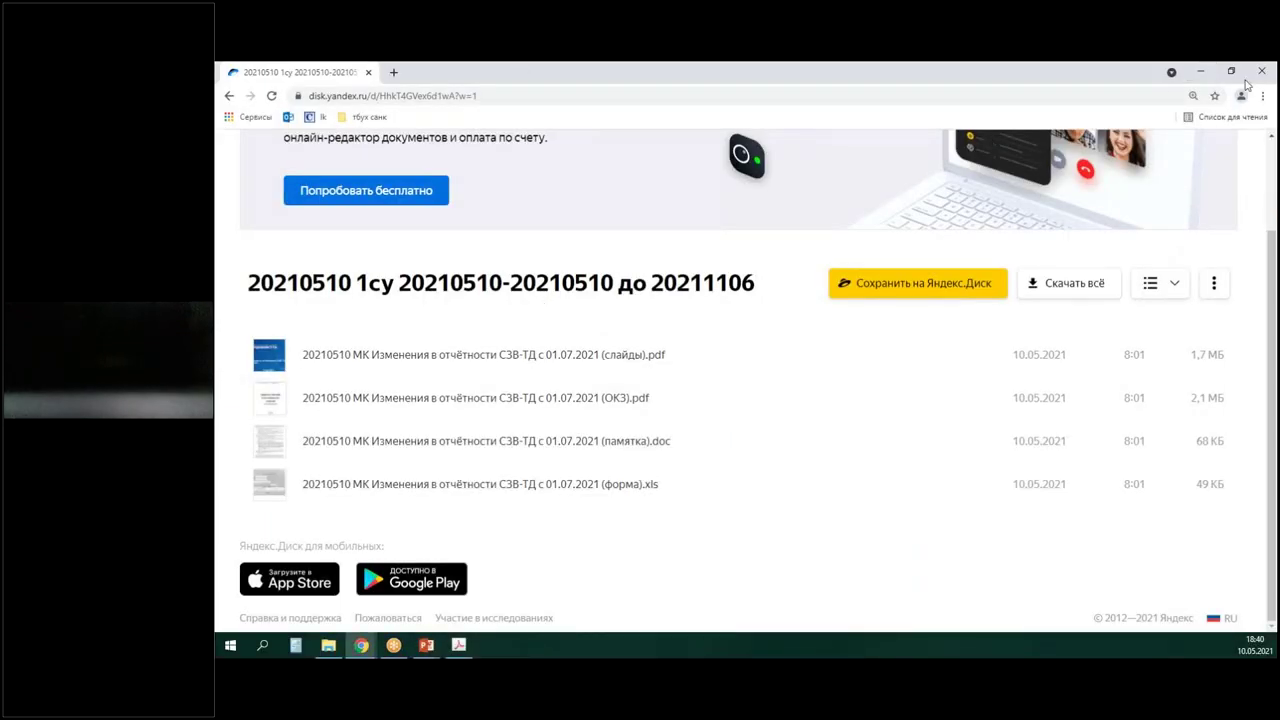
left_click(1261, 72)
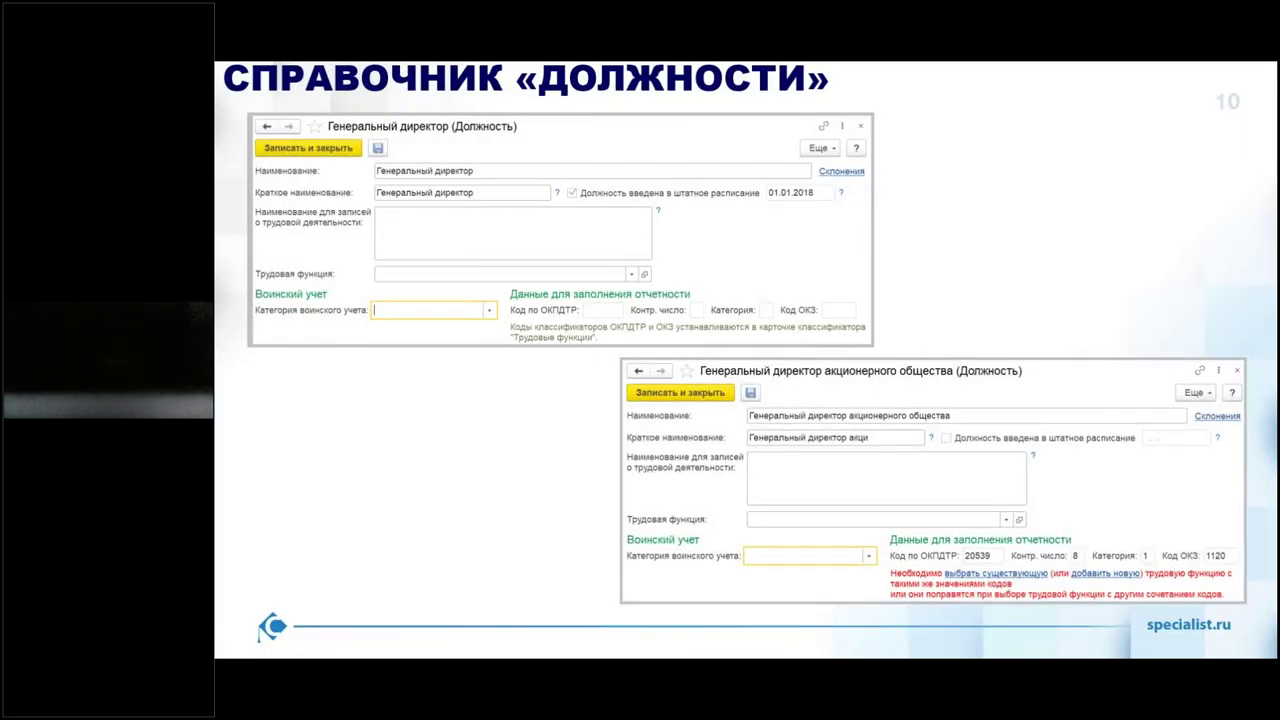
key("alt+Tab")
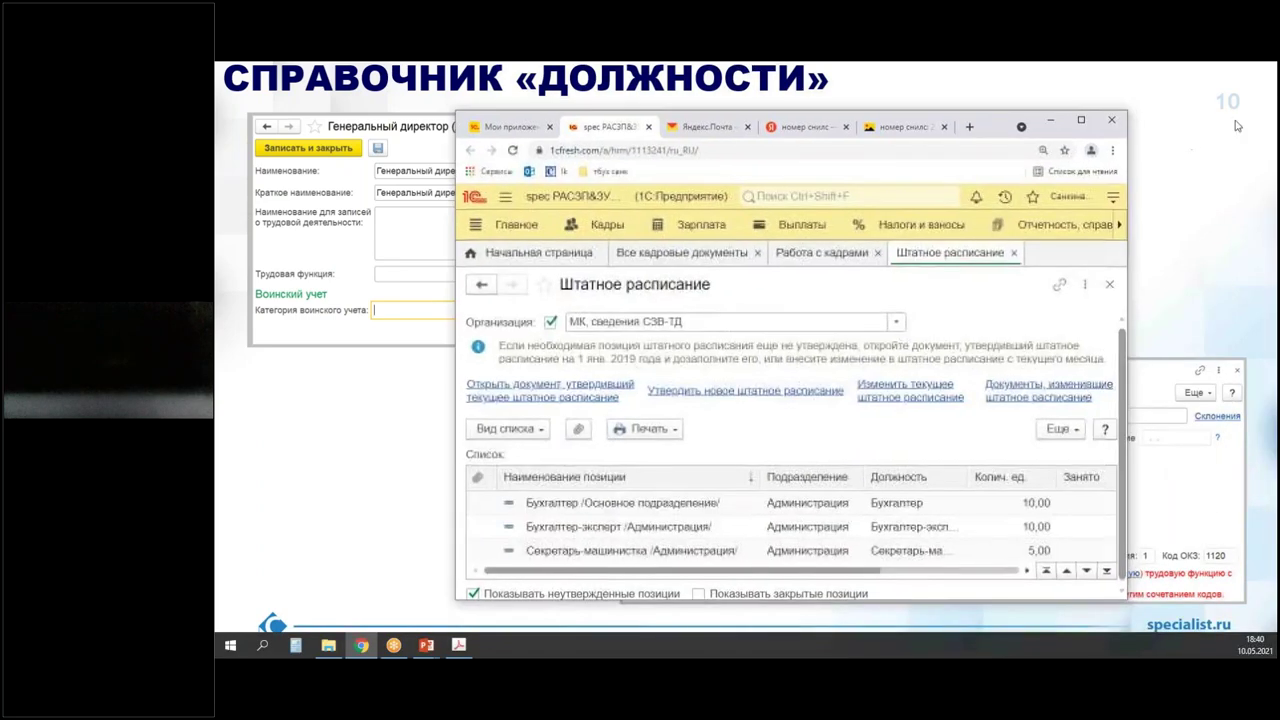
double_click(1088, 122)
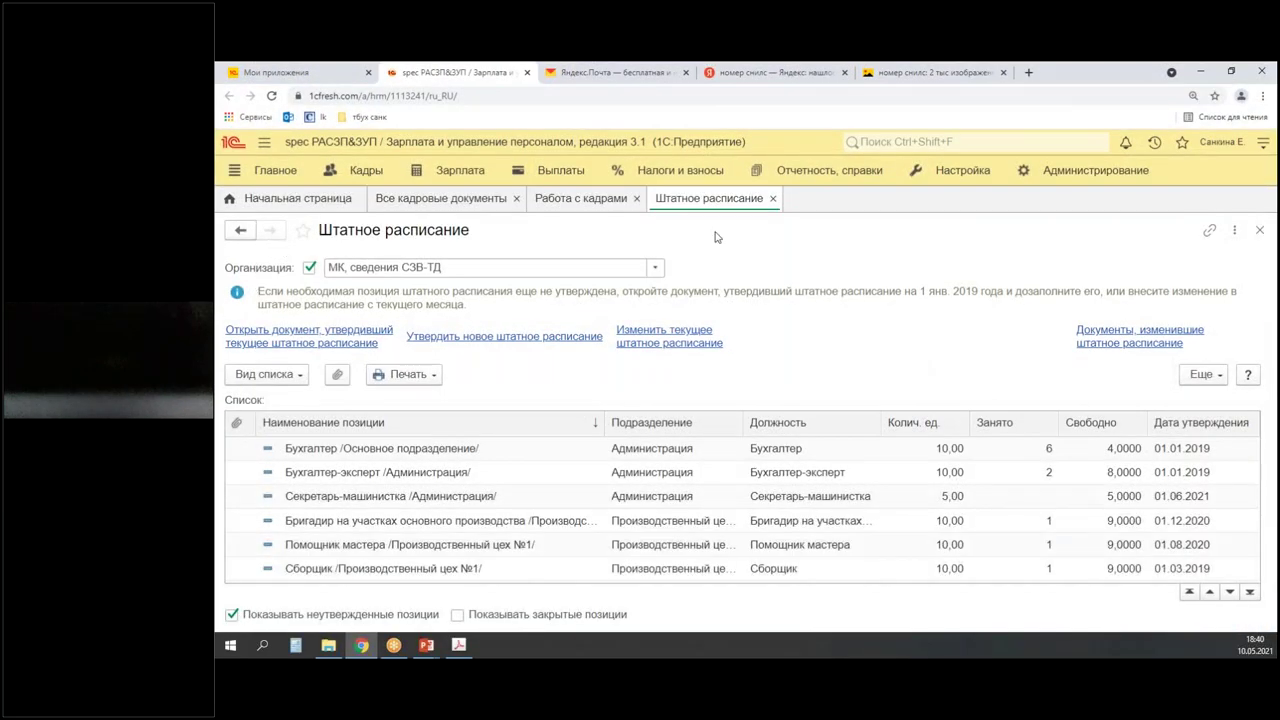
- Open the Трудовые функции classifier from the Настройка section and examine its list and columns
left_click(953, 173)
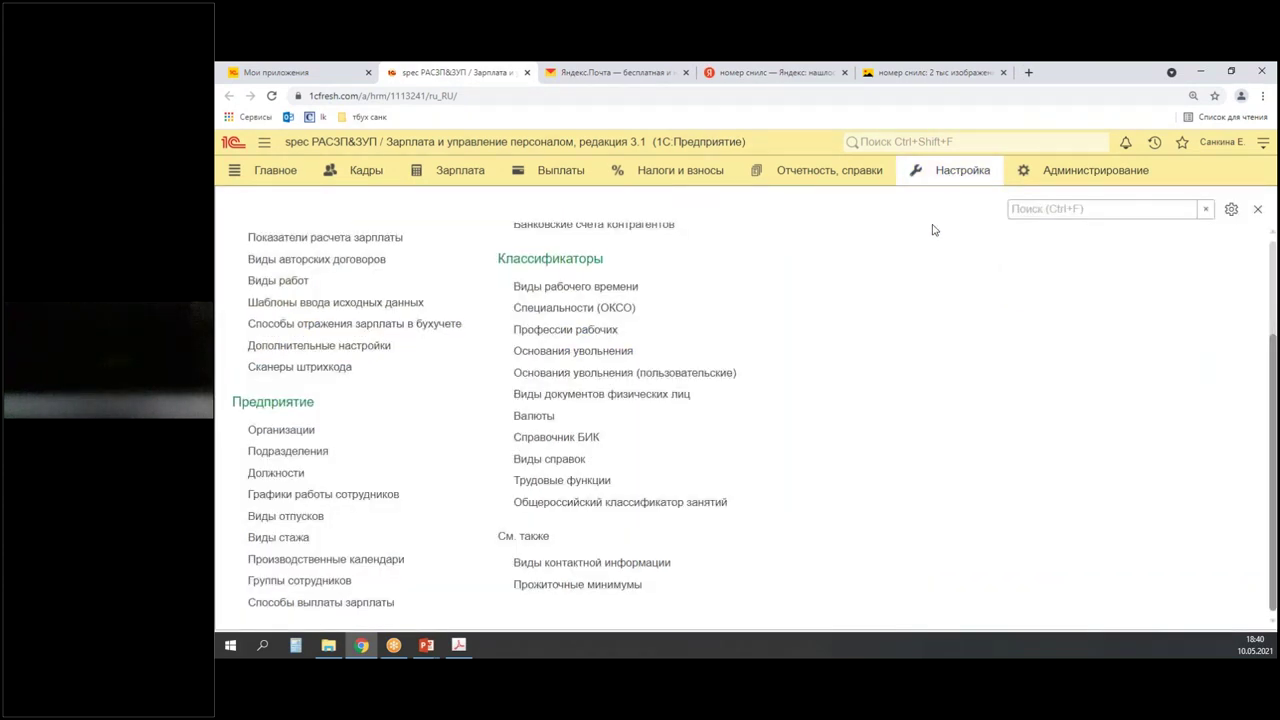
mouse_move(887, 148)
left_mouse_down()
mouse_move(918, 188)
mouse_move(1013, 194)
left_mouse_up()
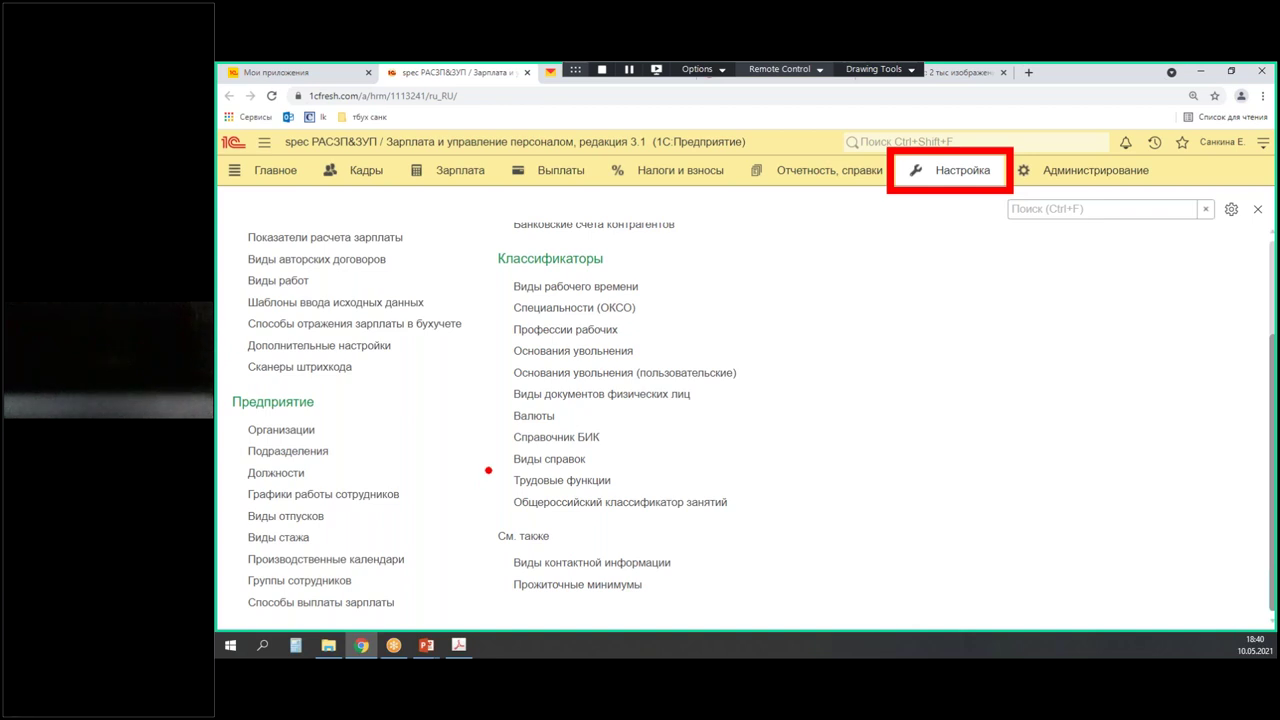
mouse_move(488, 471)
left_mouse_down()
mouse_move(610, 515)
mouse_move(777, 515)
left_mouse_up()
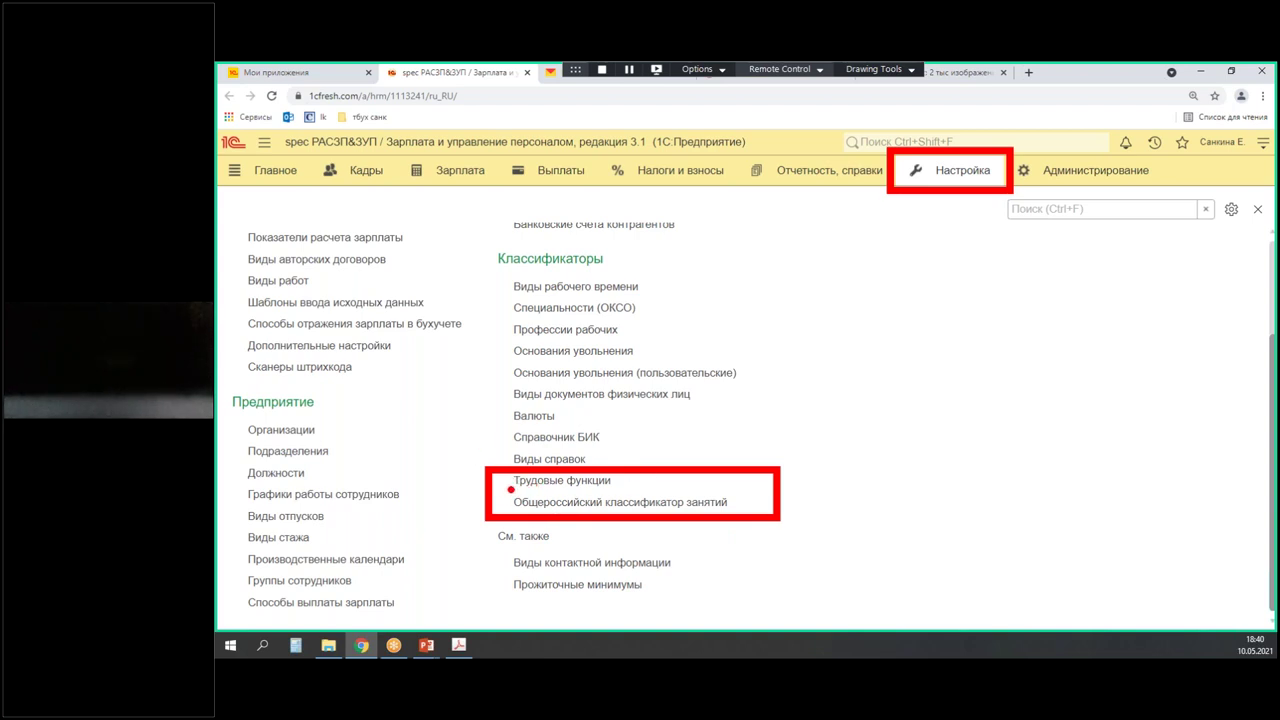
mouse_move(485, 411)
left_mouse_down()
mouse_move(514, 462)
mouse_move(493, 452)
mouse_move(500, 464)
left_mouse_up()
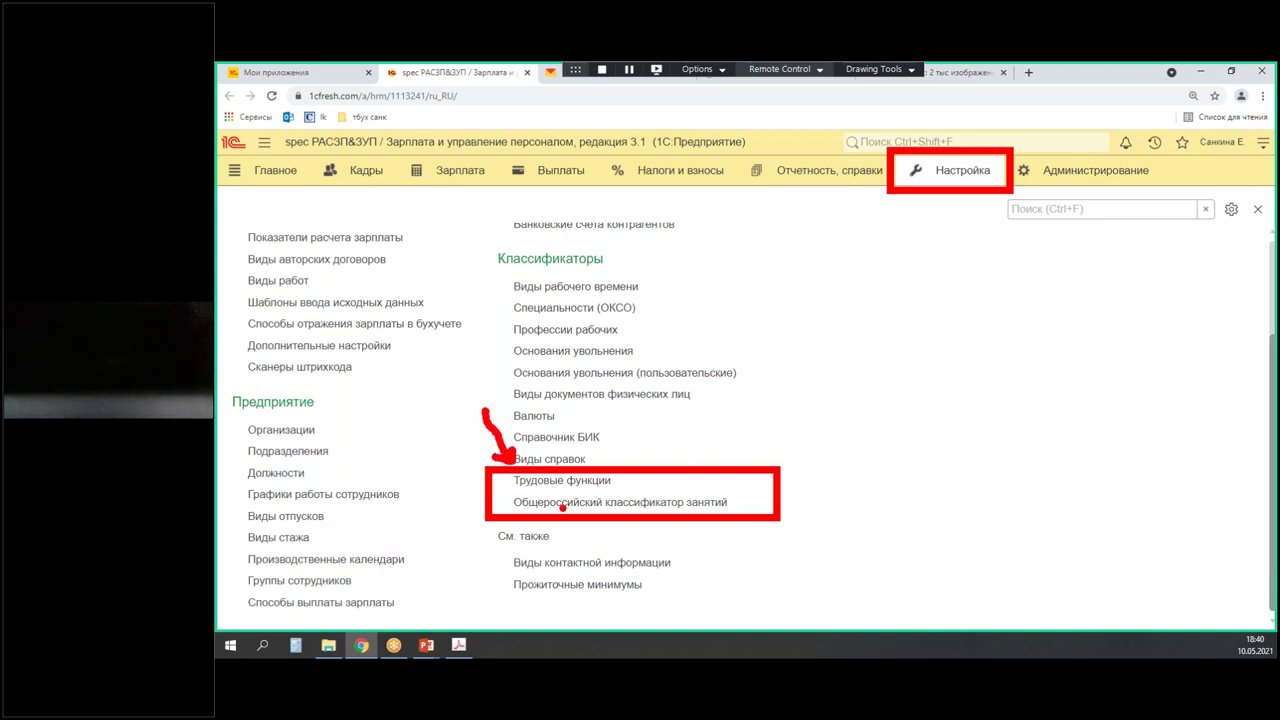
key("Escape")
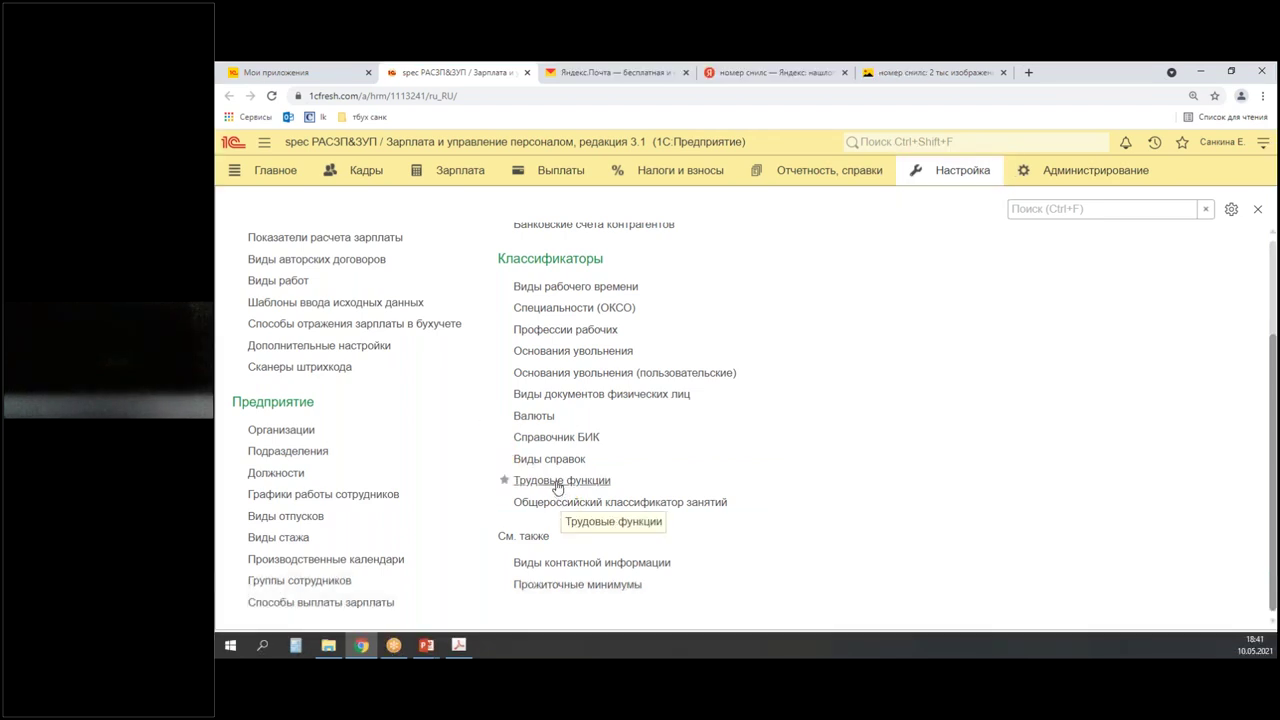
left_click(561, 480)
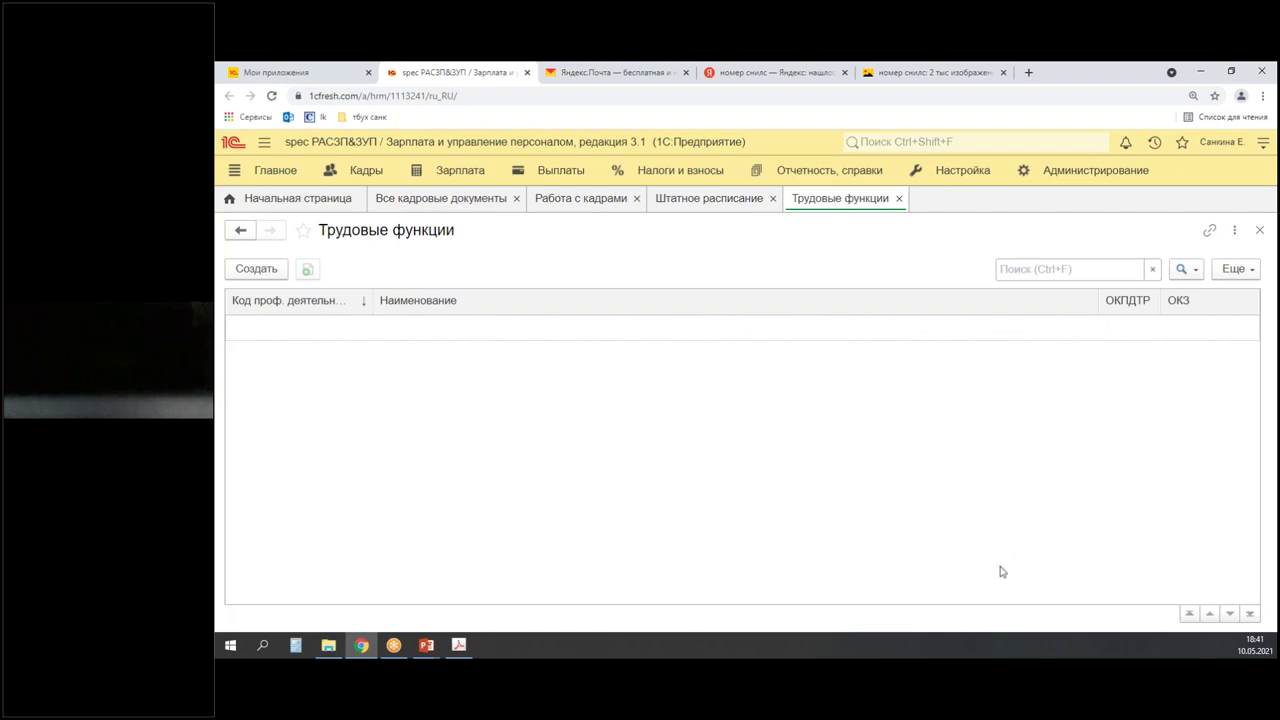
left_click_drag(308, 215, 489, 252)
mouse_move(838, 218)
left_mouse_down()
mouse_move(837, 250)
mouse_move(808, 255)
mouse_move(870, 254)
left_mouse_up()
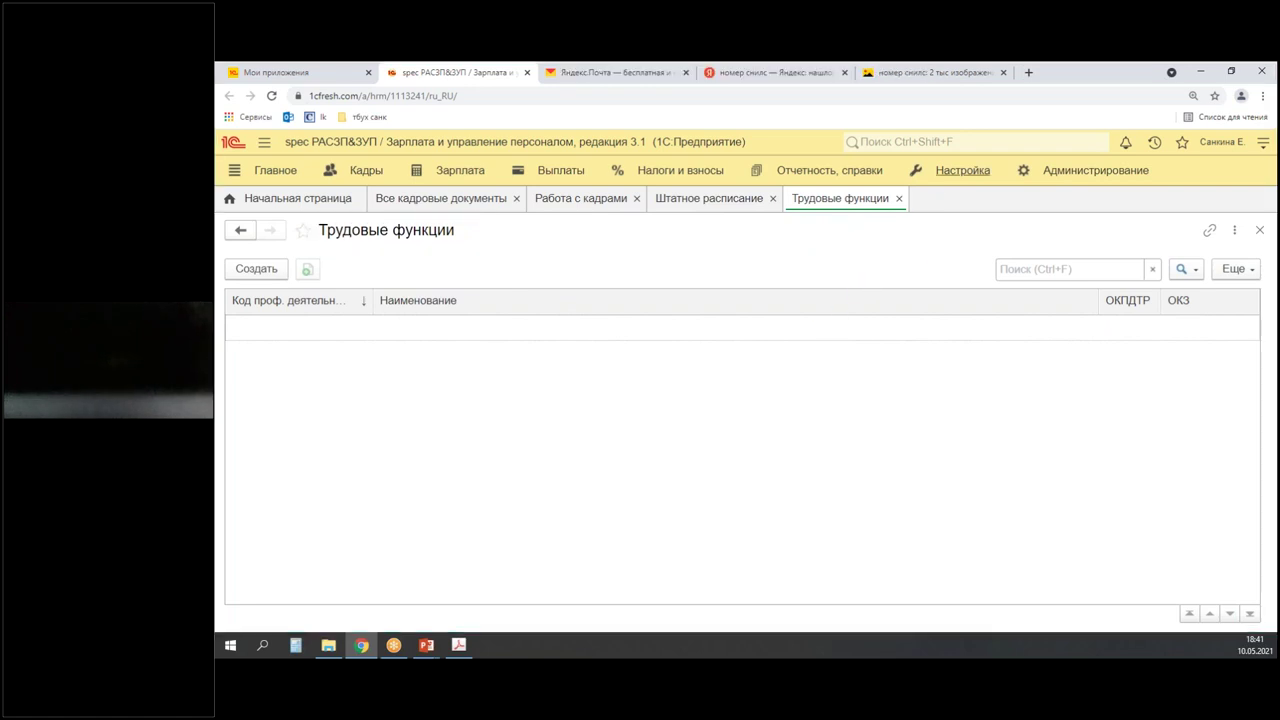
- Open the Должности directory from the Настройка section and bring up the ОКПДТР classifier for selecting positions
left_click(962, 172)
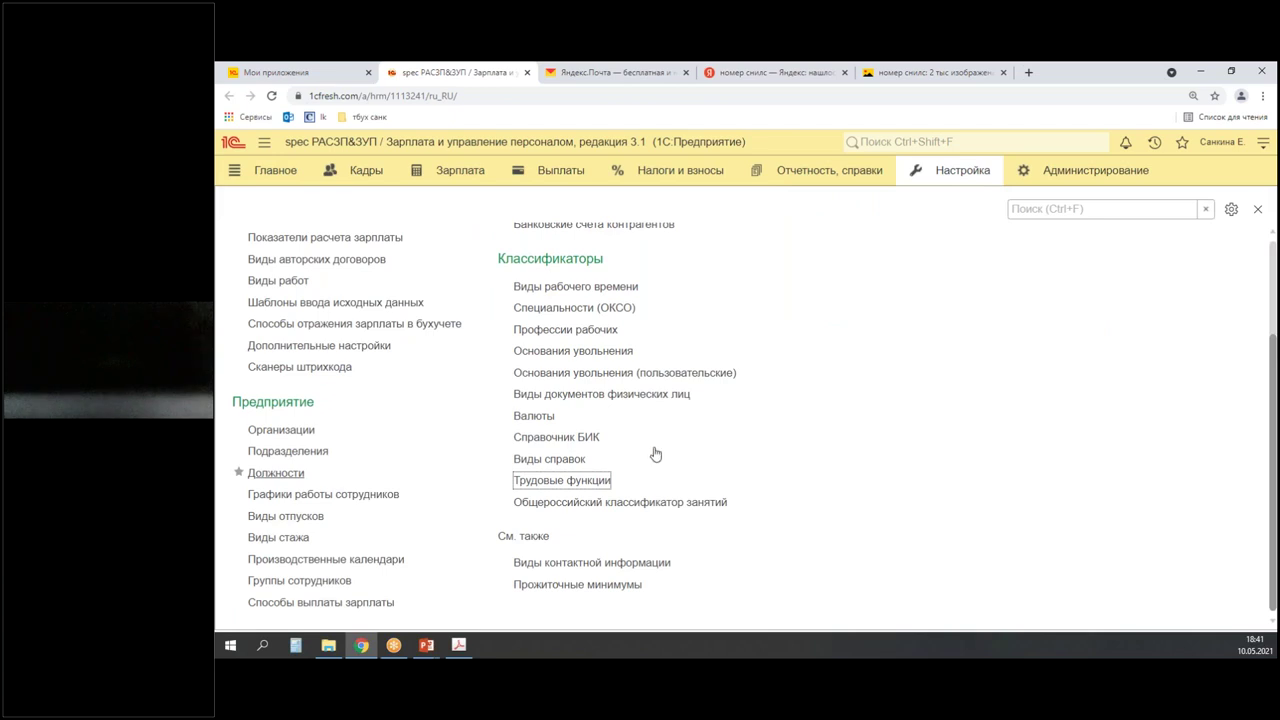
left_click(298, 472)
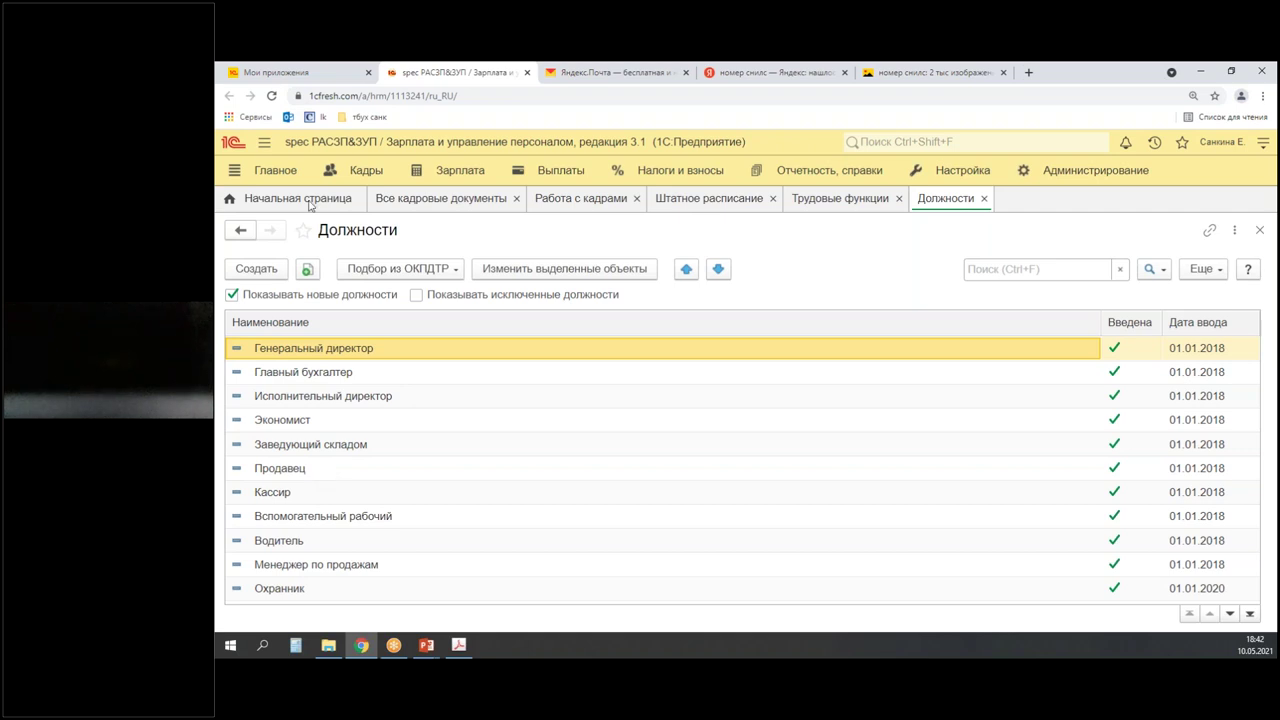
left_click(395, 272)
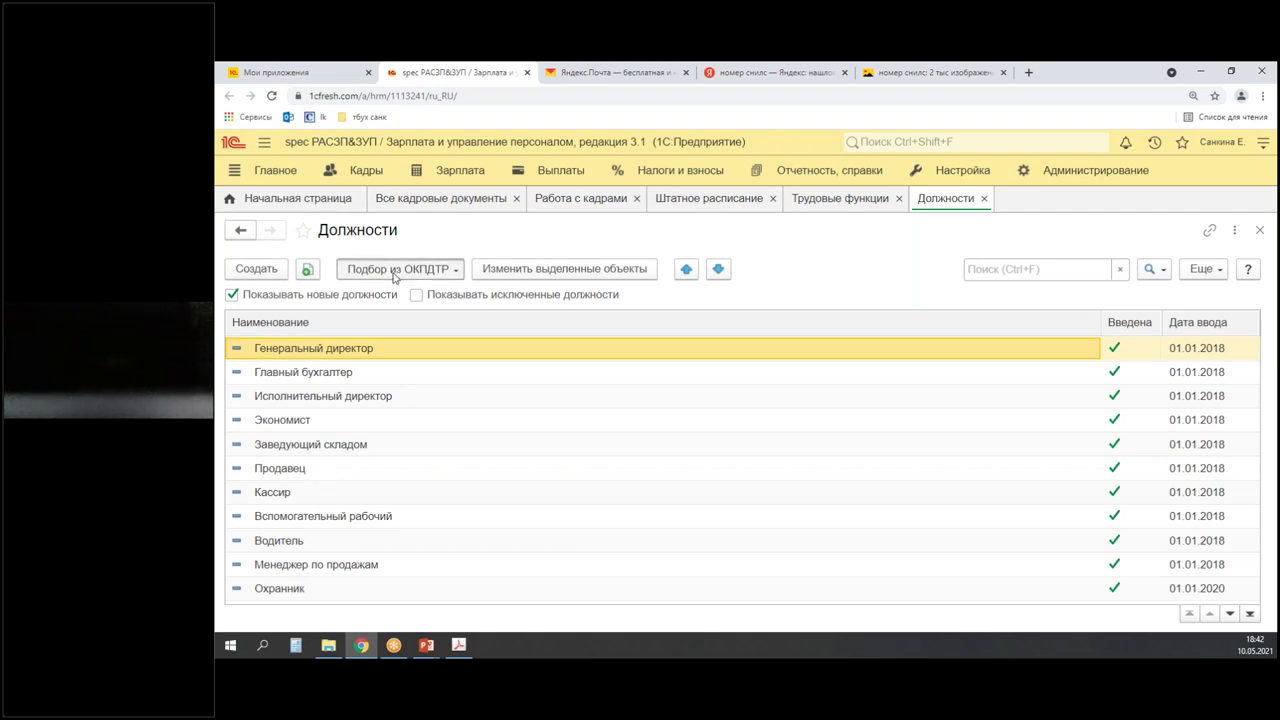
left_click(472, 324)
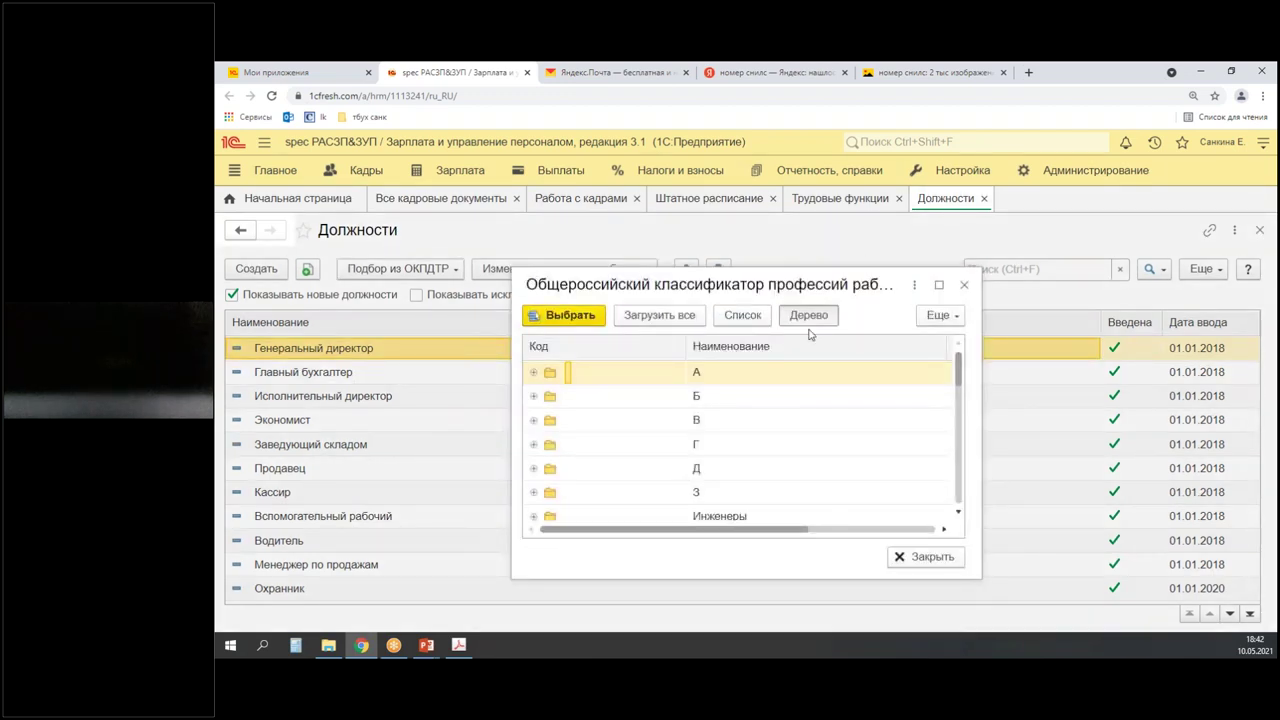
- Show the ОКПДТР classifier as a flat list at full size, look through positions with their ОКЗ codes, and close it
left_click(745, 316)
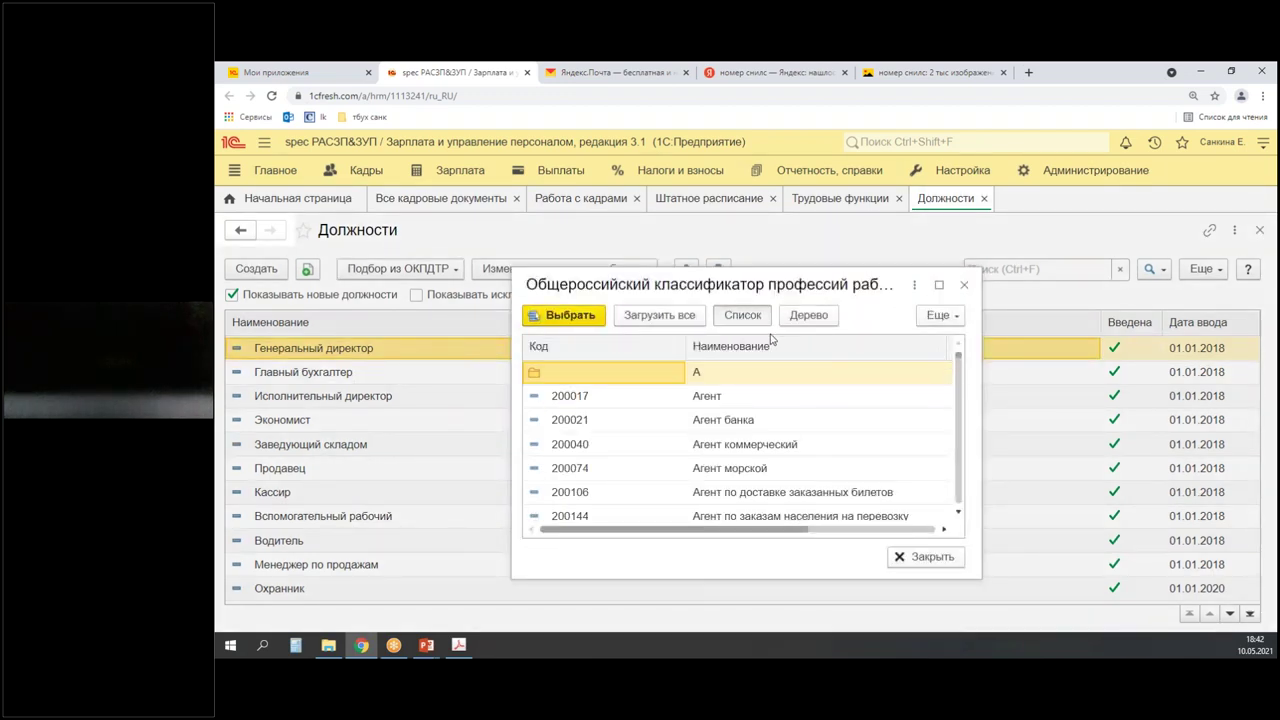
left_click(938, 289)
scroll(880, 350, "down", 8)
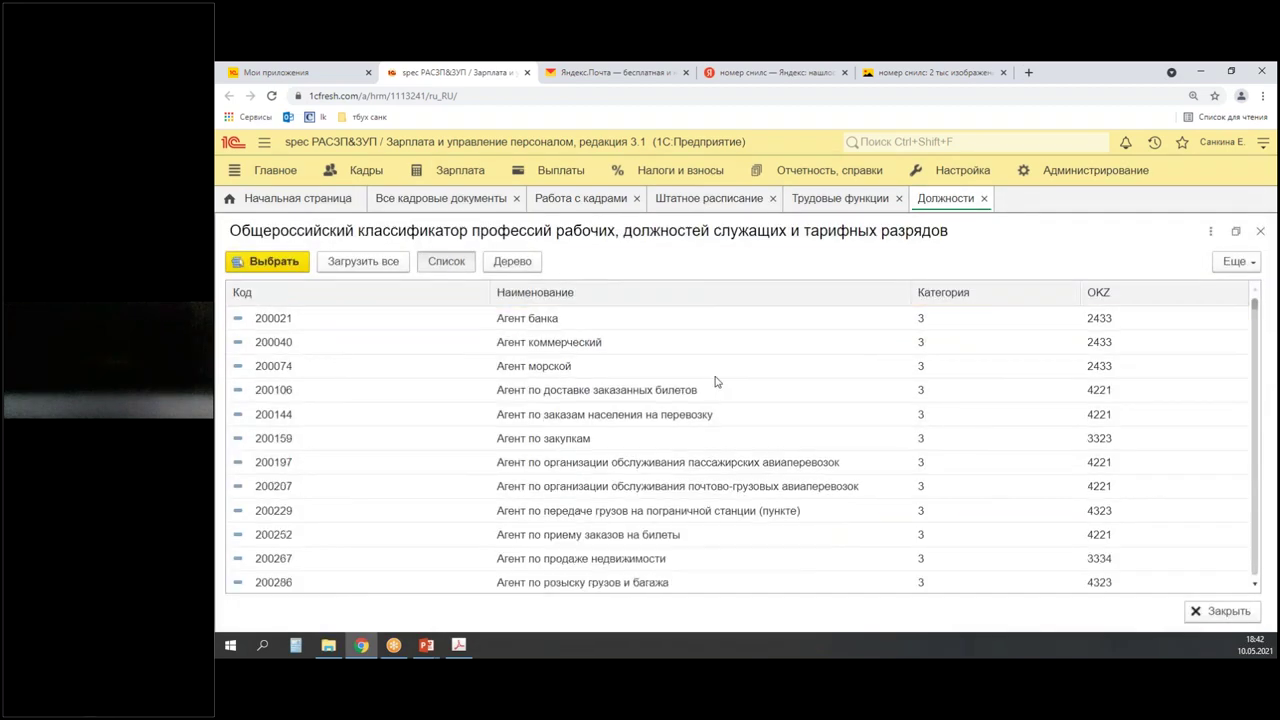
scroll(714, 383, "down", 3)
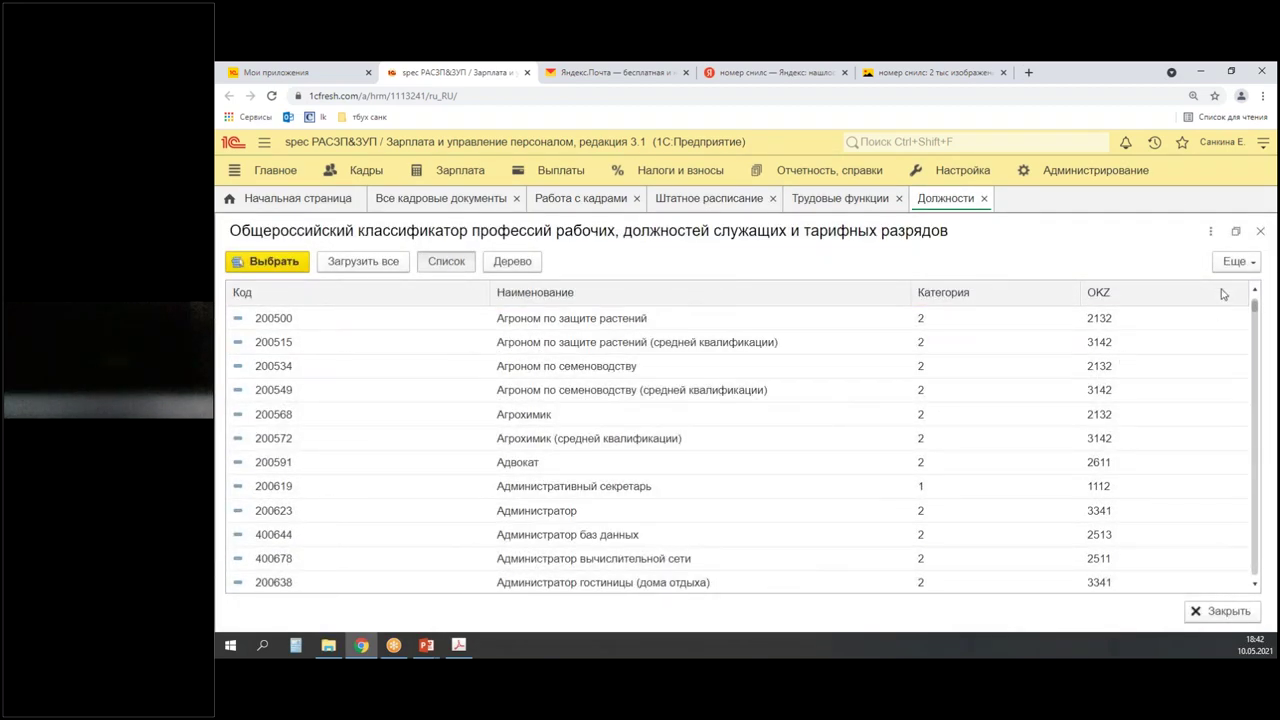
left_click(1262, 231)
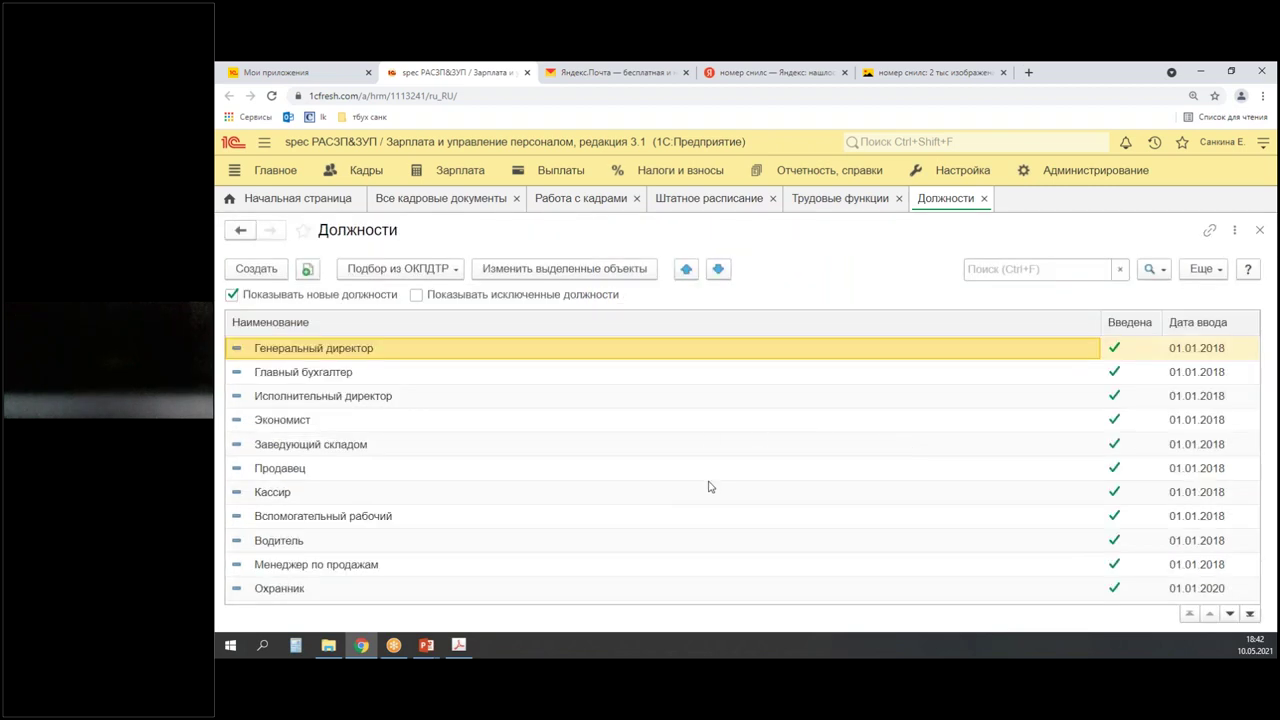
- Point out the Генеральный директор position in the list and close the Должности directory
left_click_drag(395, 341, 456, 357)
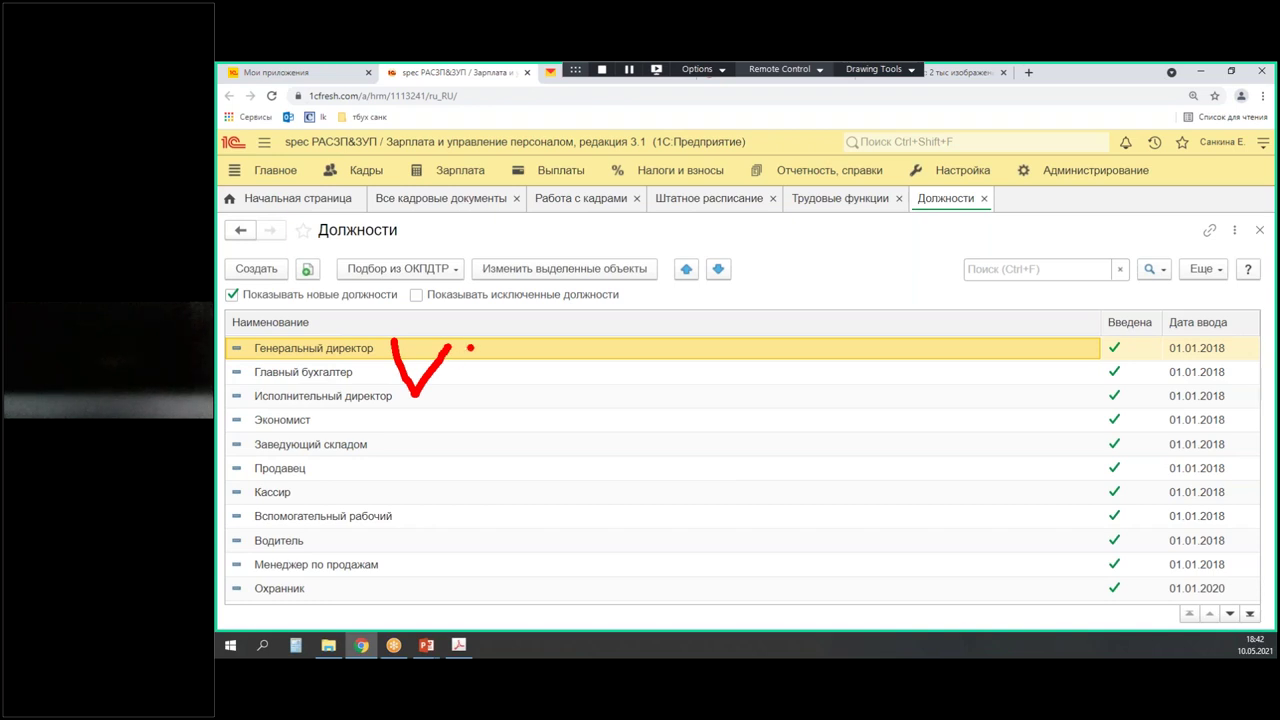
left_click_drag(368, 159, 578, 153)
key("Escape")
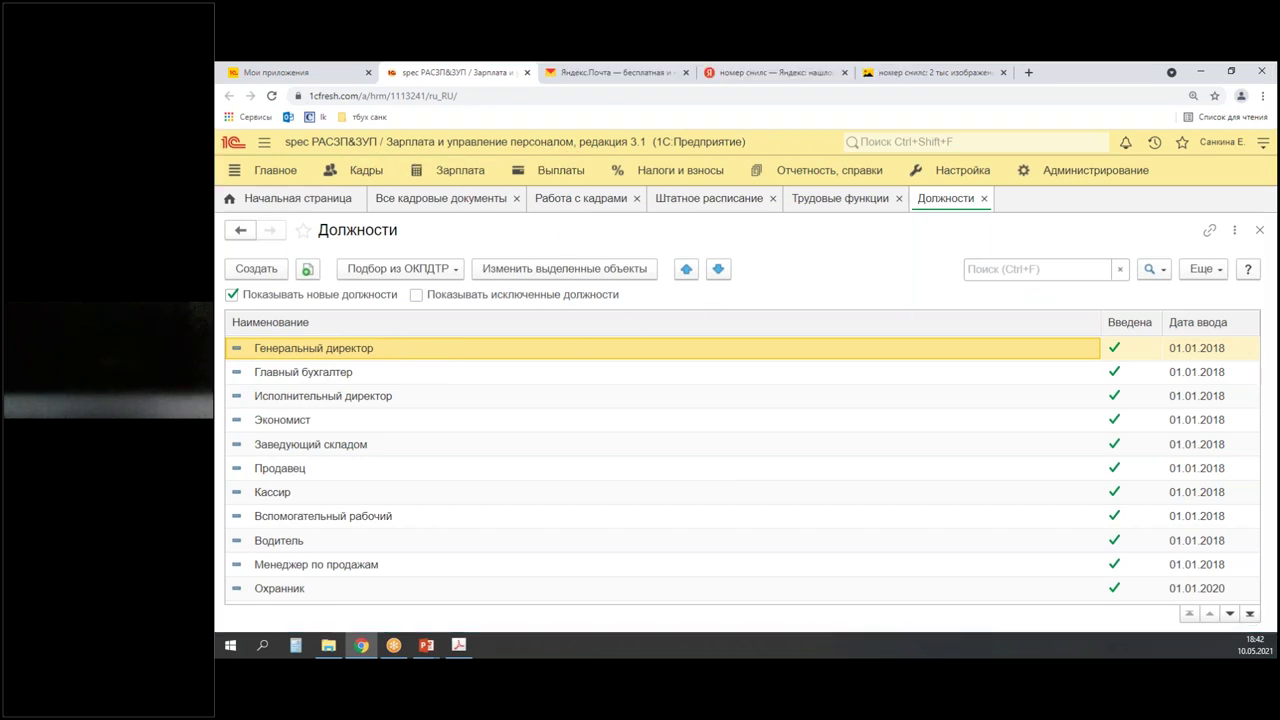
left_click(1260, 230)
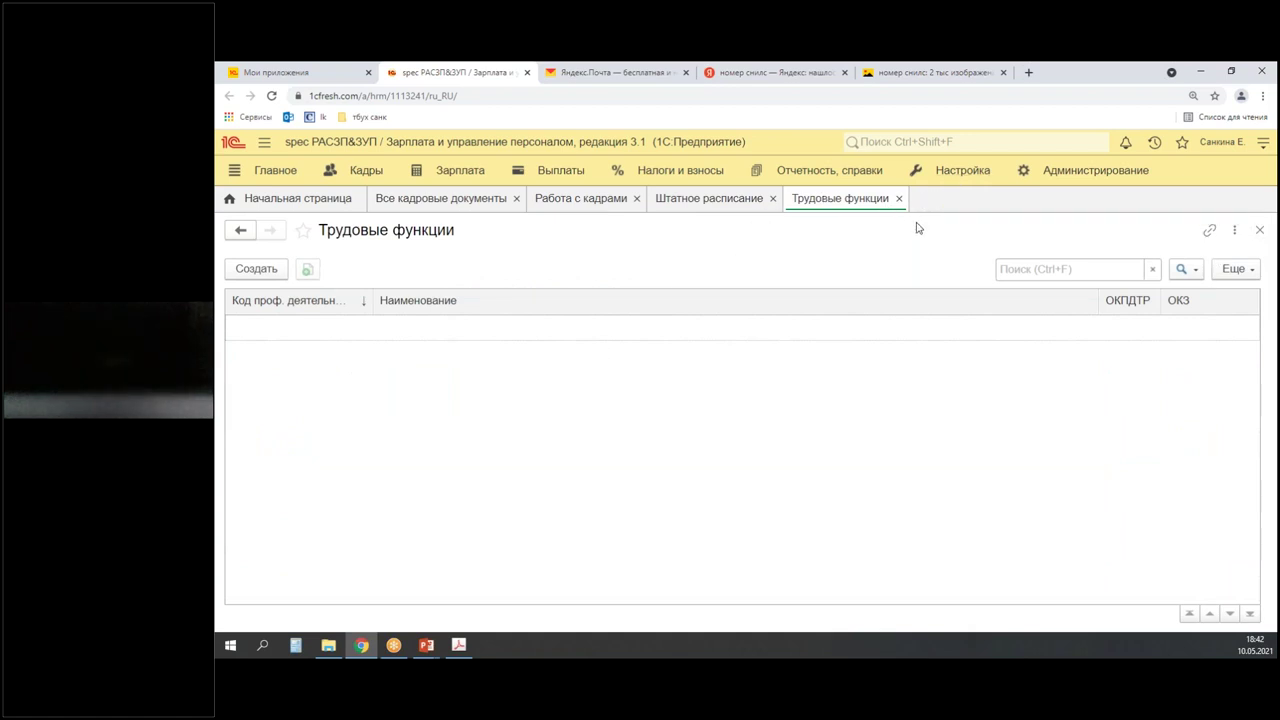
- Frame the Трудовые функции and Общероссийский классификатор занятий links in the Настройка section, number the latter 1, and clear the annotations
left_click(942, 176)
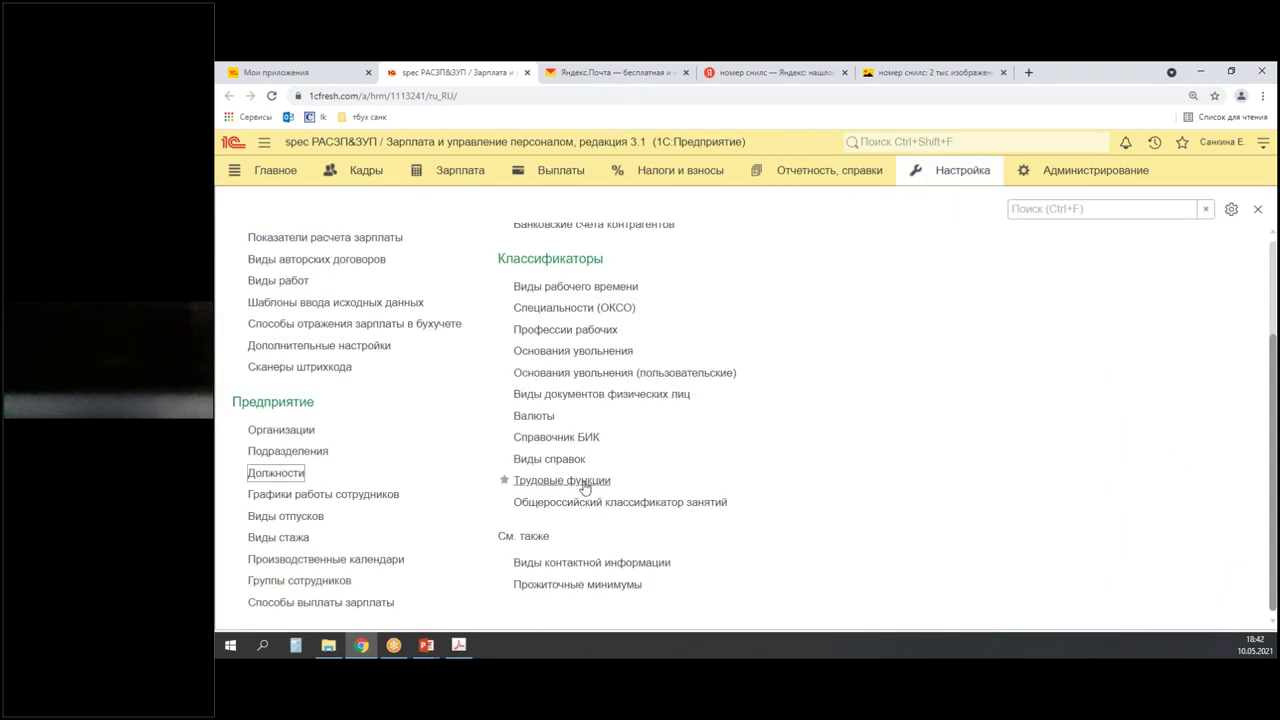
mouse_move(486, 467)
left_mouse_down()
mouse_move(641, 527)
mouse_move(819, 521)
left_mouse_up()
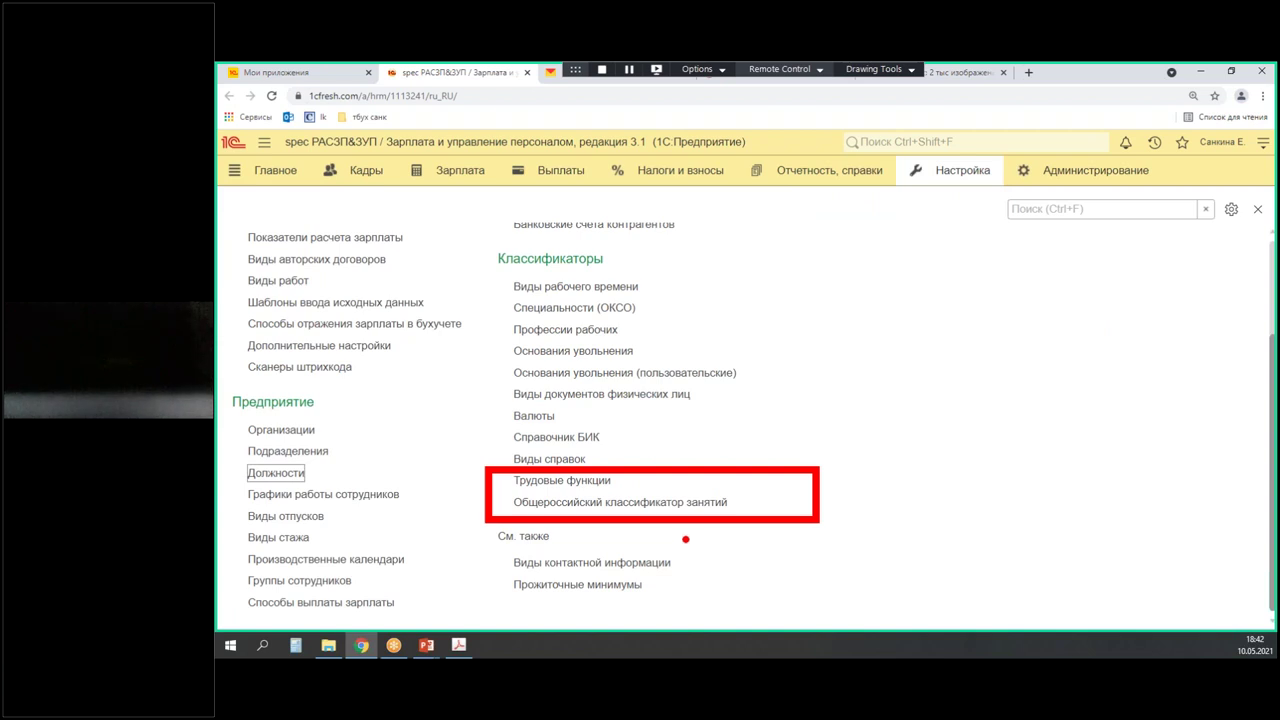
mouse_move(741, 505)
left_mouse_down()
mouse_move(744, 491)
mouse_move(739, 512)
mouse_move(762, 512)
left_mouse_up()
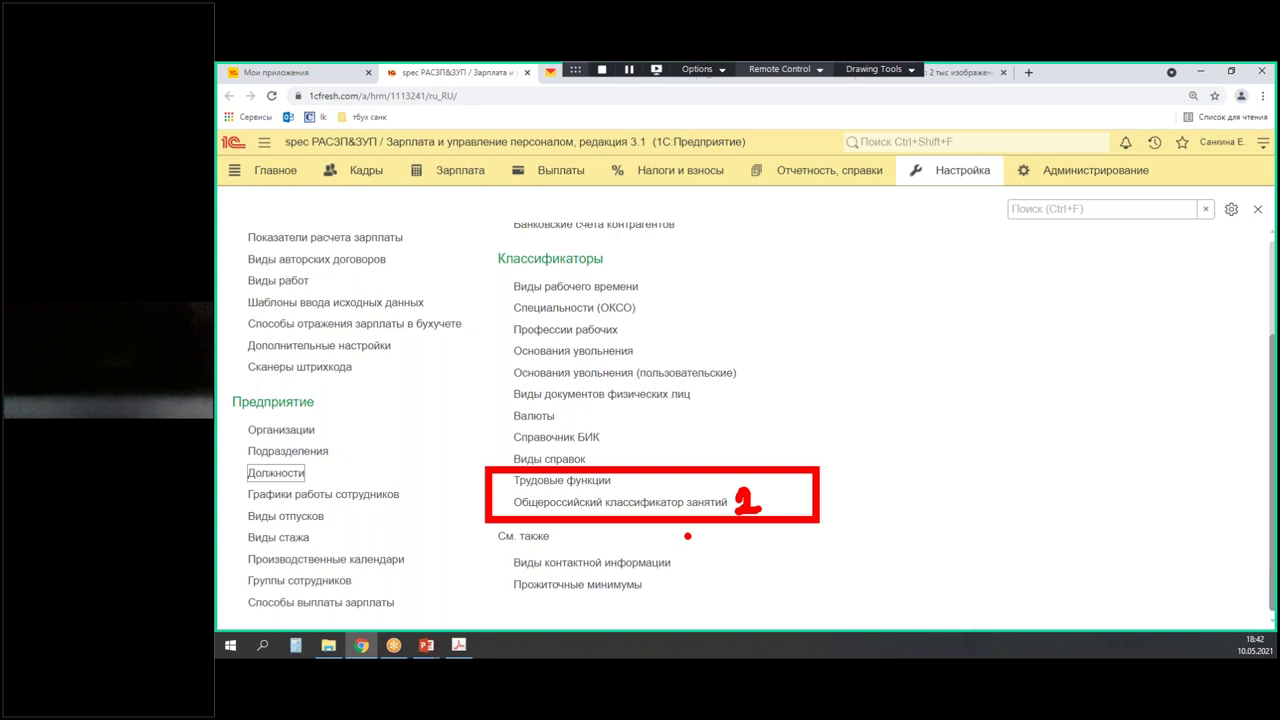
key("Escape")
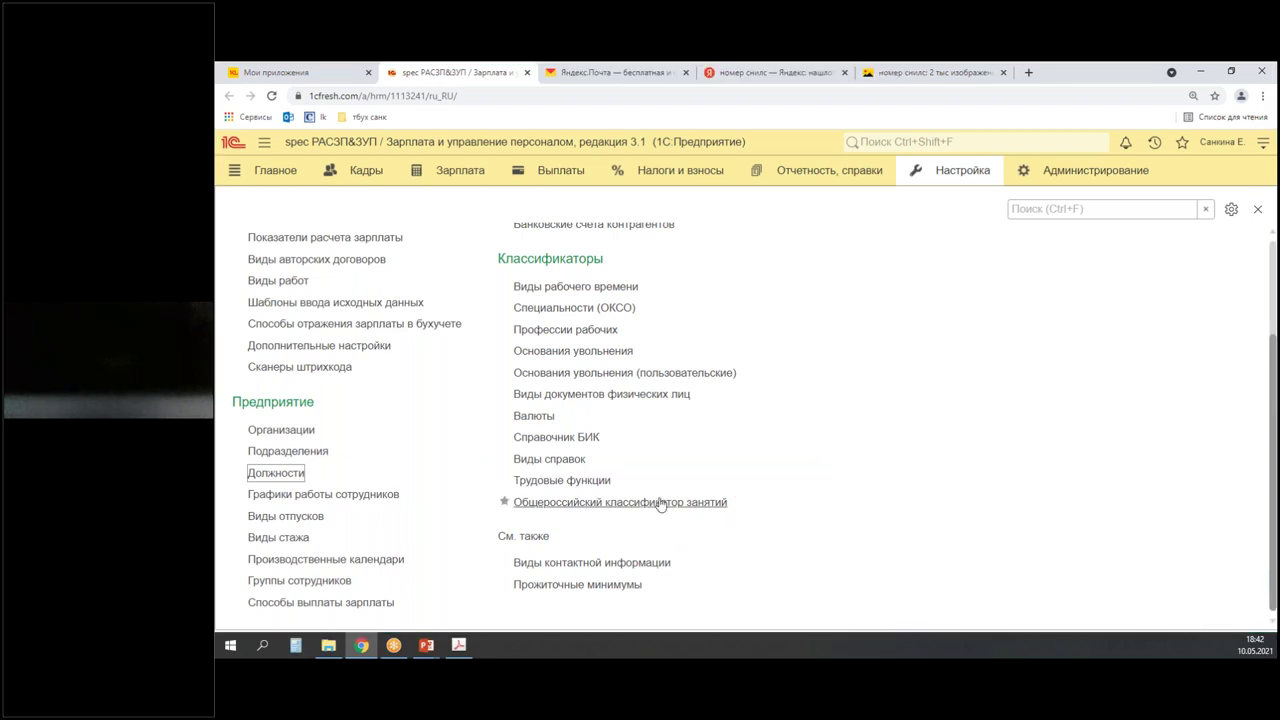
- Open the Общероссийский классификатор занятий and expand groups 2, 22 and 221 down to the individual doctor occupations
left_click(780, 505)
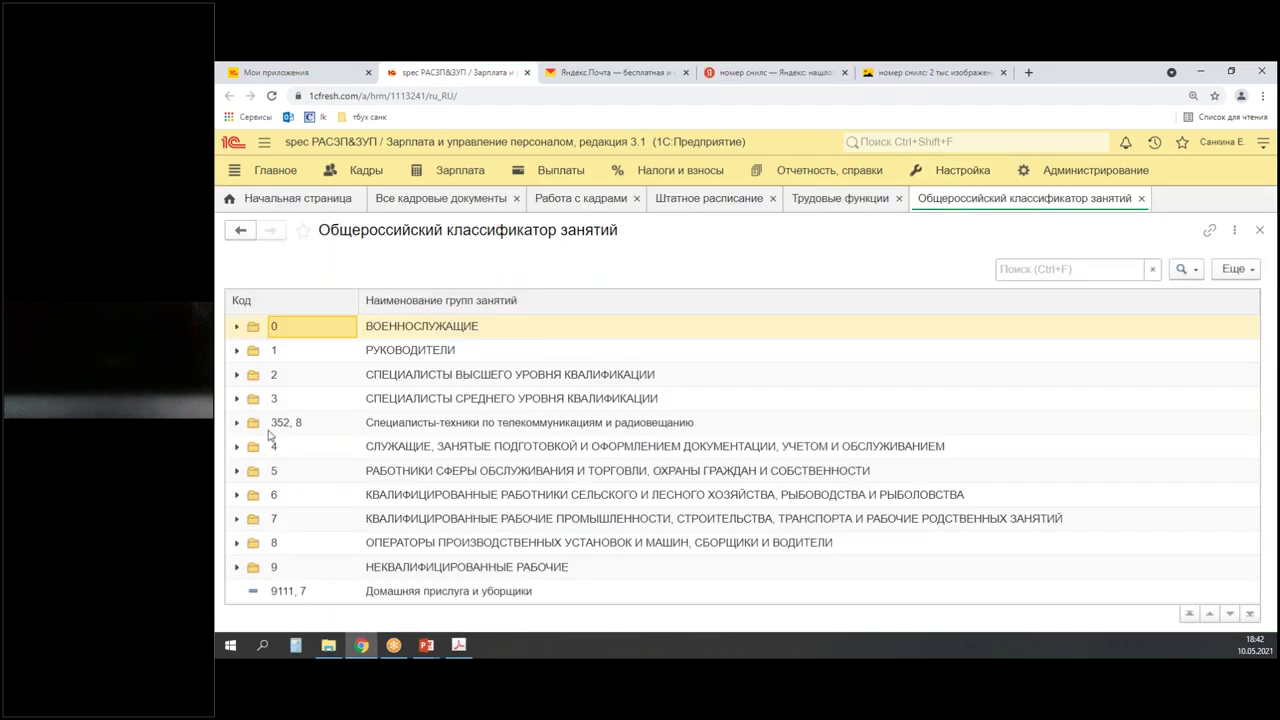
left_click(237, 374)
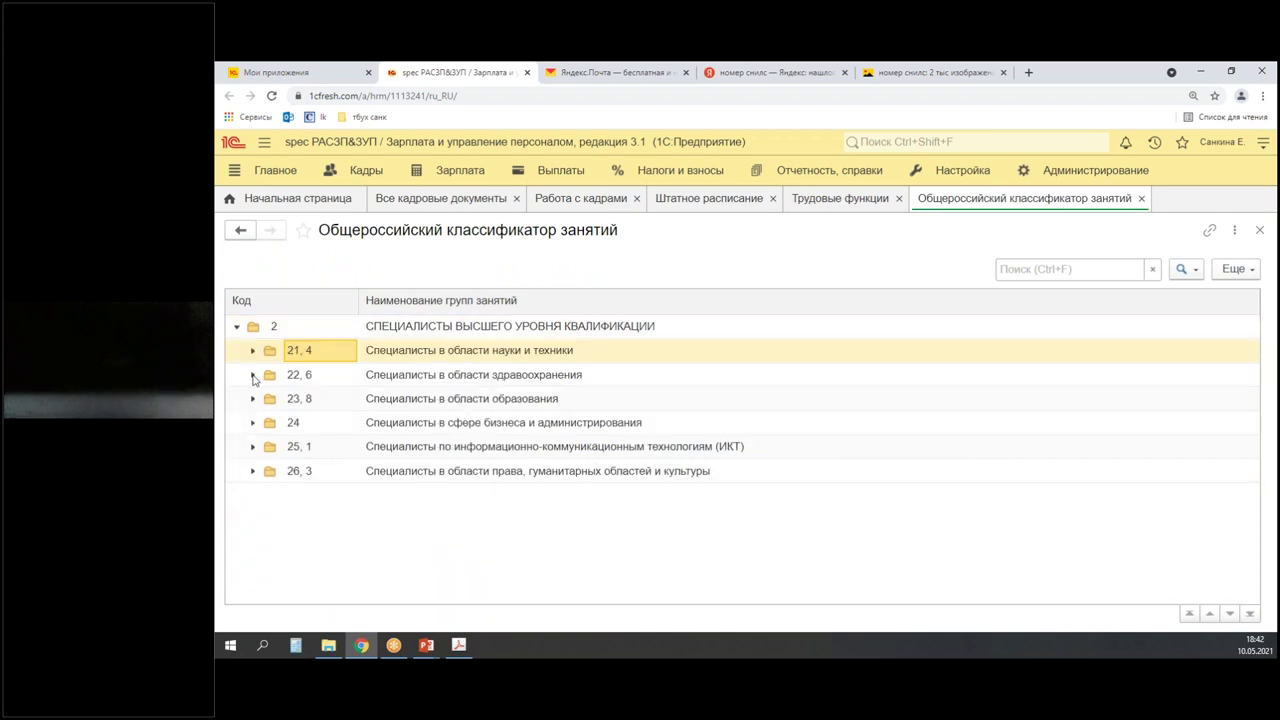
left_click(253, 374)
left_click(269, 374)
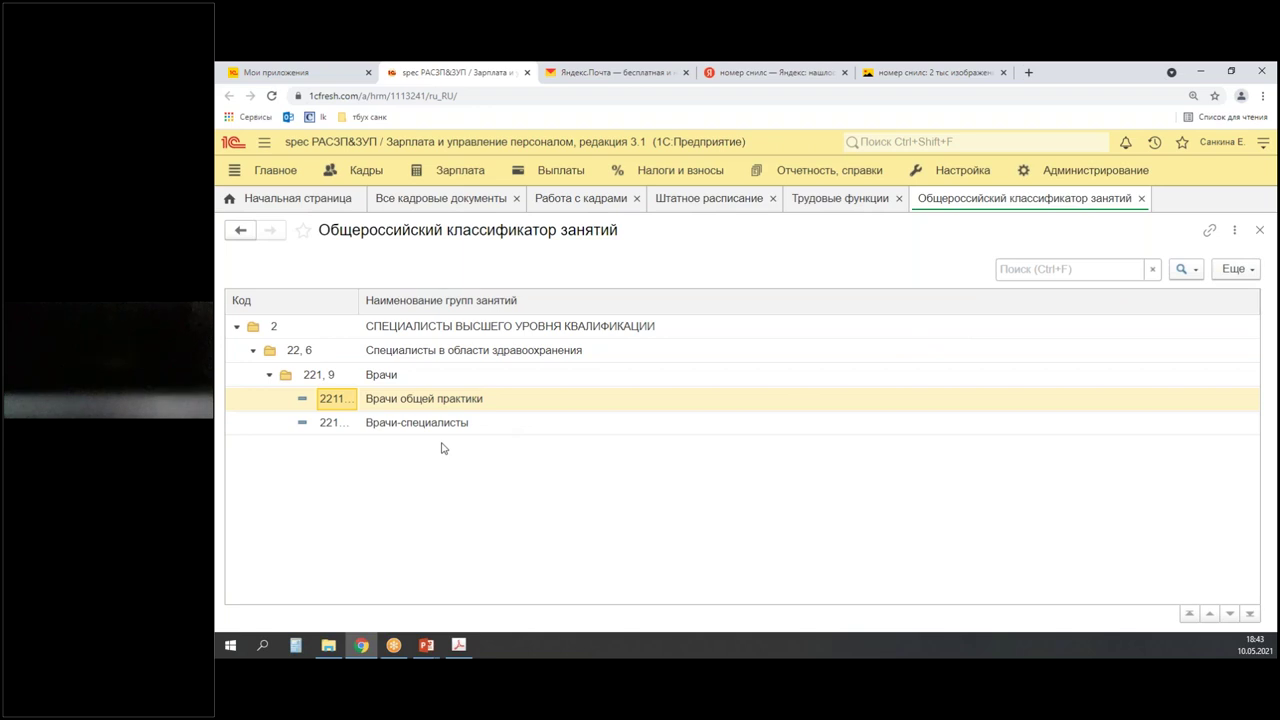
- Close the Общероссийский классификатор занятий and Трудовые функции lists and switch to the presentation slide about the «Должности» directory
left_click(1261, 231)
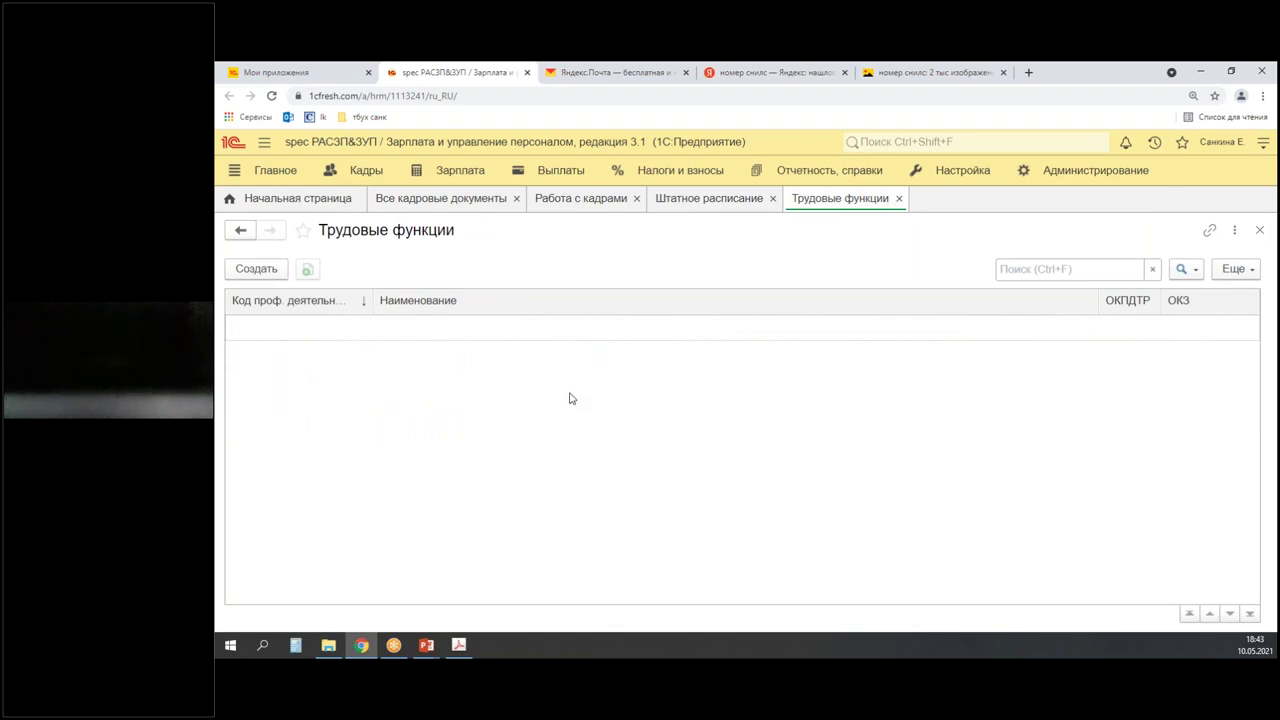
left_click(899, 198)
left_click(1203, 76)
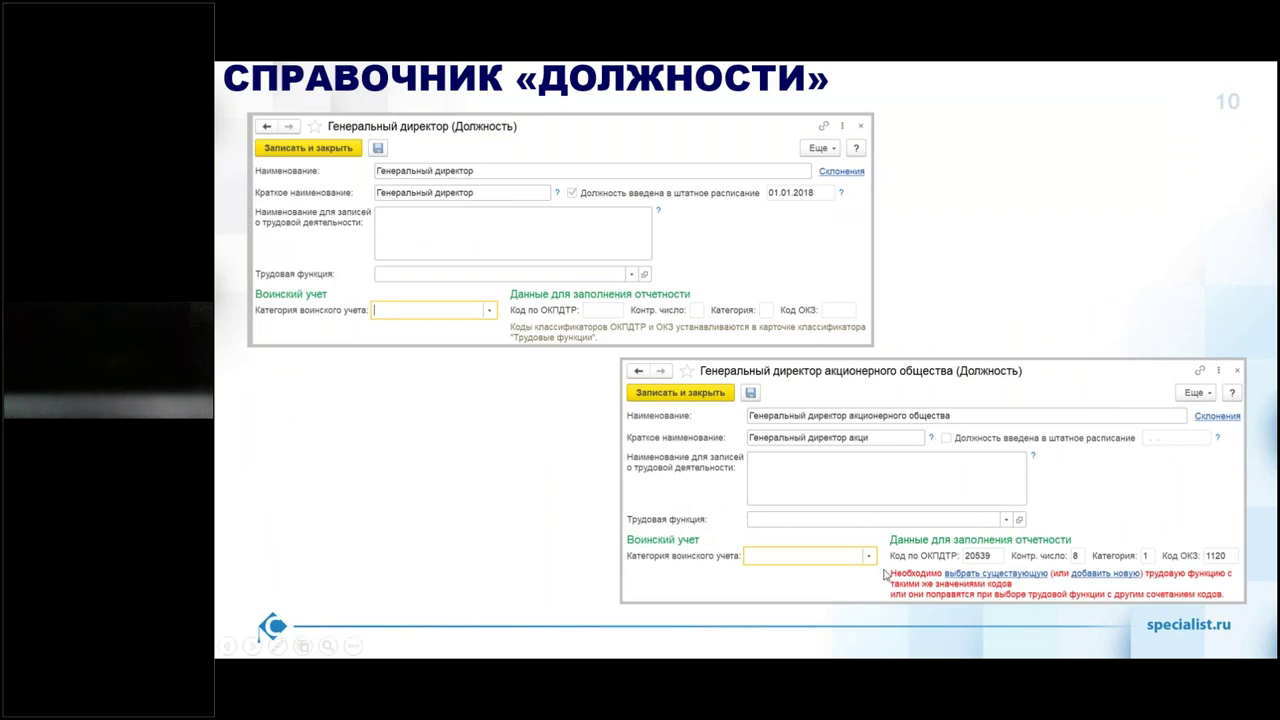
- Frame the reporting data on the slide's Генеральный директор акционерного общества card, point an arrow at Код ОКЗ, and erase the marks
key("ctrl+l")
mouse_move(874, 522)
left_mouse_down()
mouse_move(906, 588)
mouse_move(1164, 612)
mouse_move(1248, 576)
left_mouse_up()
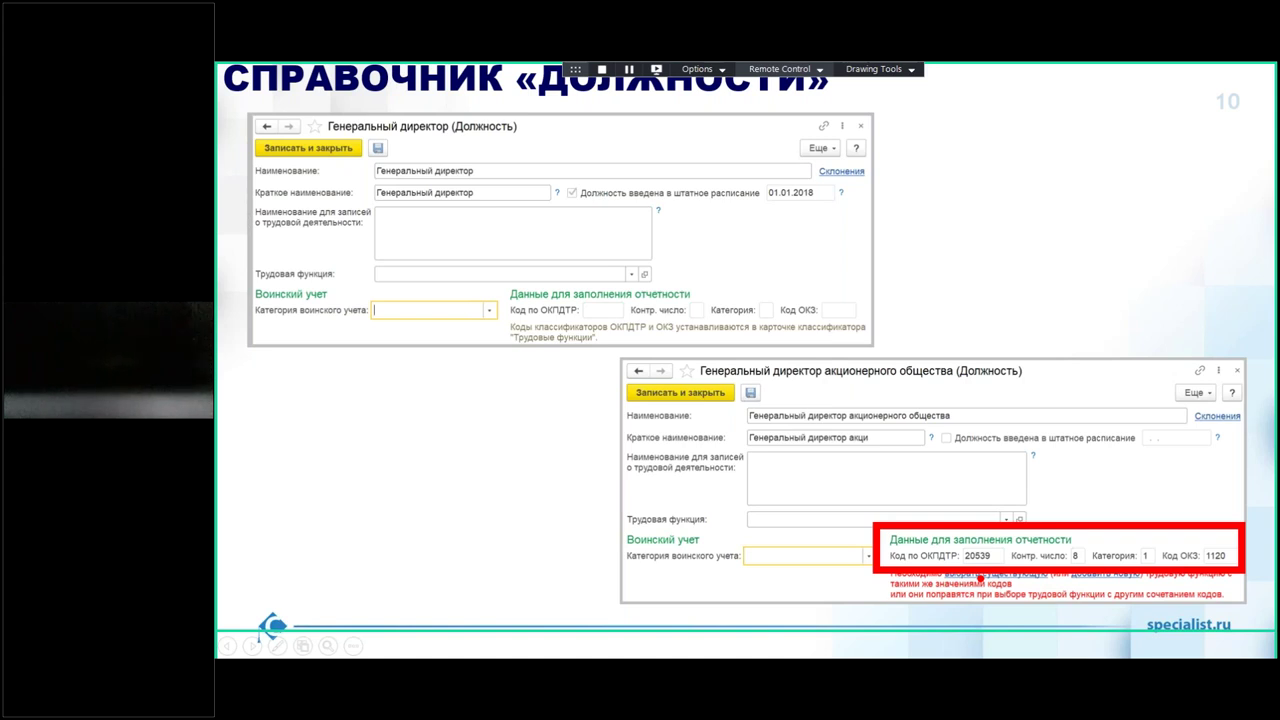
mouse_move(1231, 470)
left_mouse_down()
mouse_move(1224, 522)
mouse_move(1207, 533)
mouse_move(1237, 530)
left_mouse_up()
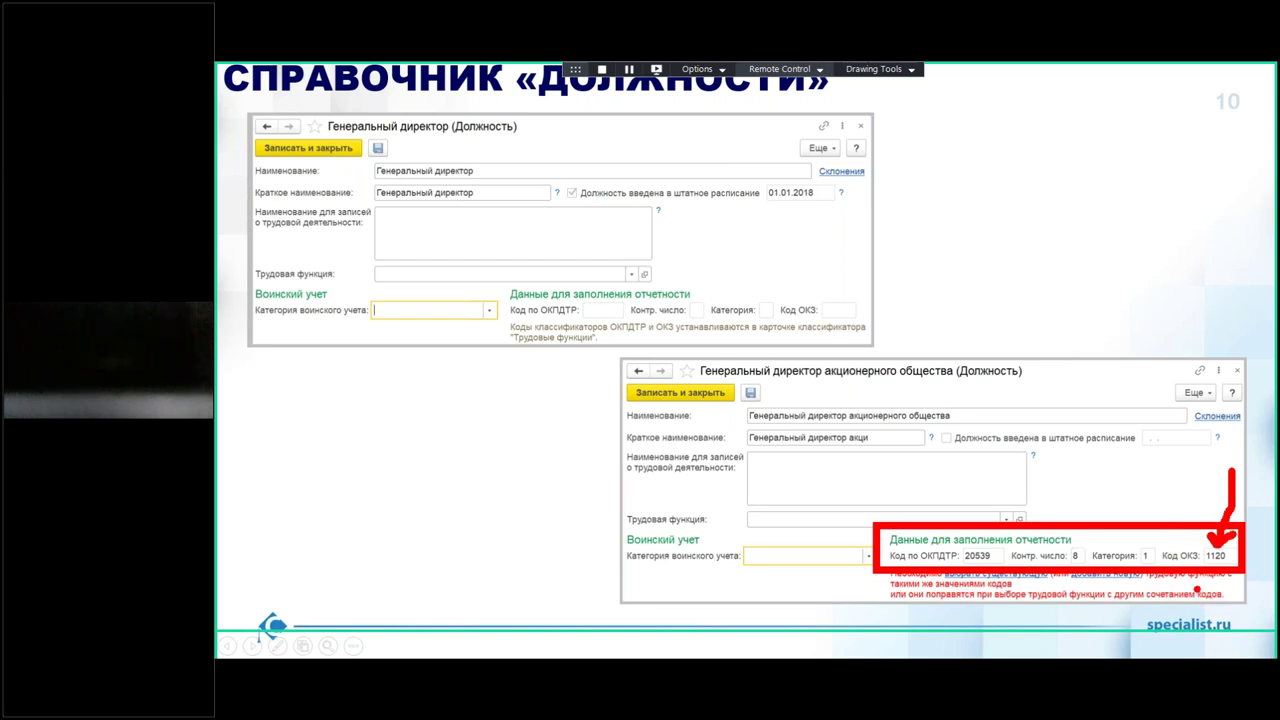
left_click_drag(1204, 565, 1232, 564)
mouse_move(1230, 548)
left_mouse_down()
mouse_move(1205, 540)
mouse_move(1196, 558)
mouse_move(1207, 566)
left_mouse_up()
key("e")
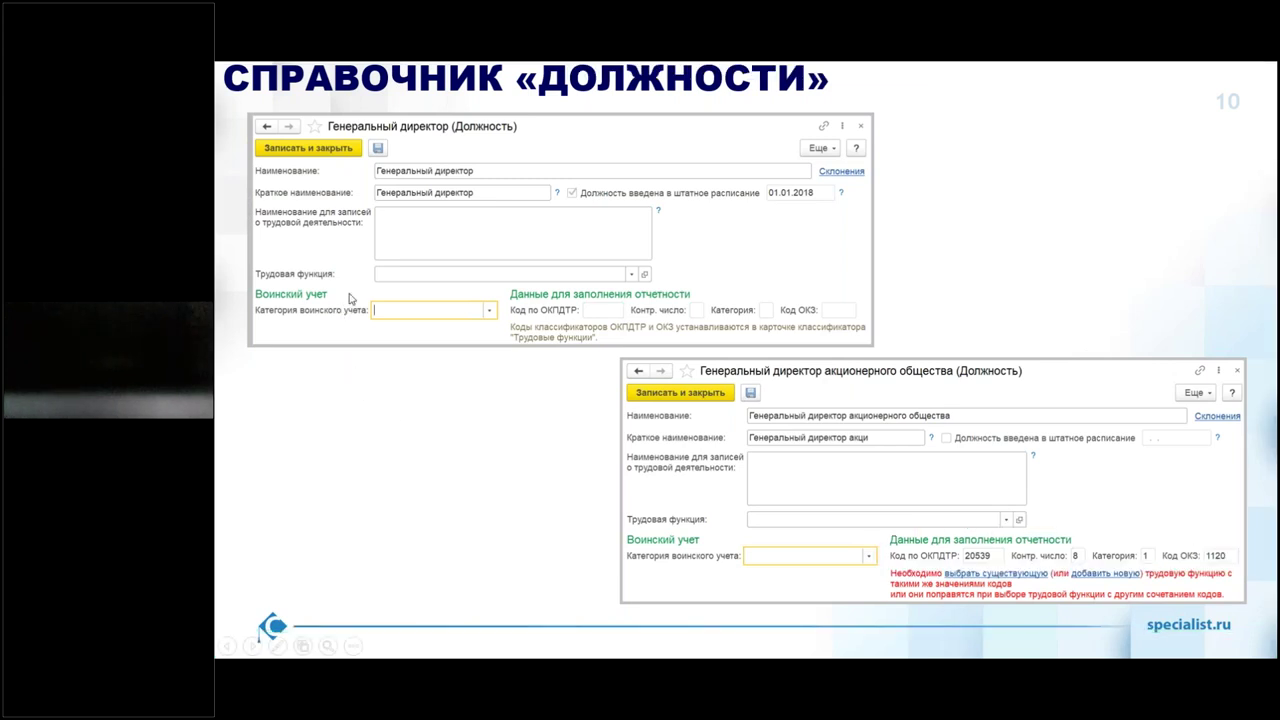
- Frame the Трудовая функция field and the word «Должность» in the slide's Генеральный директор card title, and erase the marks
key("ctrl+p")
left_click_drag(250, 258, 250, 260)
left_click_drag(607, 290, 660, 262)
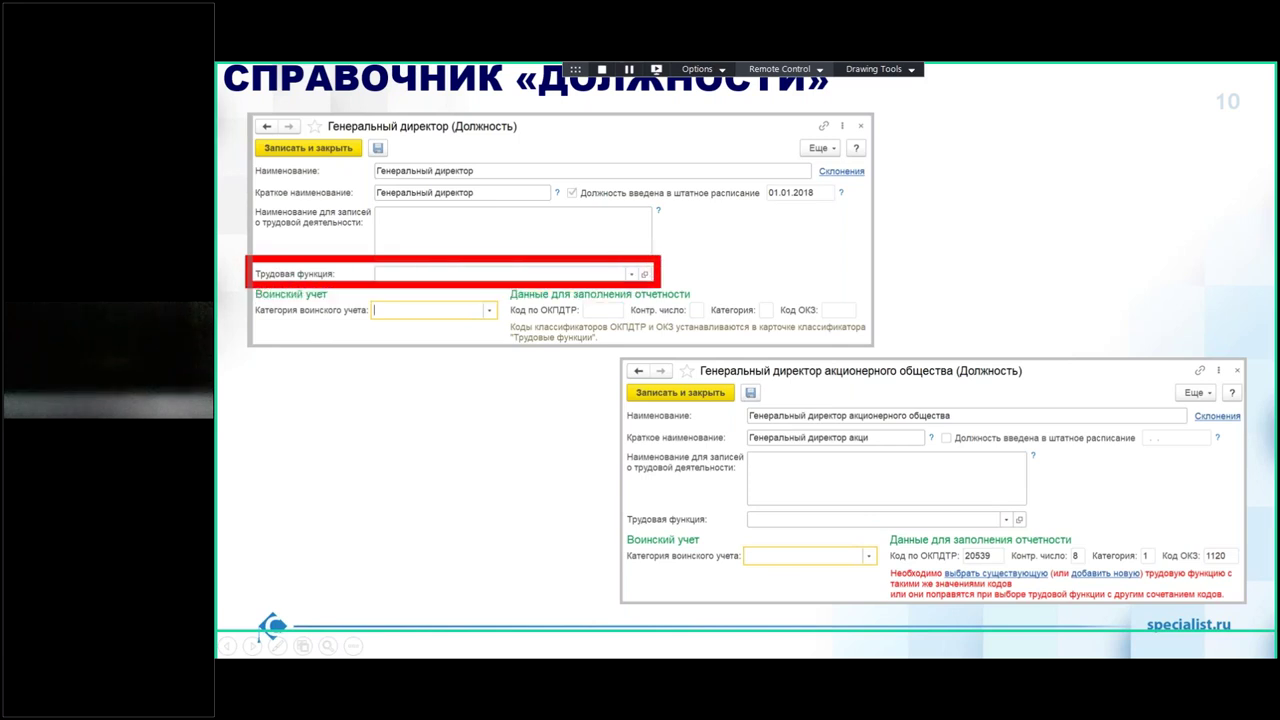
mouse_move(446, 113)
left_mouse_down()
mouse_move(504, 143)
mouse_move(526, 112)
mouse_move(444, 112)
left_mouse_up()
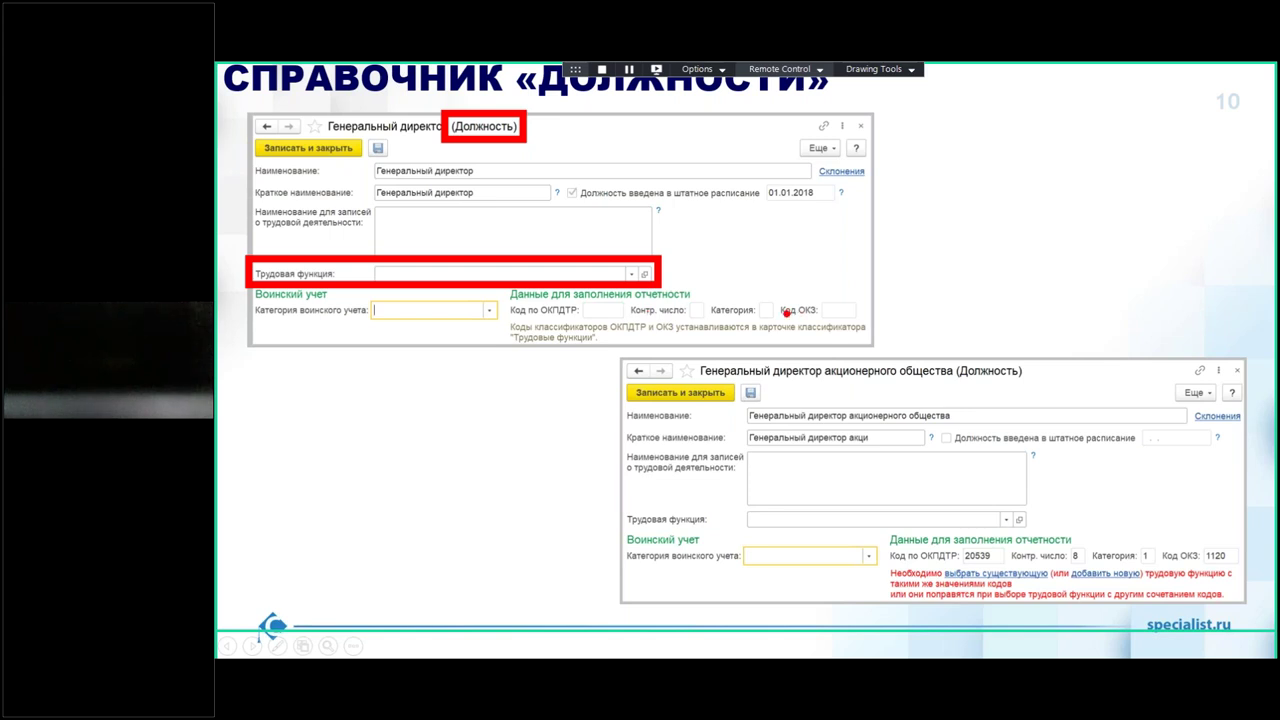
key("e")
- Mark the title, short name and empty reporting code fields on the slide's Генеральный директор card, and erase the marks
left_click_drag(312, 114, 546, 136)
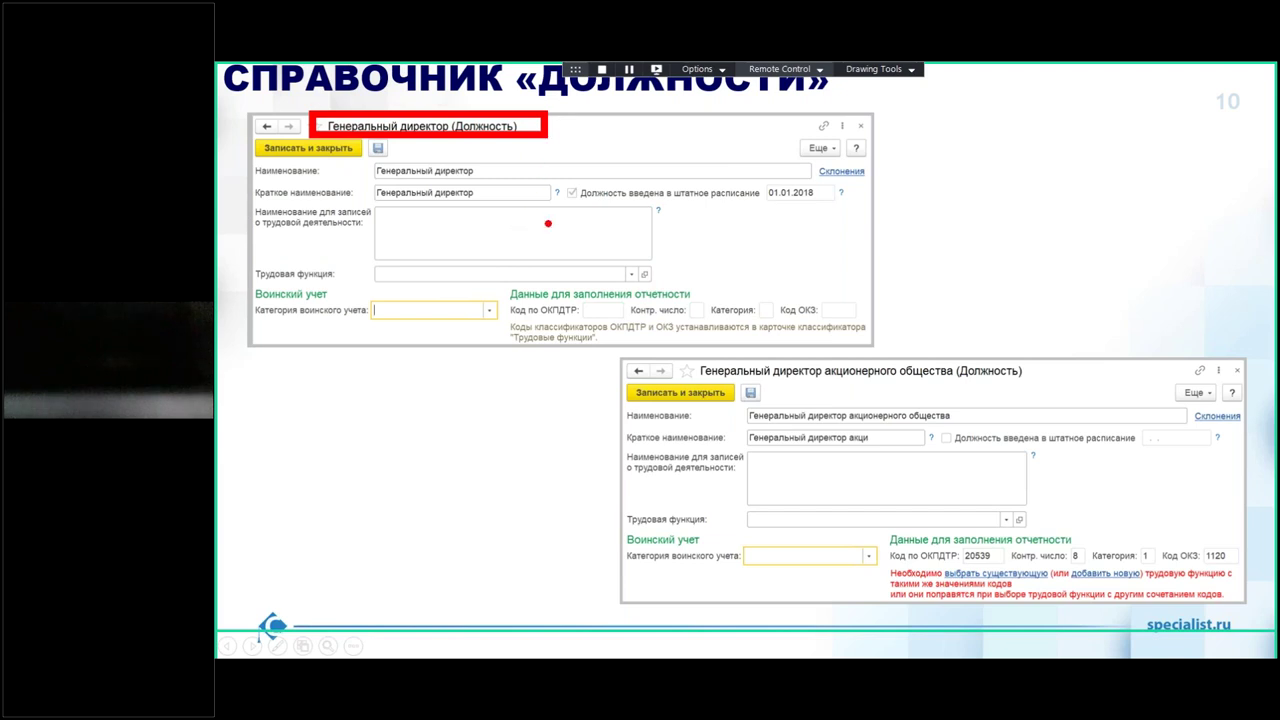
left_click_drag(361, 175, 496, 210)
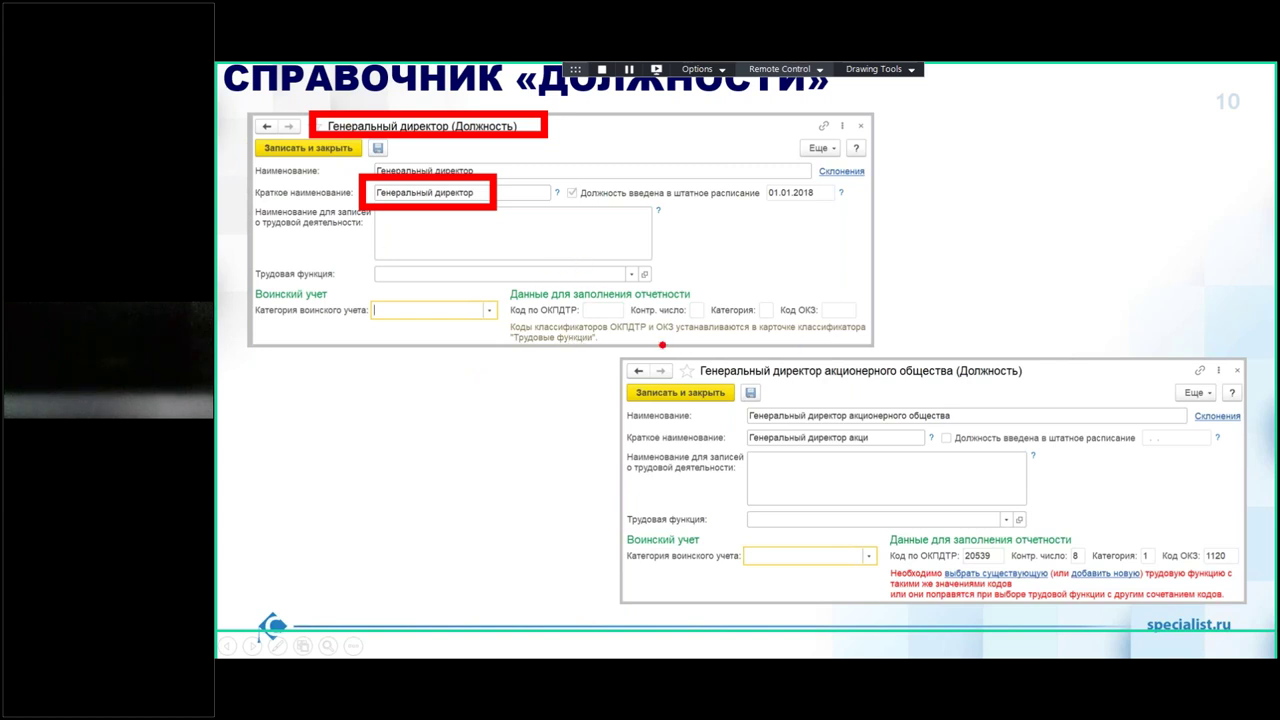
mouse_move(577, 316)
left_mouse_down()
mouse_move(874, 328)
mouse_move(872, 301)
mouse_move(871, 340)
left_mouse_up()
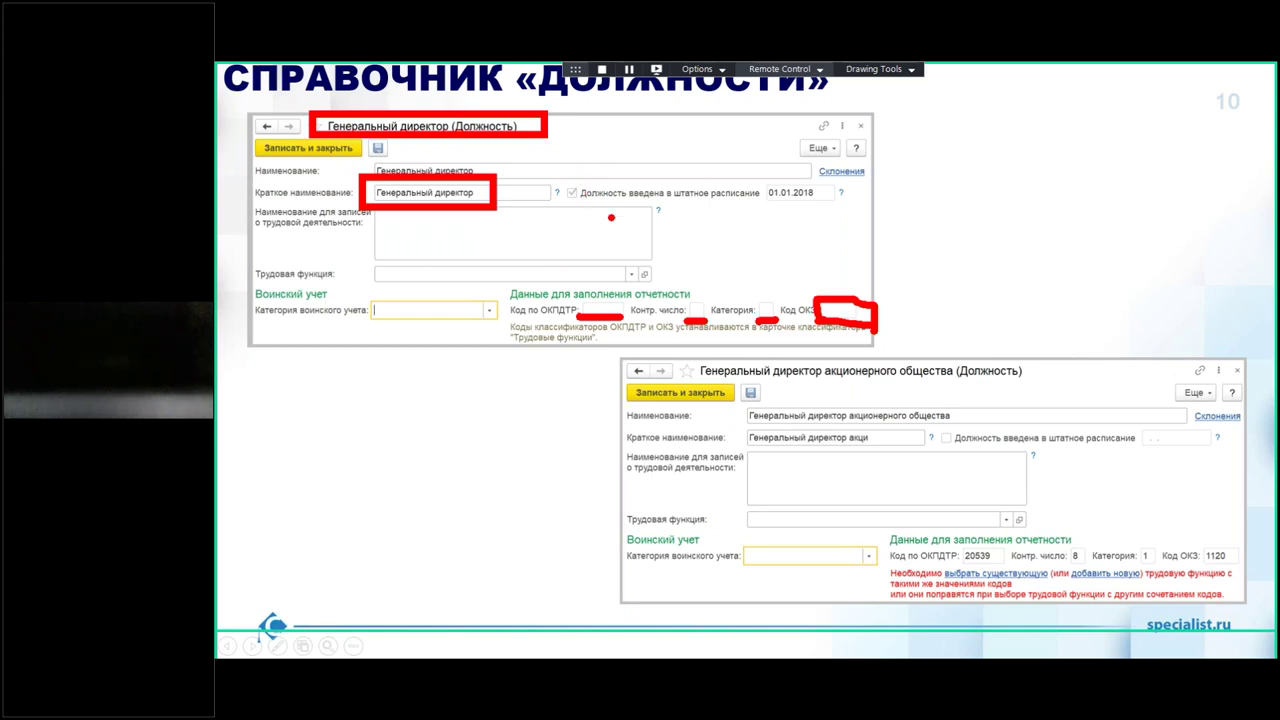
left_click_drag(532, 322, 578, 318)
key("e")
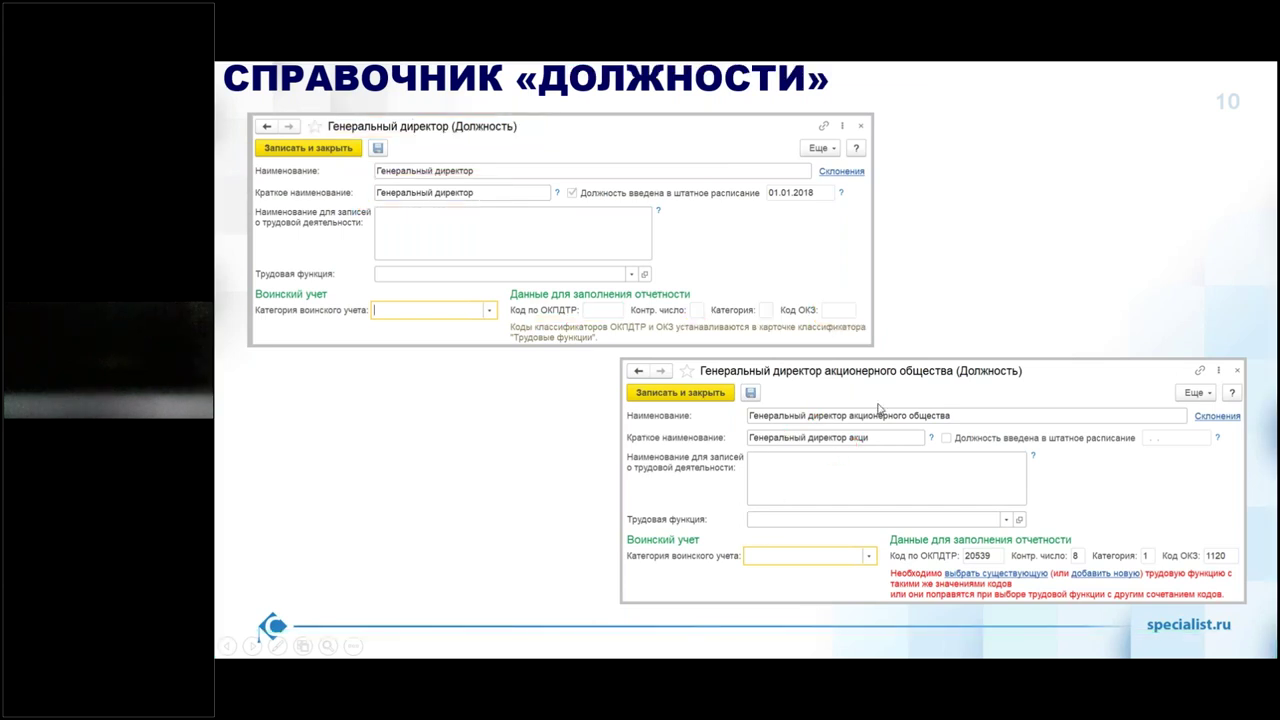
- Frame the whole Генеральный директор акционерного общества card on the slide, underline its Код ОКЗ, and erase the marks
key("ctrl+l")
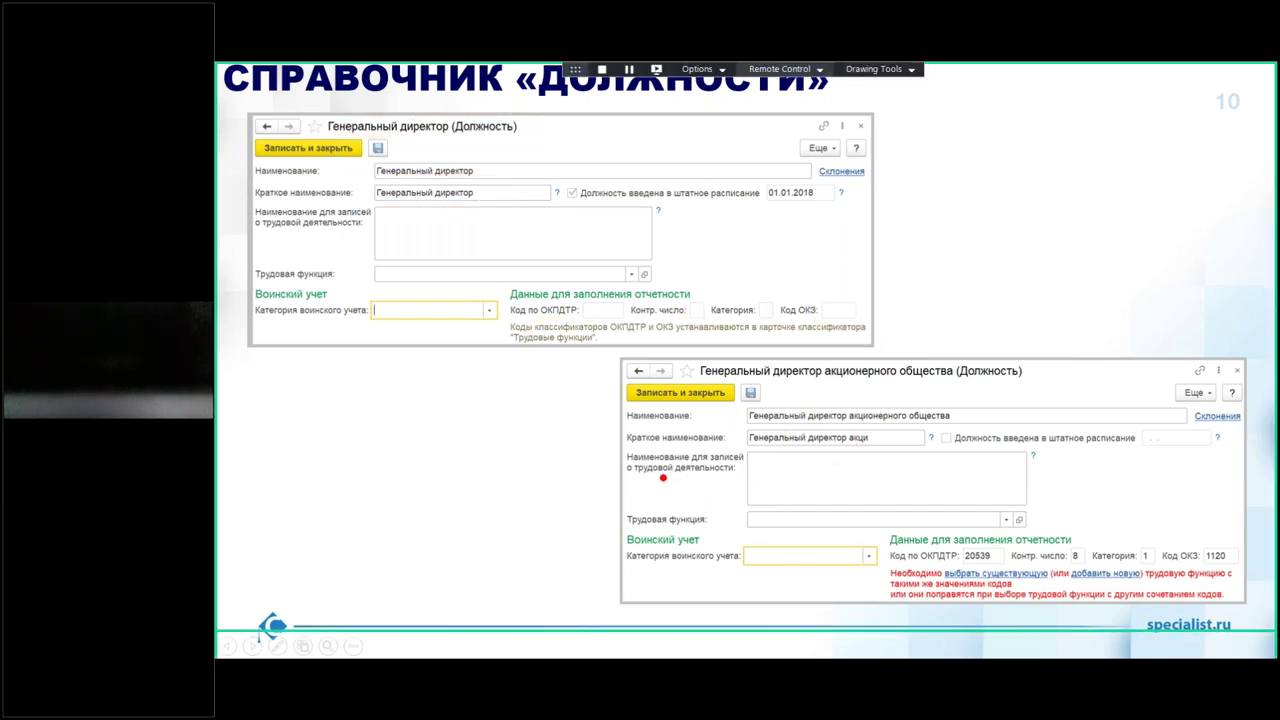
mouse_move(604, 354)
left_mouse_down()
mouse_move(843, 551)
mouse_move(1270, 628)
mouse_move(1257, 616)
left_mouse_up()
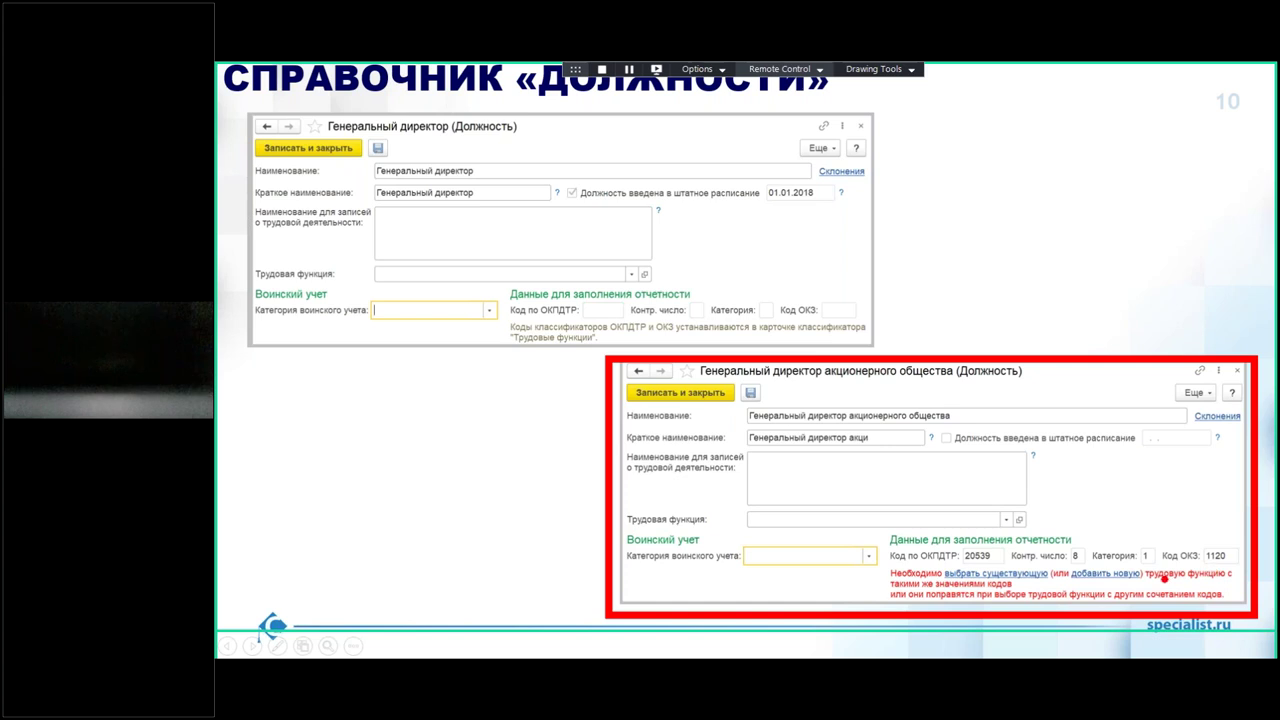
left_click_drag(1161, 567, 1230, 565)
key("e")
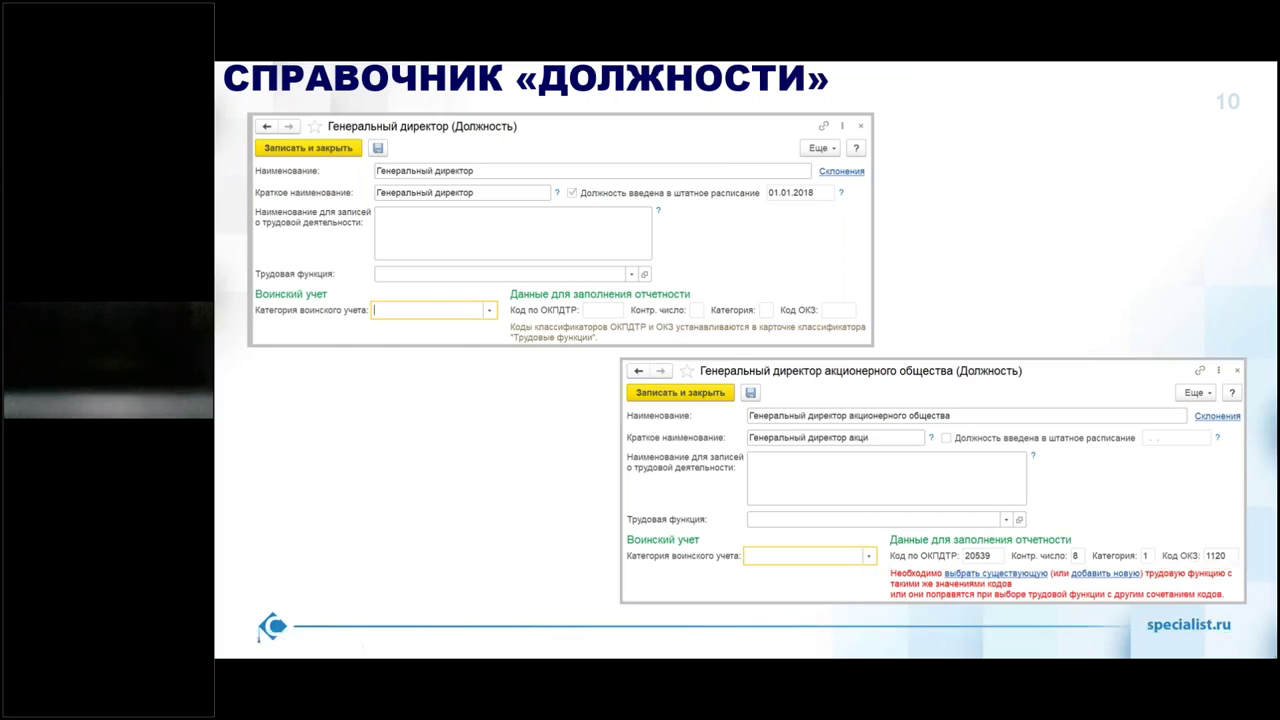
- Reveal the slide's hints on filling Трудовая функция and advance past the ОКЗ slide to slide 12 about personnel documents before 01.07.2021
key("Right")
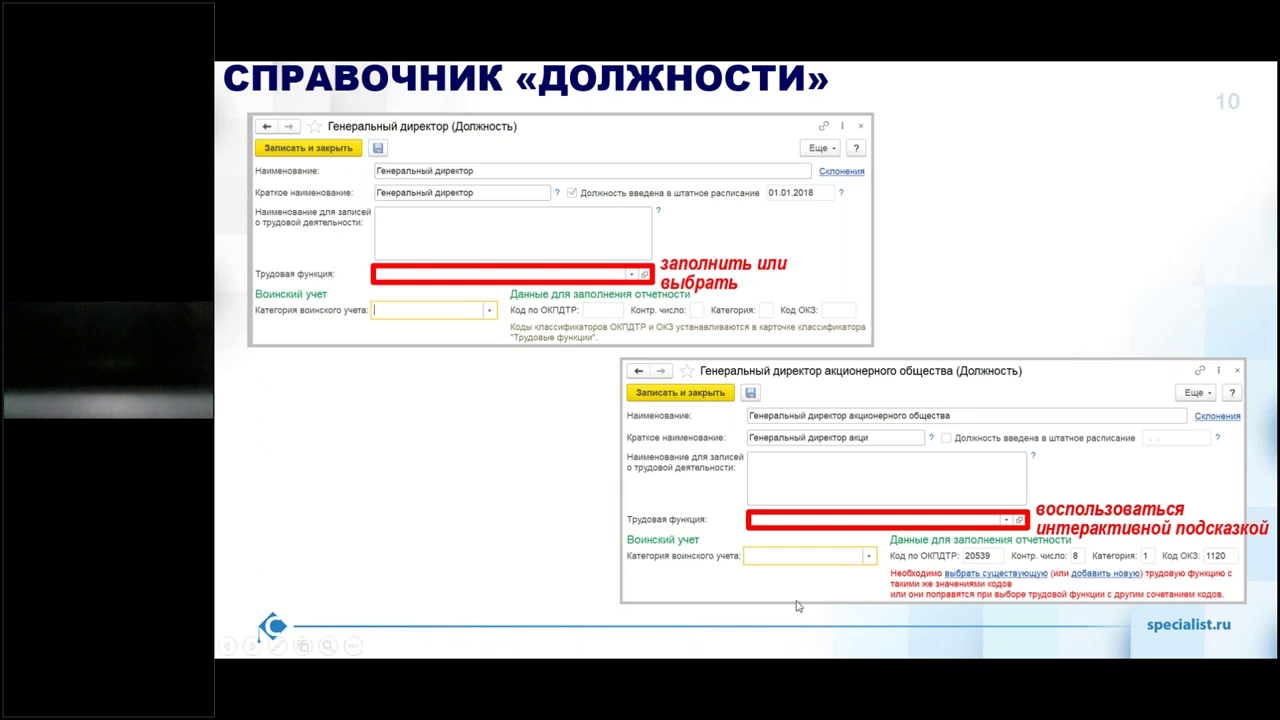
mouse_move(938, 560)
left_mouse_down()
mouse_move(966, 584)
mouse_move(1150, 585)
left_mouse_up()
key("Right")
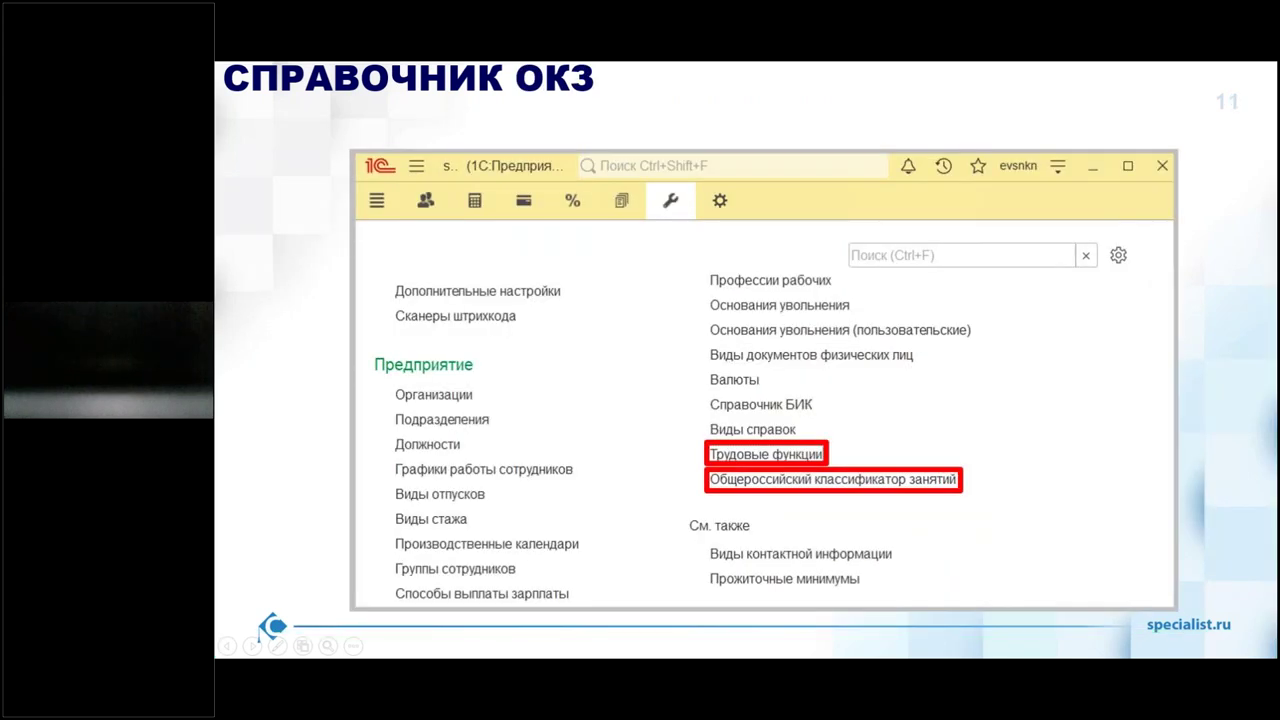
key("Right")
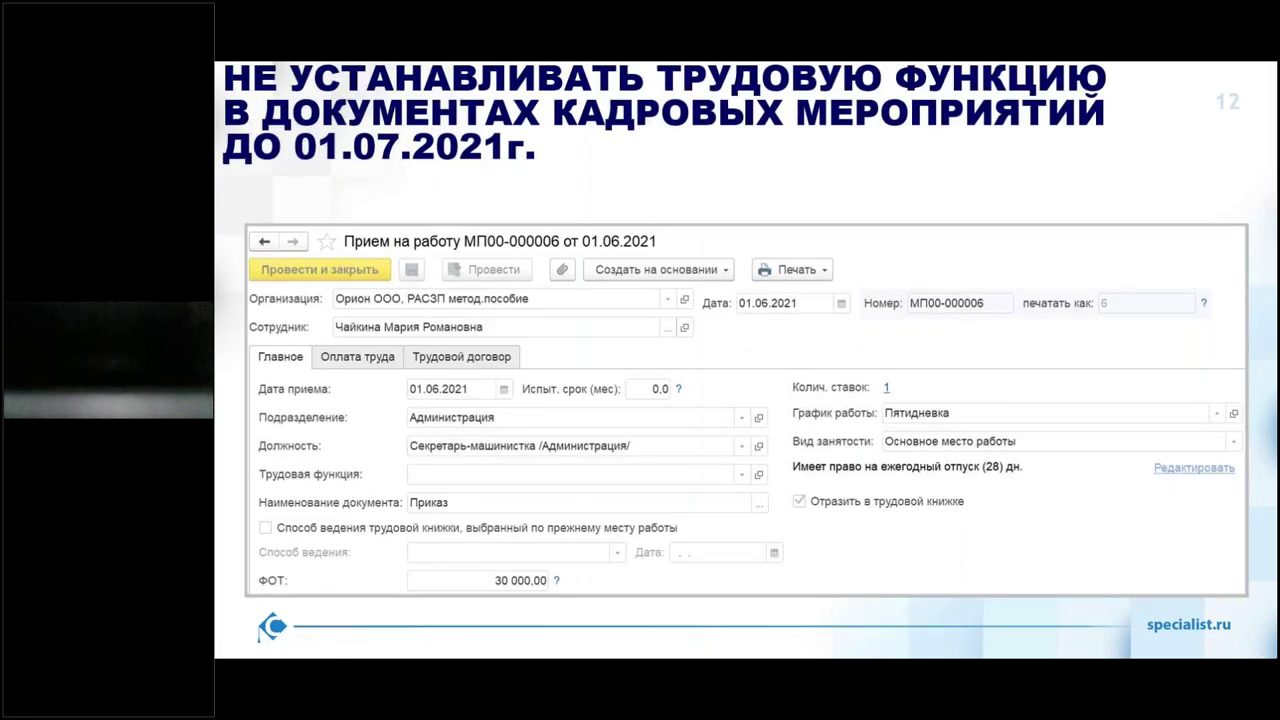
- Switch back to 1C ЗУП, mark the Настройка section and its Должности link, and clear the annotations
key("alt+Tab")
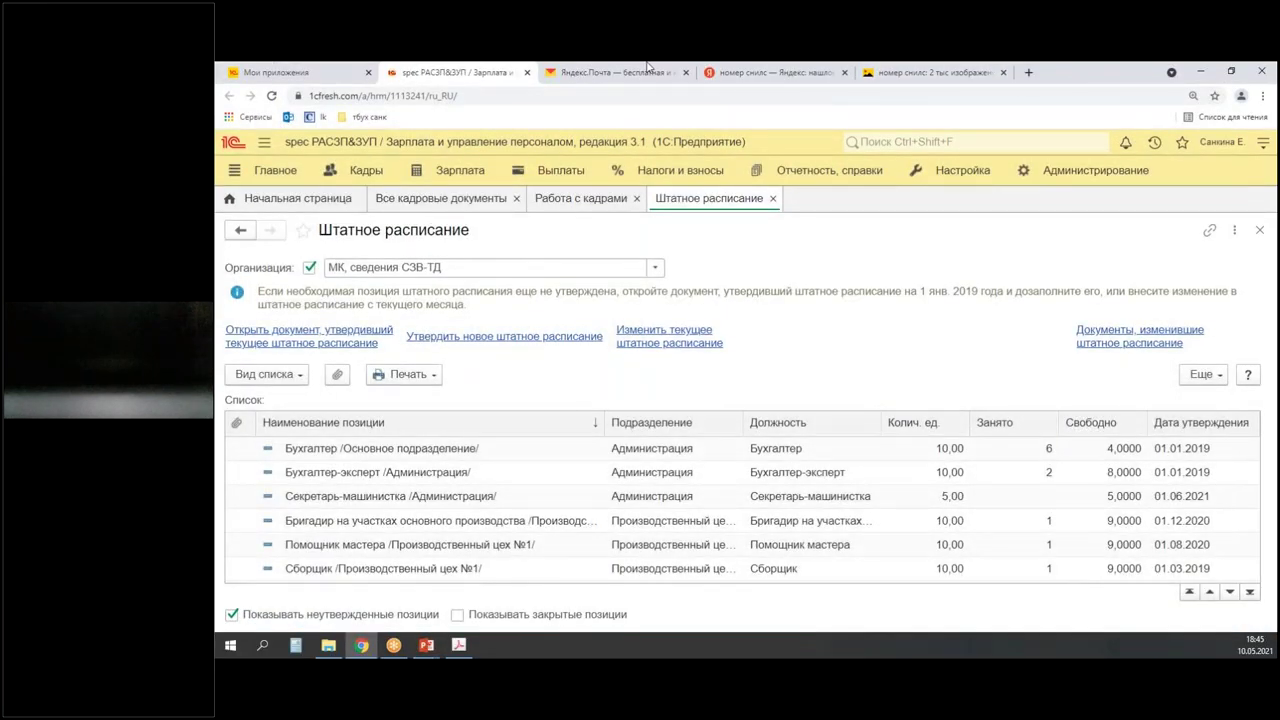
left_click(963, 170)
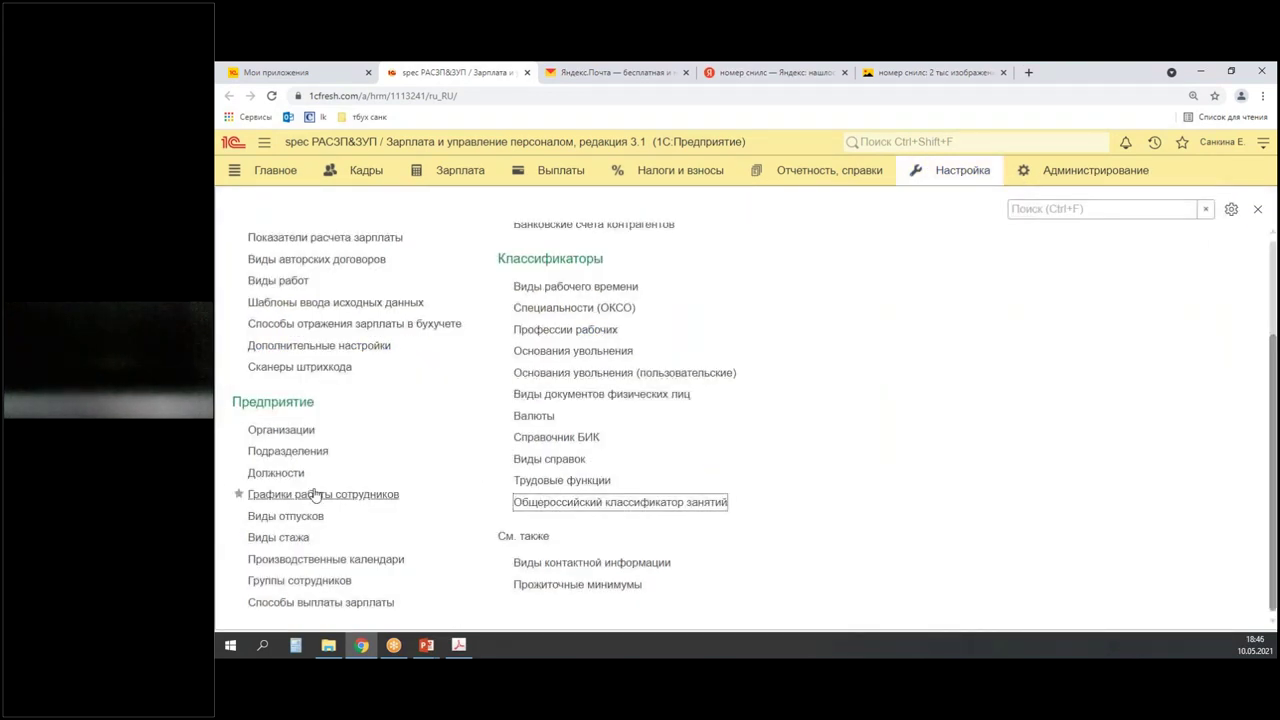
left_click_drag(233, 461, 331, 487)
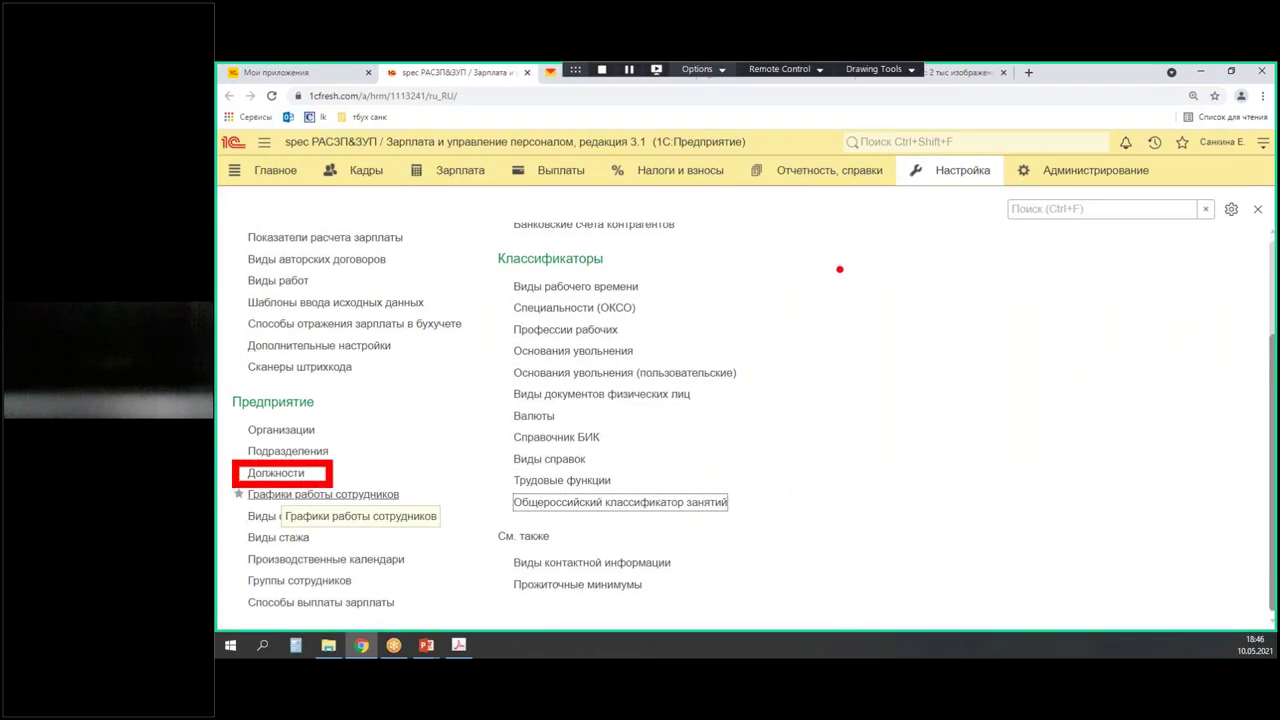
left_click_drag(895, 150, 1005, 191)
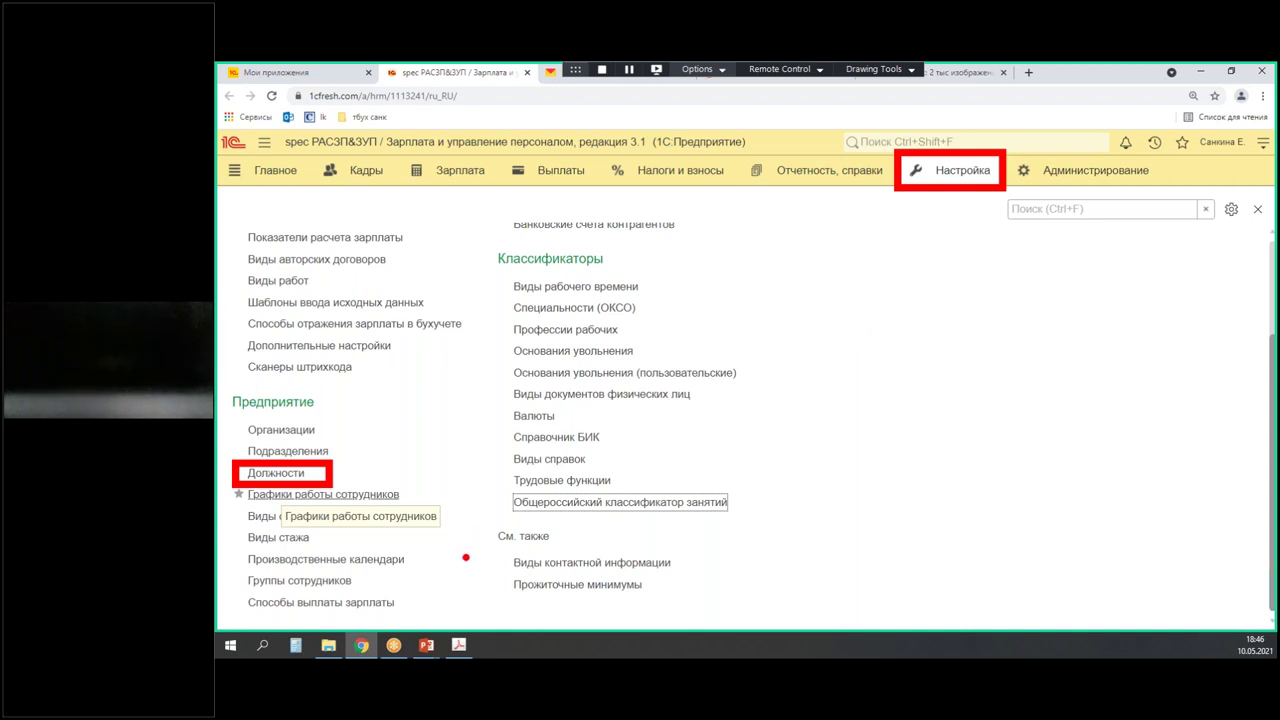
mouse_move(350, 392)
left_mouse_down()
mouse_move(332, 428)
mouse_move(307, 440)
left_mouse_up()
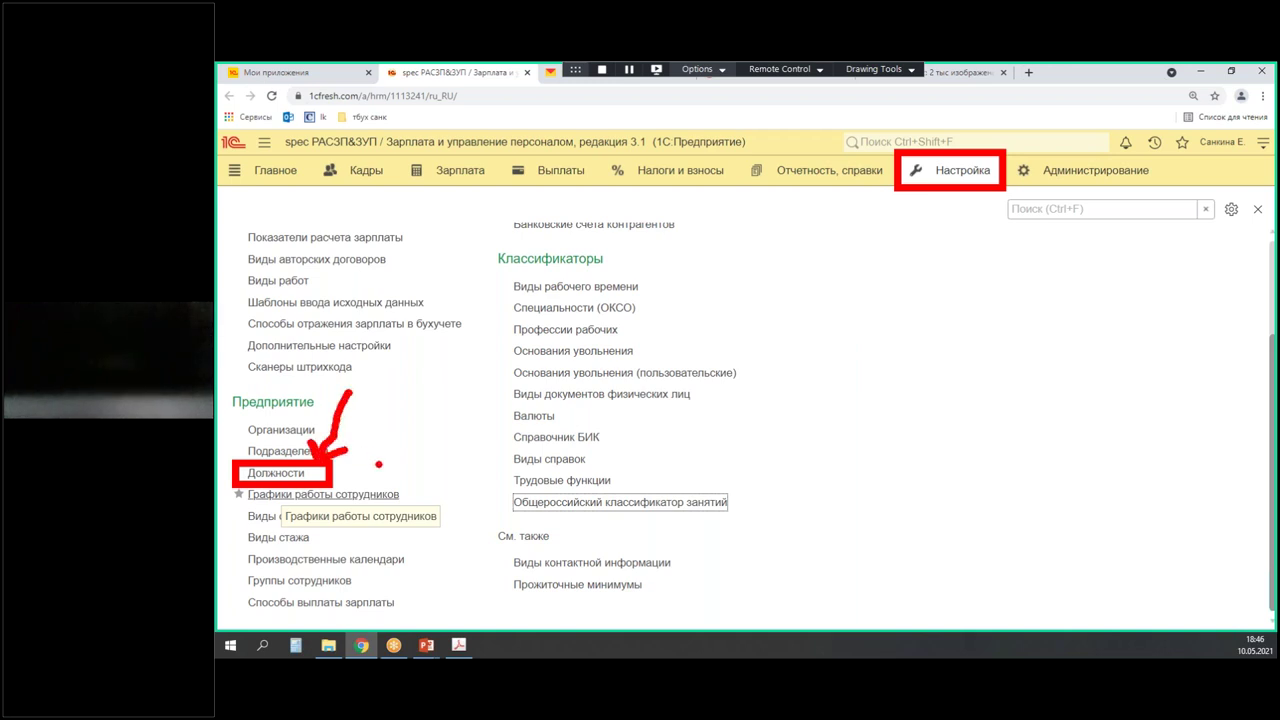
key("Escape")
- Open the Генеральный директор card from the Должности directory and frame its Код ОКЗ and Трудовая функция fields
left_click(306, 479)
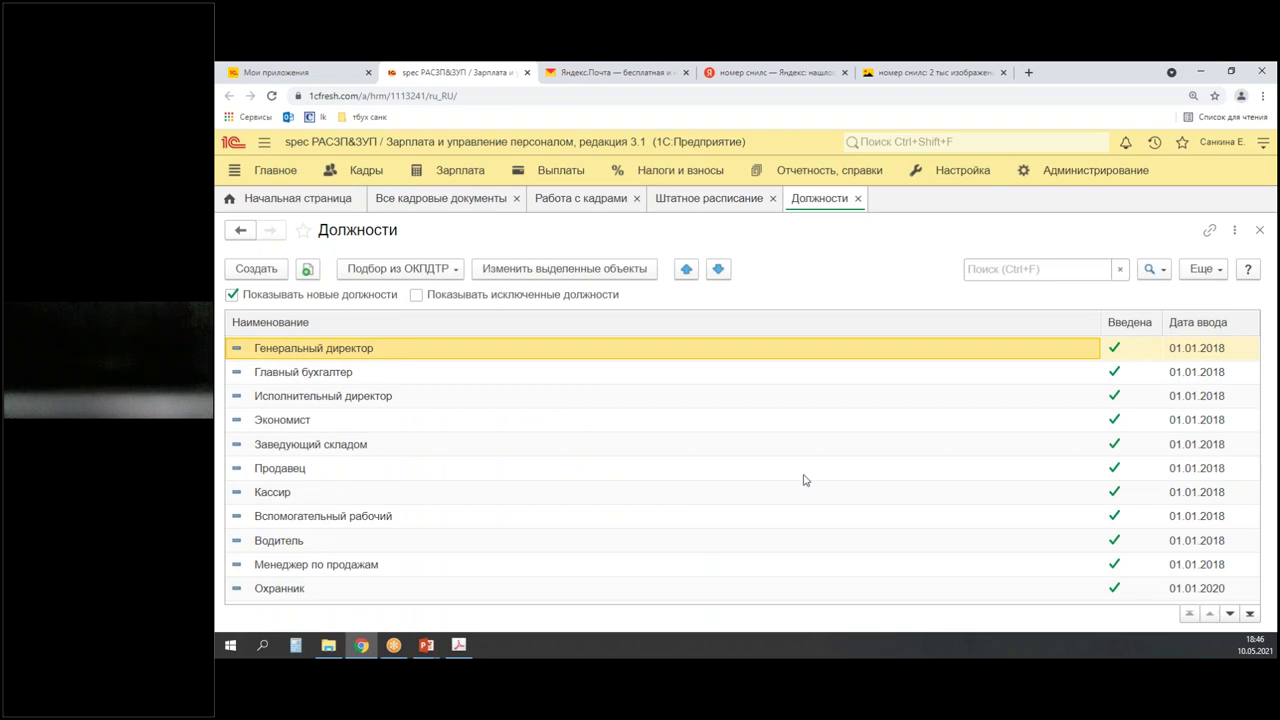
key("Return")
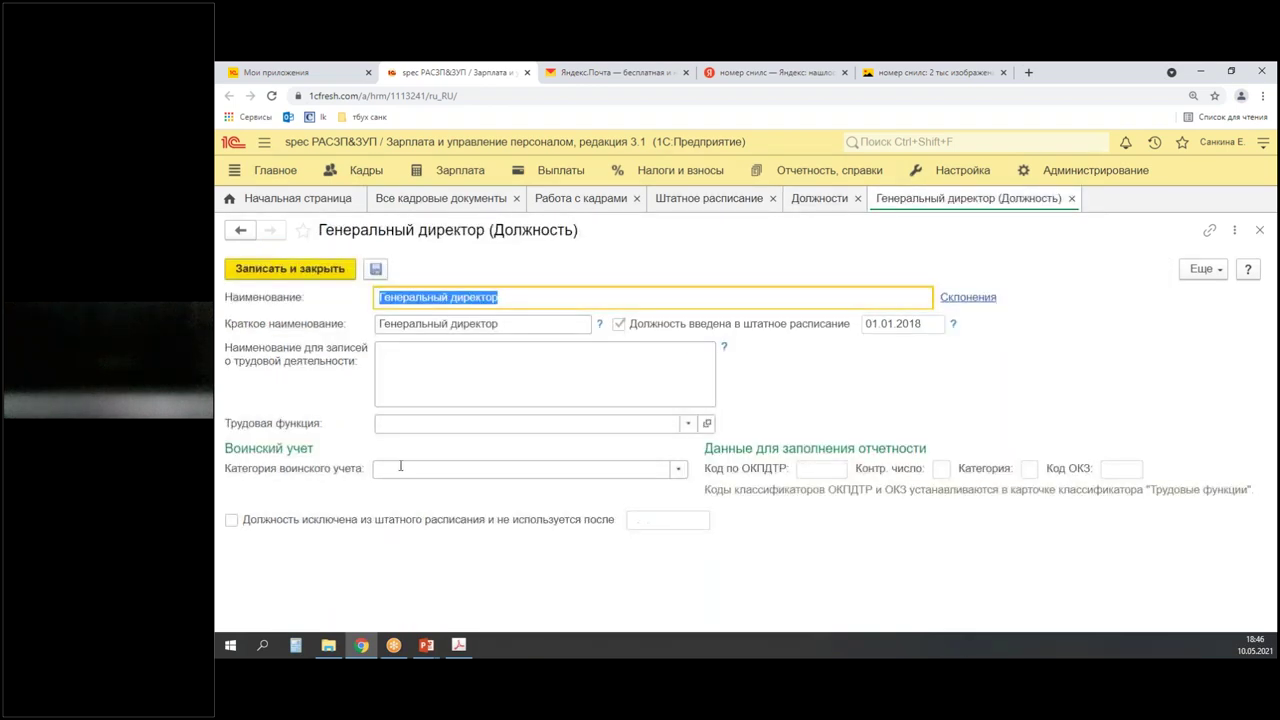
mouse_move(216, 390)
left_mouse_down()
mouse_move(651, 463)
mouse_move(730, 445)
left_mouse_up()
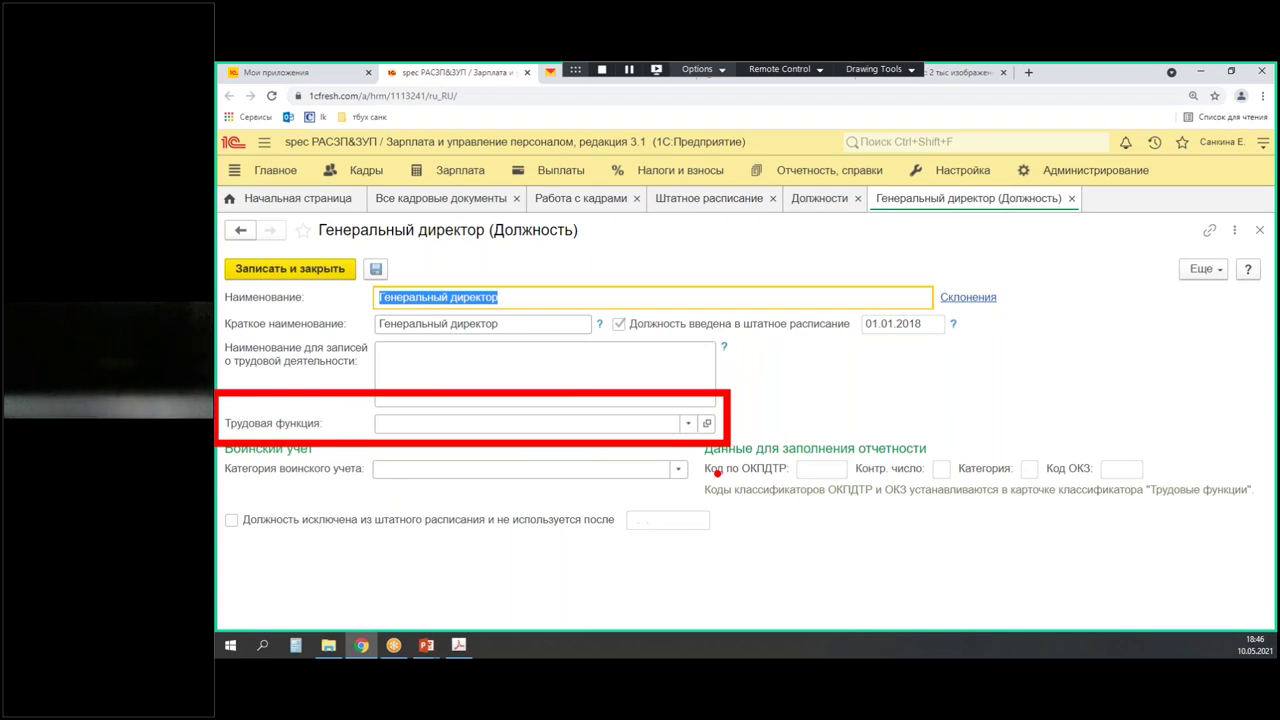
mouse_move(1100, 480)
left_mouse_down()
mouse_move(1078, 468)
mouse_move(1140, 507)
left_mouse_up()
left_click(1119, 469)
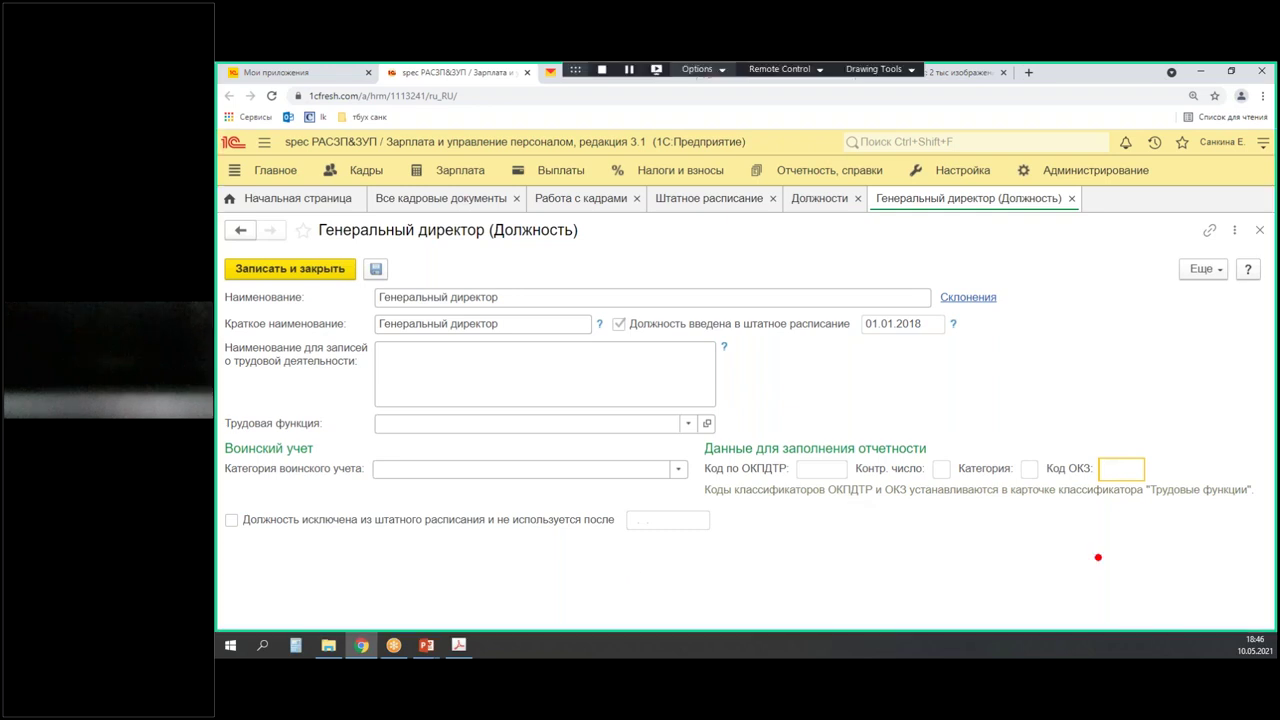
left_click_drag(1088, 444, 1164, 492)
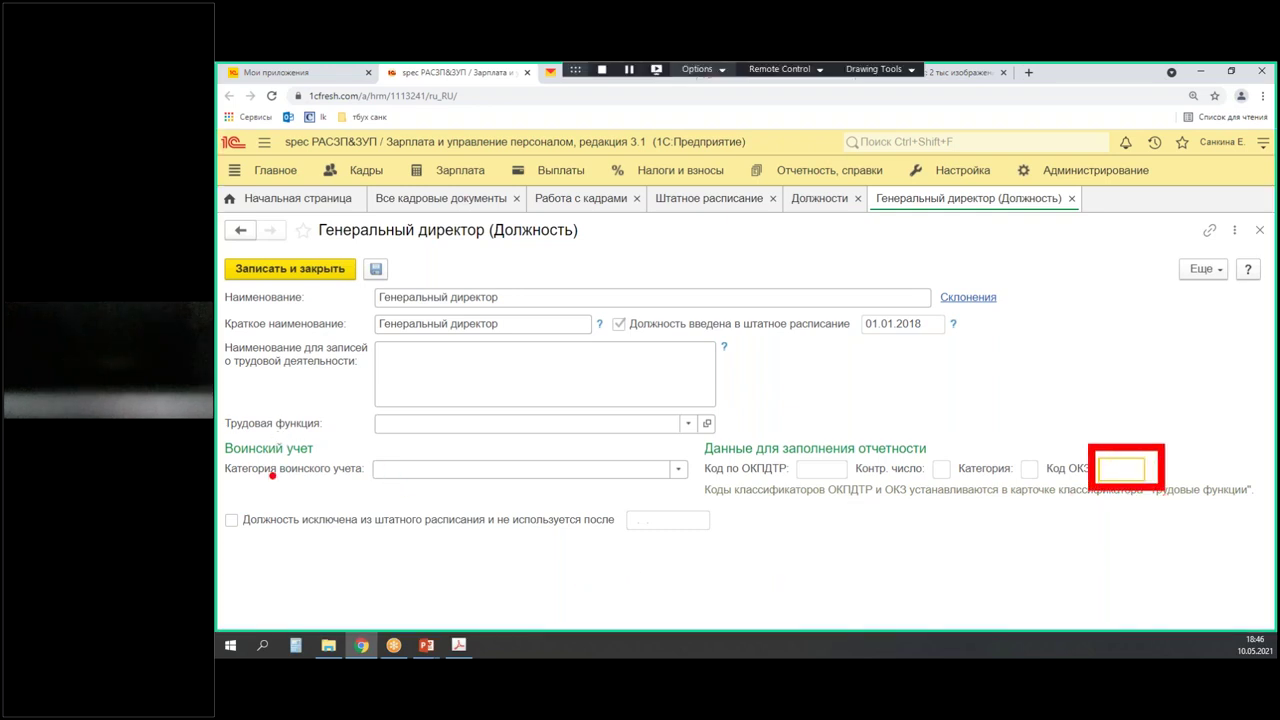
mouse_move(218, 404)
left_mouse_down()
mouse_move(423, 448)
mouse_move(722, 446)
left_mouse_up()
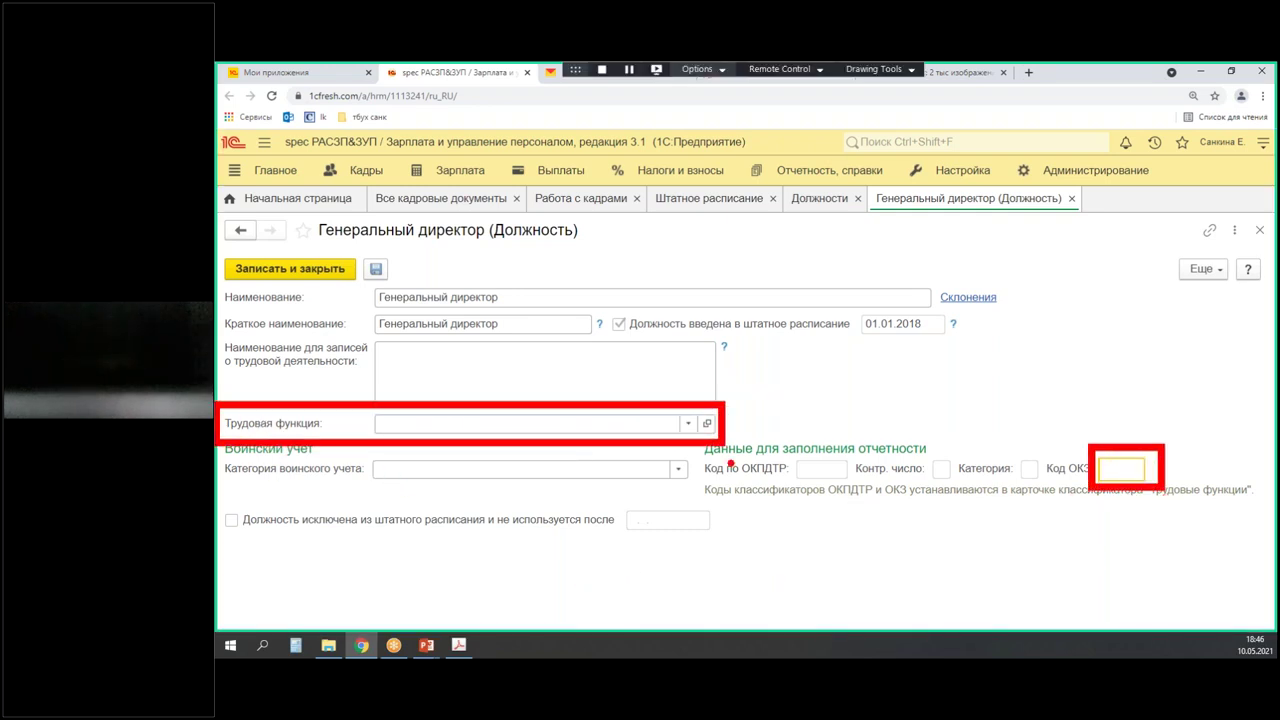
- Clear the marks, reopen the Генеральный директор card from Должности, frame the Трудовая функция selection controls and underline the field's label
key("Escape")
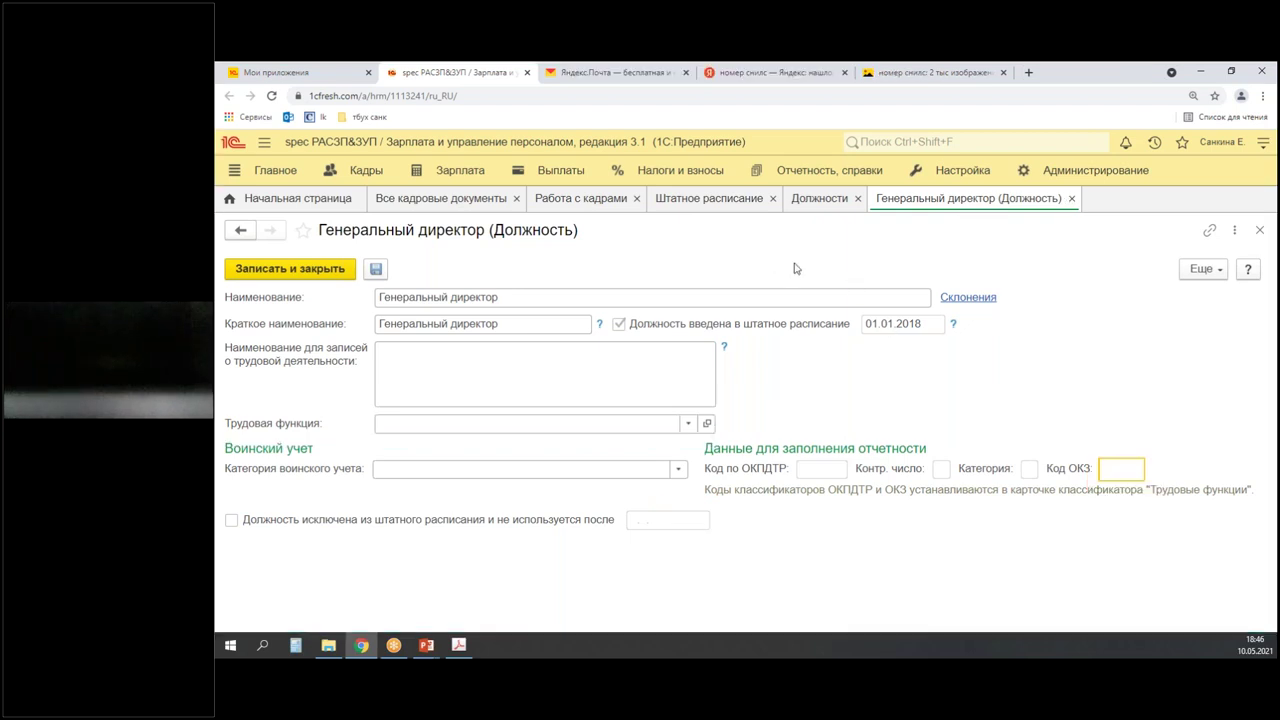
left_click(1072, 200)
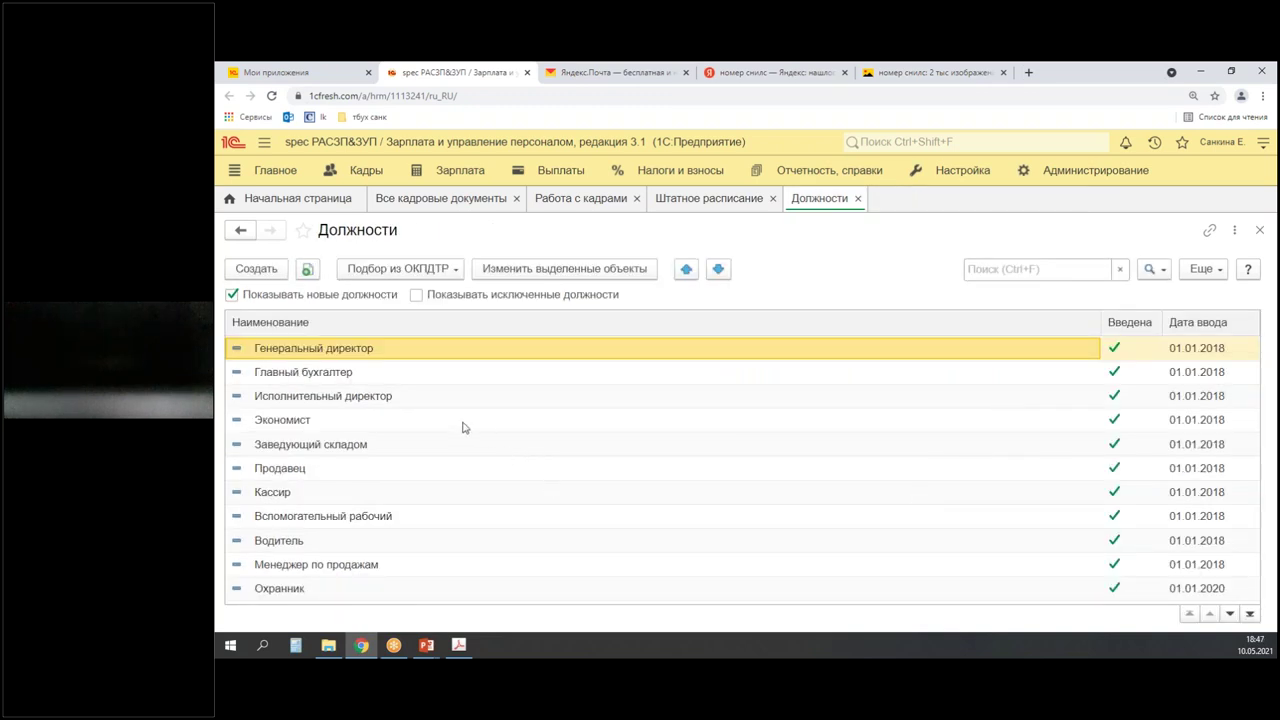
double_click(374, 350)
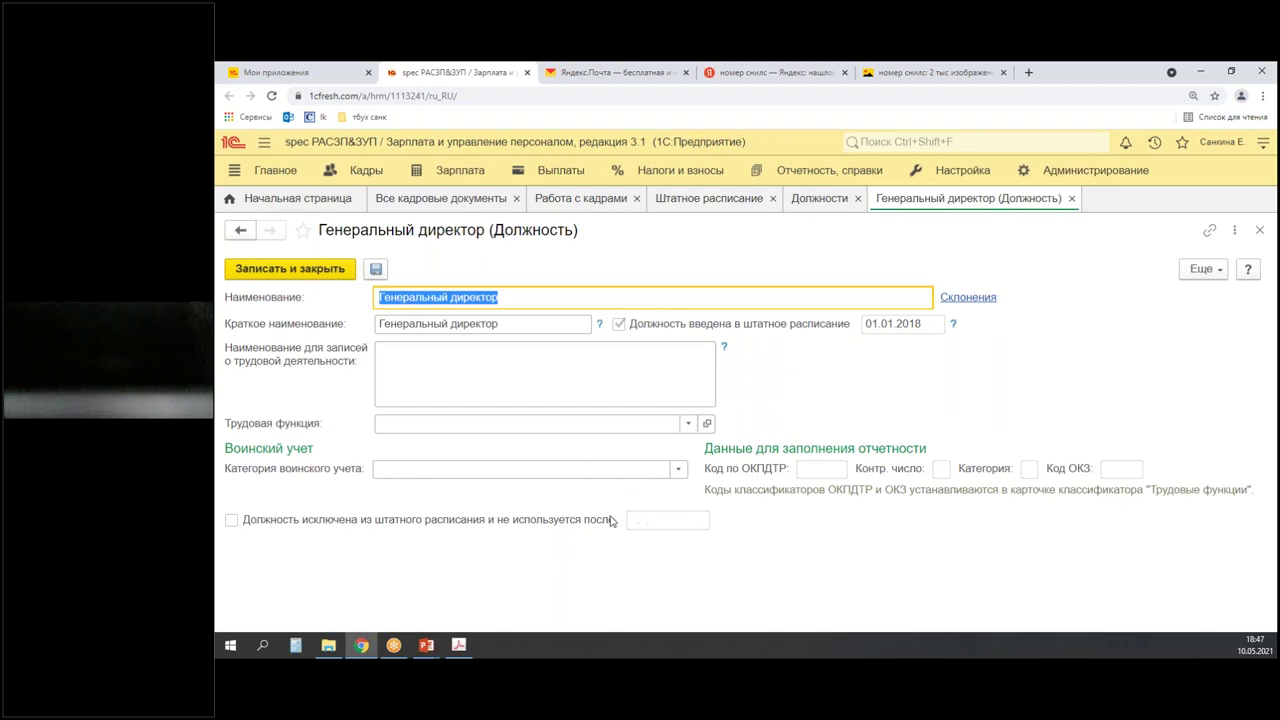
left_click_drag(660, 400, 724, 455)
left_click_drag(220, 437, 342, 437)
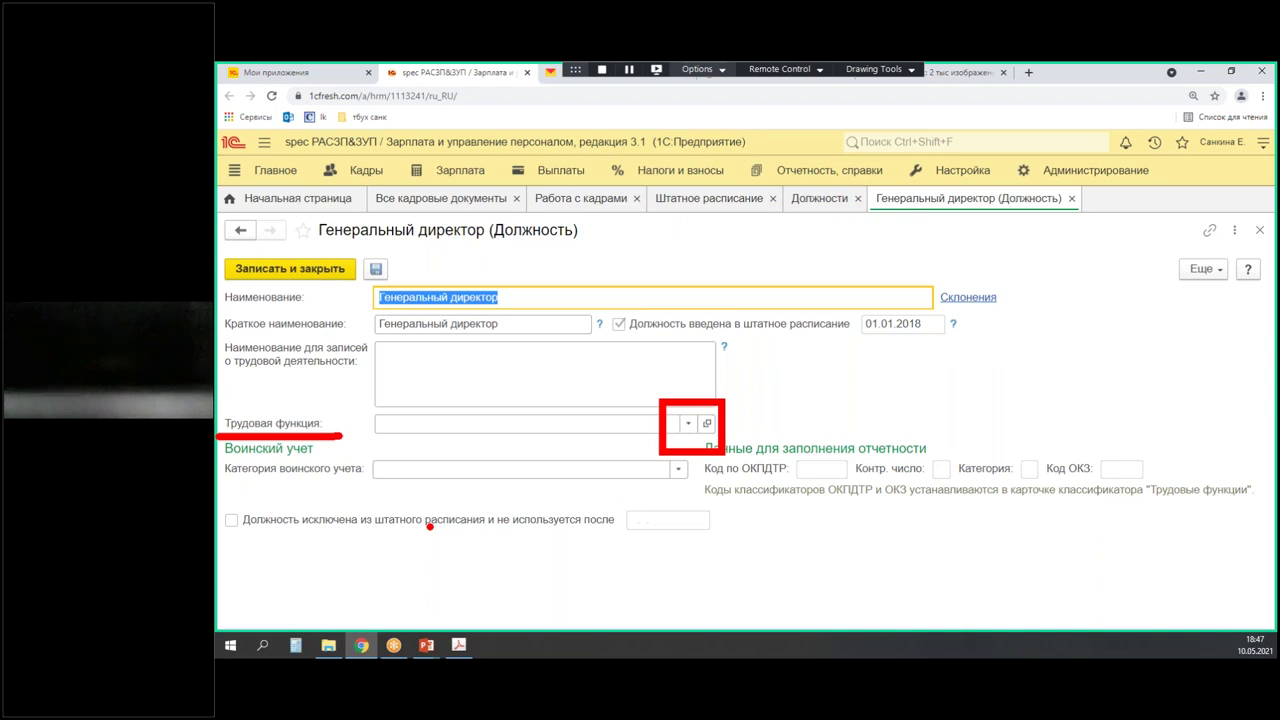
- Show all Трудовые функции for the position, cross out Выбрать and underline Создать, and open a maximized form for a new labour function
left_click(688, 423)
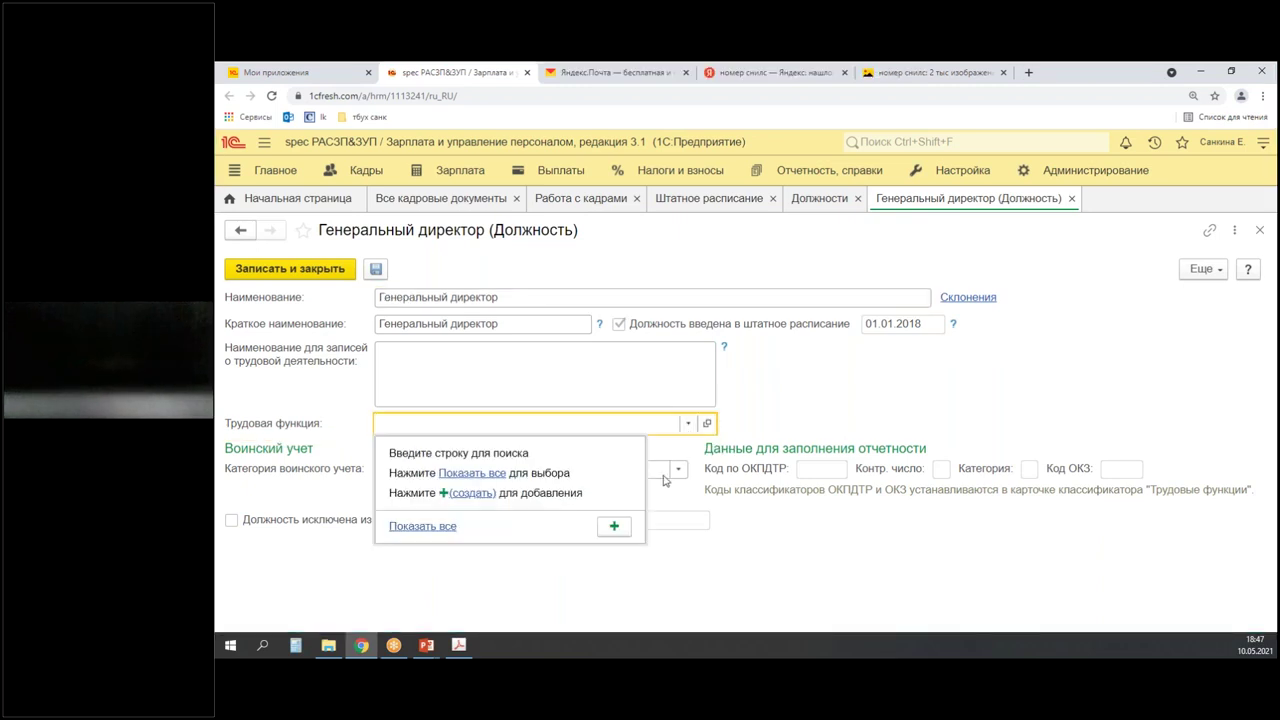
left_click(418, 526)
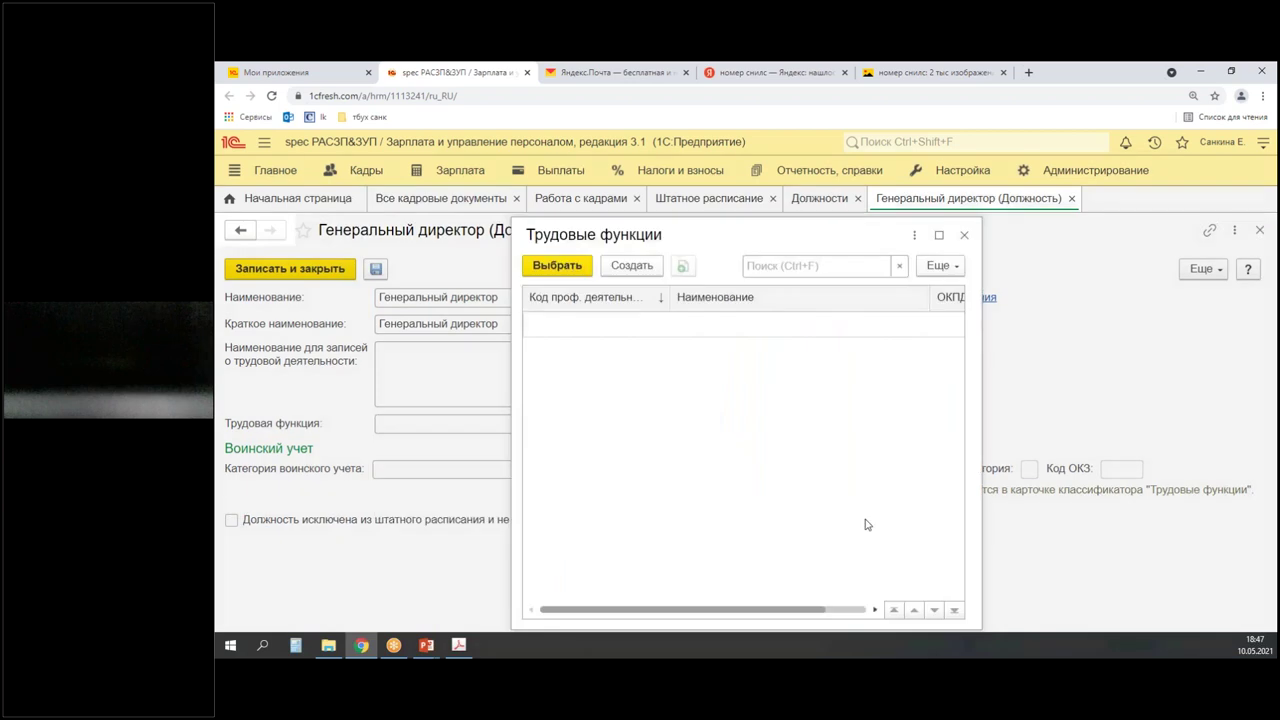
mouse_move(535, 248)
left_mouse_down()
mouse_move(570, 285)
mouse_move(525, 285)
mouse_move(666, 281)
left_mouse_up()
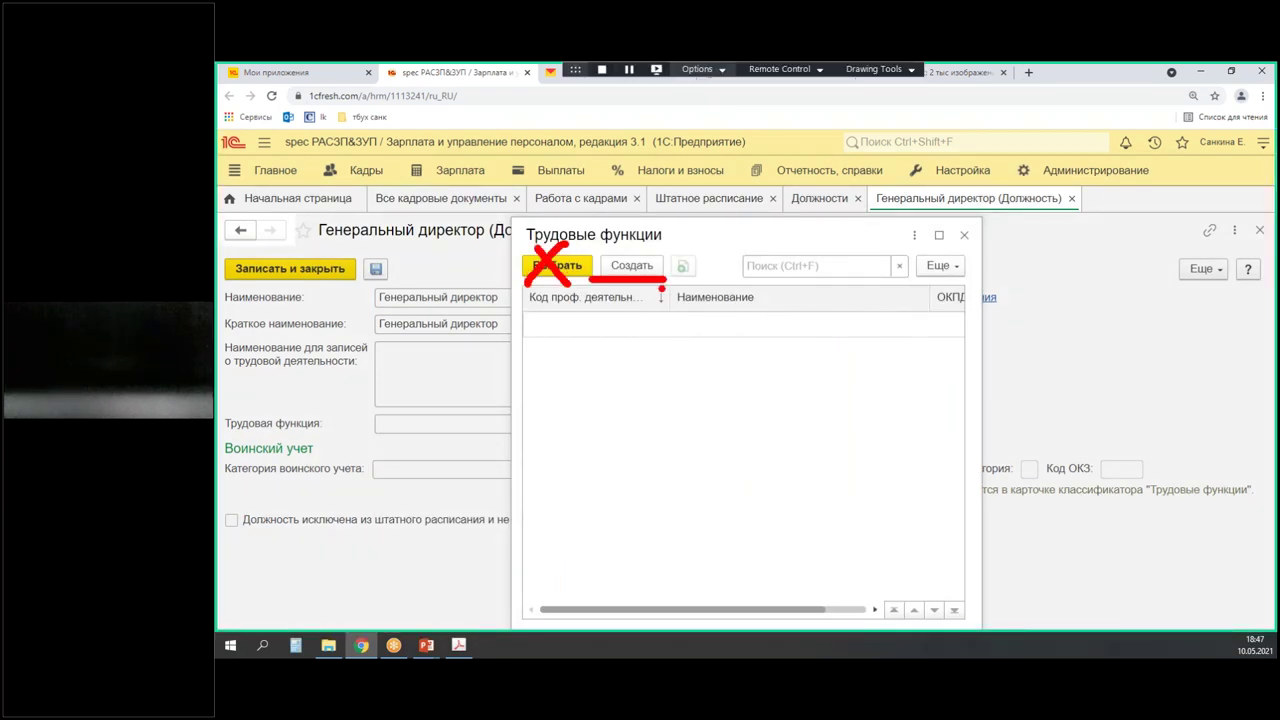
key("Escape")
left_click(641, 272)
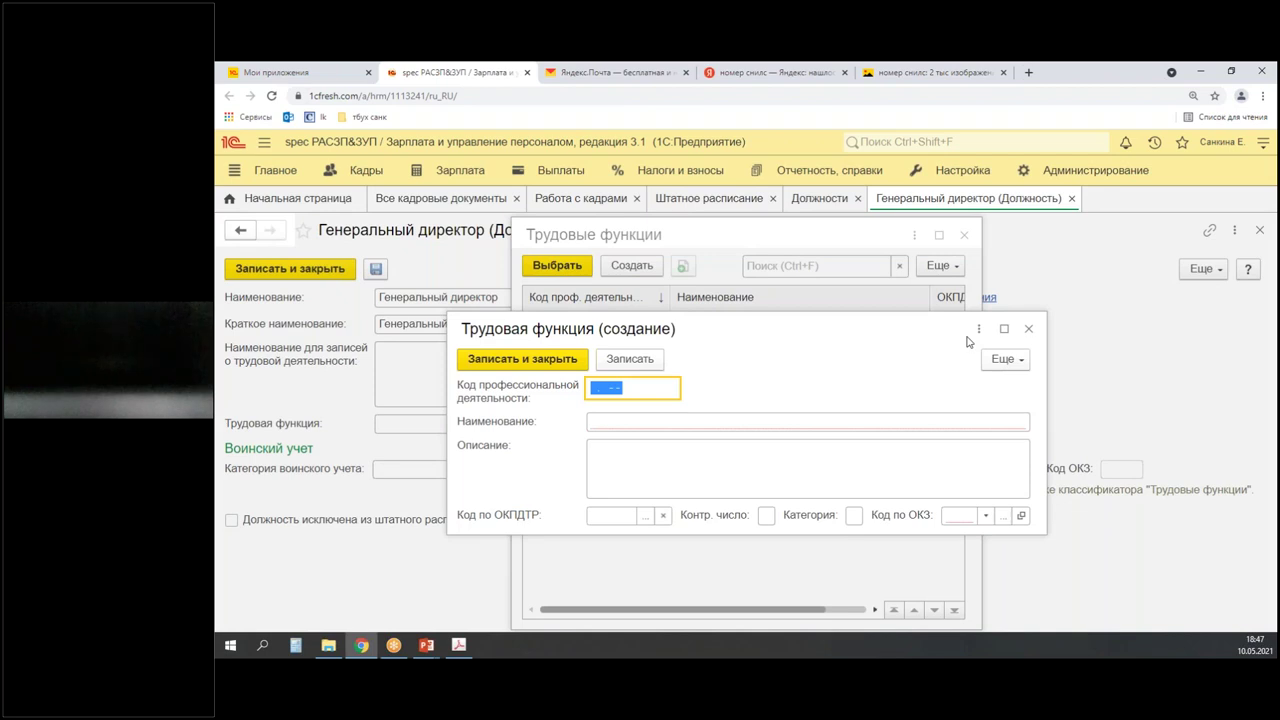
left_click(1004, 329)
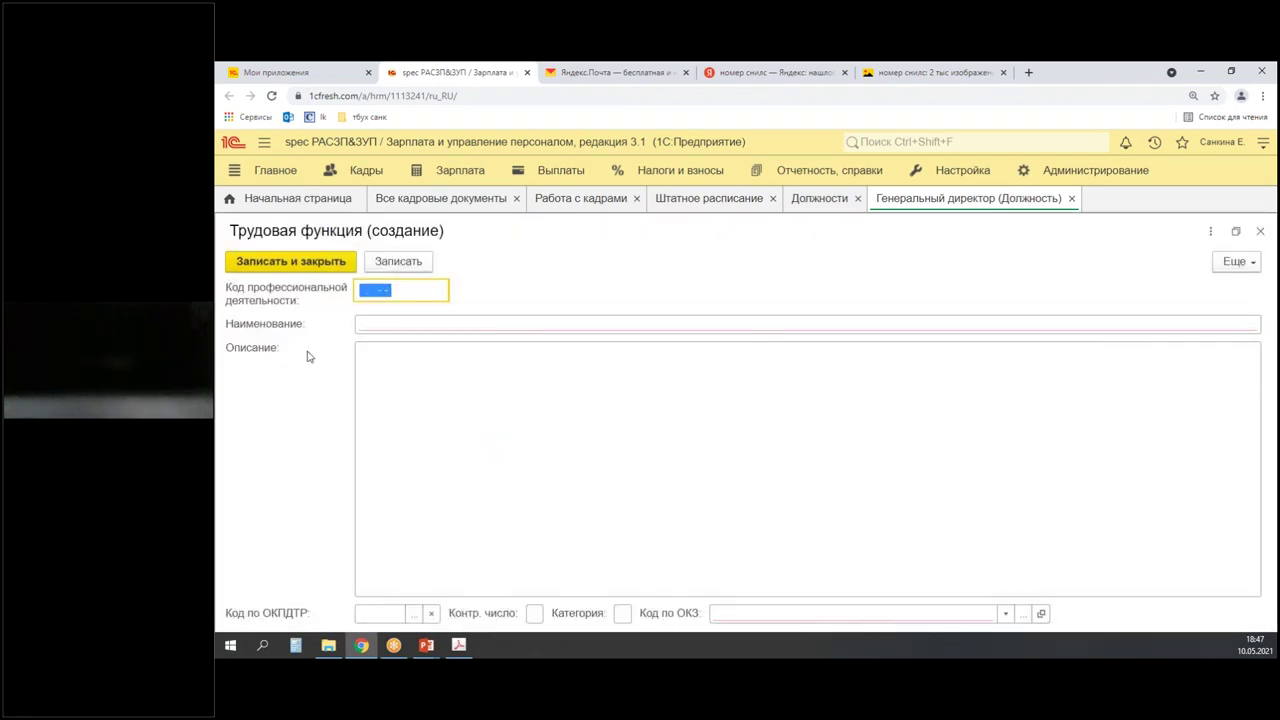
- Frame the Наименование and Код по ОКЗ fields on the new labour function form, and clear the frames
left_click_drag(218, 302, 590, 347)
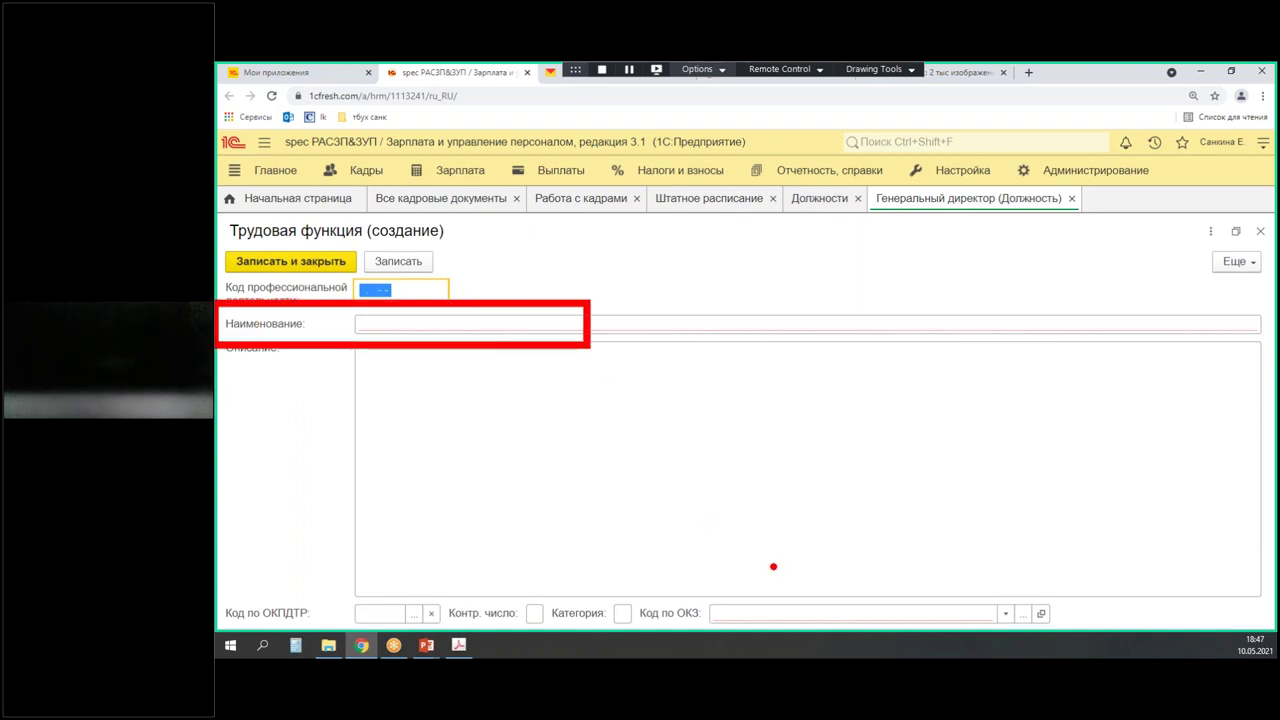
mouse_move(650, 593)
left_mouse_down()
mouse_move(855, 634)
mouse_move(1082, 632)
left_mouse_up()
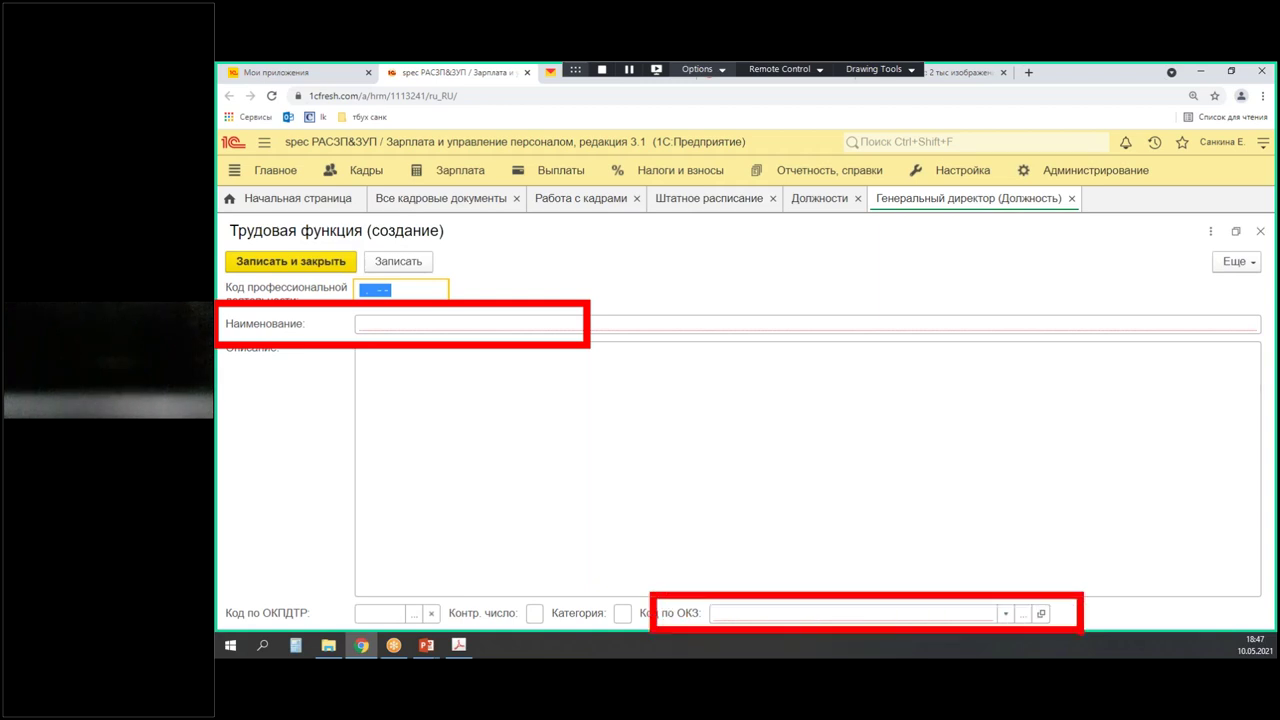
key("Escape")
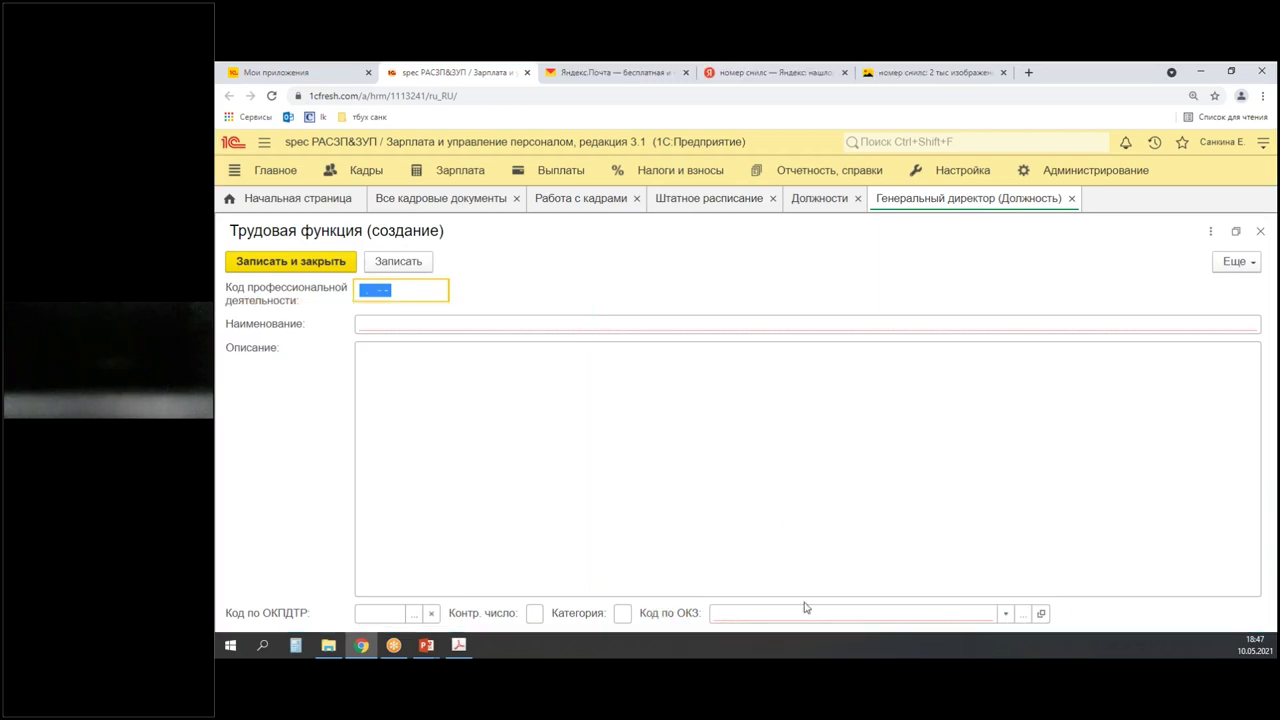
- Open the full Общероссийский классификатор занятий for Код по ОКЗ in a maximized window and search it for "руководители"
left_click(1005, 613)
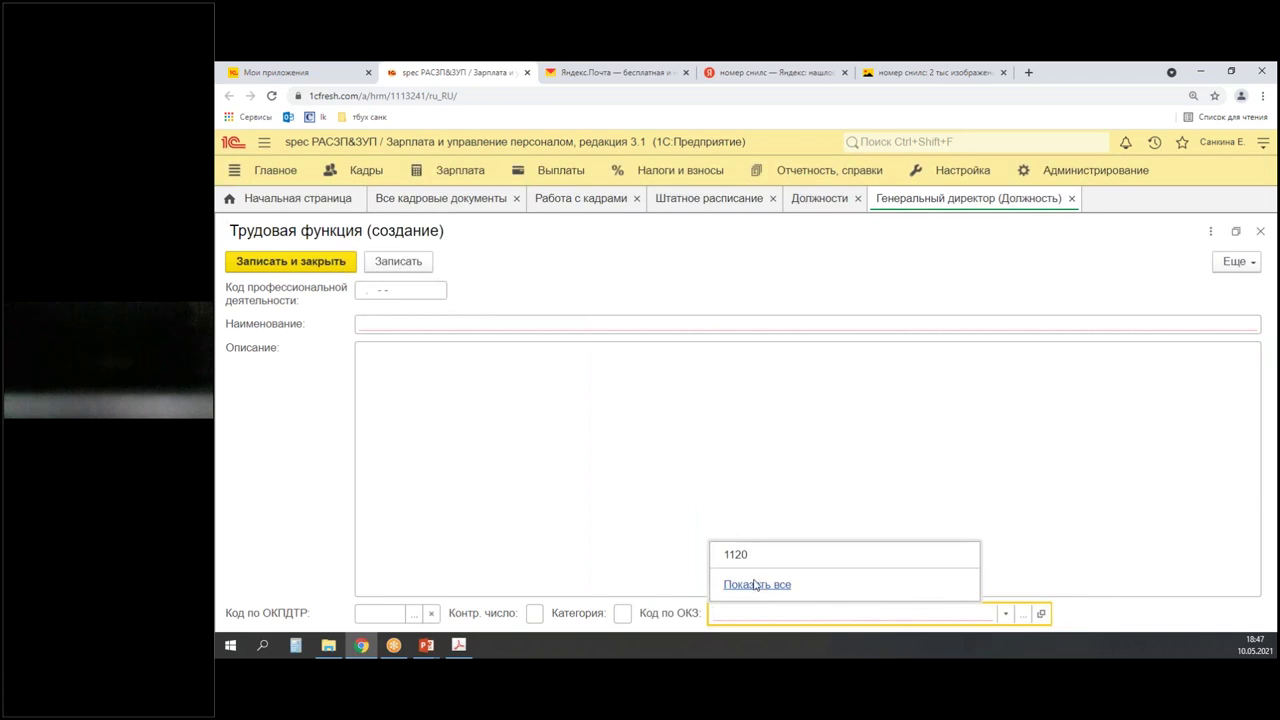
left_click(800, 592)
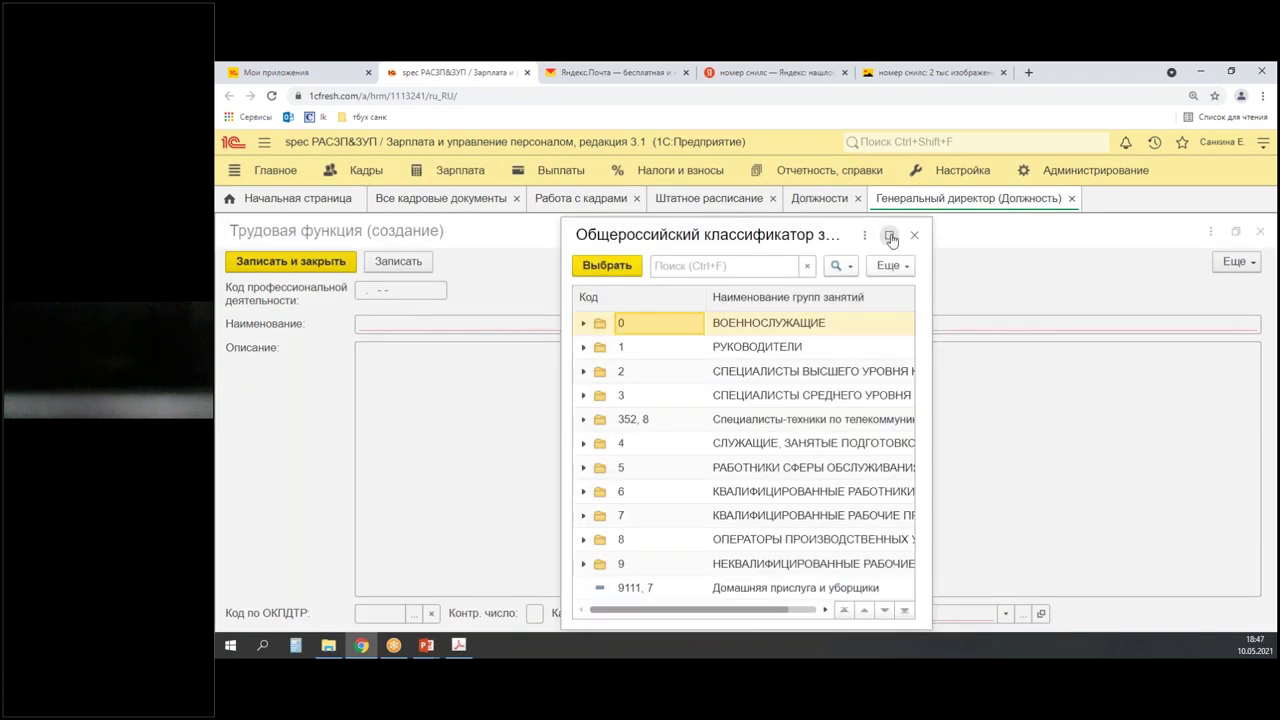
left_click(890, 237)
left_click(1021, 263)
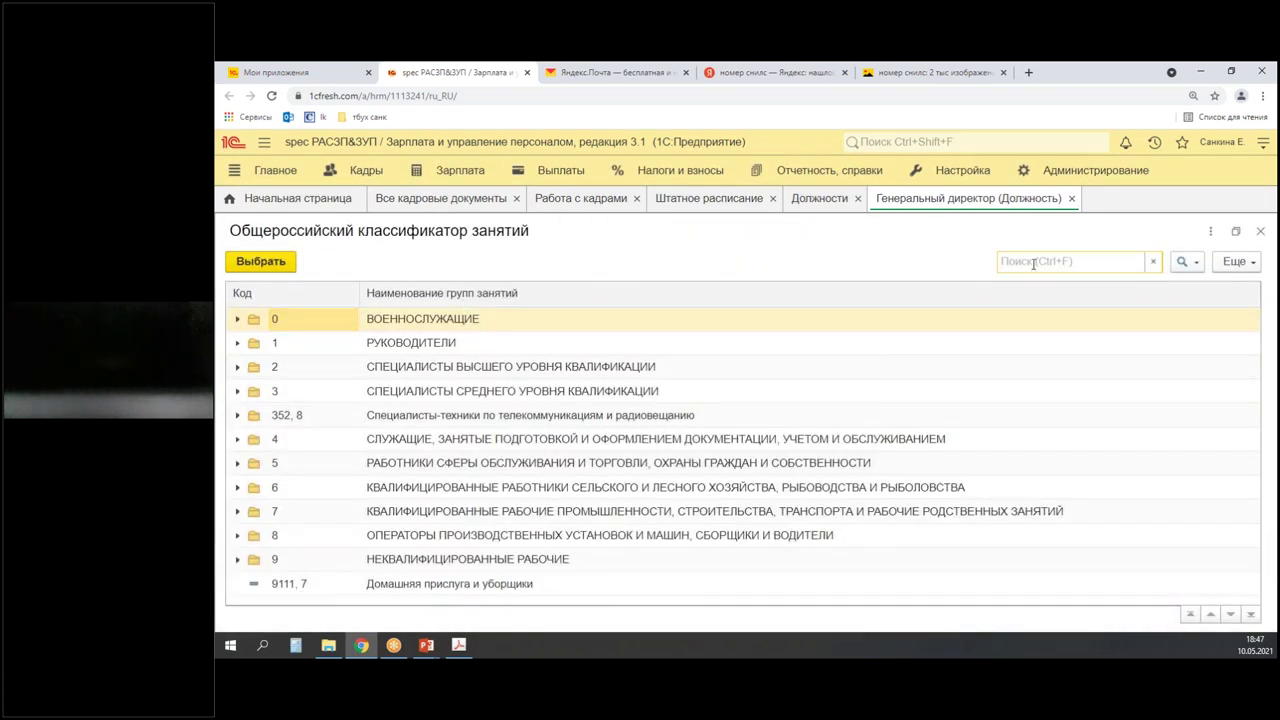
type("h")
key("BackSpace")
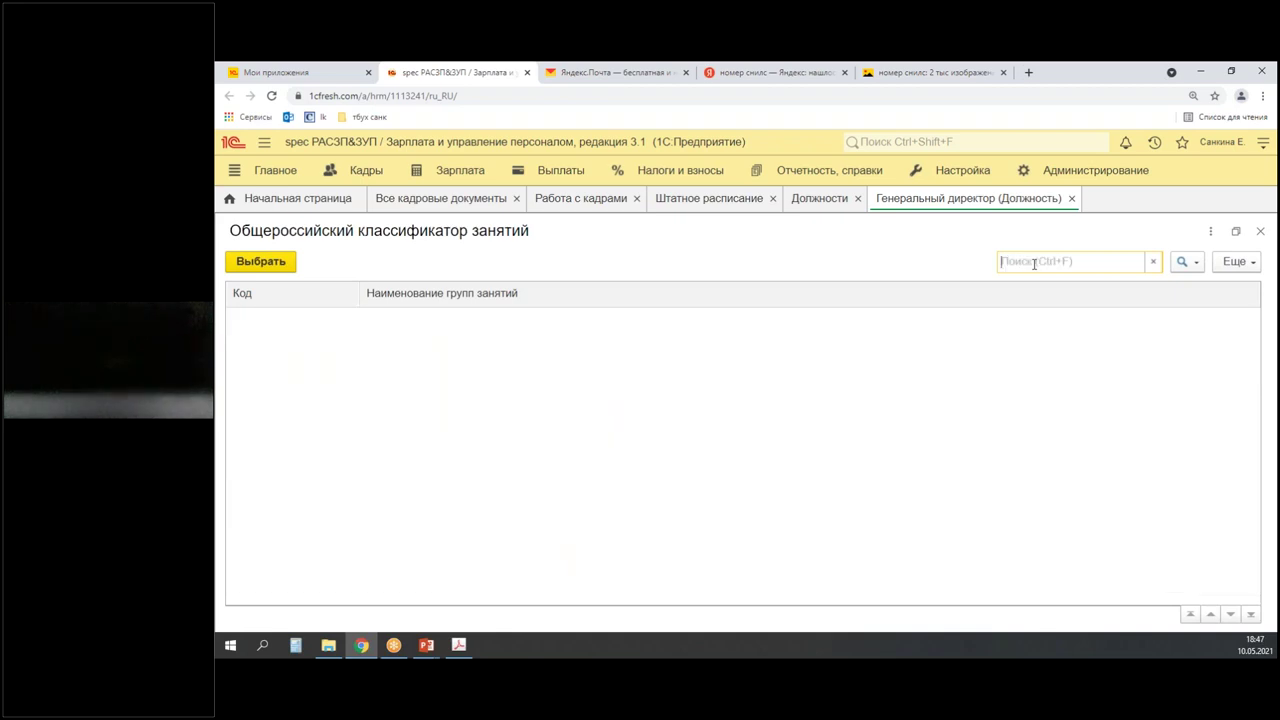
type("ру")
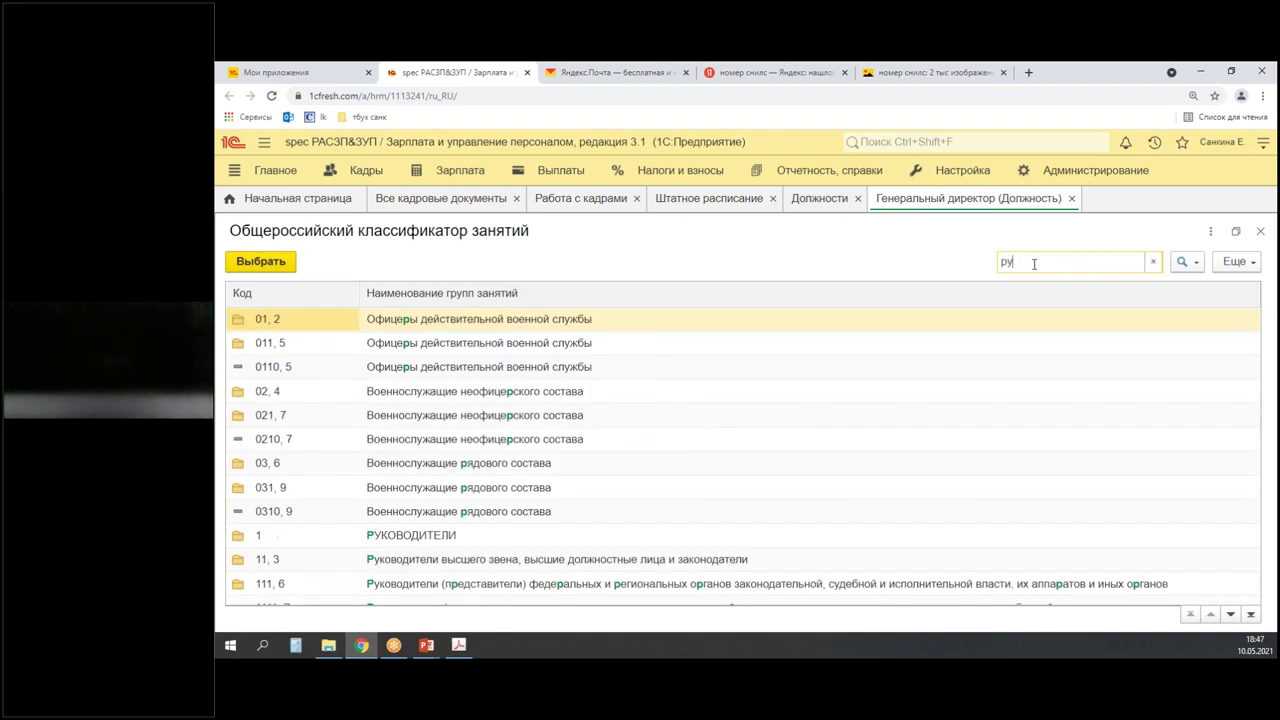
type("ководители")
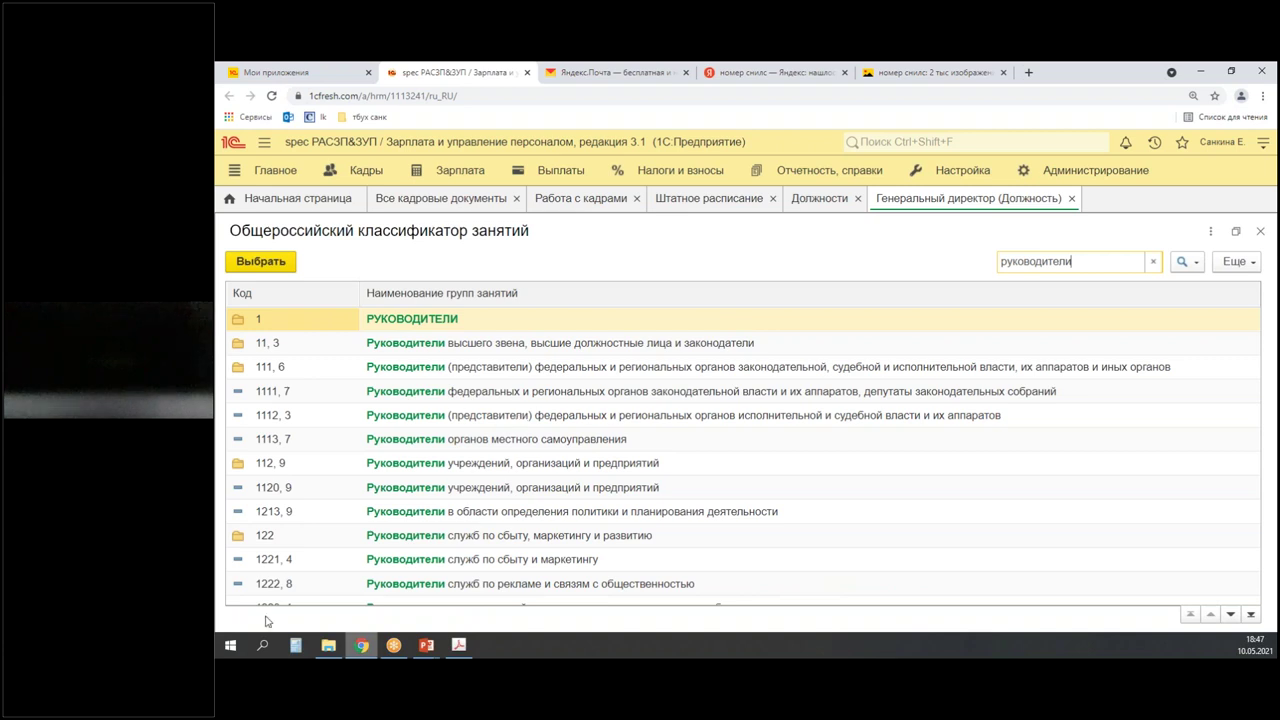
- Mark the classifier's title and the 1120 entry "Руководители учреждений, организаций и предприятий", and choose that entry as the Код по ОКЗ
mouse_move(222, 474)
left_mouse_down()
mouse_move(604, 524)
mouse_move(679, 510)
left_mouse_up()
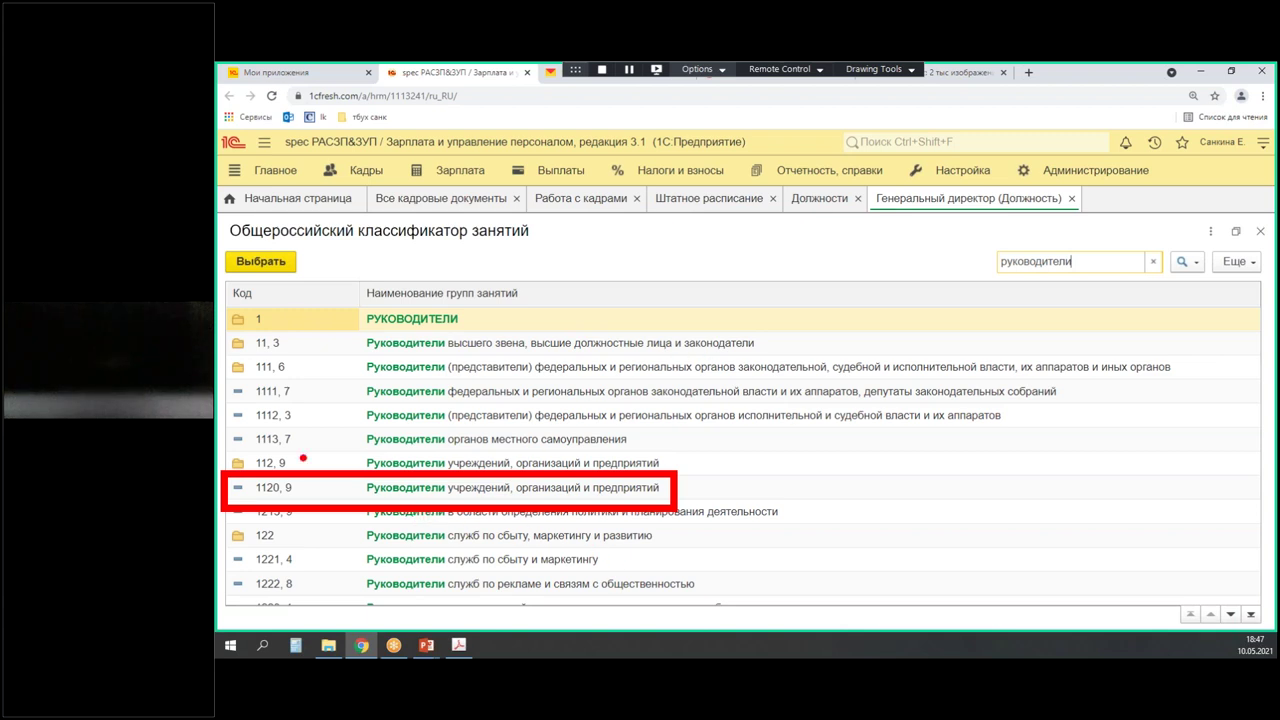
left_click_drag(231, 248, 538, 237)
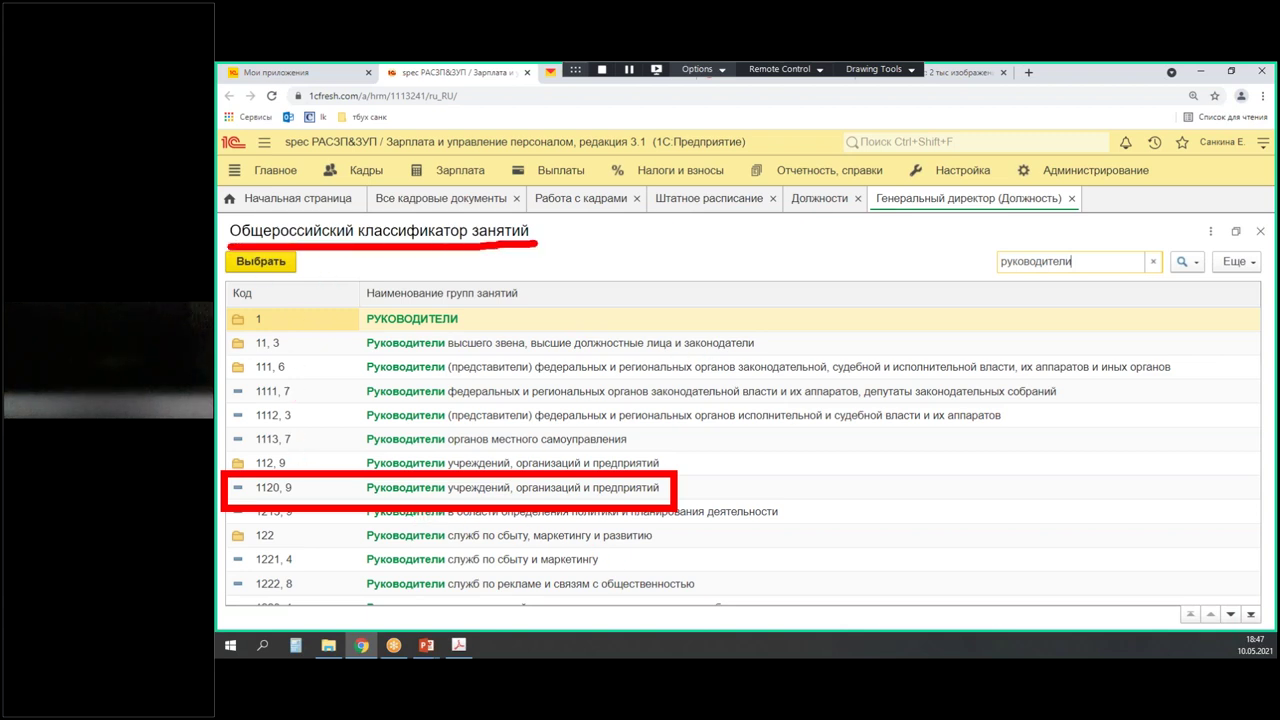
key("Escape")
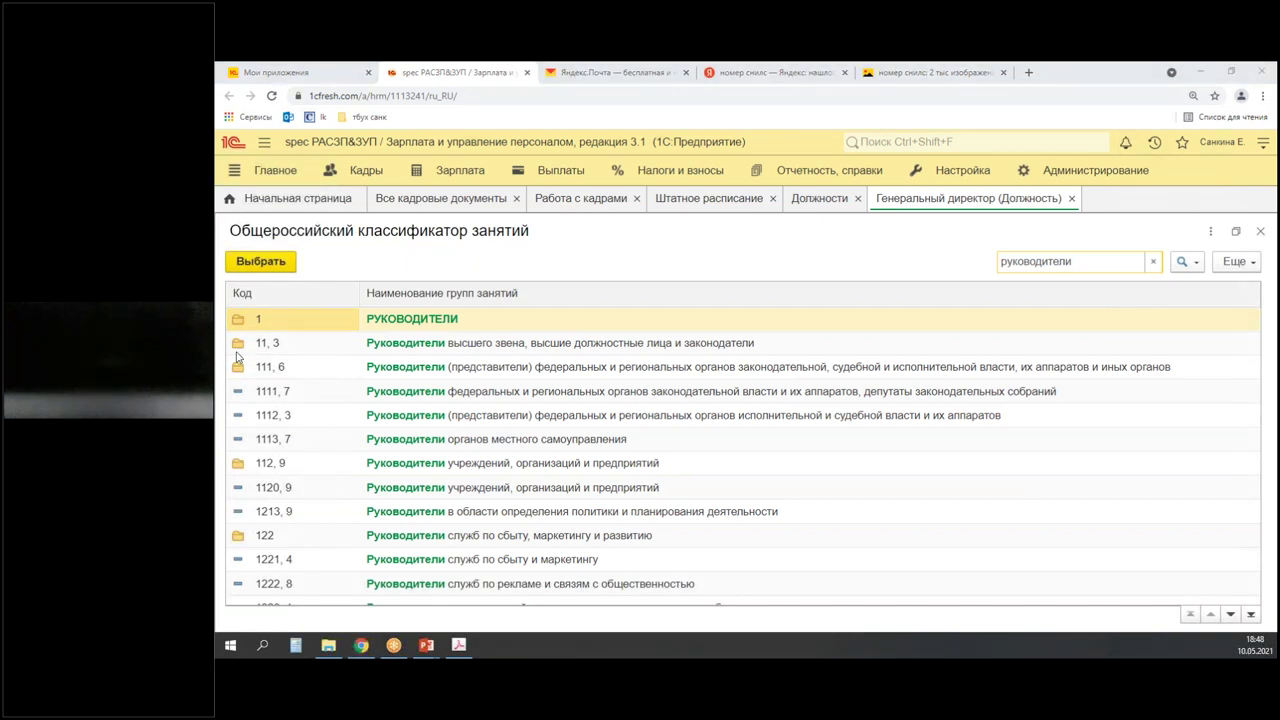
left_click(459, 494)
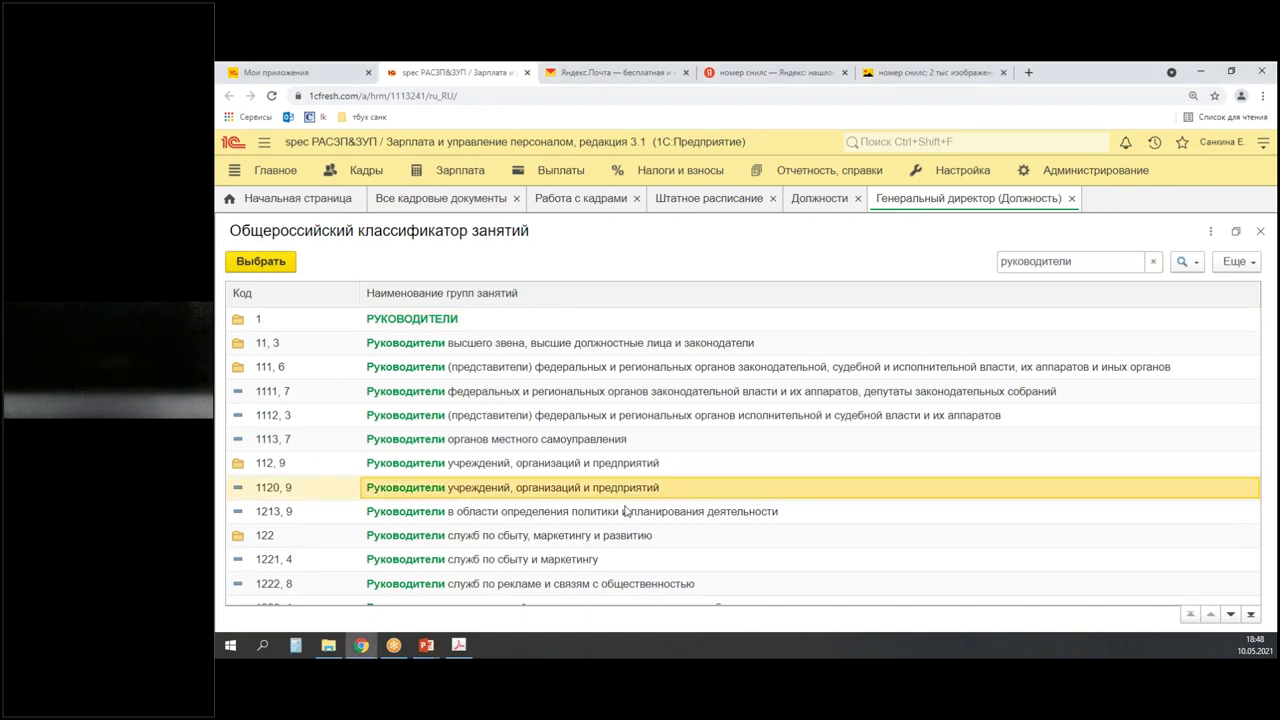
left_click(262, 262)
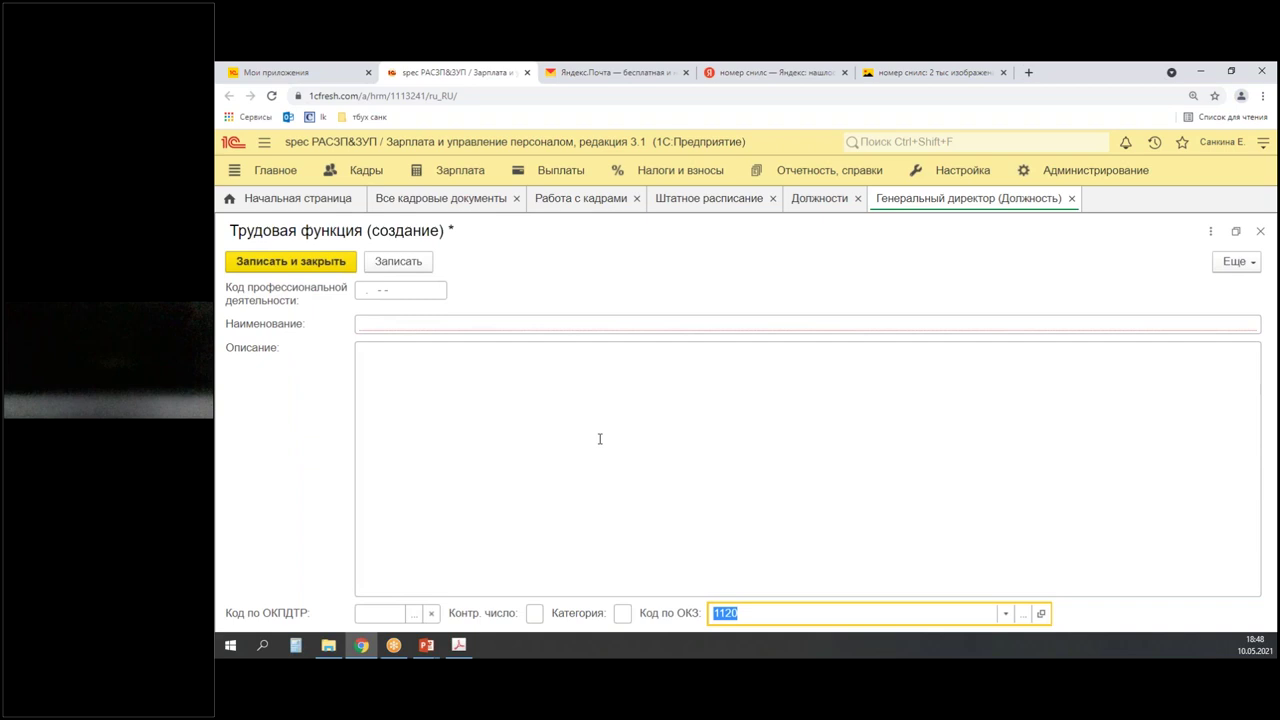
- Enter "Генеральный директор" as the Наименование of the new labour function
left_click(432, 321)
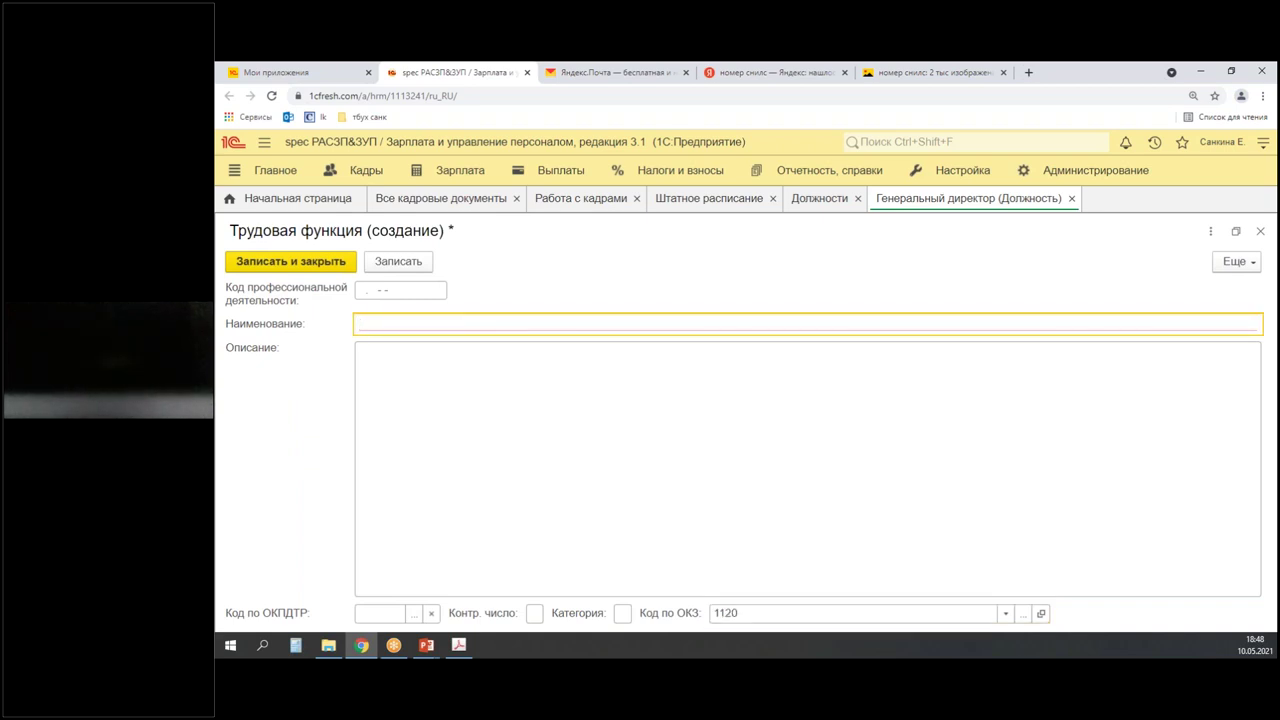
type("Генеральный дир")
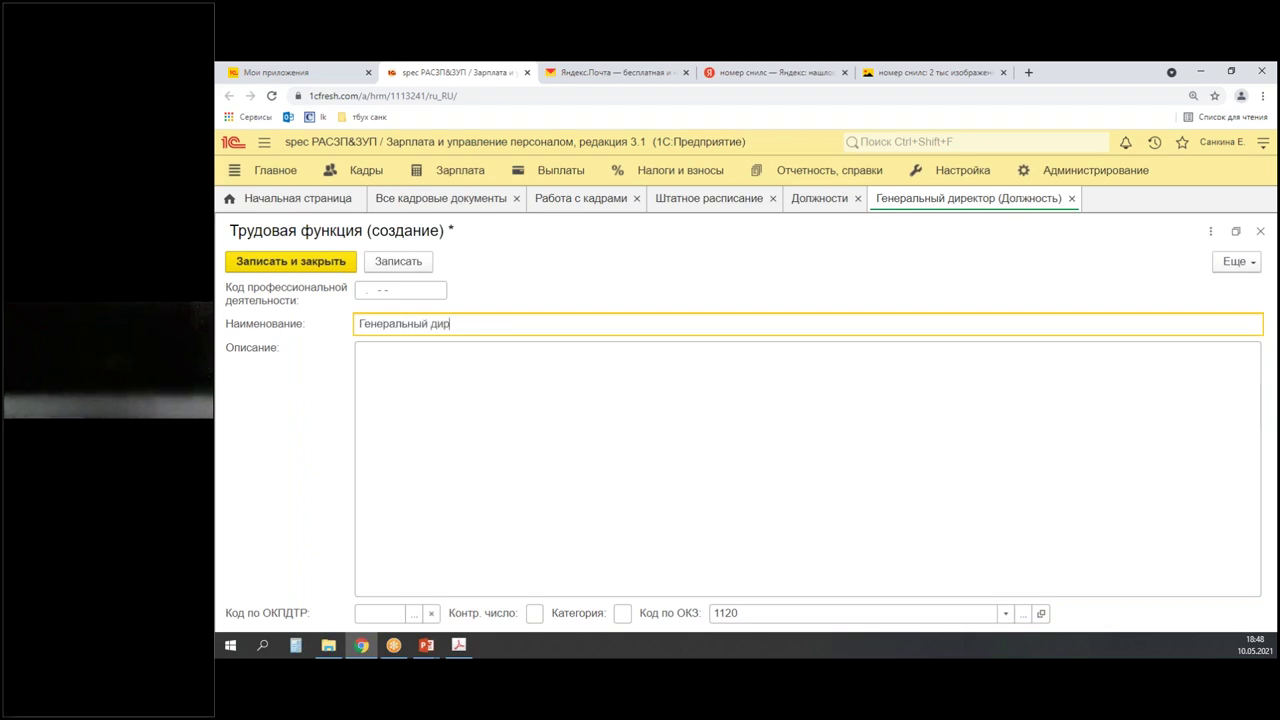
type("ектор")
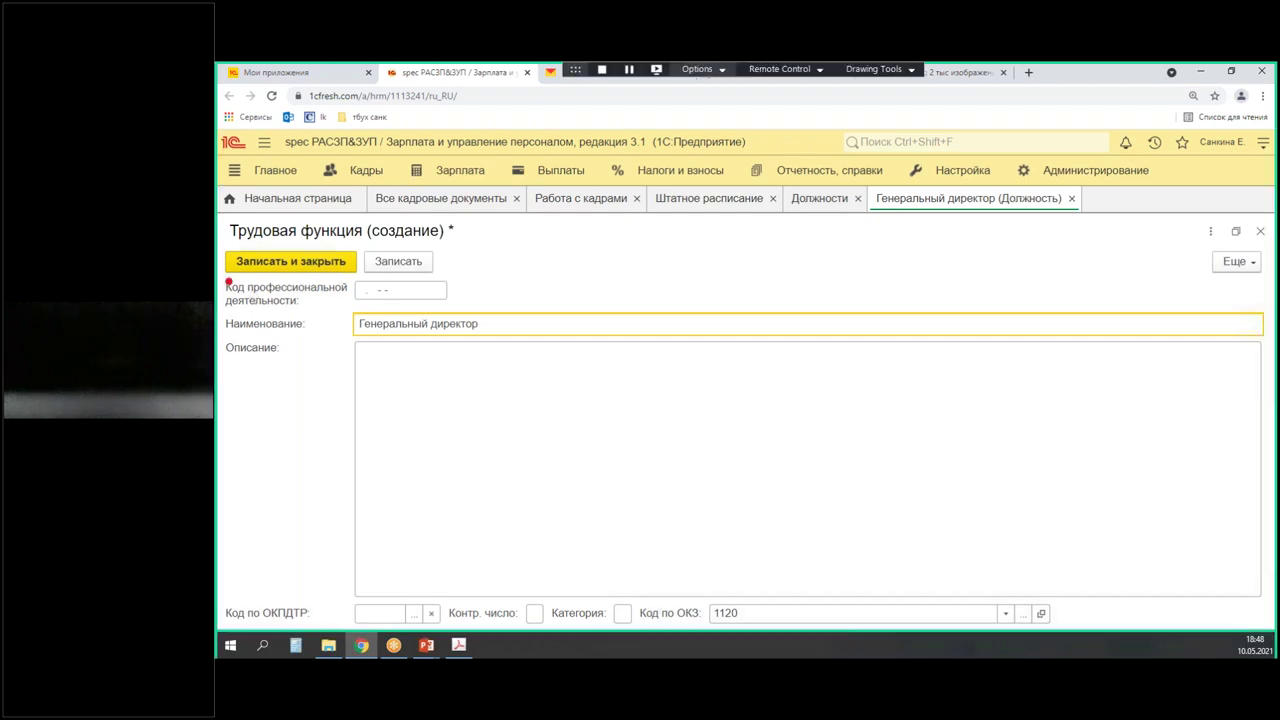
- Frame Код профессиональной деятельности with an arrow, frame the Код по ОКЗ value and draw a cross beside it, and clear the marks
mouse_move(216, 270)
left_mouse_down()
mouse_move(456, 310)
mouse_move(559, 280)
mouse_move(561, 308)
left_mouse_up()
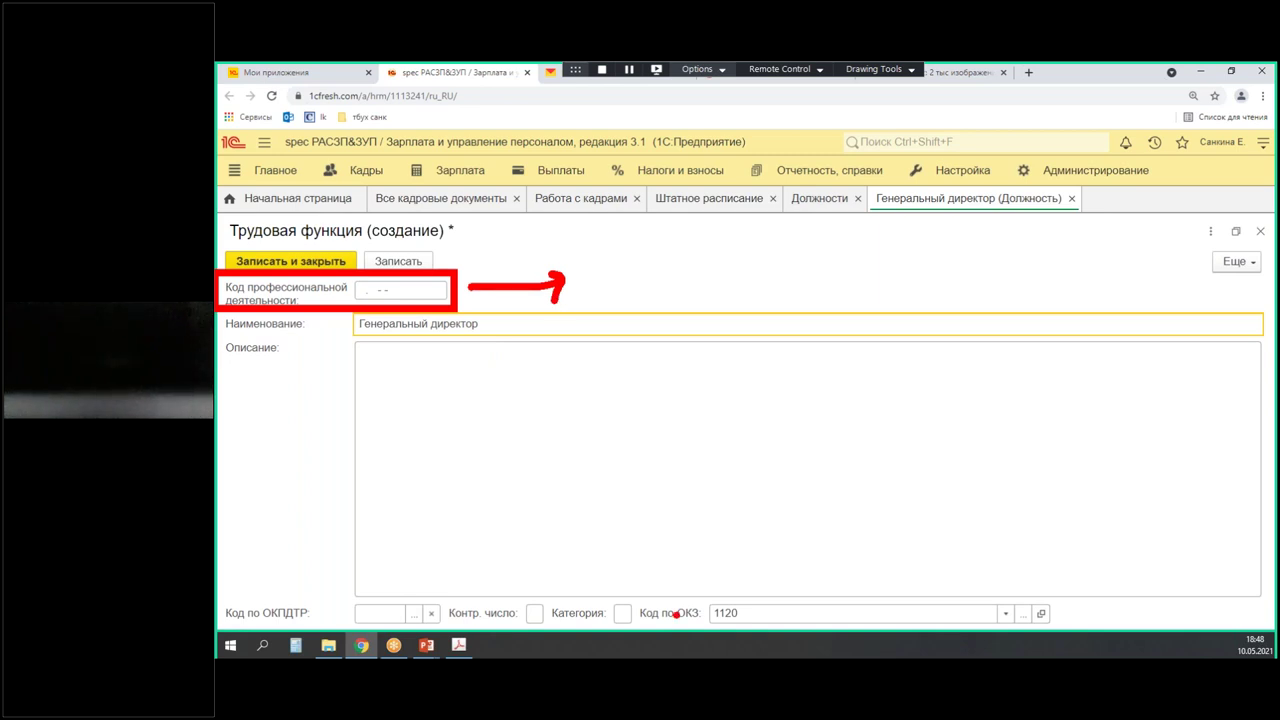
mouse_move(697, 590)
left_mouse_down()
mouse_move(731, 630)
mouse_move(812, 633)
left_mouse_up()
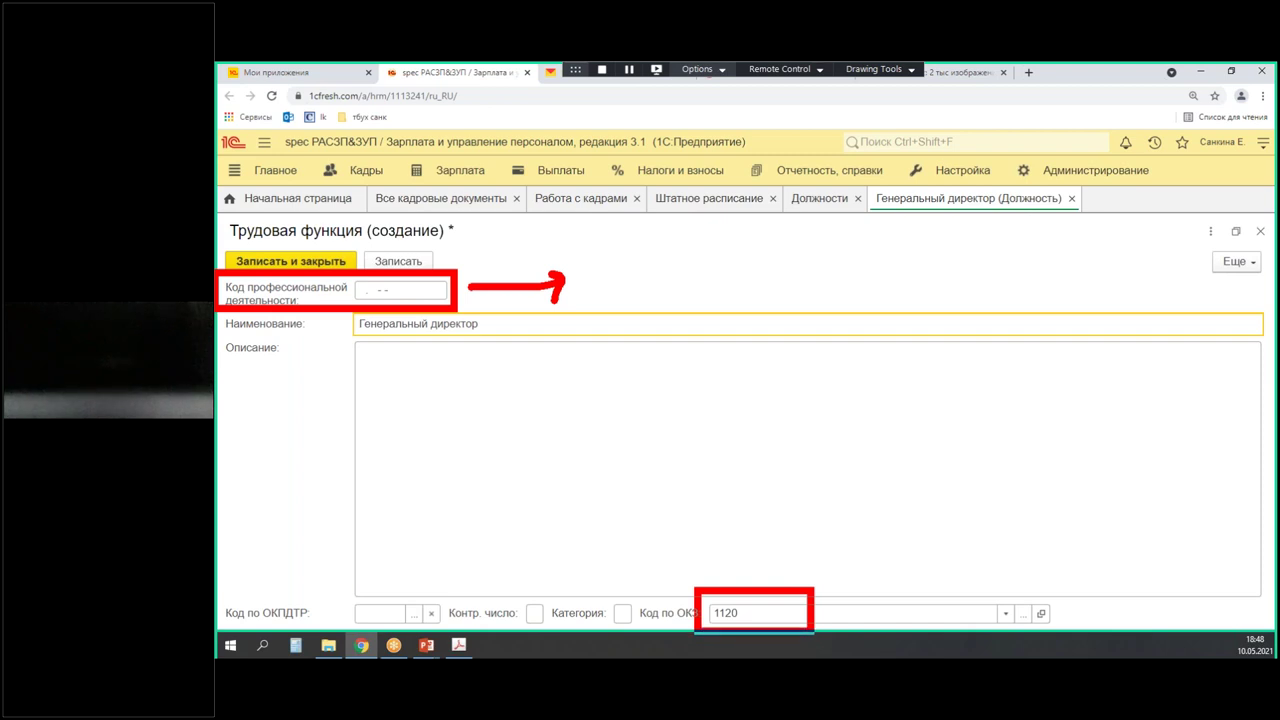
left_click_drag(812, 572, 862, 622)
left_click_drag(858, 567, 815, 630)
key("Escape")
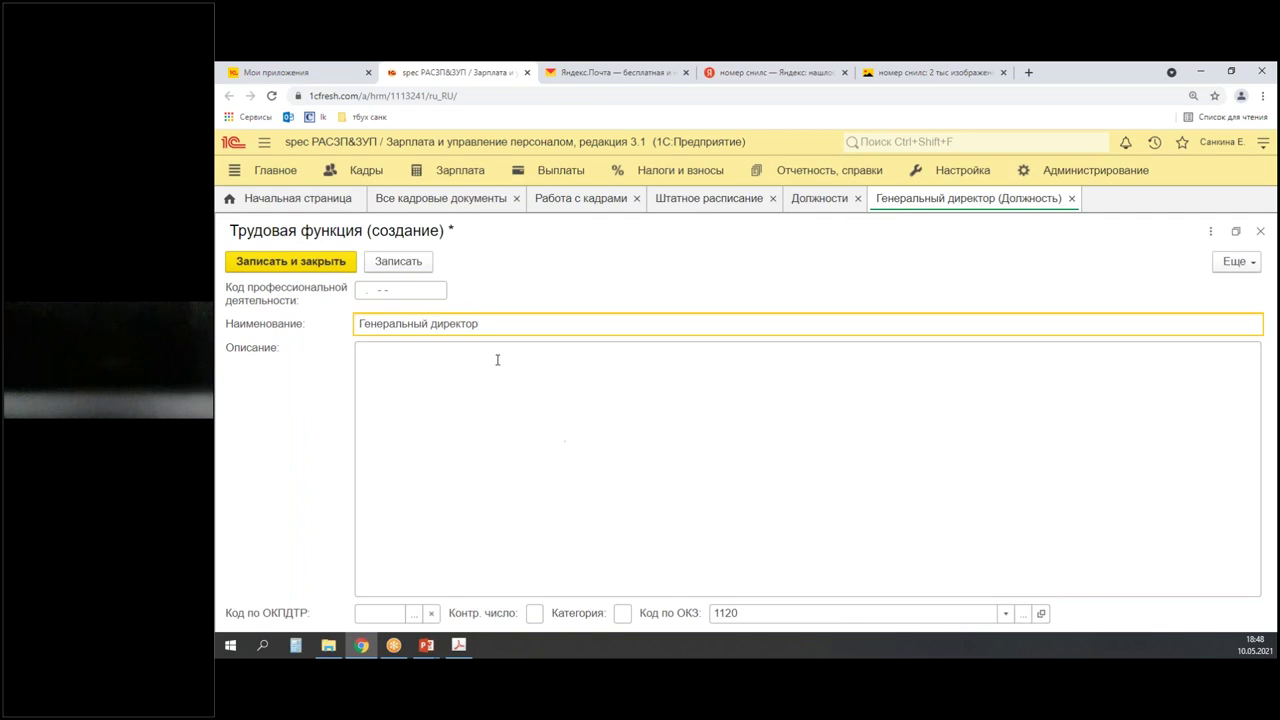
- Save the labour function, select it for the Генеральный директор position, frame the filled Код ОКЗ, and save and close the card
left_click(290, 262)
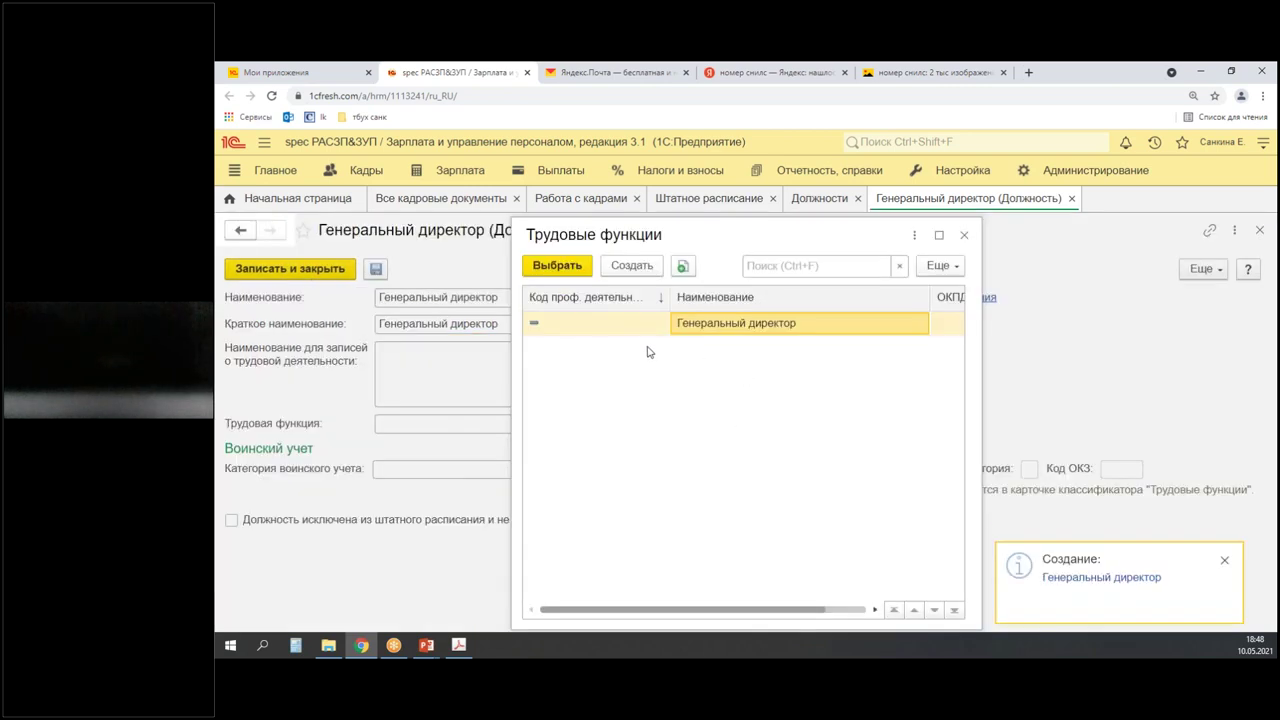
left_click(556, 265)
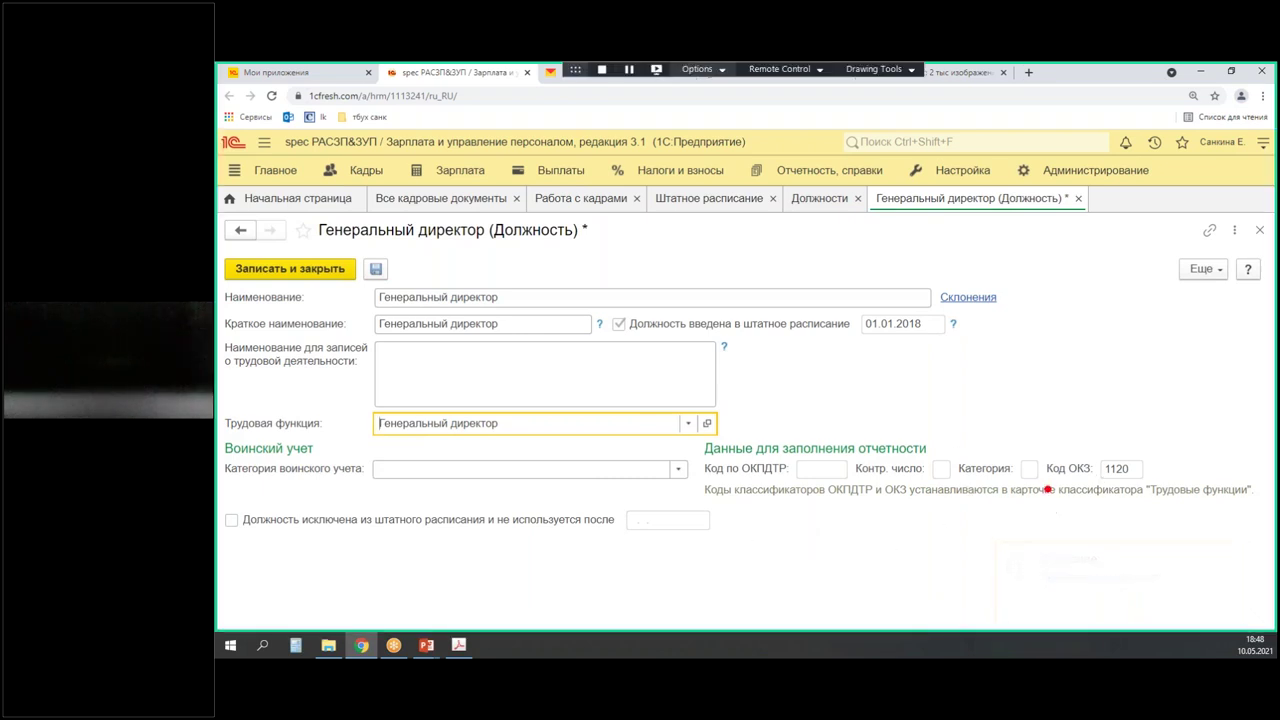
mouse_move(1090, 442)
left_mouse_down()
mouse_move(1112, 486)
mouse_move(1168, 498)
left_mouse_up()
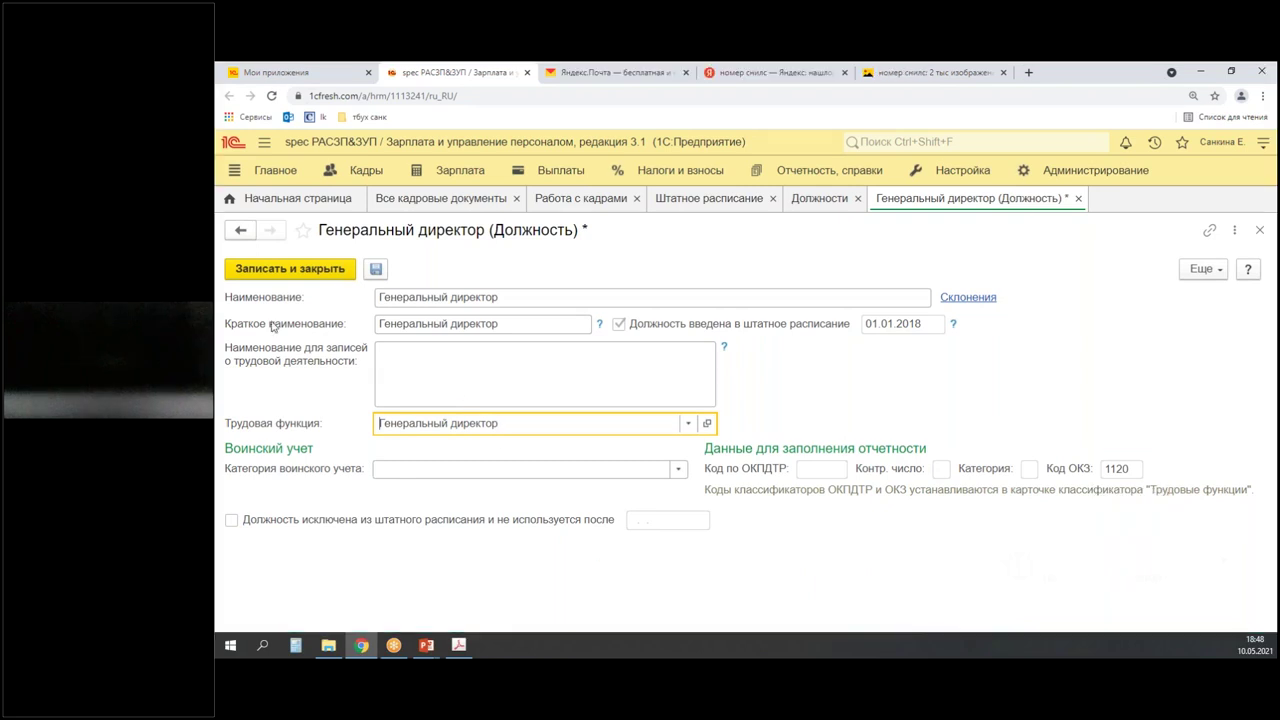
left_click(290, 268)
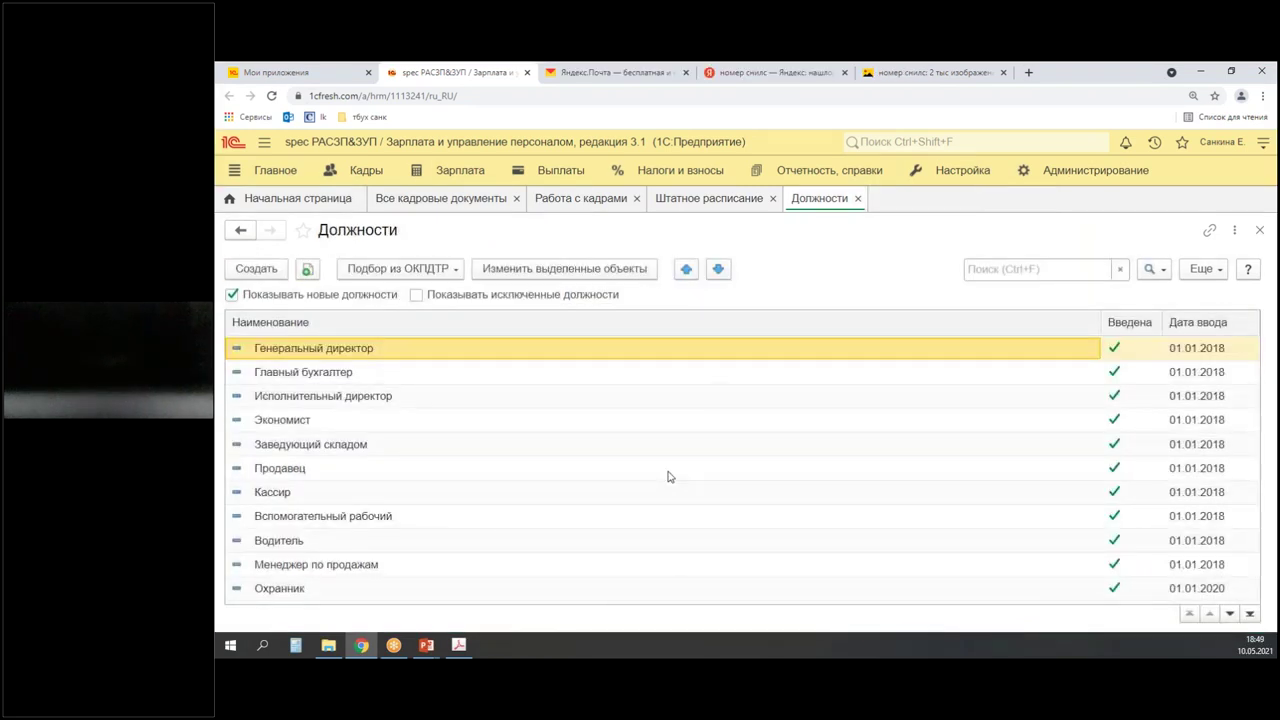
- Search the Должности directory for "се" and mark the Секретарь-машинистка position with a frame and an exclamation mark
left_click(998, 270)
type("се")
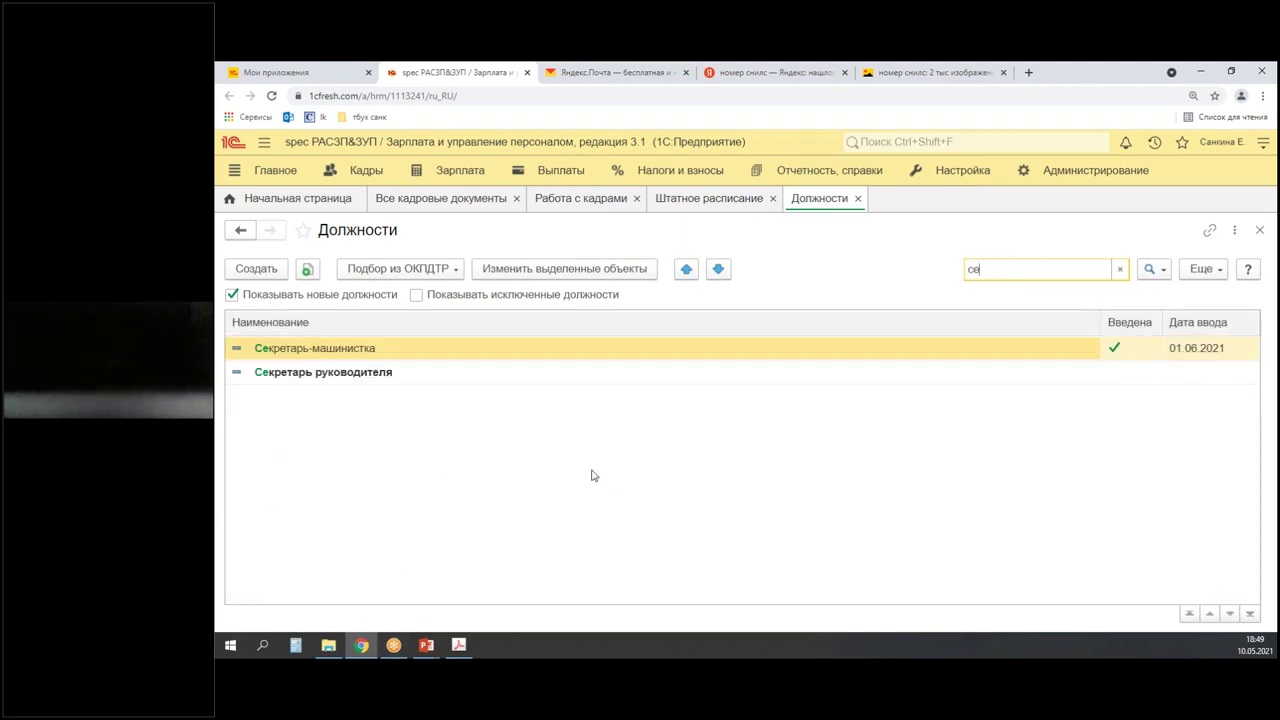
mouse_move(218, 331)
left_mouse_down()
mouse_move(350, 366)
mouse_move(434, 366)
left_mouse_up()
left_click_drag(460, 312, 460, 340)
left_click(459, 358)
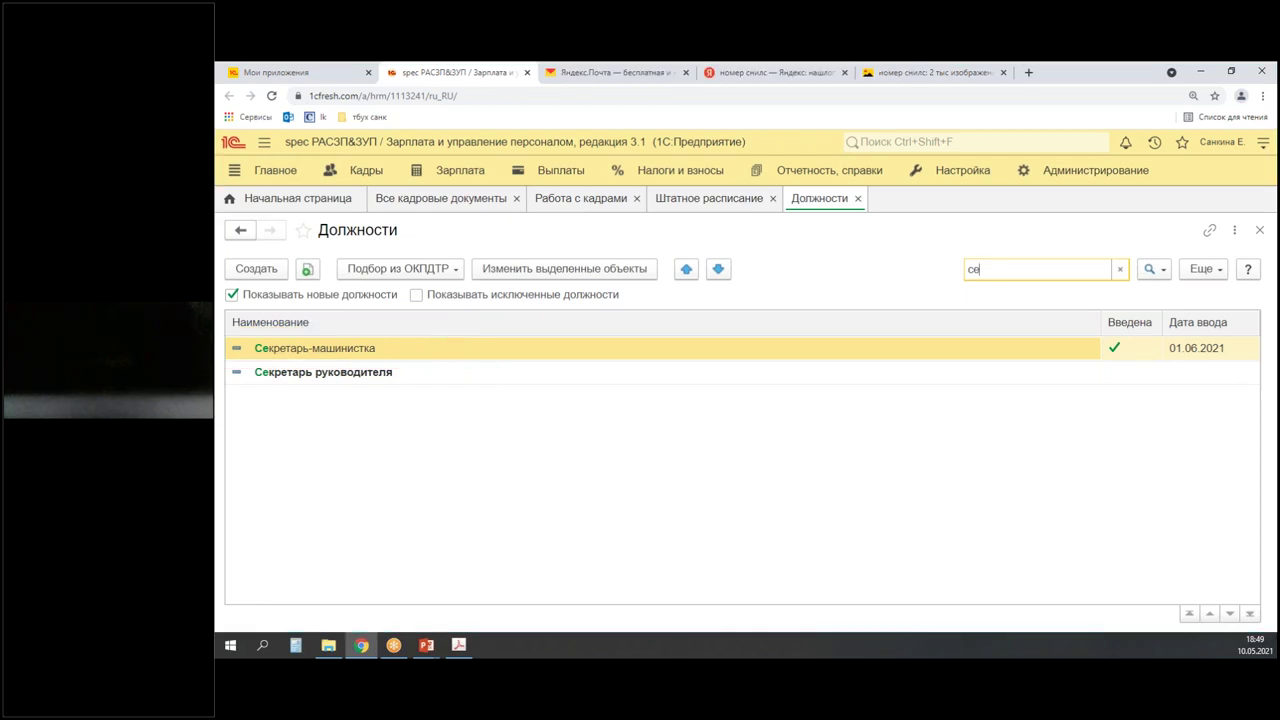
- Open the Секретарь-машинистка position card, frame the выбрать существующую link, and try to select an existing labour function
double_click(340, 350)
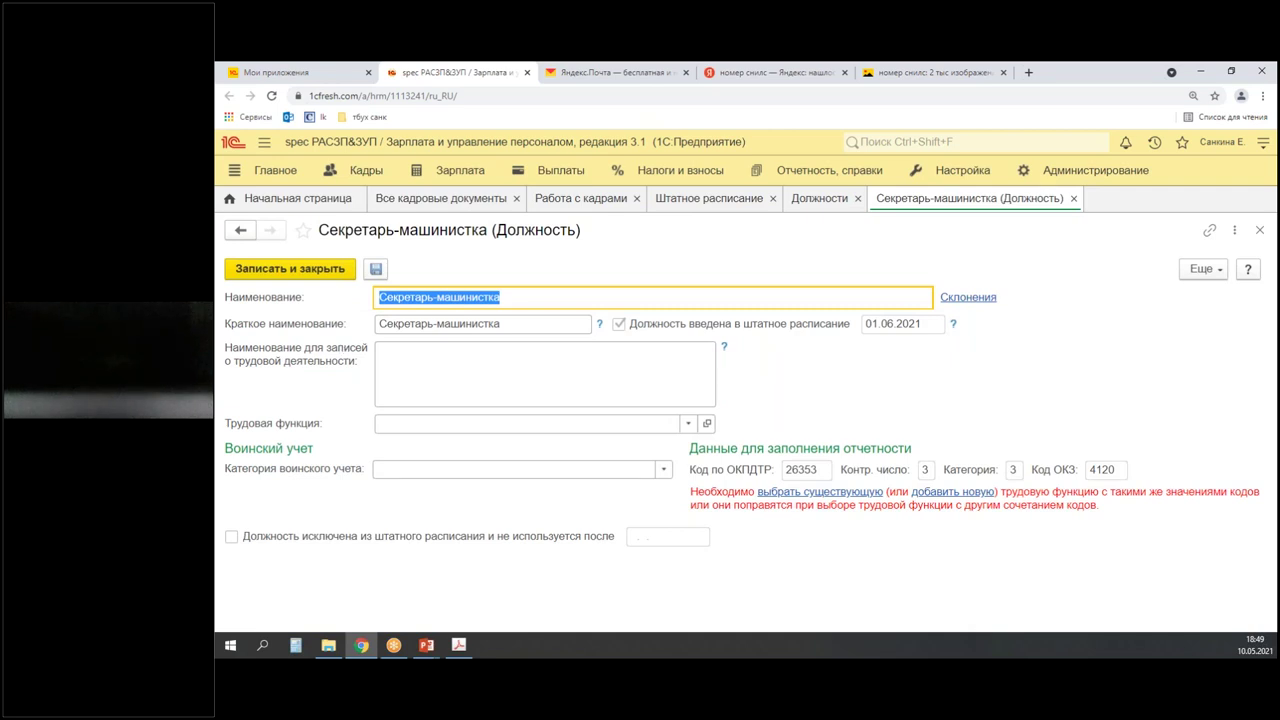
mouse_move(748, 478)
left_mouse_down()
mouse_move(890, 508)
mouse_move(823, 562)
mouse_move(852, 562)
left_mouse_up()
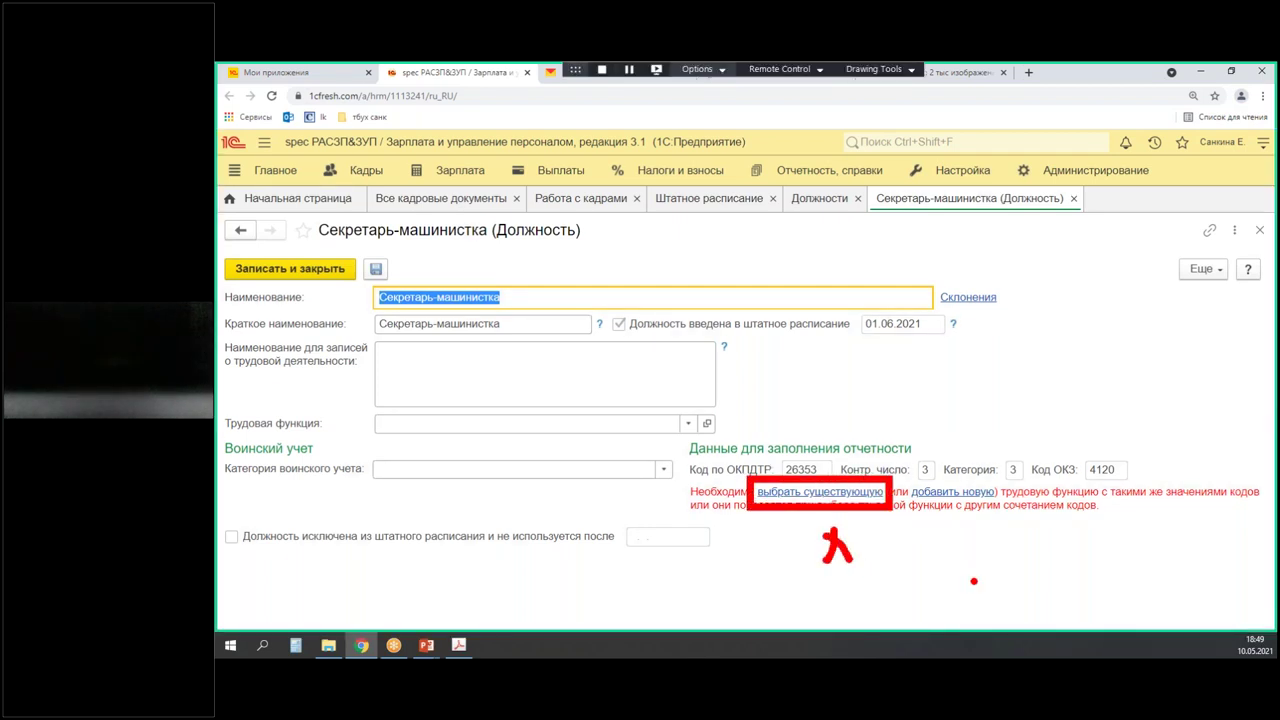
left_click(820, 492)
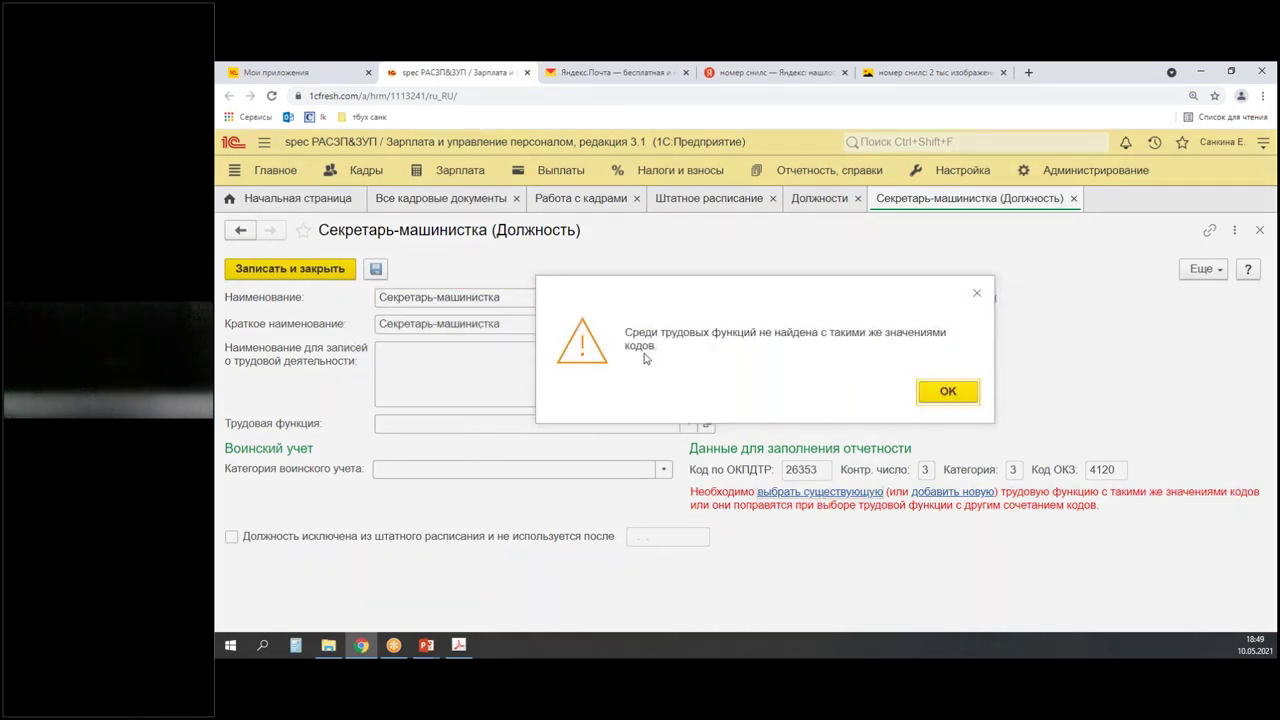
left_click(979, 294)
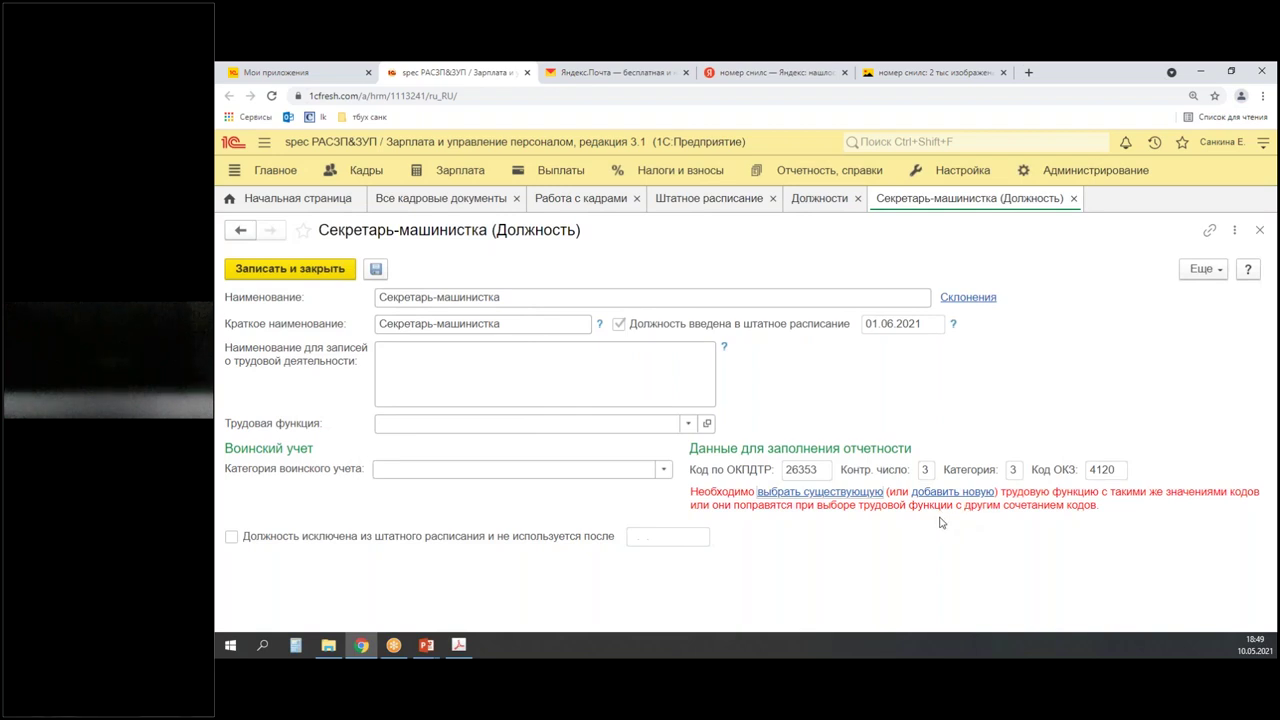
- Frame the добавить новую link, circle the Код ОКЗ value, and start creating a new labour function for the position
mouse_move(893, 467)
left_mouse_down()
mouse_move(974, 512)
mouse_move(1002, 512)
left_mouse_up()
mouse_move(1163, 498)
left_mouse_down()
mouse_move(1075, 440)
mouse_move(1135, 445)
left_mouse_up()
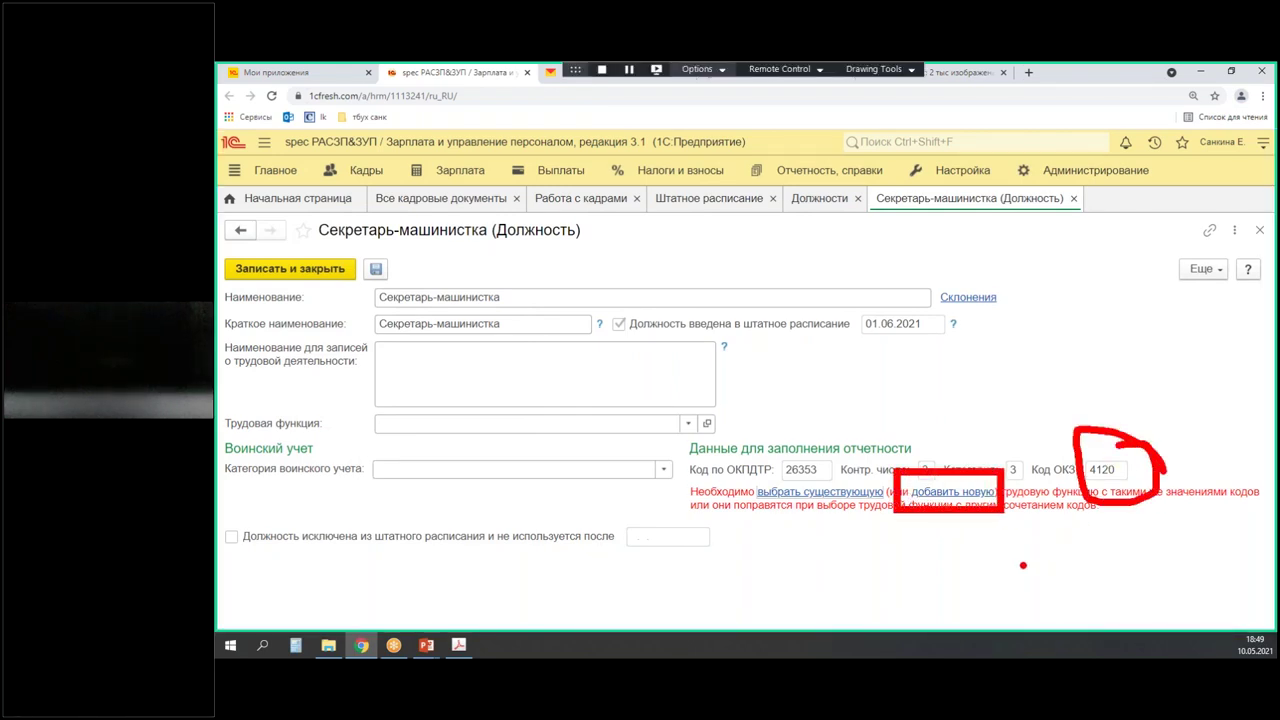
left_click(952, 492)
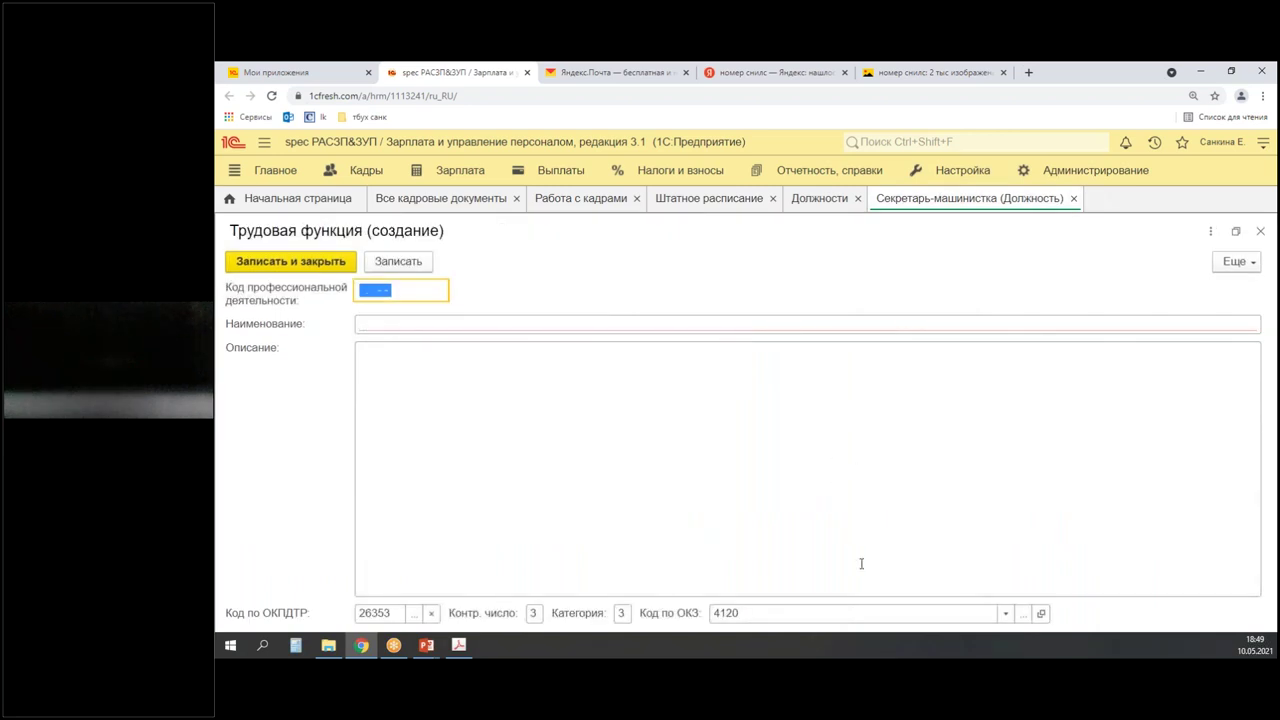
- Mark the Код по ОКЗ value in the new labour function and view the classifier element for code 4120
mouse_move(689, 596)
left_mouse_down()
mouse_move(700, 612)
mouse_move(786, 632)
left_mouse_up()
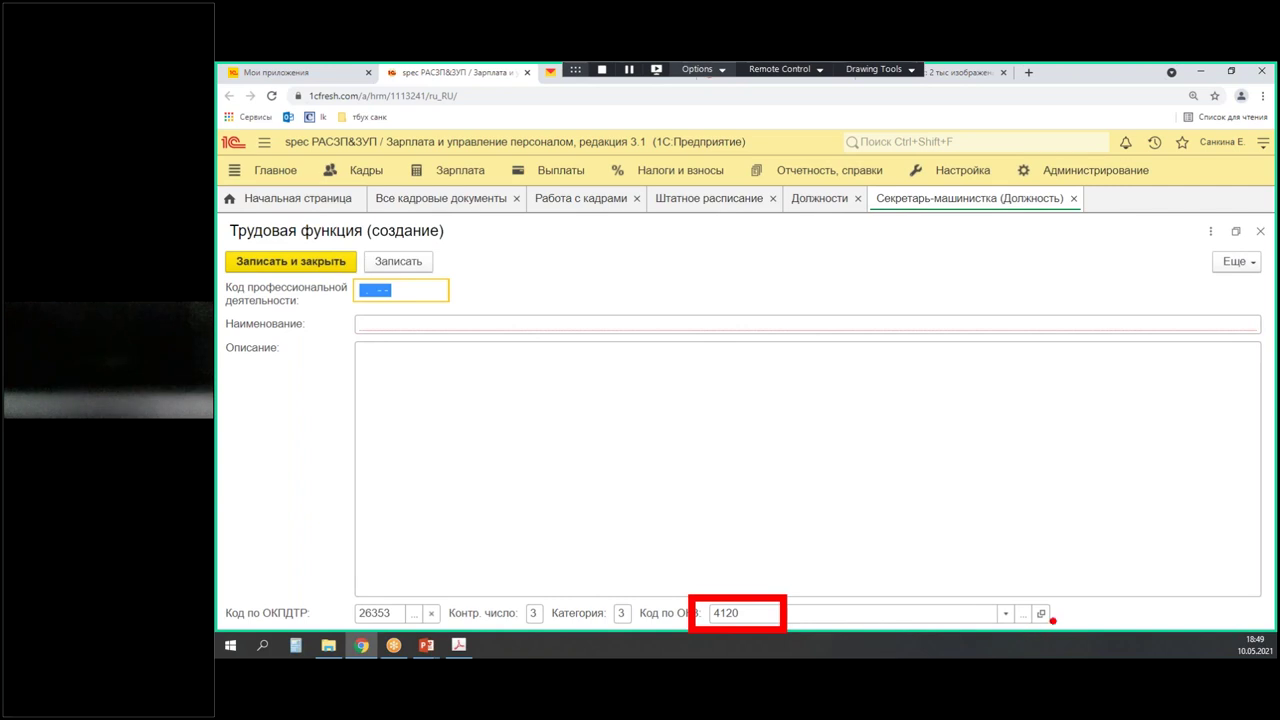
left_click_drag(1054, 608, 1029, 603)
left_click_drag(1032, 621, 1058, 626)
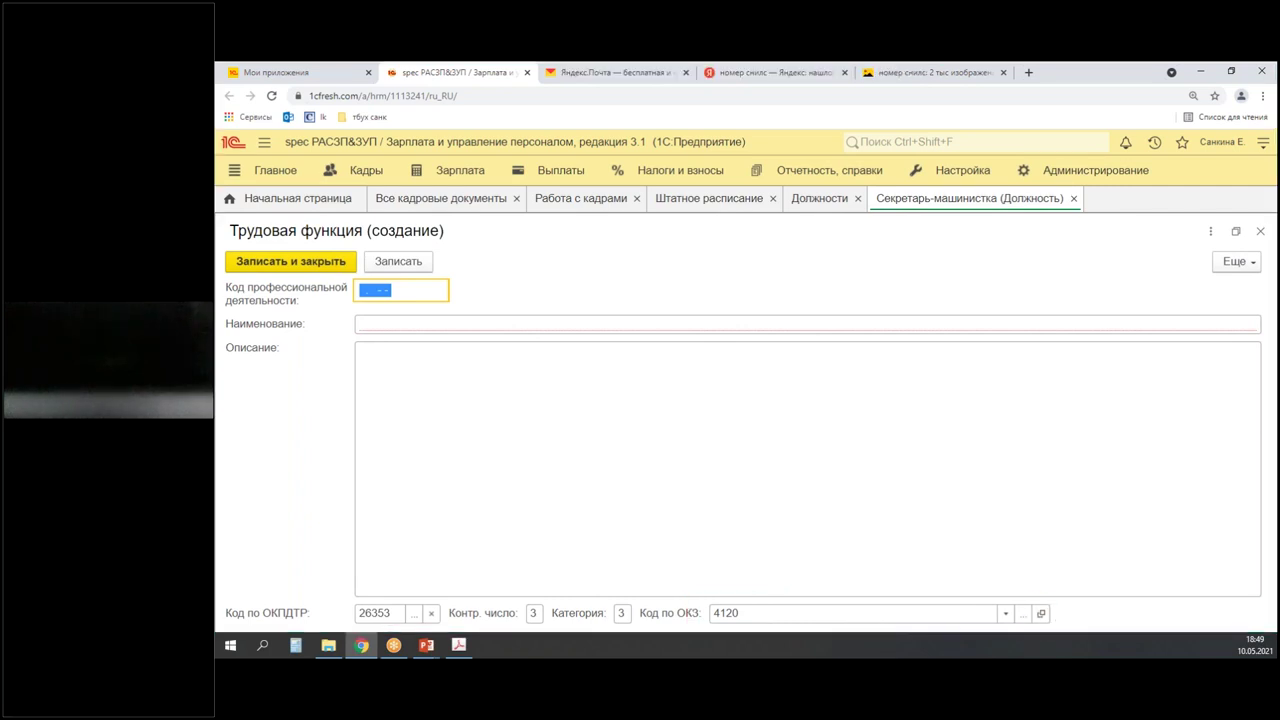
left_click(1041, 613)
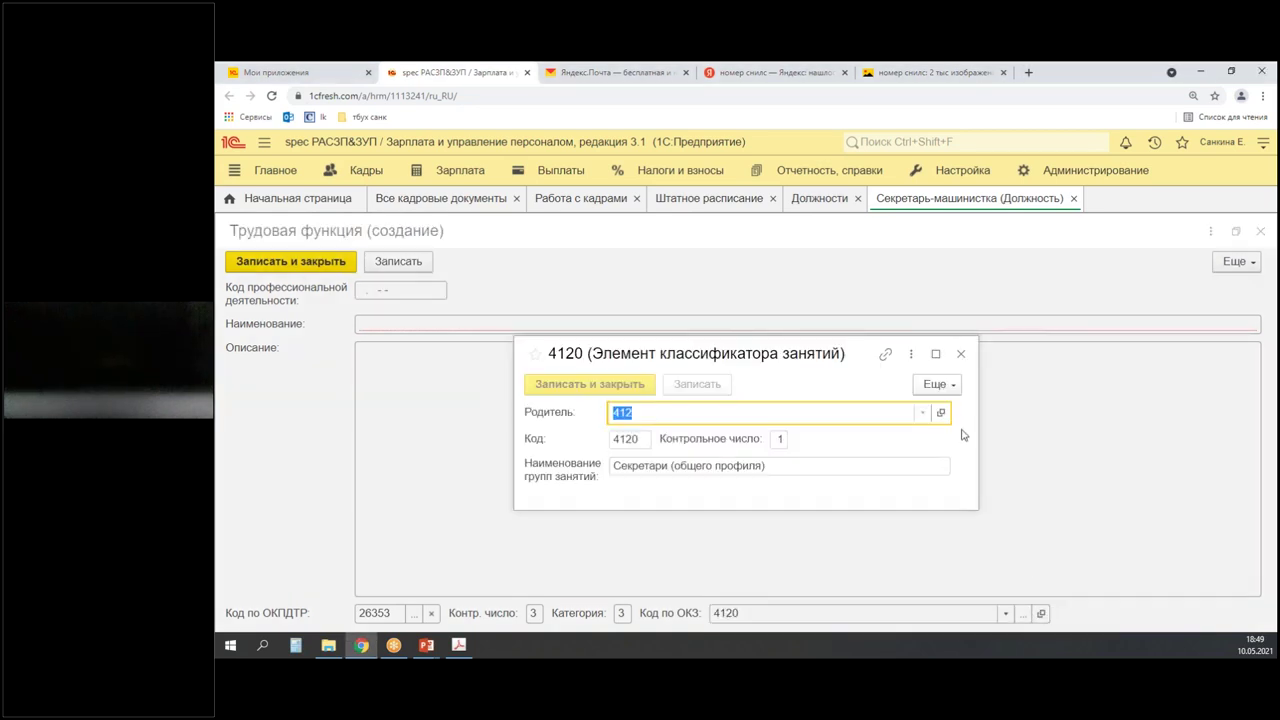
left_click(960, 353)
- Name the labour function "Секретарь" and save it into the Секретарь-машинистка card, then save and close the card and the Должности directory
left_click(391, 325)
type("Секретарь")
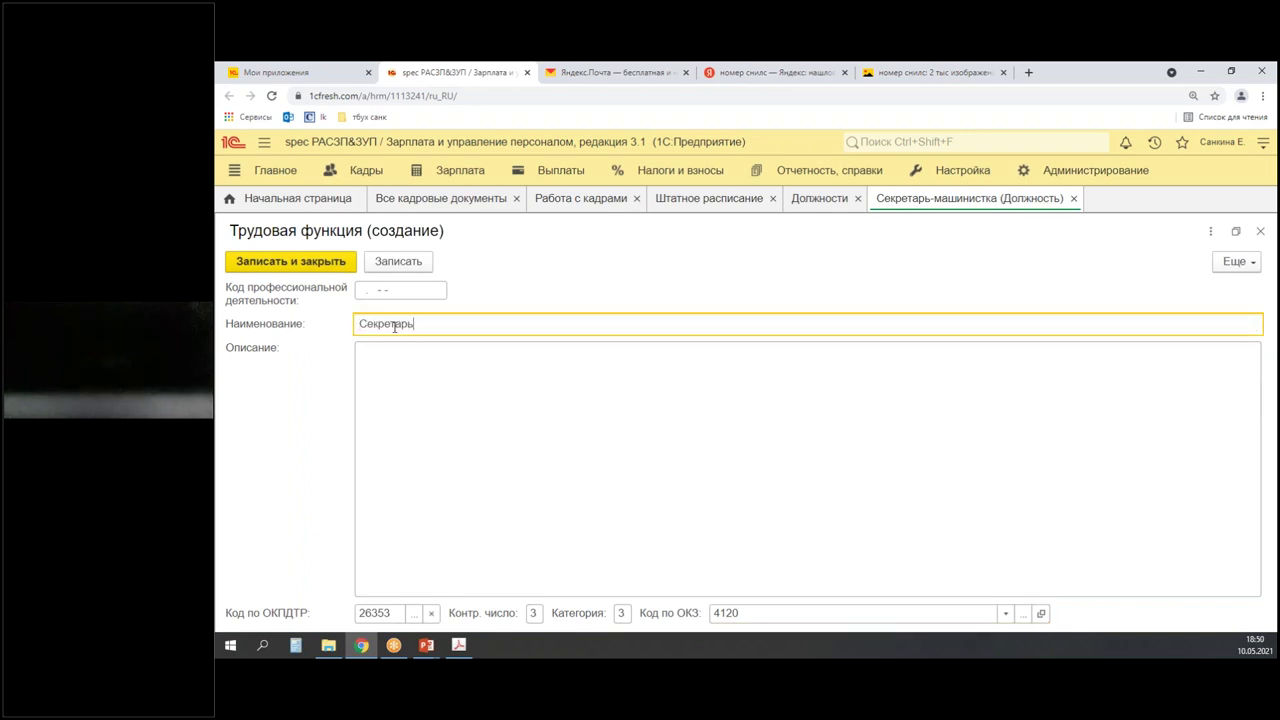
left_click(286, 260)
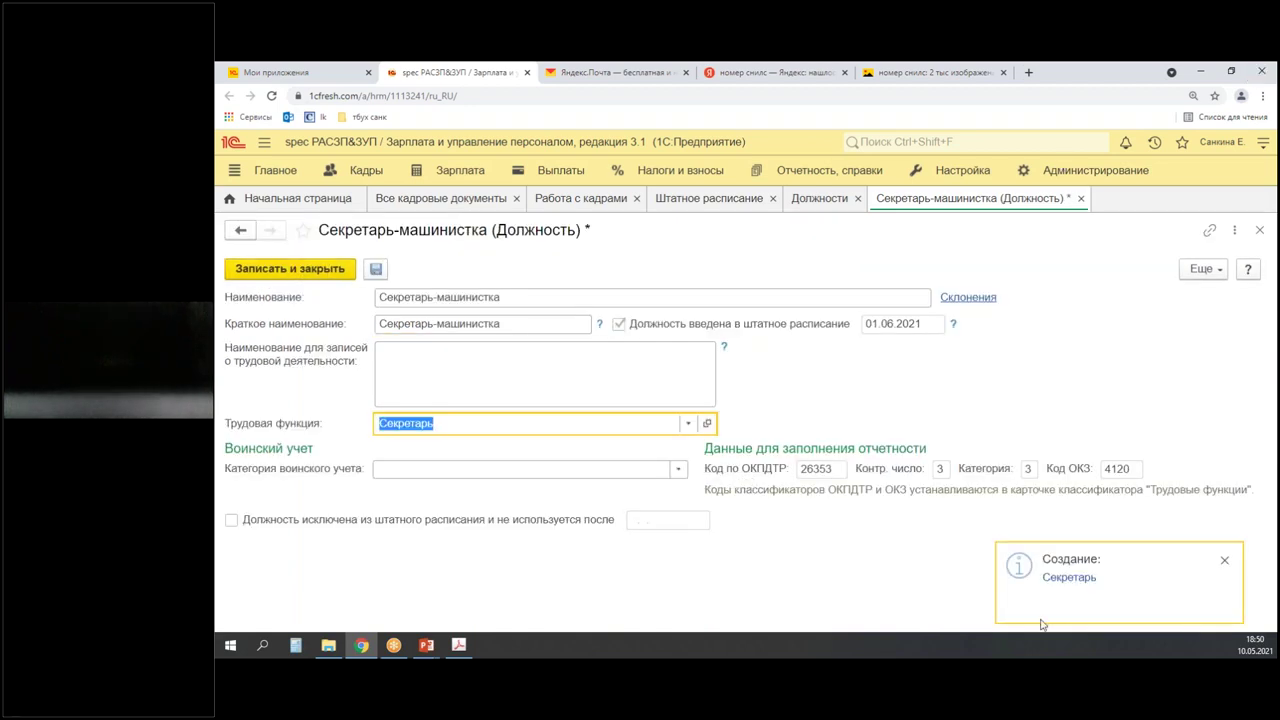
left_click(288, 276)
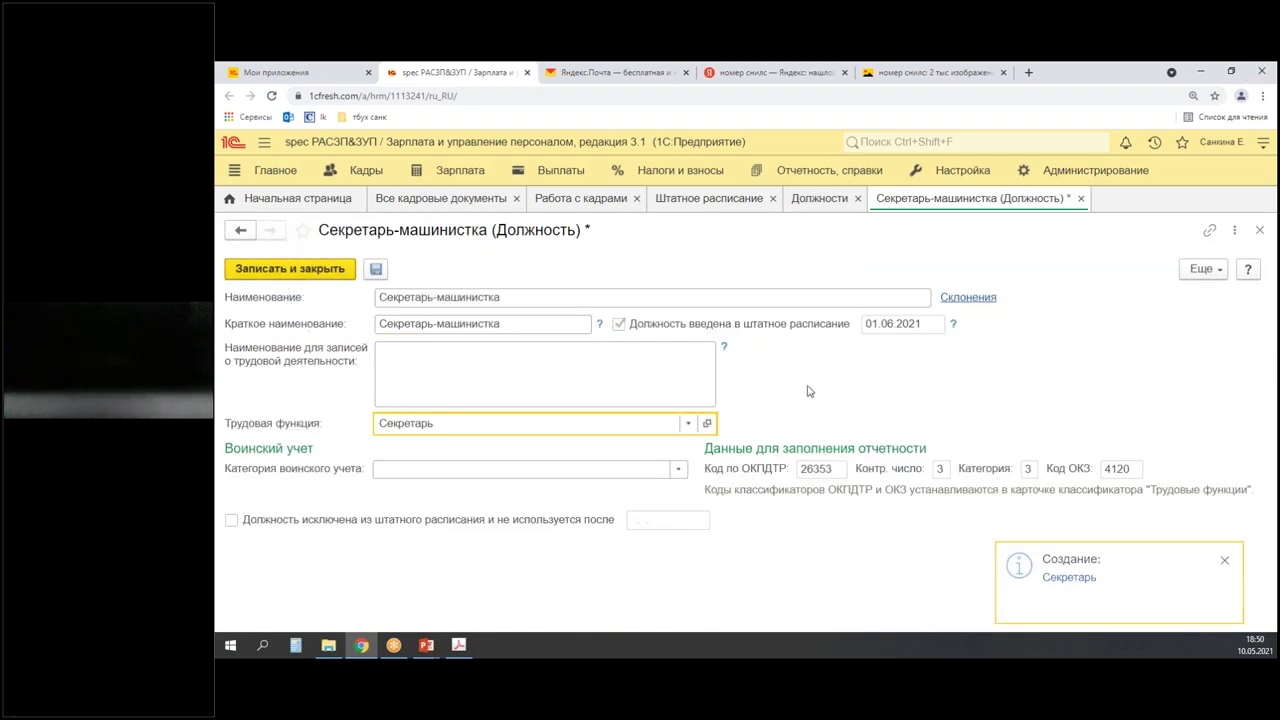
left_click(858, 199)
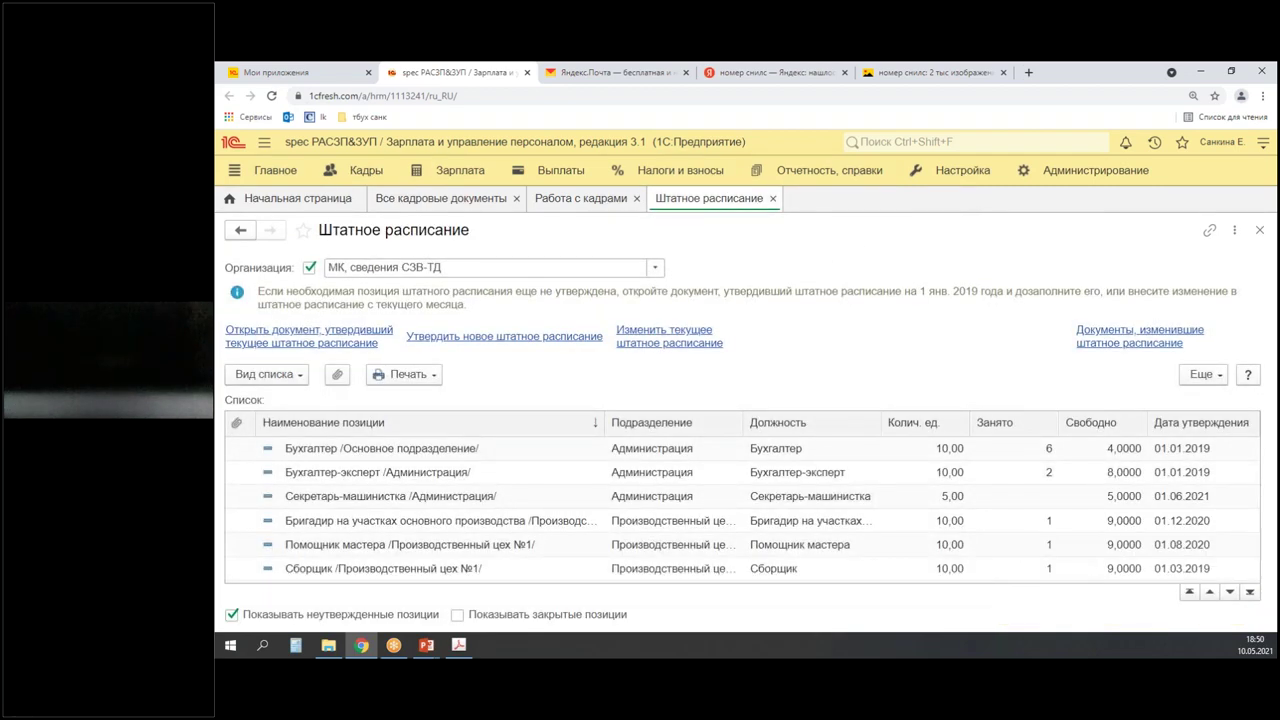
- Open Работа с кадрами, return to Штатное расписание, and frame the Секретарь-машинистка row from its position name to Свободно
left_click(358, 170)
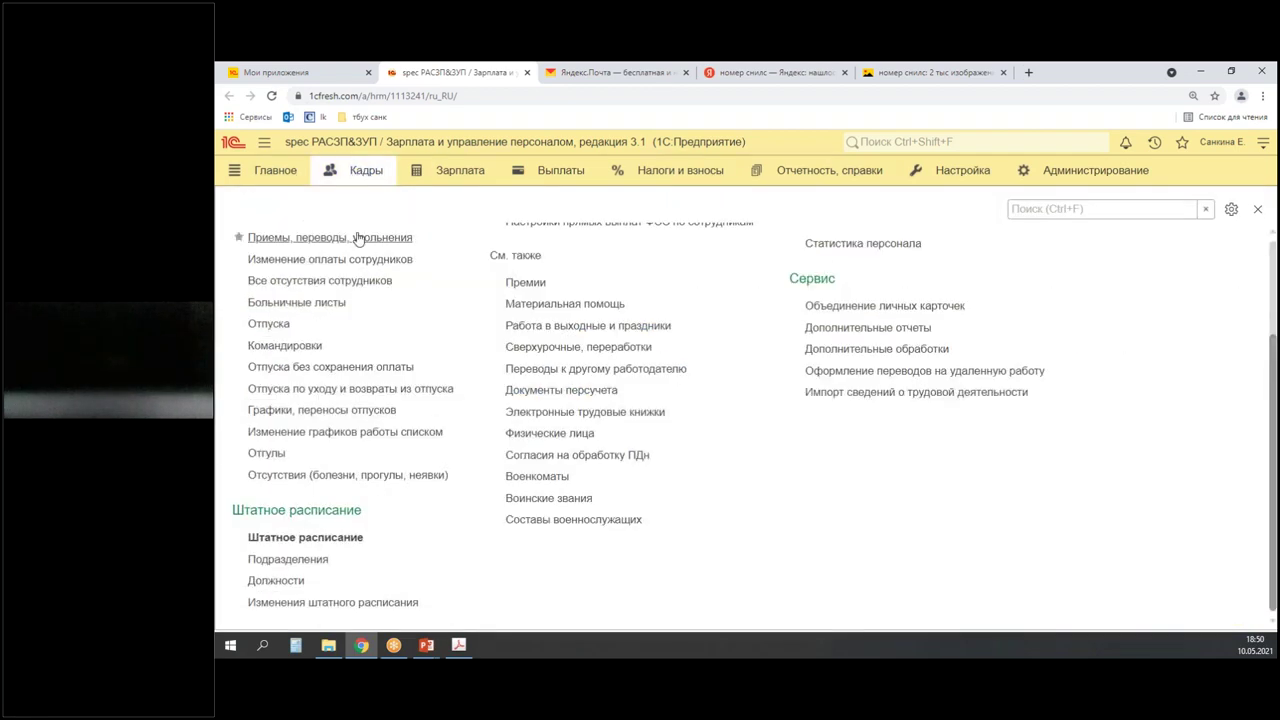
left_click(305, 252)
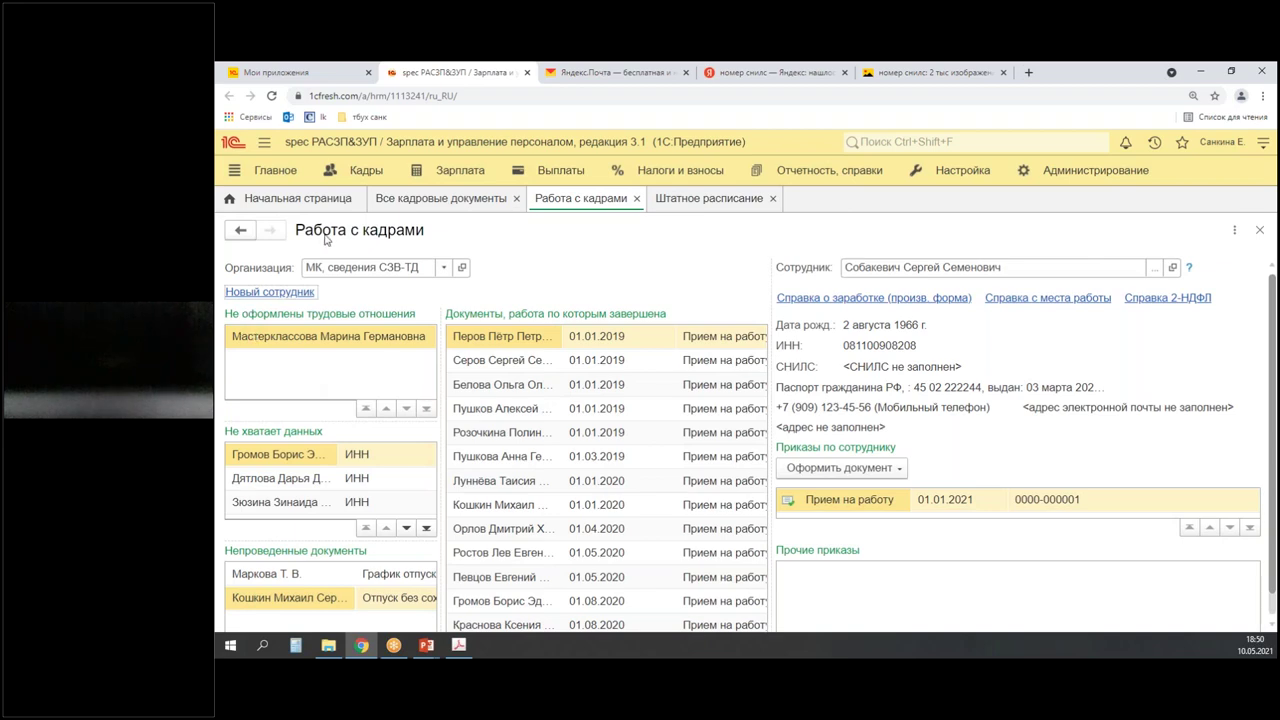
left_click(721, 200)
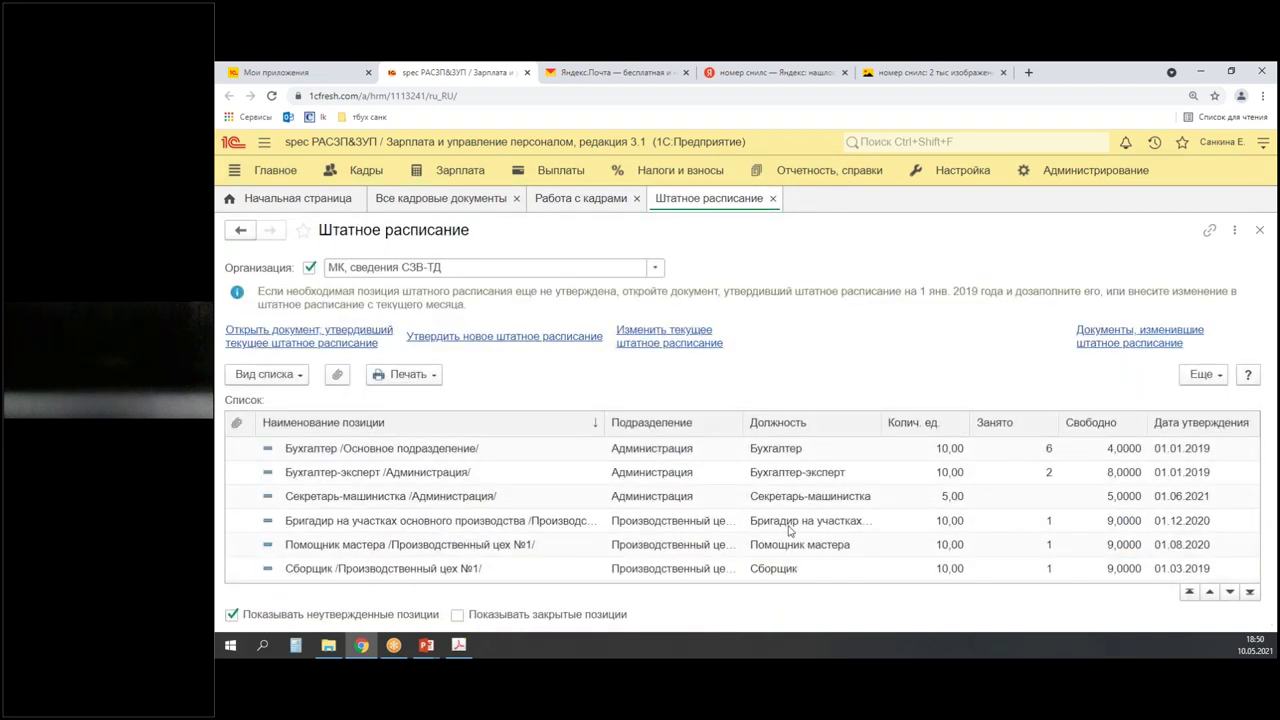
left_click_drag(744, 482, 1148, 510)
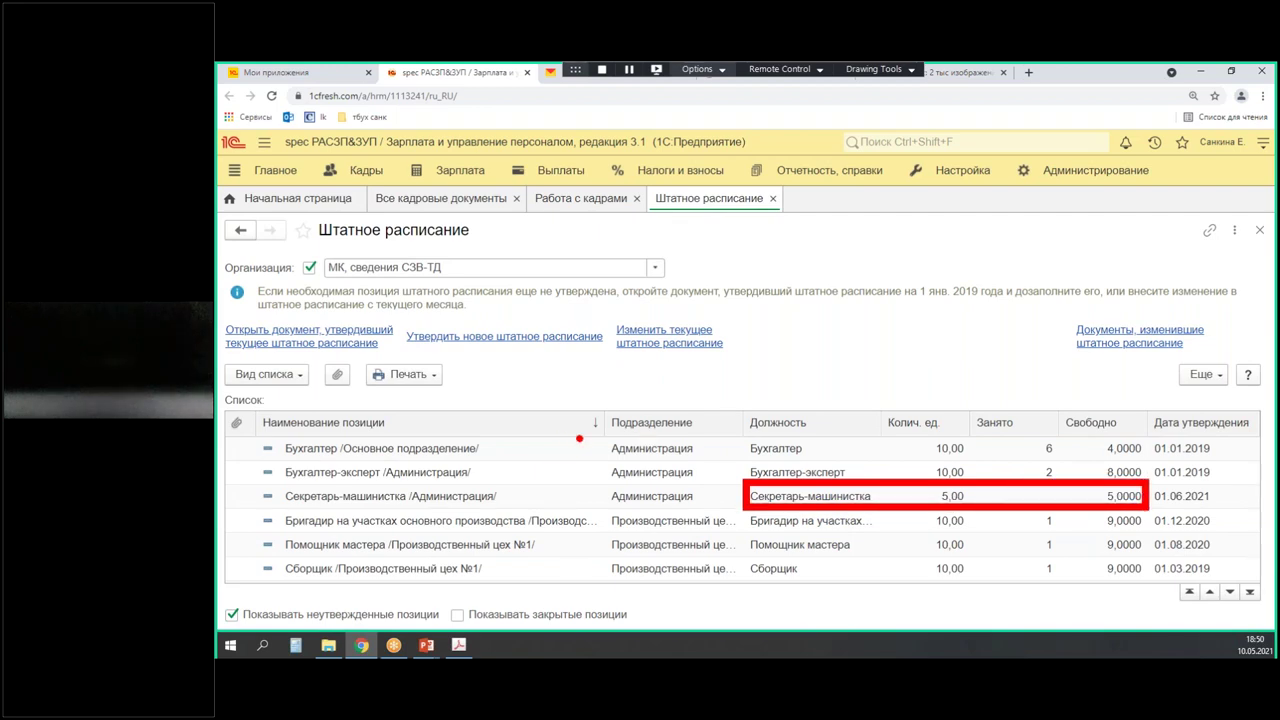
- In Работа с кадрами, select the employee listed under Не оформлены трудовые отношения and create a Прием на работу document
left_click(564, 203)
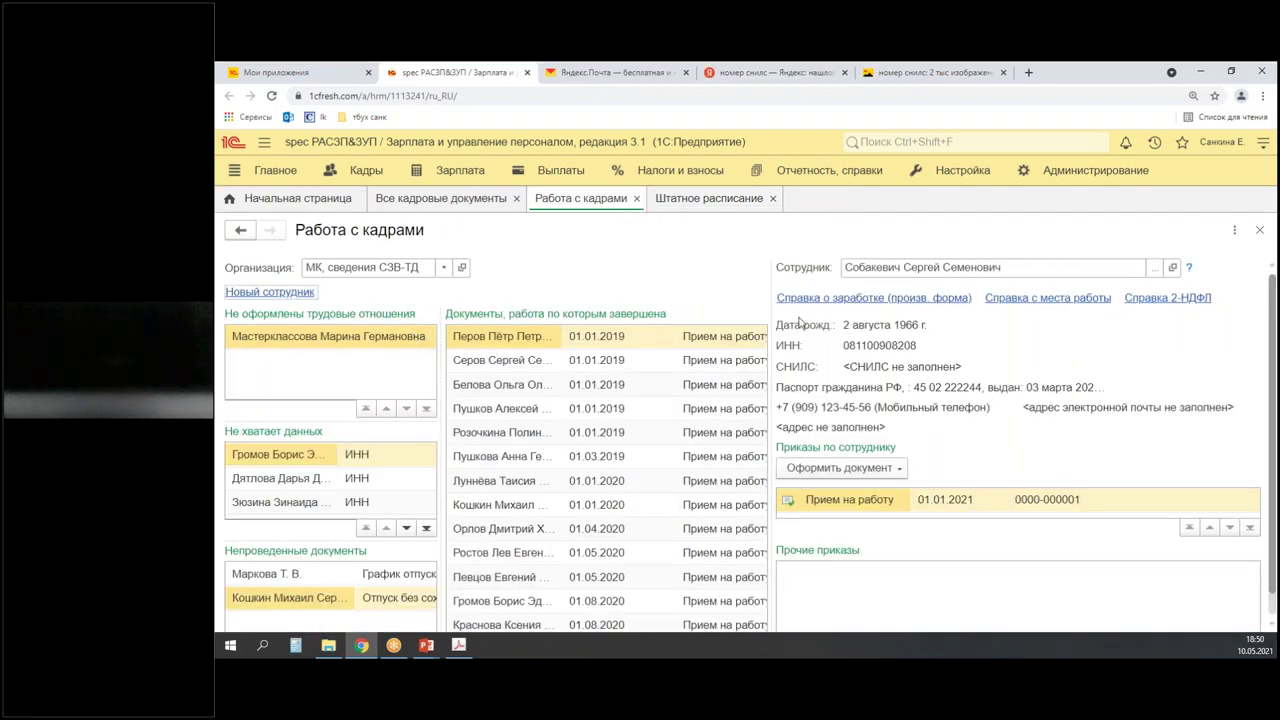
left_click(922, 267)
type("мас")
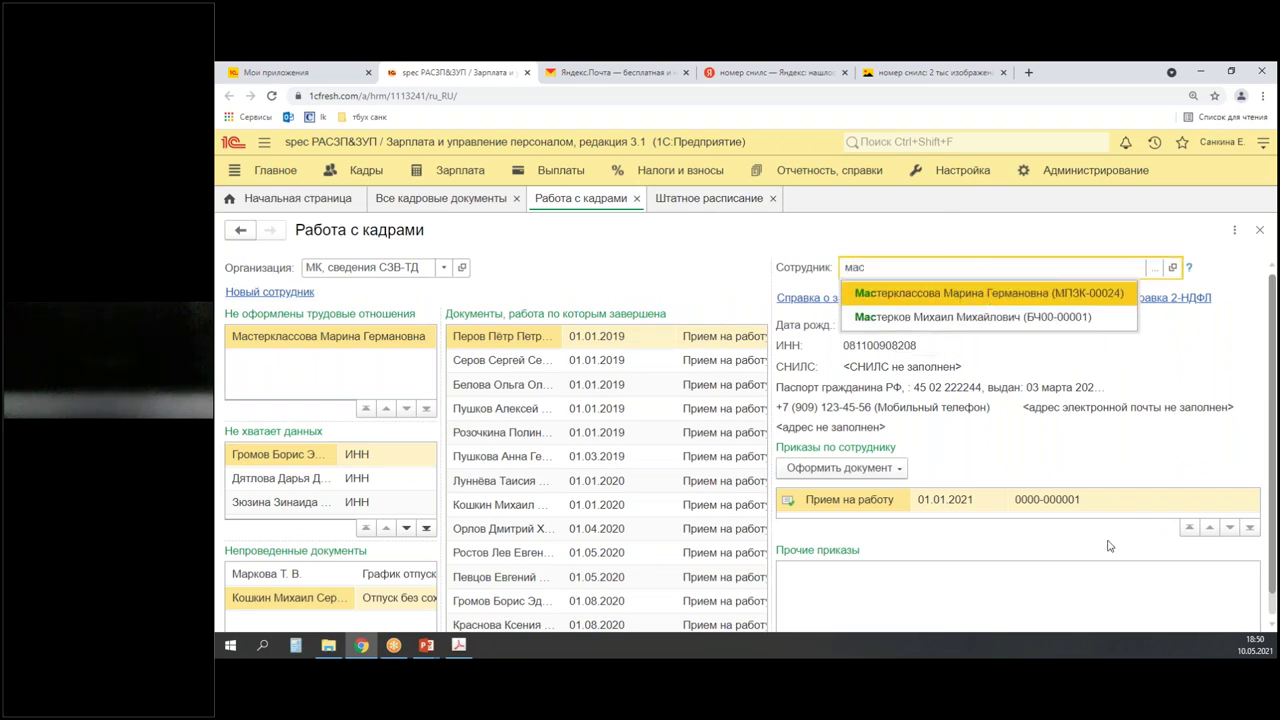
key("Return")
left_click(848, 470)
left_click(862, 308)
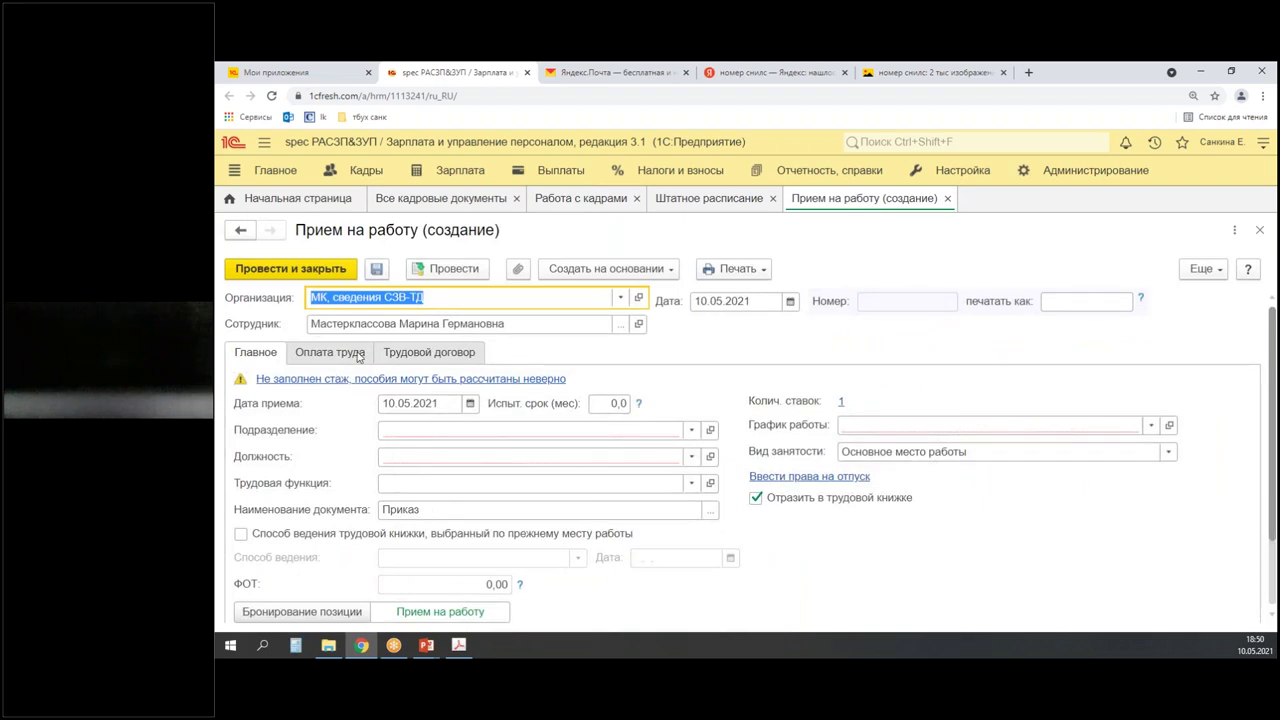
- Look for the secretary position for the Должность field by searching "с" and browsing the enlarged staffing selection list
left_click(402, 456)
type("с")
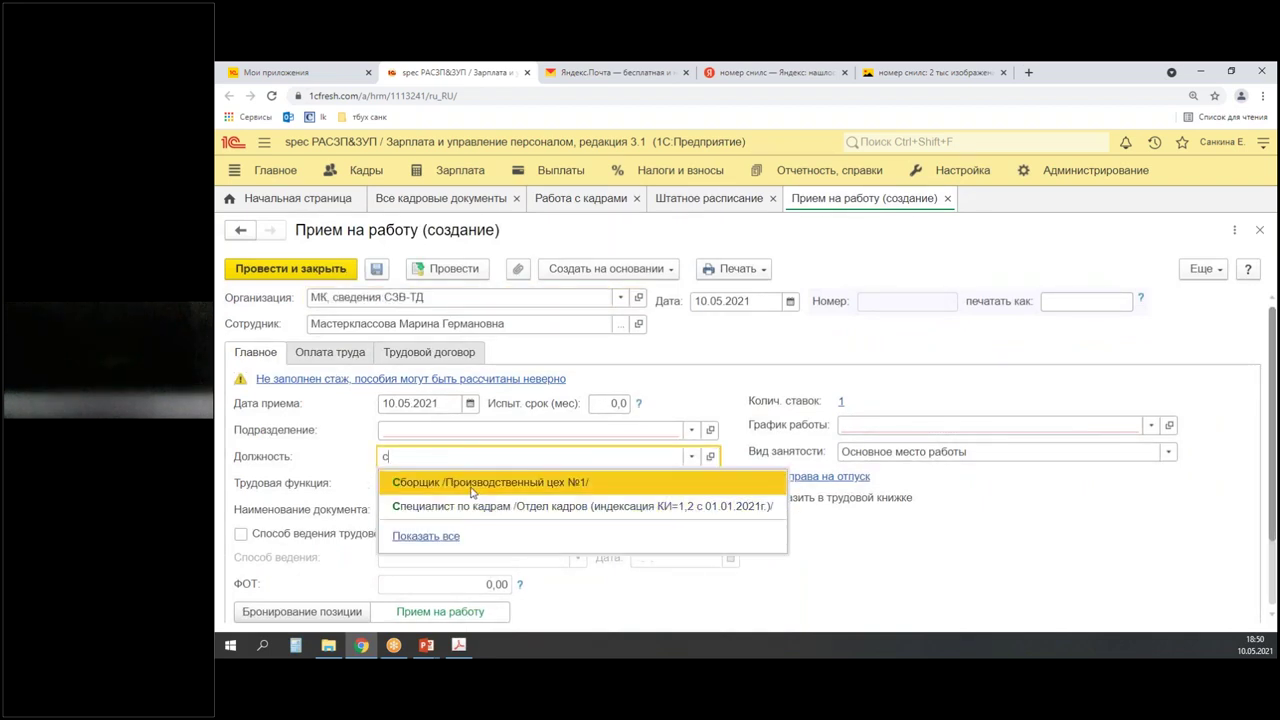
key("BackSpace")
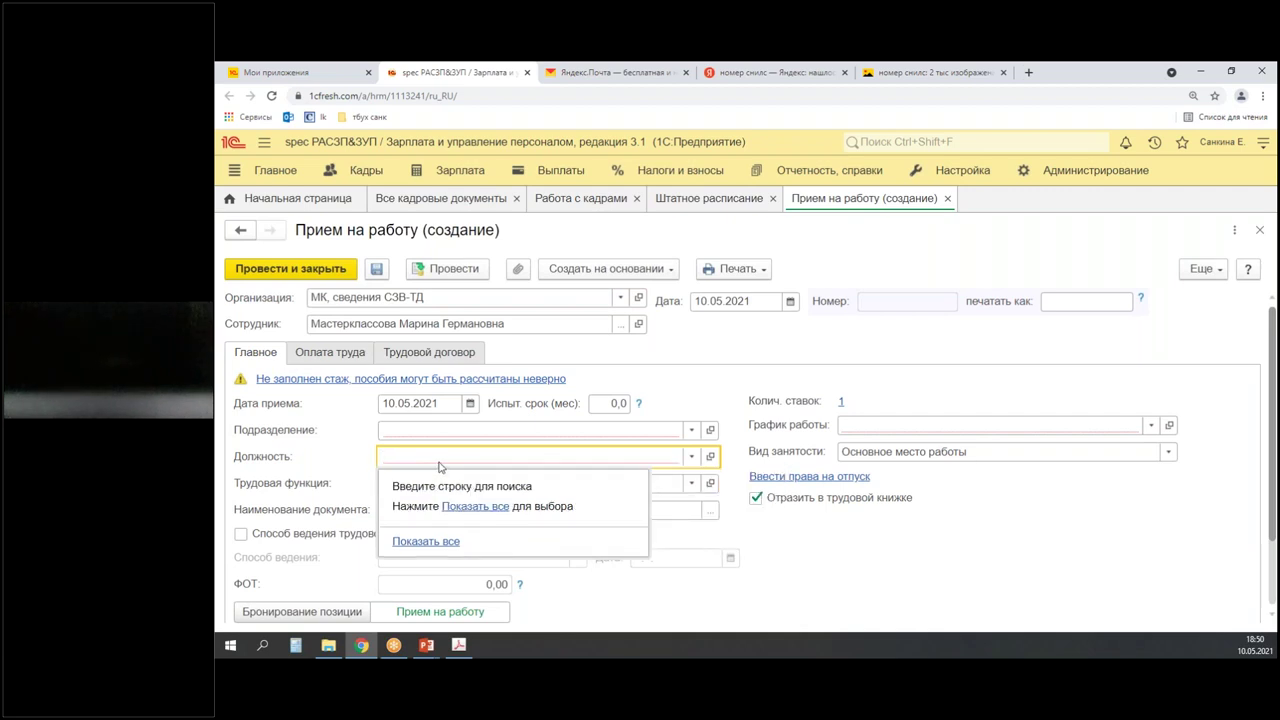
left_click(495, 506)
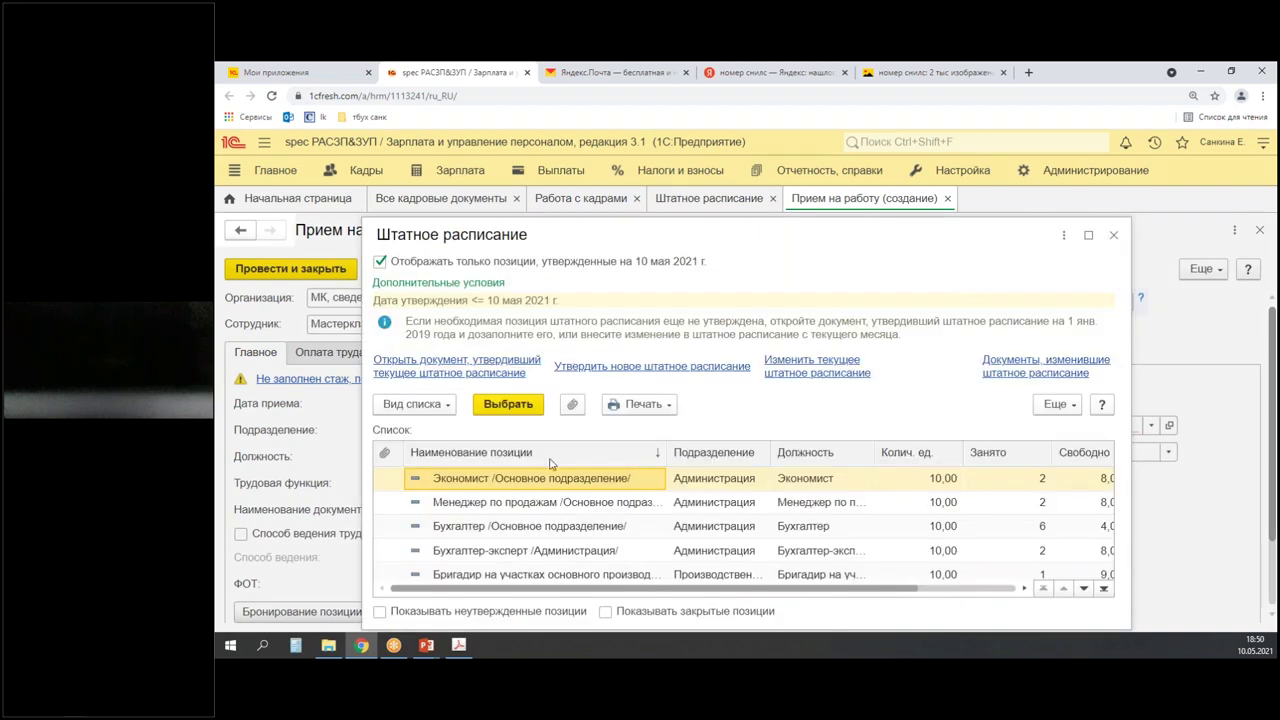
scroll(545, 505, "down", 4)
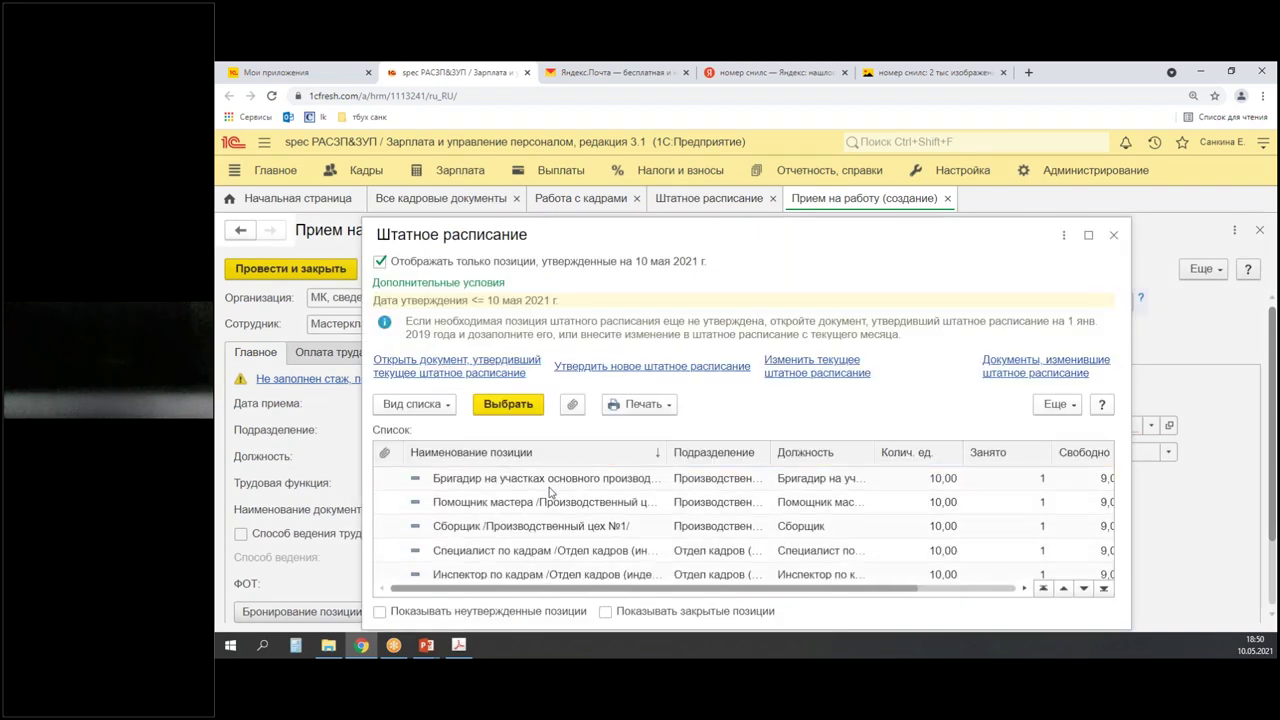
scroll(548, 492, "down", 1)
left_click(1089, 236)
scroll(422, 525, "down", 1)
scroll(430, 545, "up", 6)
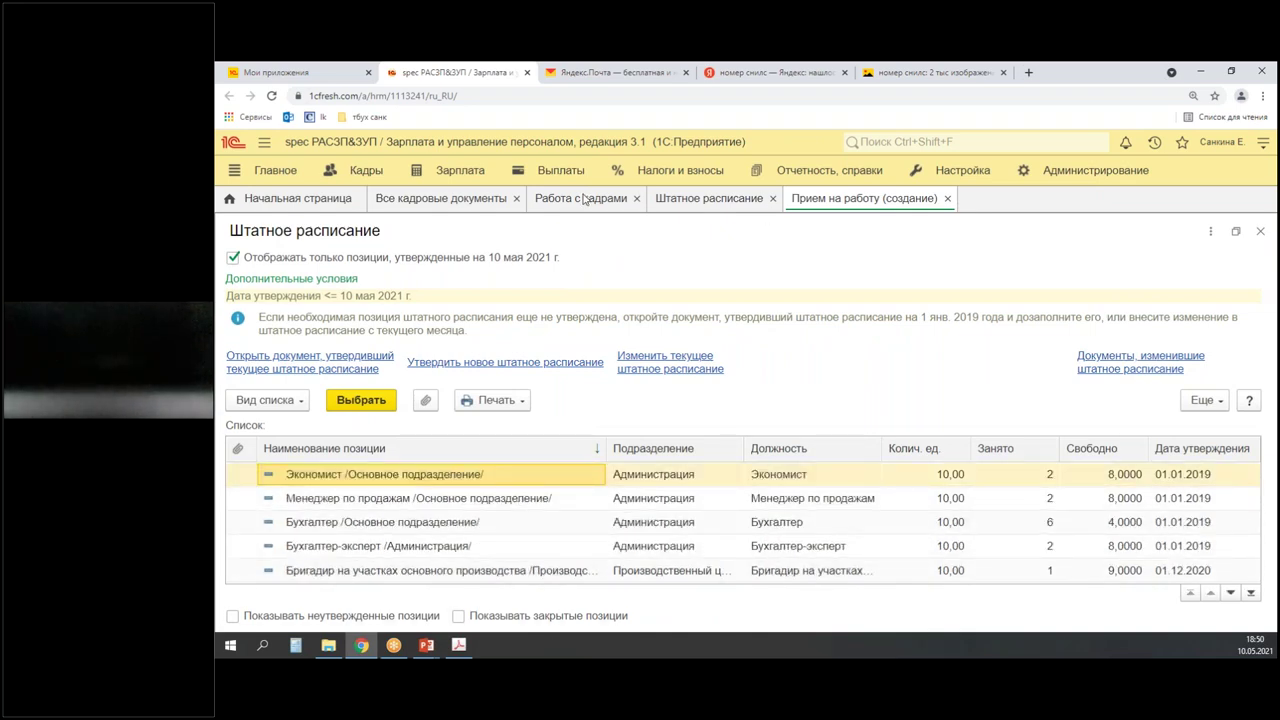
- In Штатное расписание, select the Секретарь-машинистка row, frame its Дата утверждения, and frame the Бухгалтер /Основное подразделение/ row
left_click(678, 202)
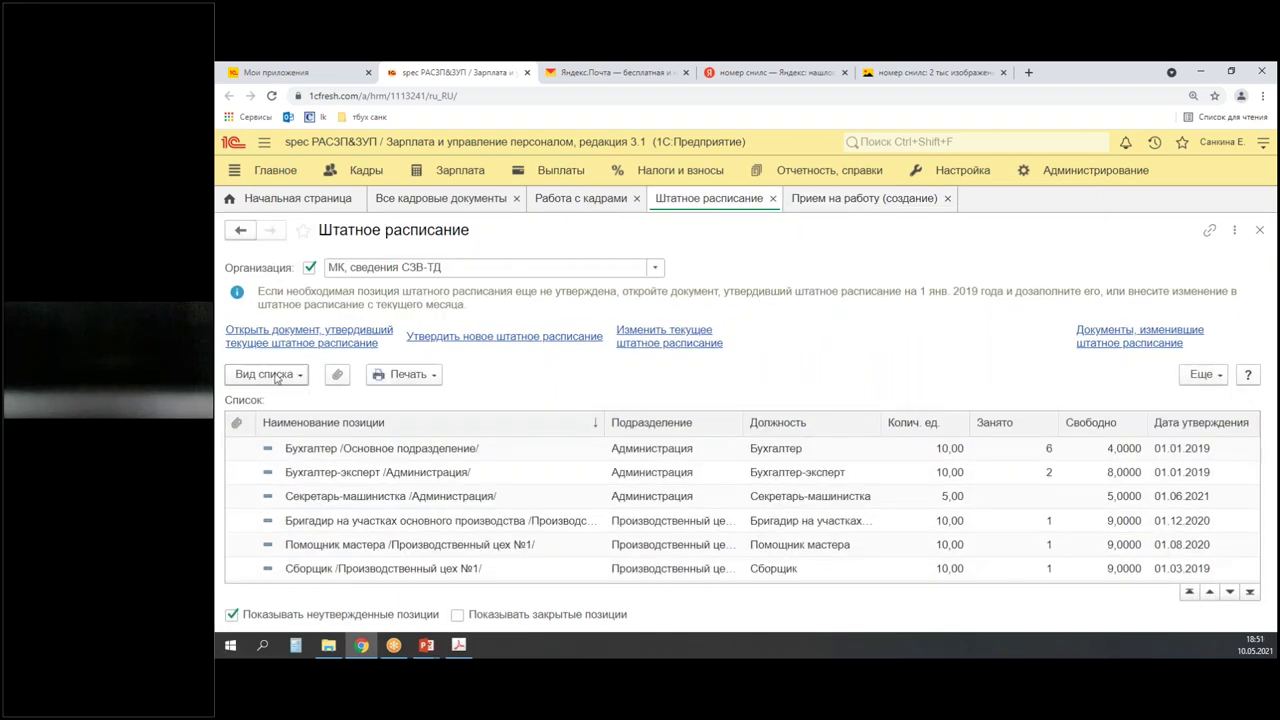
left_click(410, 498)
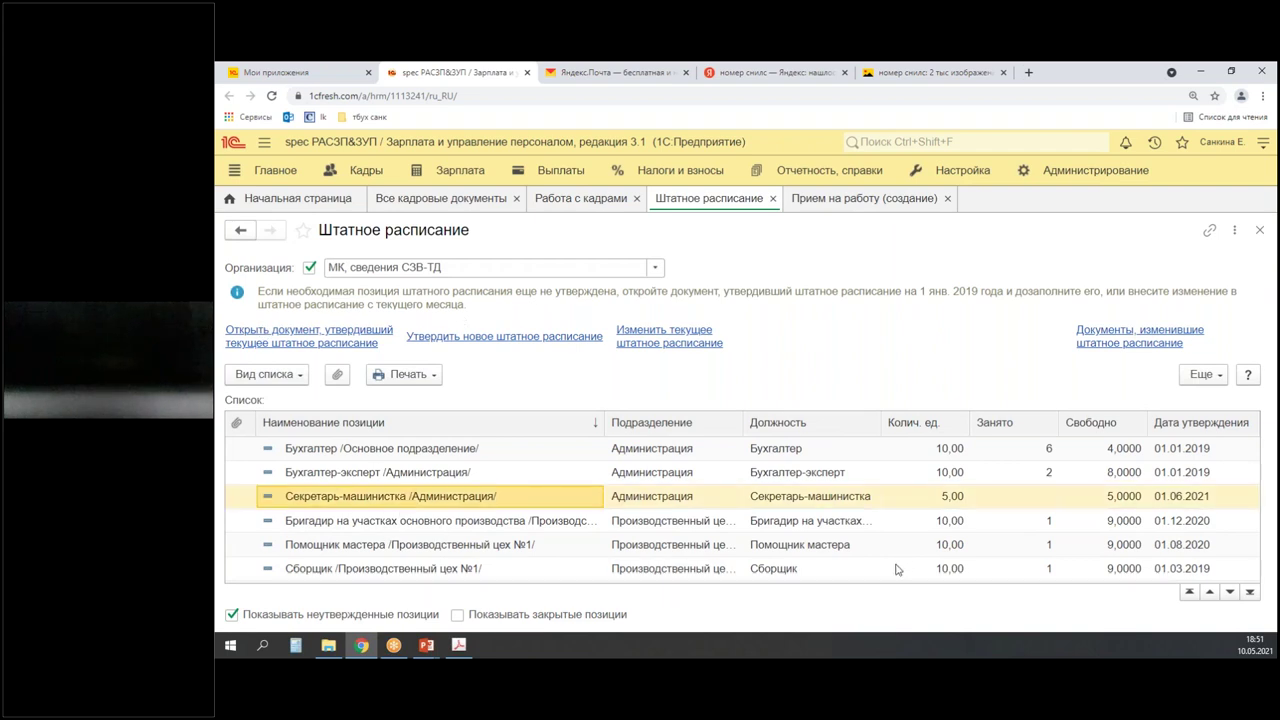
left_click(1184, 500)
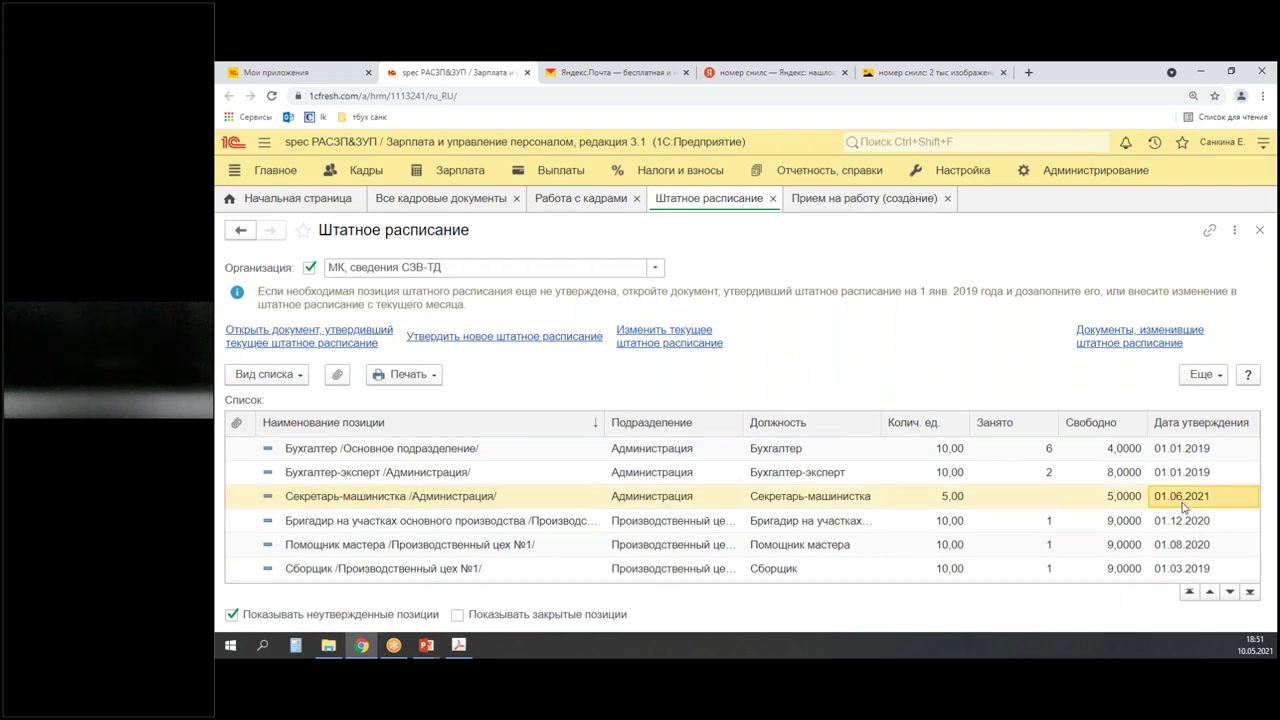
left_click_drag(1140, 472, 1236, 510)
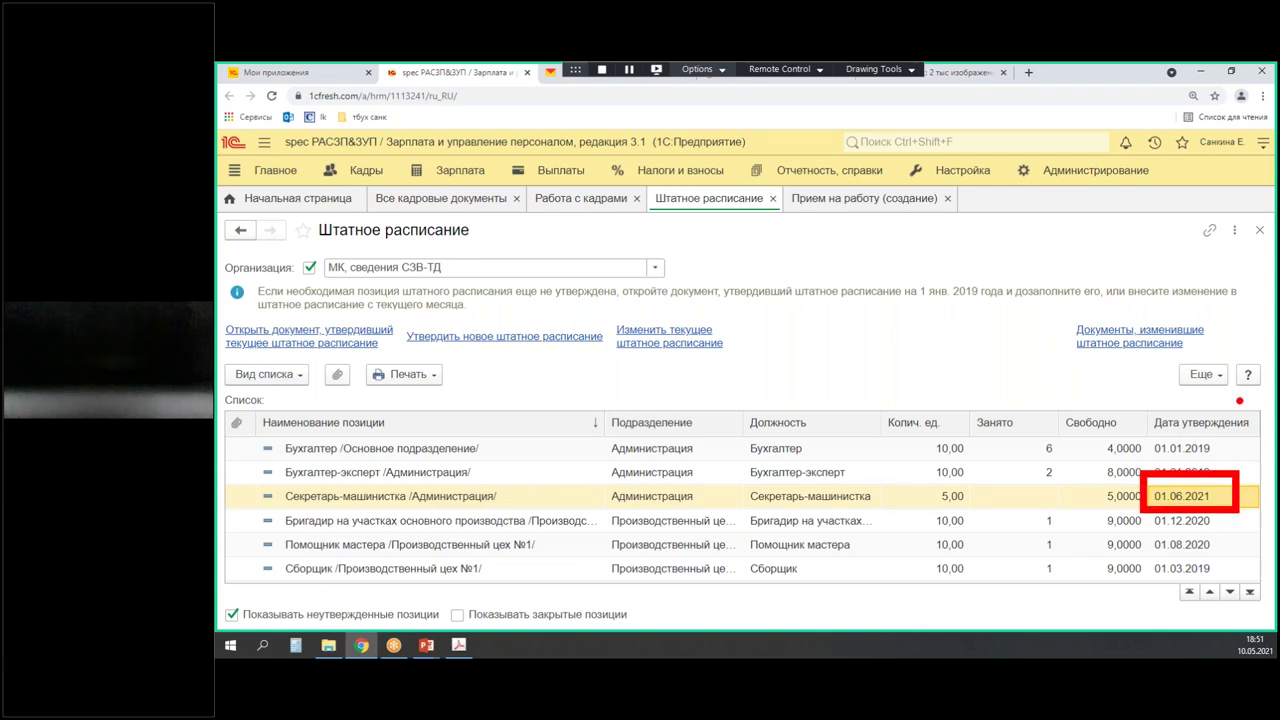
mouse_move(1268, 604)
left_mouse_down()
mouse_move(1216, 598)
mouse_move(1260, 578)
left_mouse_up()
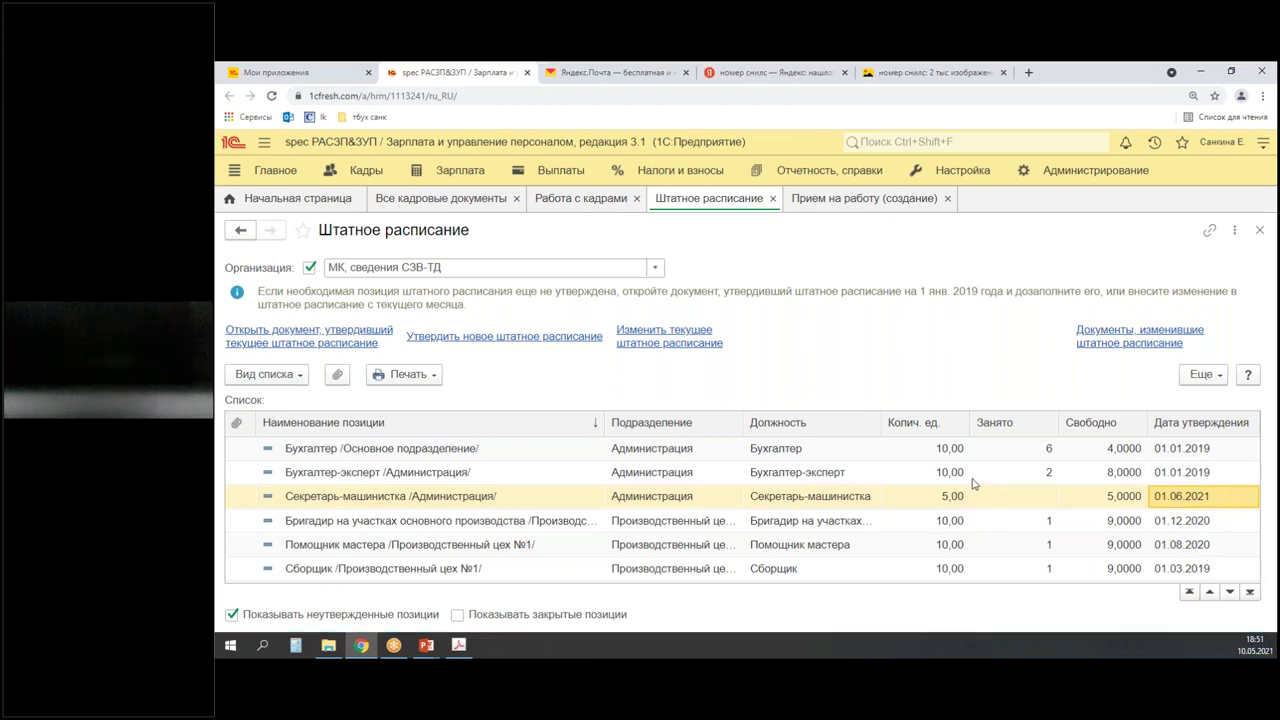
scroll(975, 484, "up", 1)
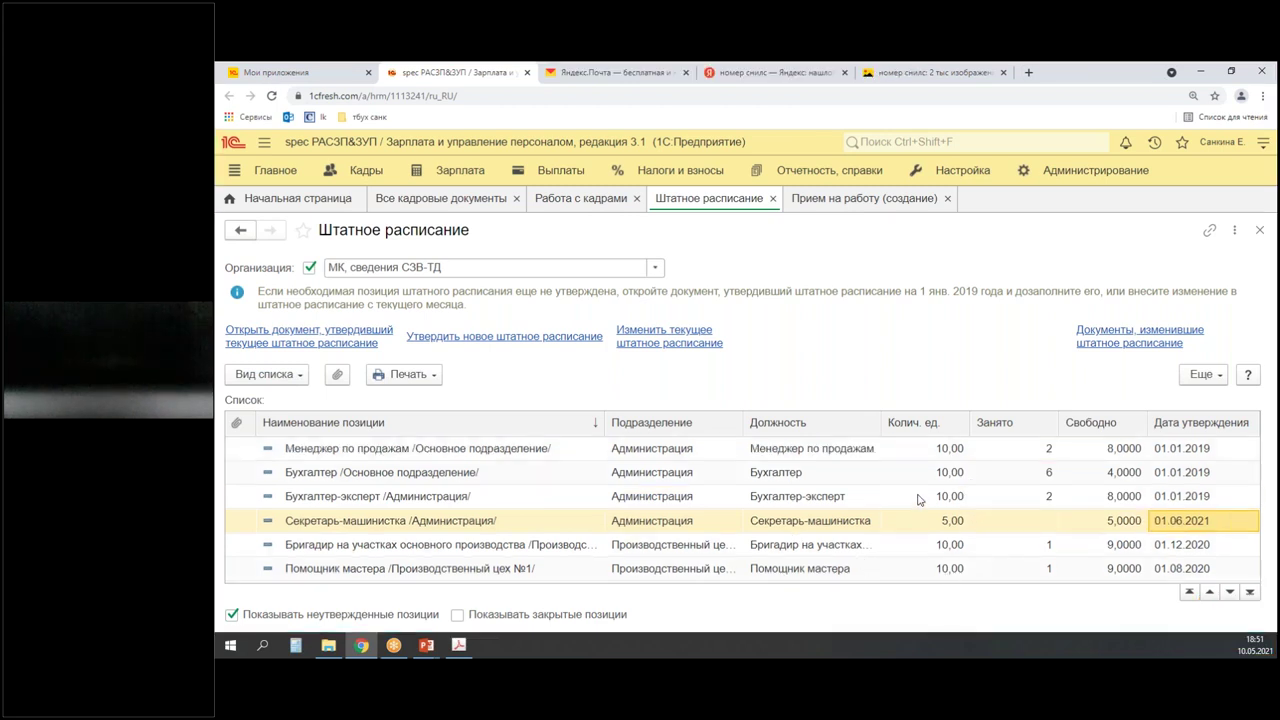
mouse_move(238, 456)
left_mouse_down()
mouse_move(596, 492)
mouse_move(1156, 488)
left_mouse_up()
- Close the staffing selection list in the hiring document and set Должность to Бухгалтер /Основное подразделение/
left_click(840, 199)
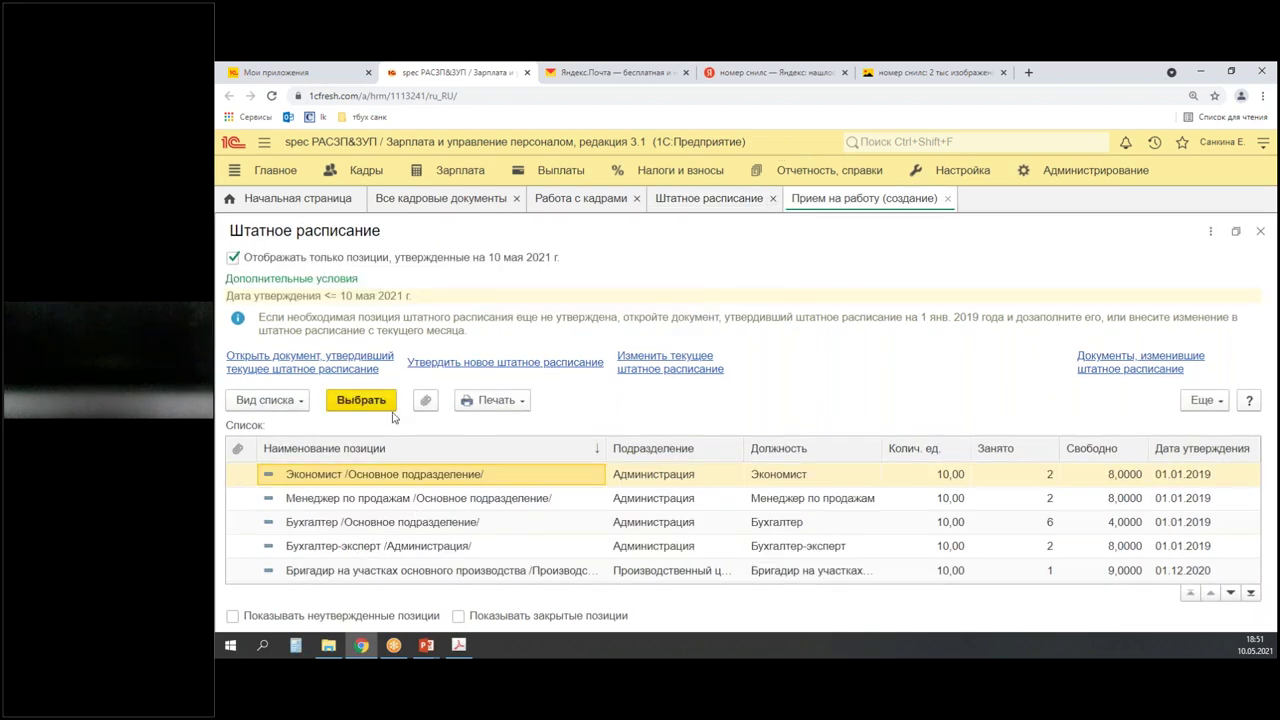
left_click(1260, 231)
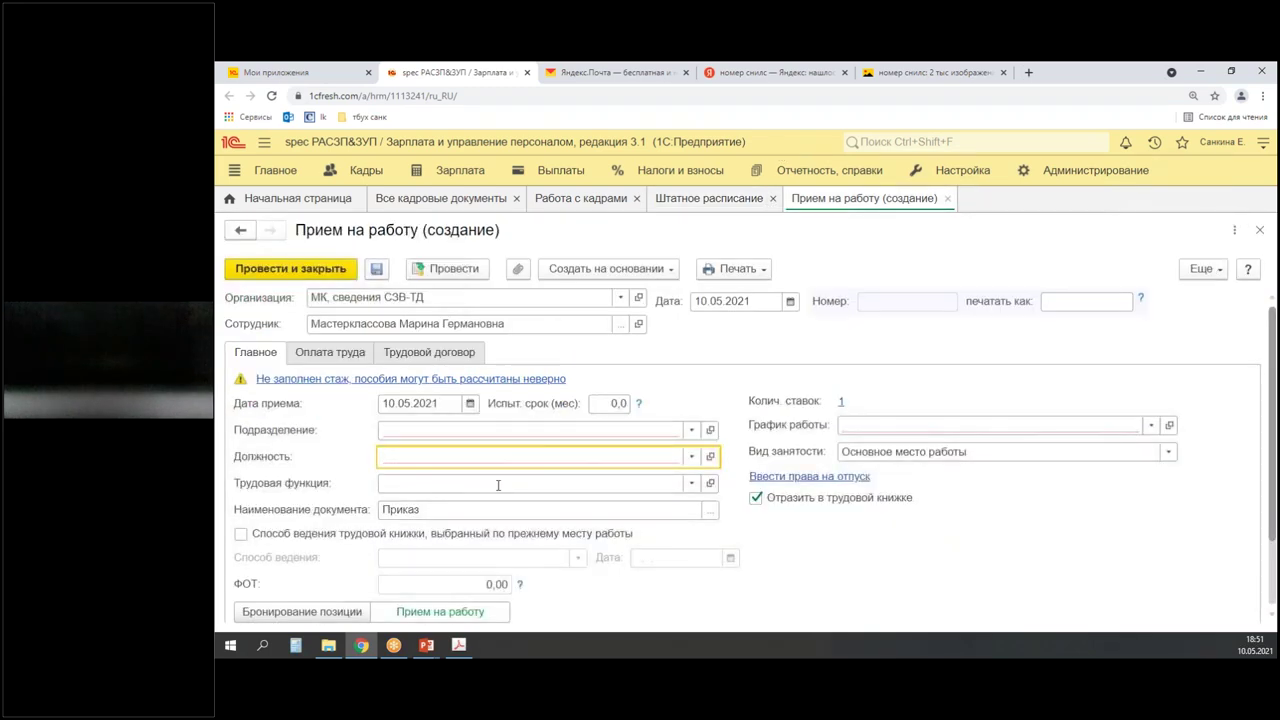
type("бу")
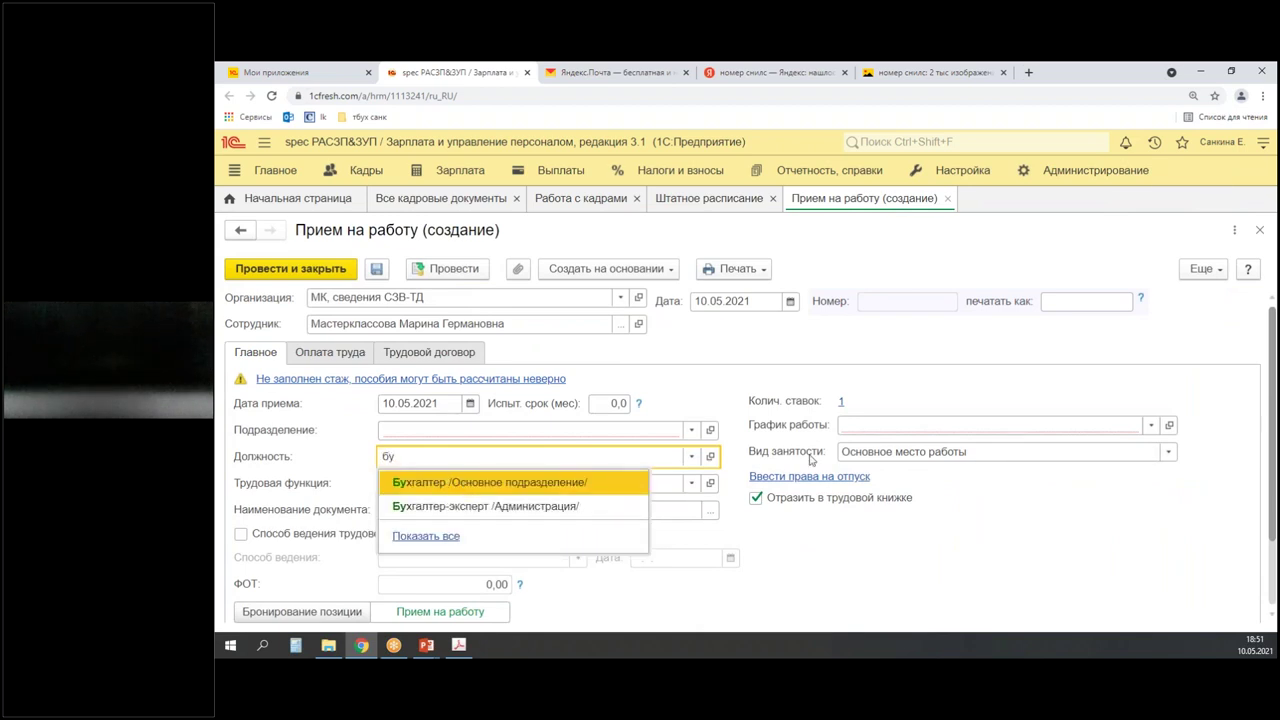
left_click(430, 482)
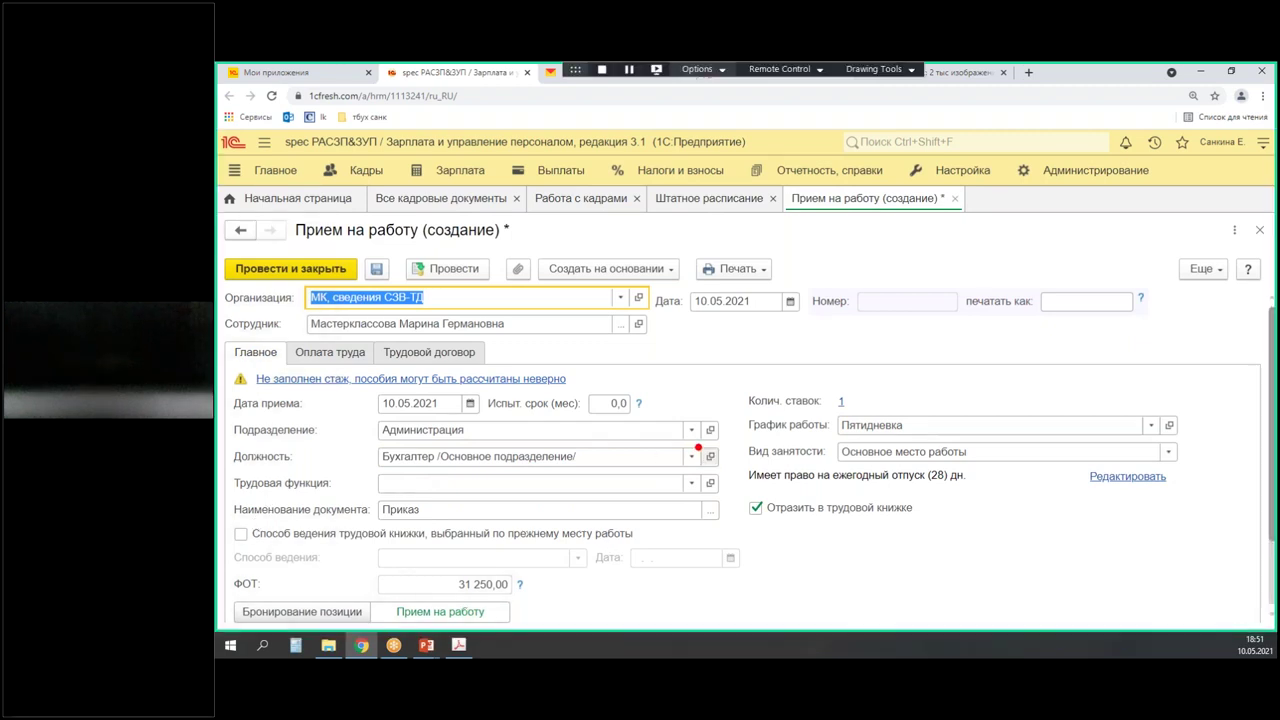
- Mark the Должность field in the hiring document, view the staffing position card of Бухгалтер /Основное подразделение/, and close it
left_click_drag(697, 442, 722, 470)
mouse_move(727, 336)
left_mouse_down()
mouse_move(706, 434)
mouse_move(696, 418)
mouse_move(737, 418)
left_mouse_up()
left_click_drag(376, 497, 452, 499)
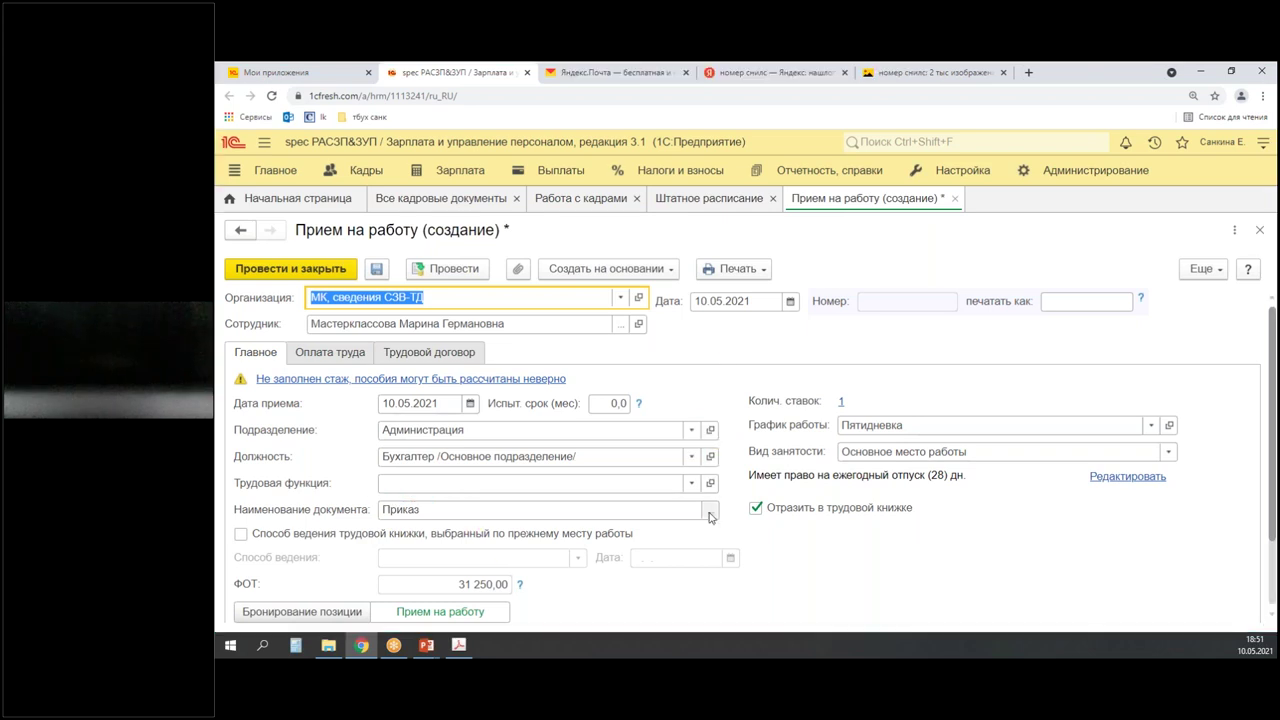
left_click(709, 459)
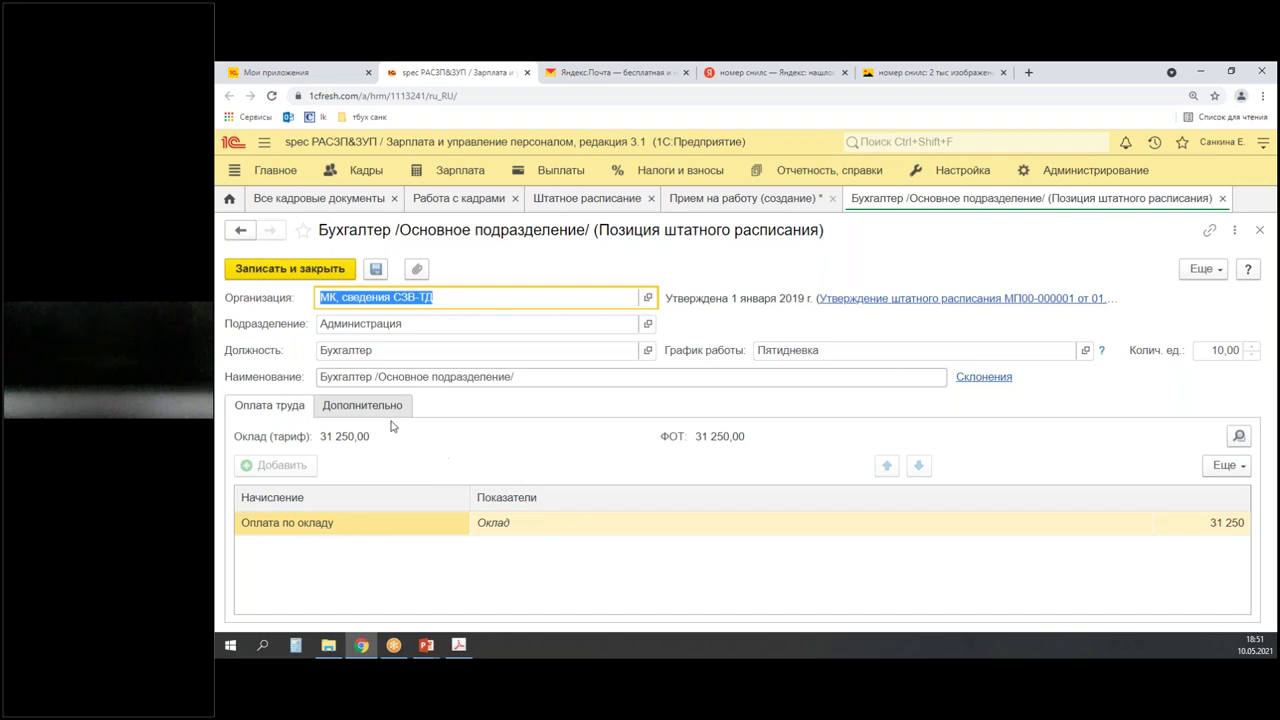
key("Escape")
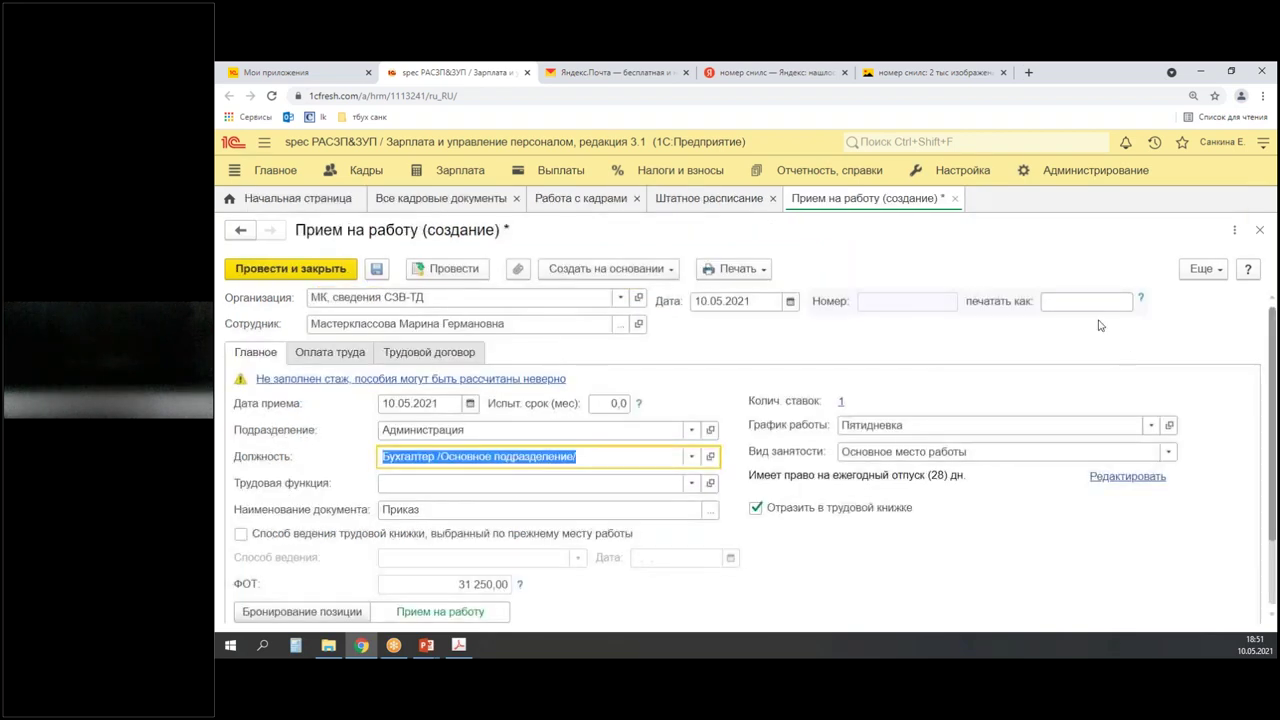
- In the Должности directory, search for "бух" and open the Бухгалтер position card
left_click(958, 171)
left_click(276, 609)
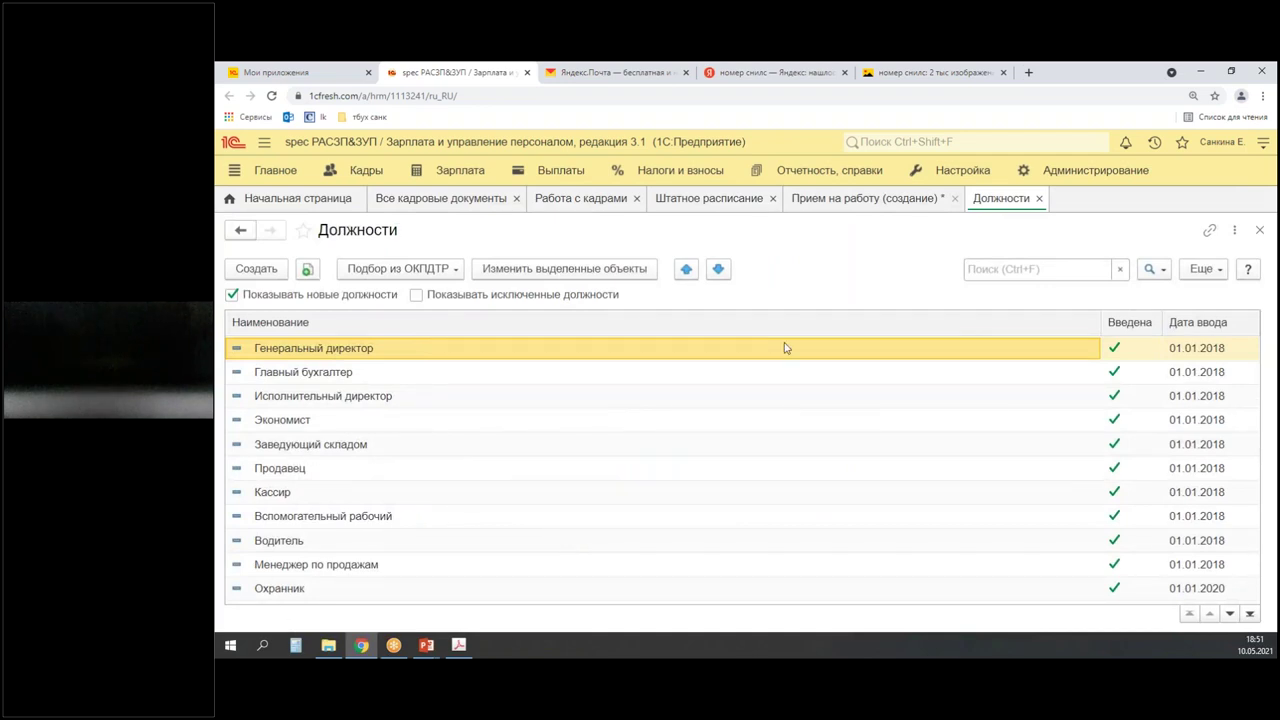
left_click(1007, 270)
type("бух")
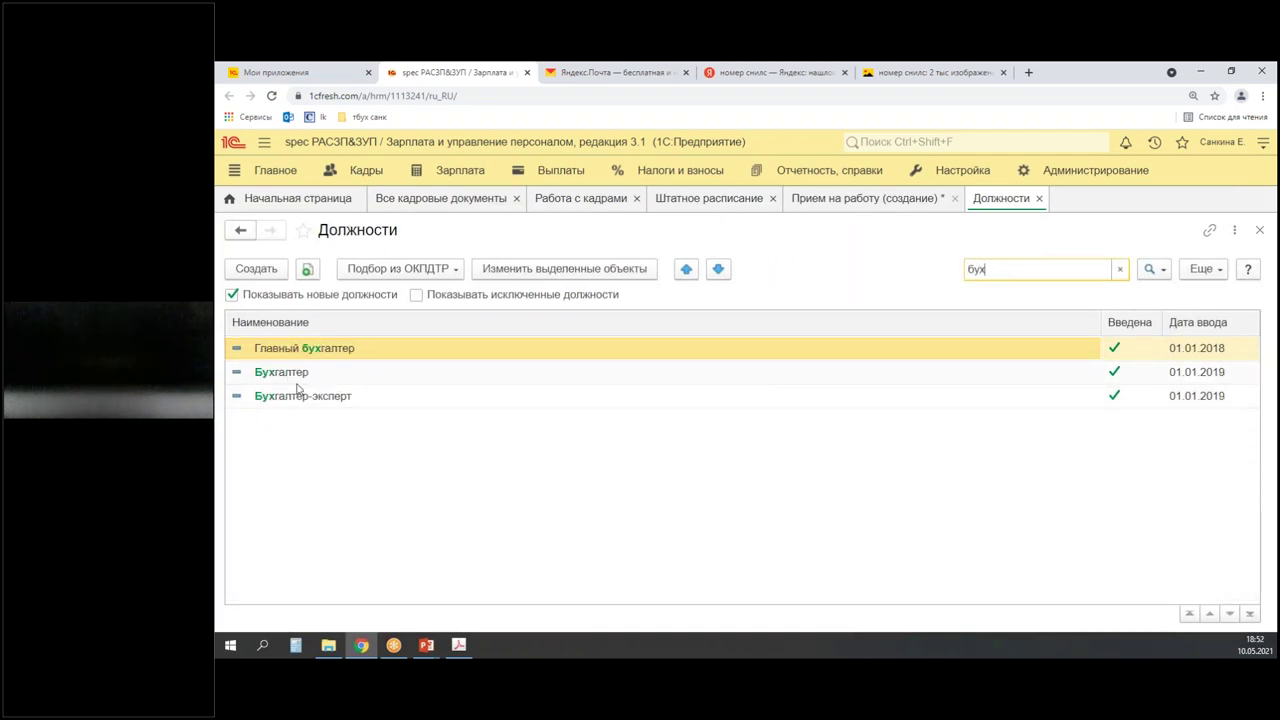
double_click(296, 377)
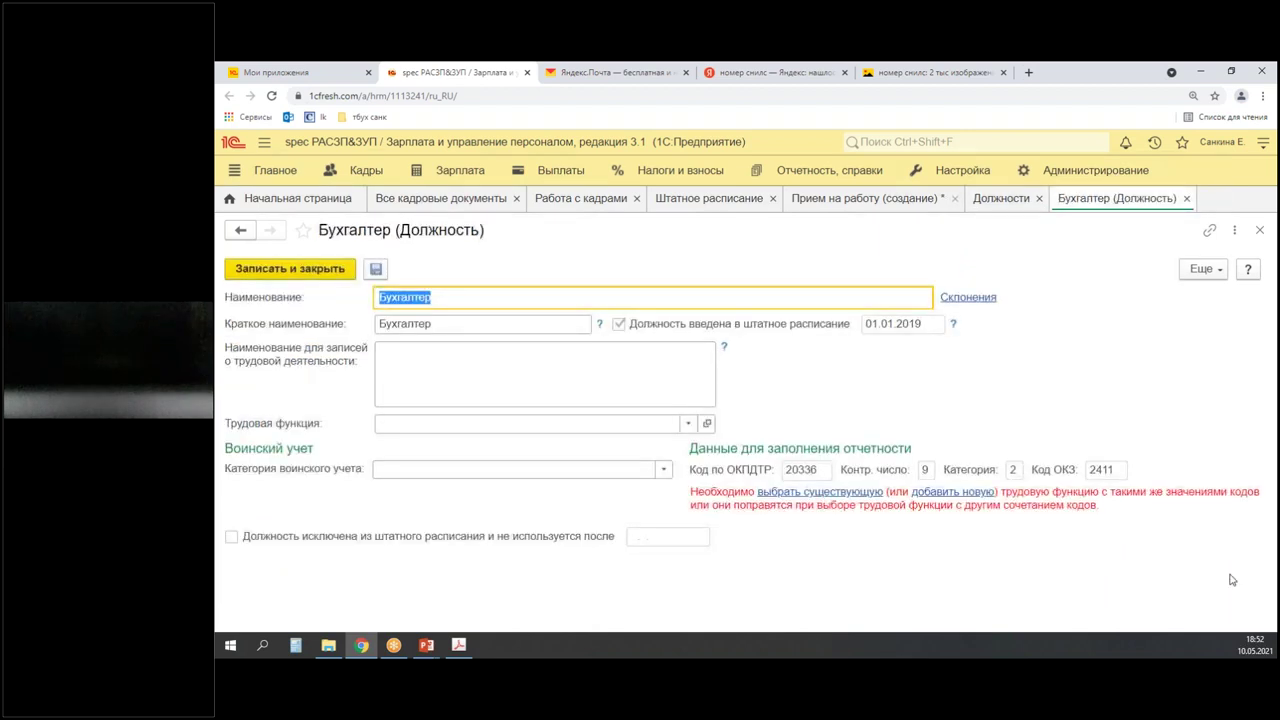
- Add a new Трудовая функция named Бухгалтер for the position's codes, then save and close both the function and the position card
left_click(953, 495)
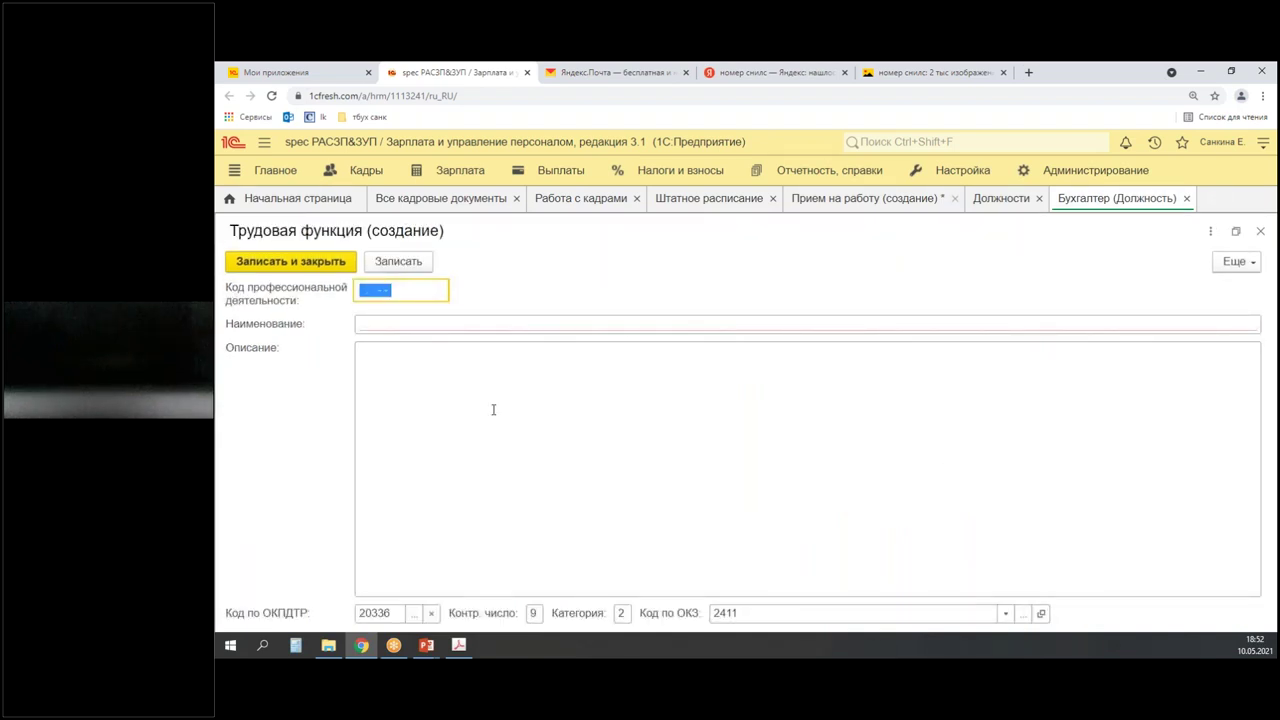
left_click(422, 324)
type("Бухгалтер")
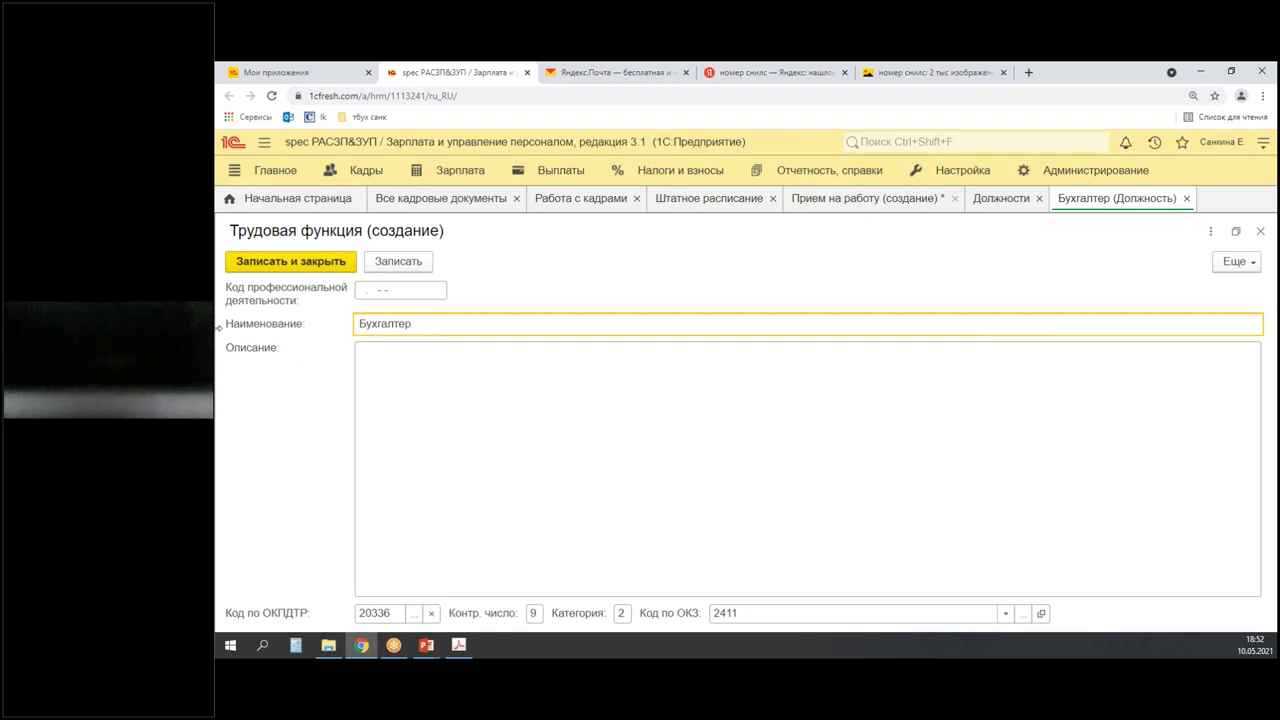
left_click(282, 266)
left_click(318, 270)
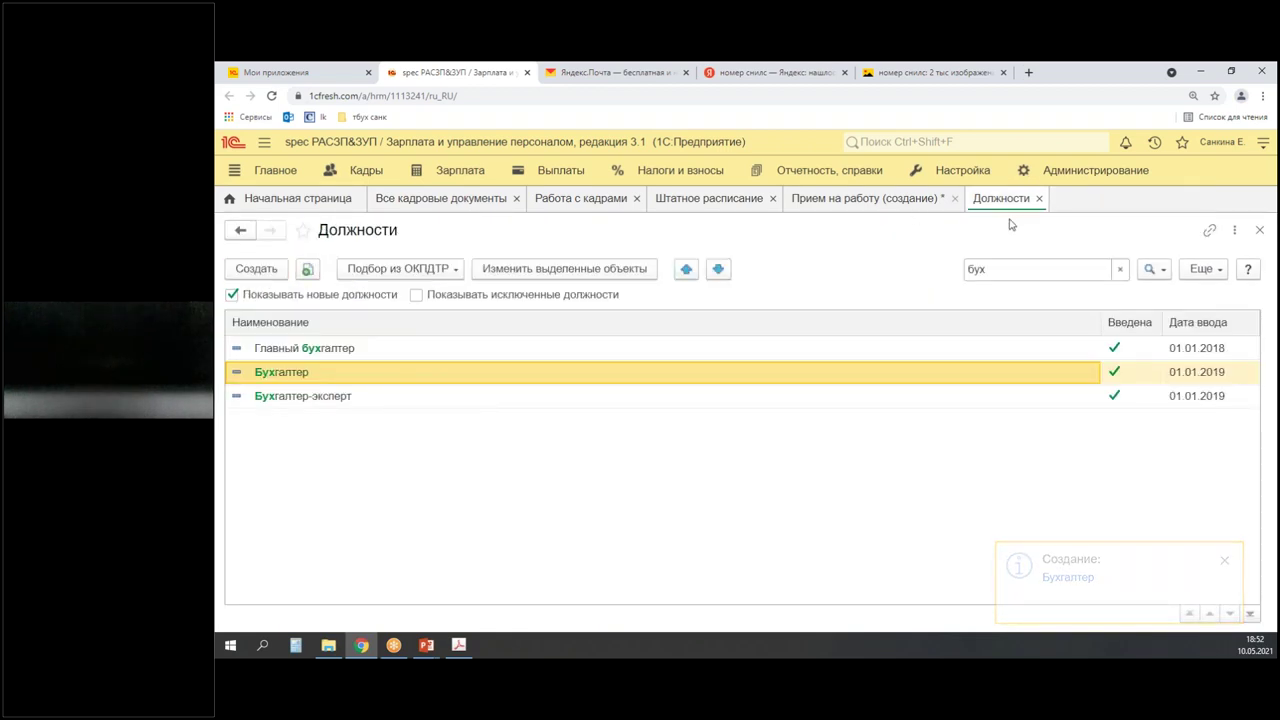
- Return to the hiring document, reselect Бухгалтер /Основное подразделение/ as Должность, and frame the Трудовая функция field
key("Return")
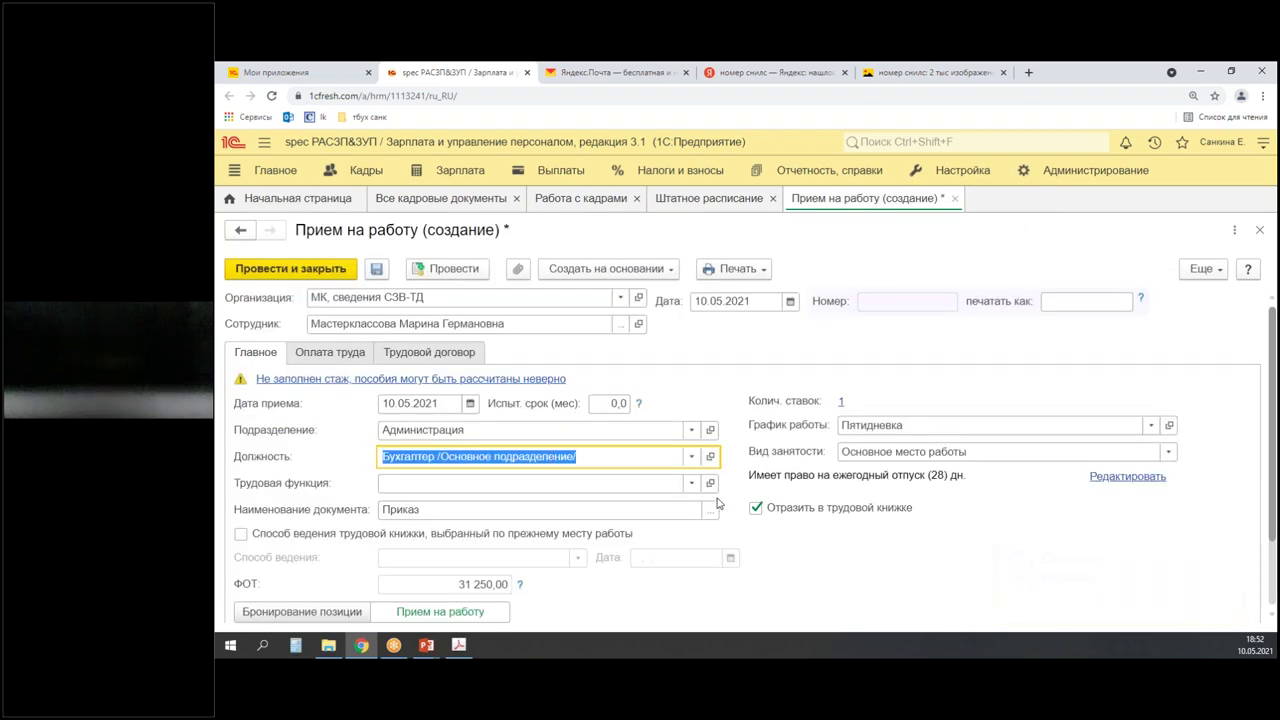
key("F4")
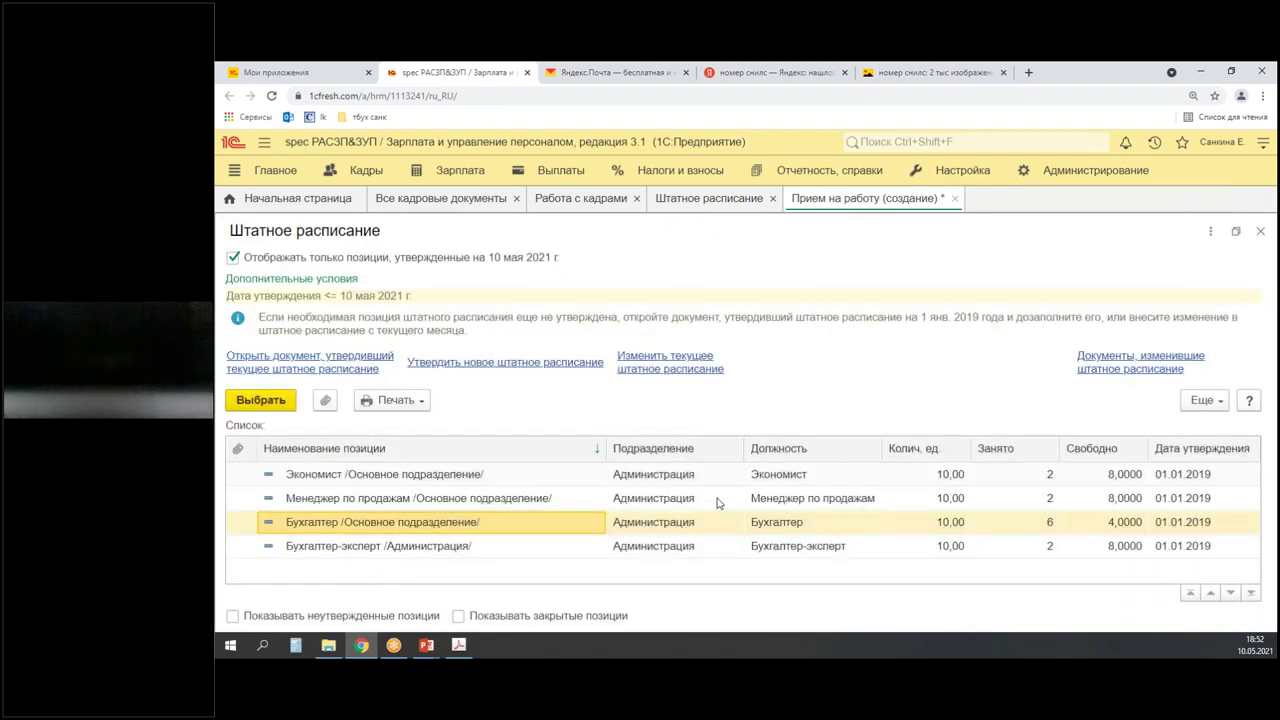
key("Return")
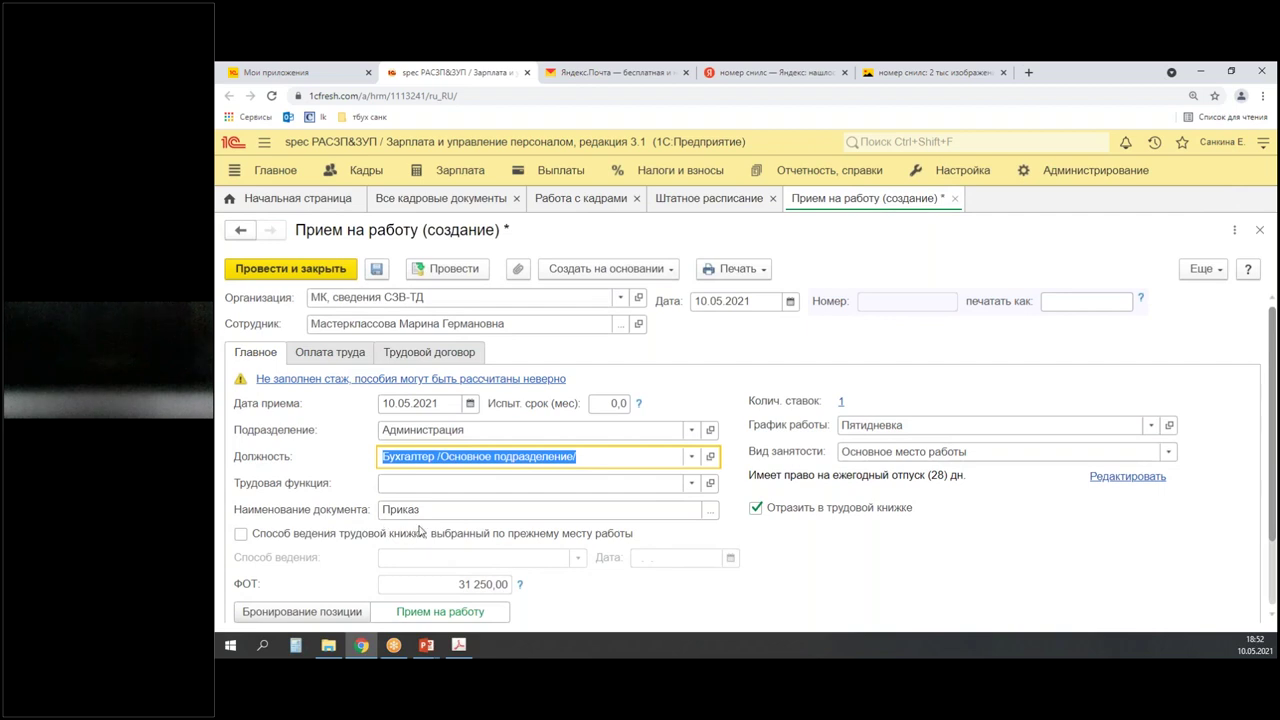
mouse_move(226, 462)
left_mouse_down()
mouse_move(252, 500)
mouse_move(748, 514)
mouse_move(728, 500)
mouse_move(738, 492)
left_mouse_up()
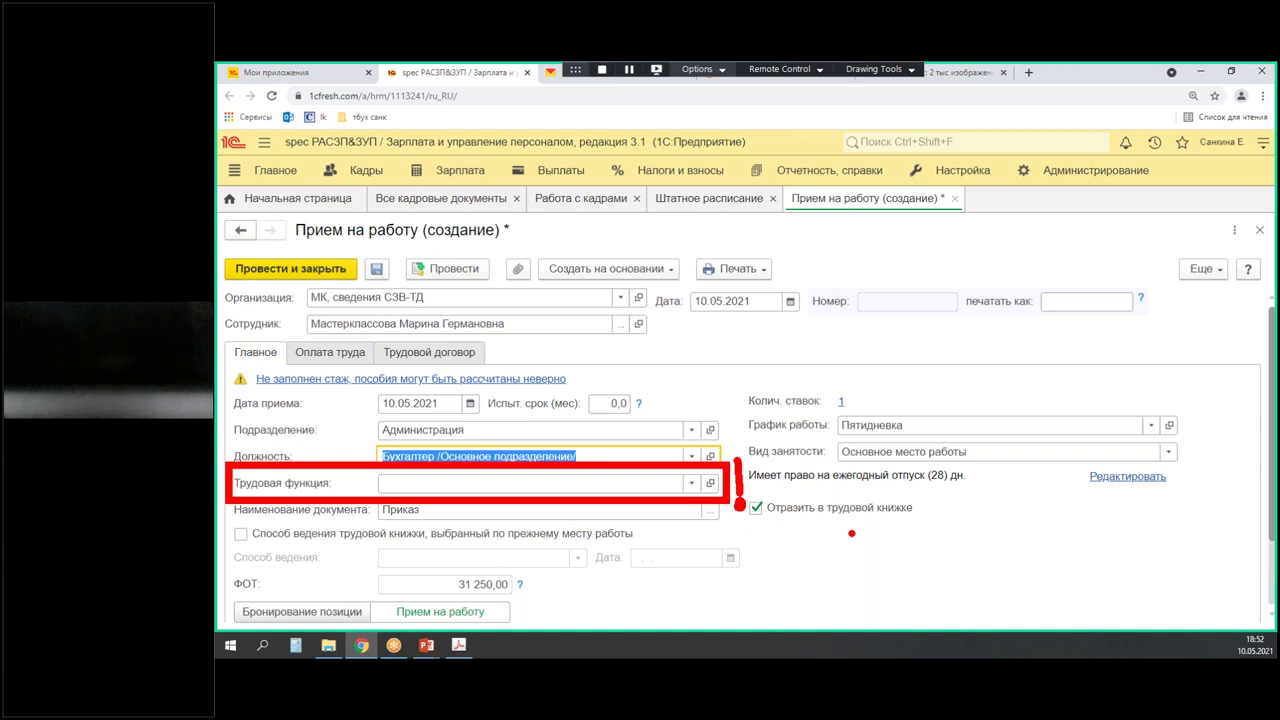
left_click_drag(382, 490, 418, 493)
- Choose Бухгалтер as Трудовая функция from the full list of functions and frame the filled field
left_click(690, 483)
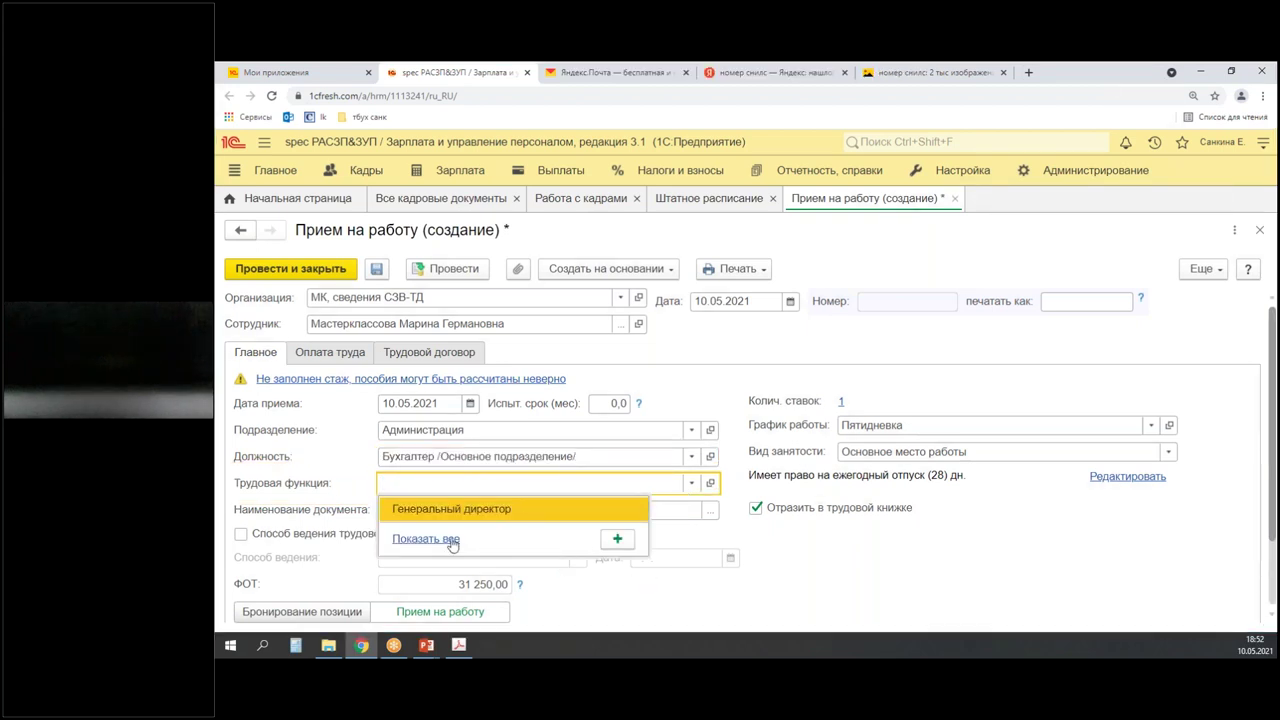
left_click(424, 539)
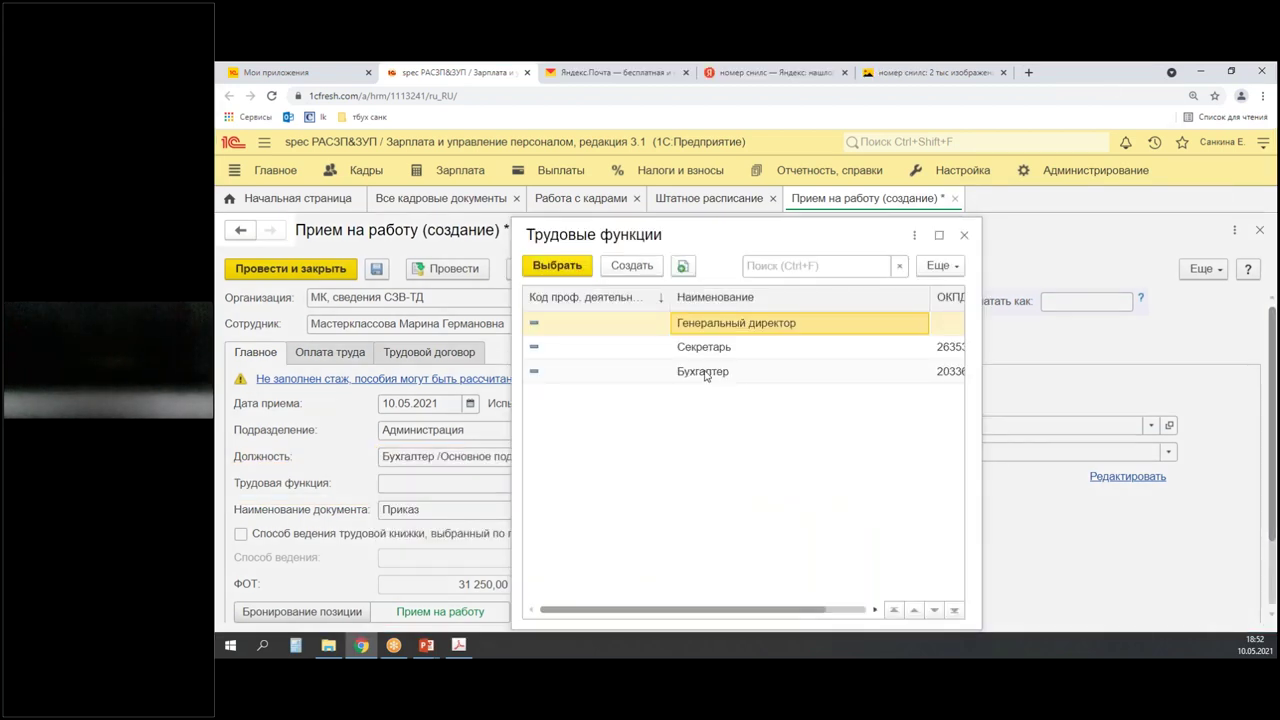
left_click(705, 372)
double_click(705, 372)
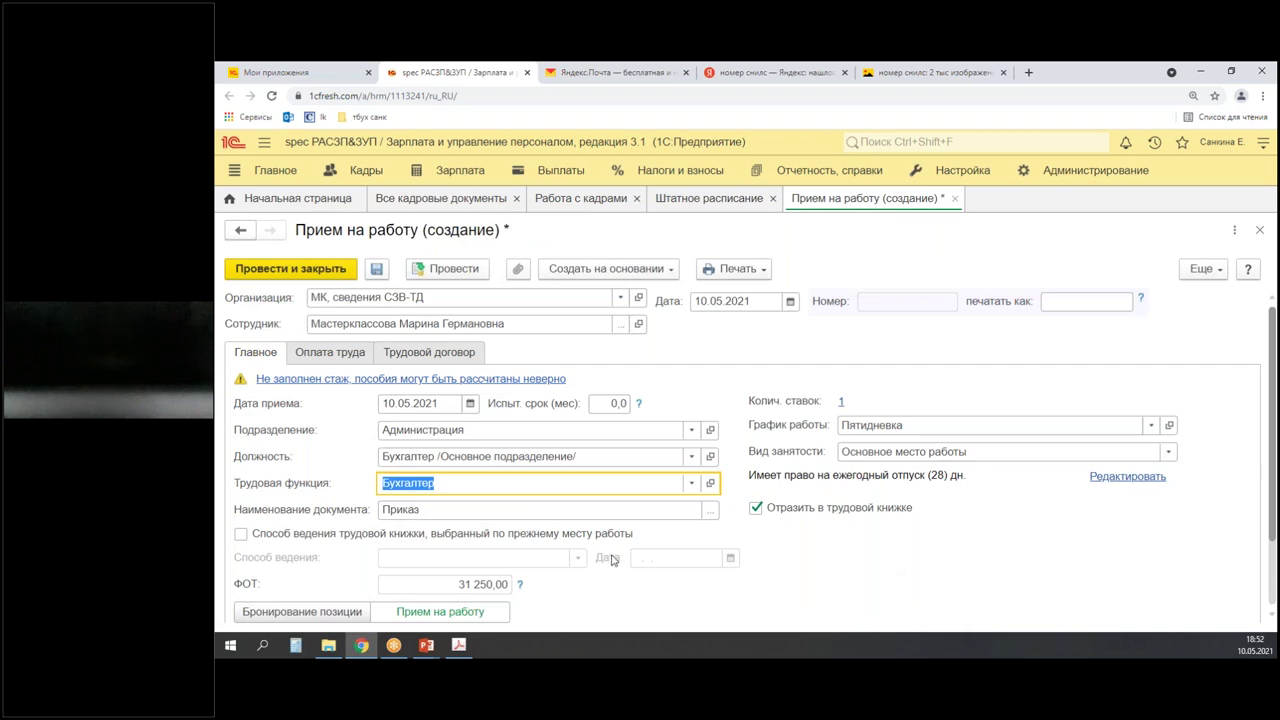
left_click(497, 483)
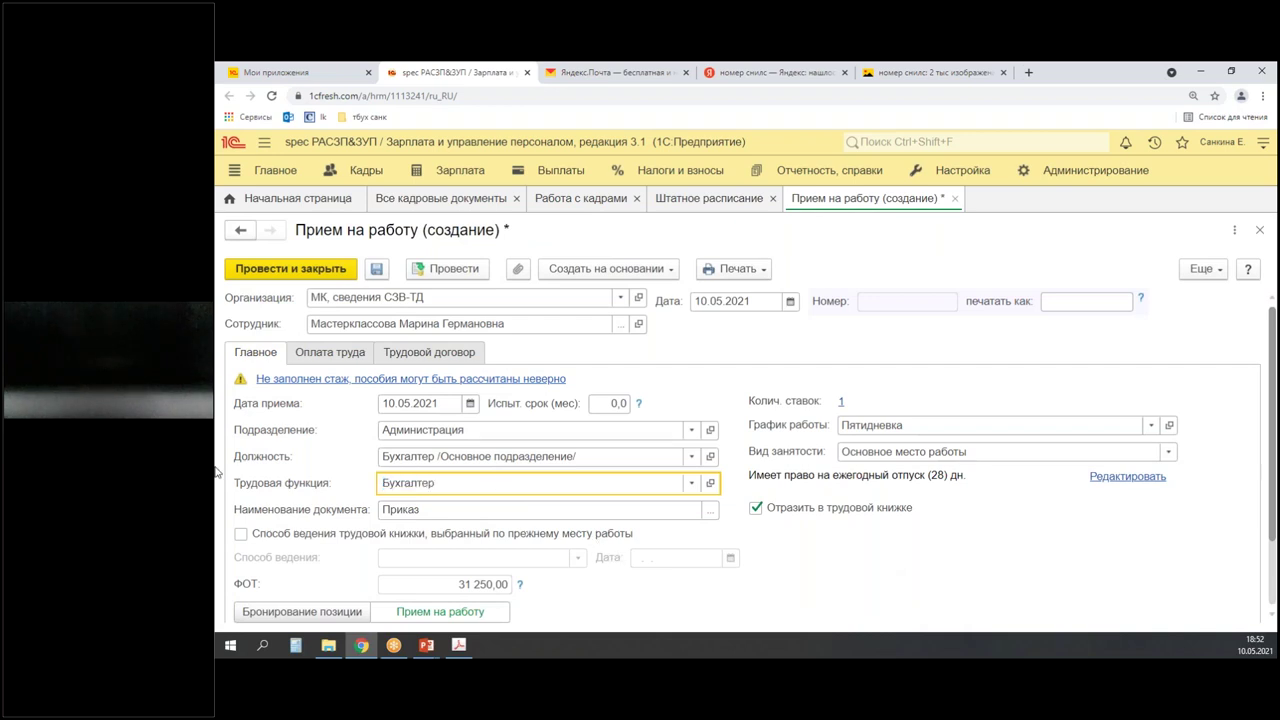
mouse_move(219, 466)
left_mouse_down()
mouse_move(246, 492)
mouse_move(672, 522)
mouse_move(724, 500)
left_mouse_up()
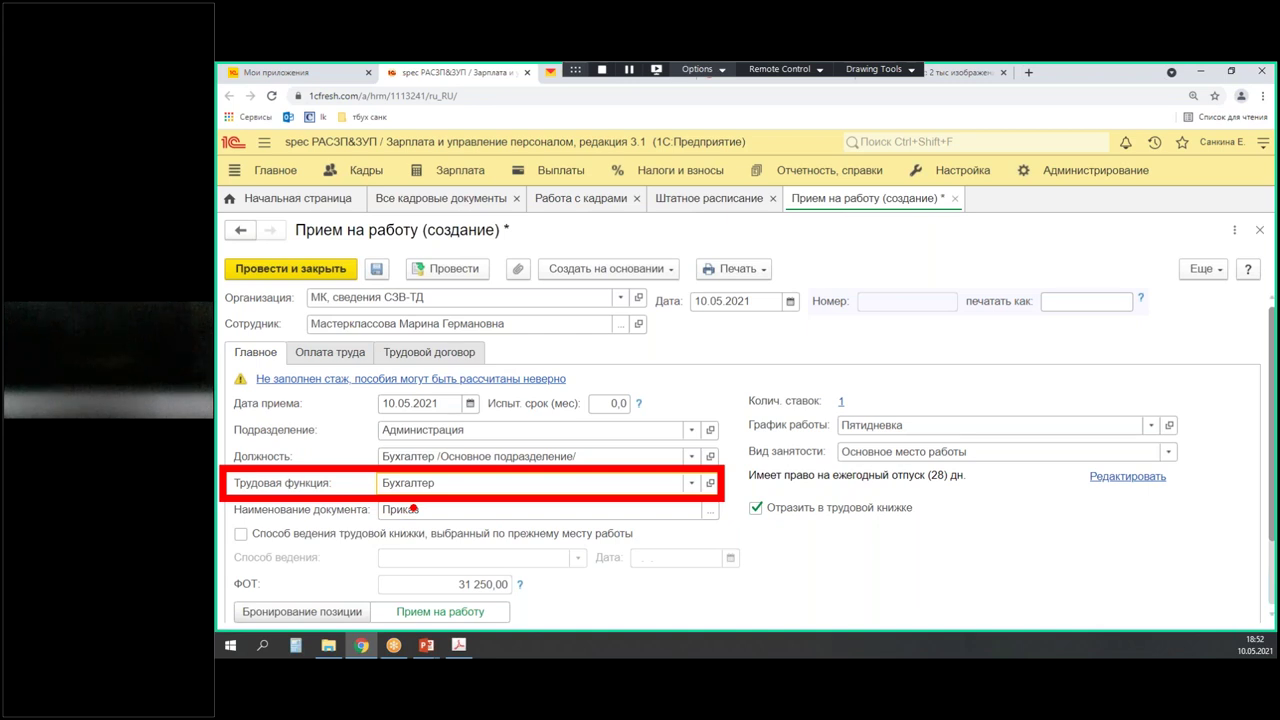
mouse_move(643, 372)
left_mouse_down()
mouse_move(815, 390)
mouse_move(780, 420)
left_mouse_up()
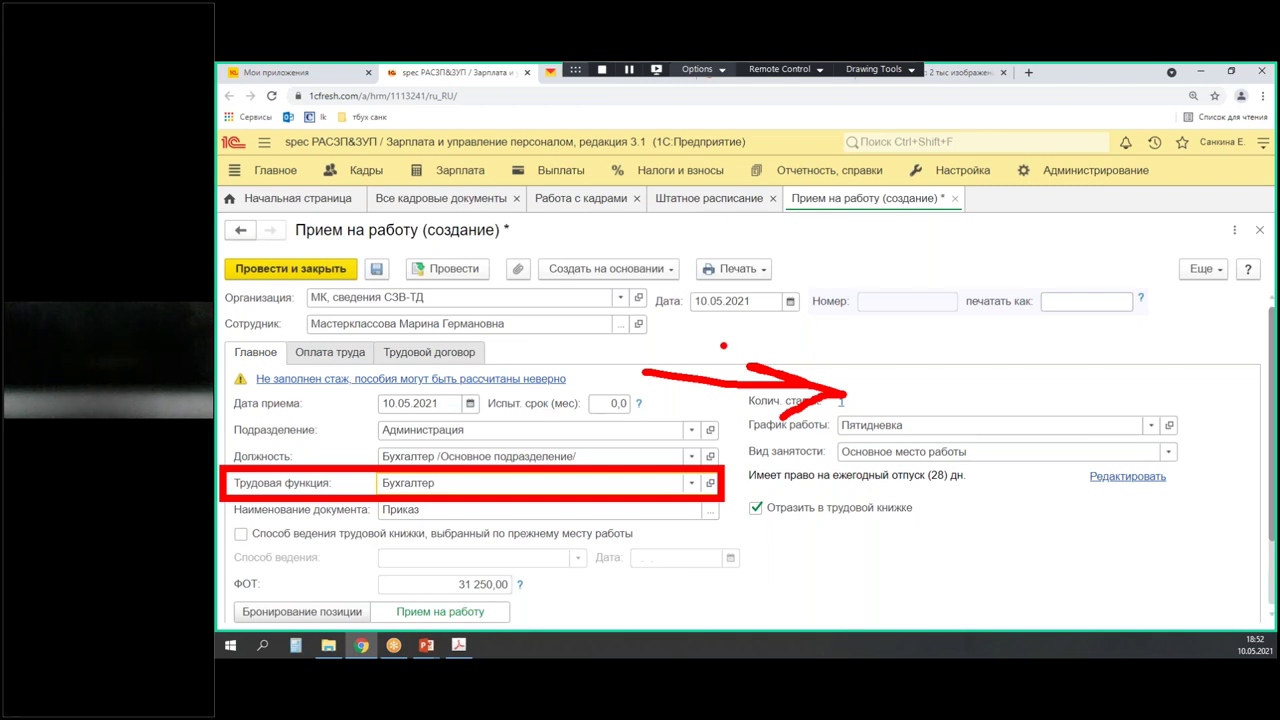
- Clear the Трудовая функция value in the hiring document and frame the emptied field
left_click(463, 484)
key("BackSpace")
key("BackSpace")
key("BackSpace")
key("BackSpace")
key("BackSpace")
key("BackSpace")
key("BackSpace")
key("BackSpace")
key("BackSpace")
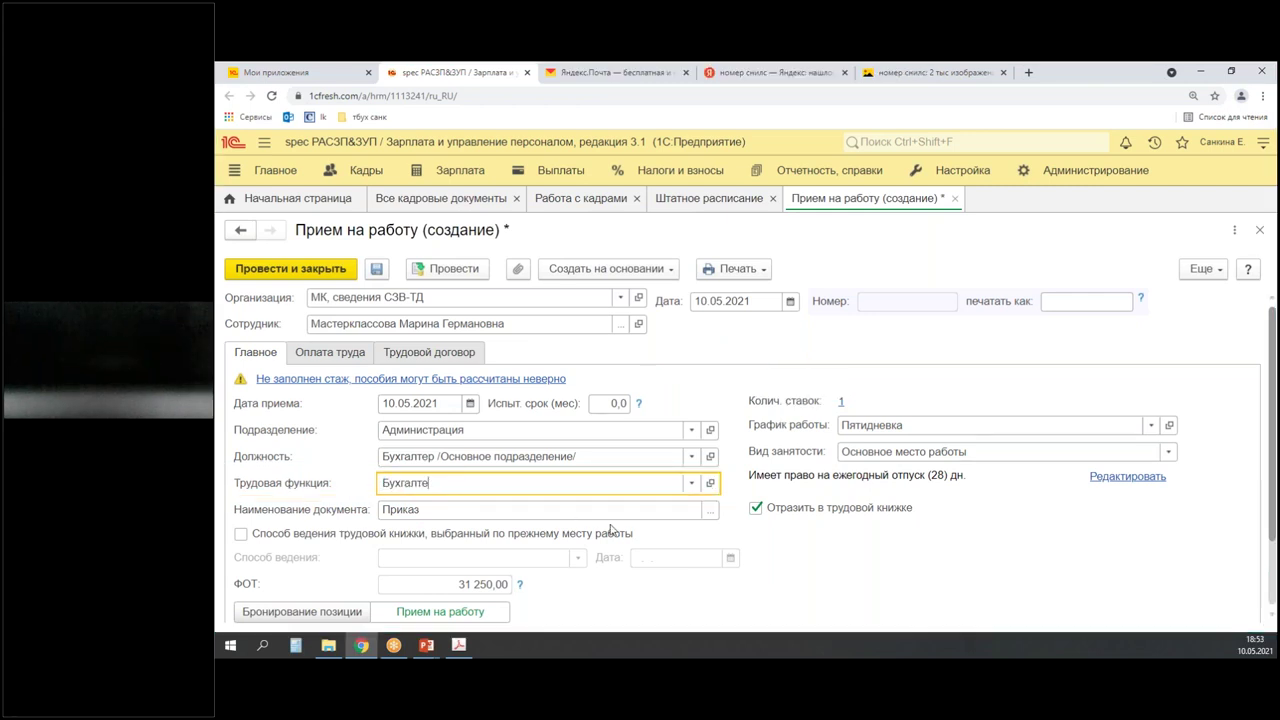
left_click(1072, 559)
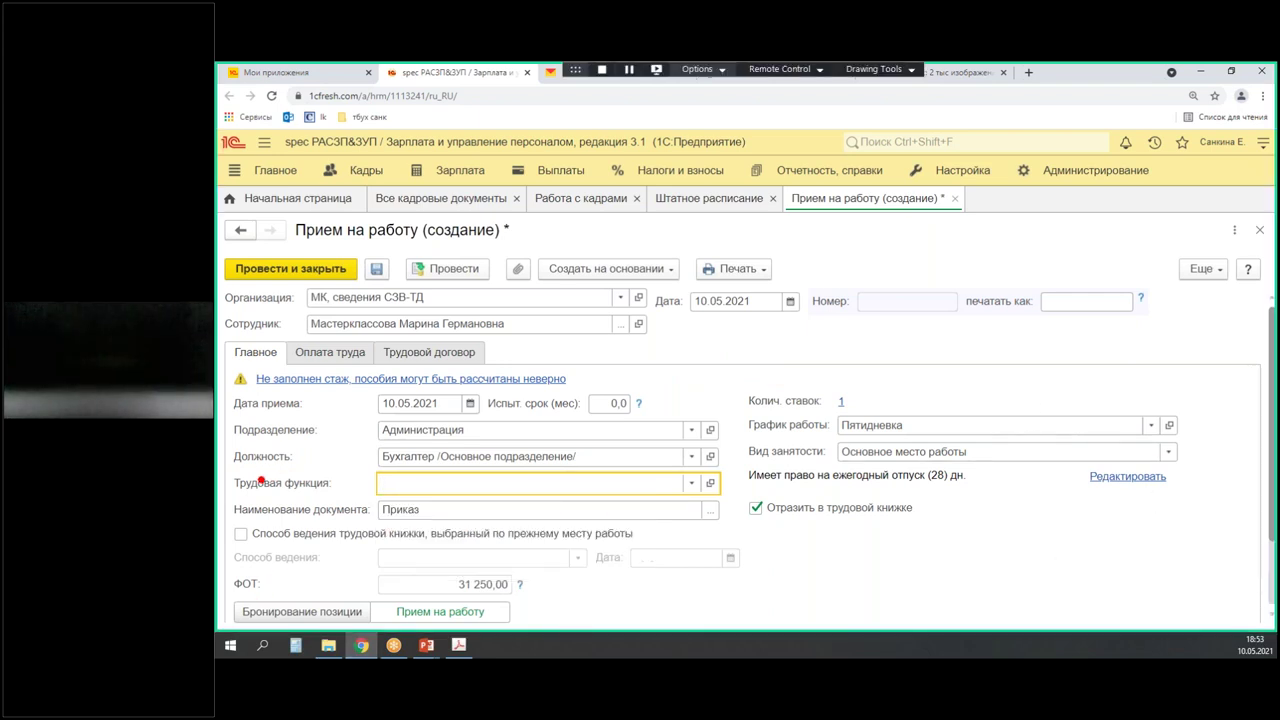
left_click_drag(228, 465, 729, 503)
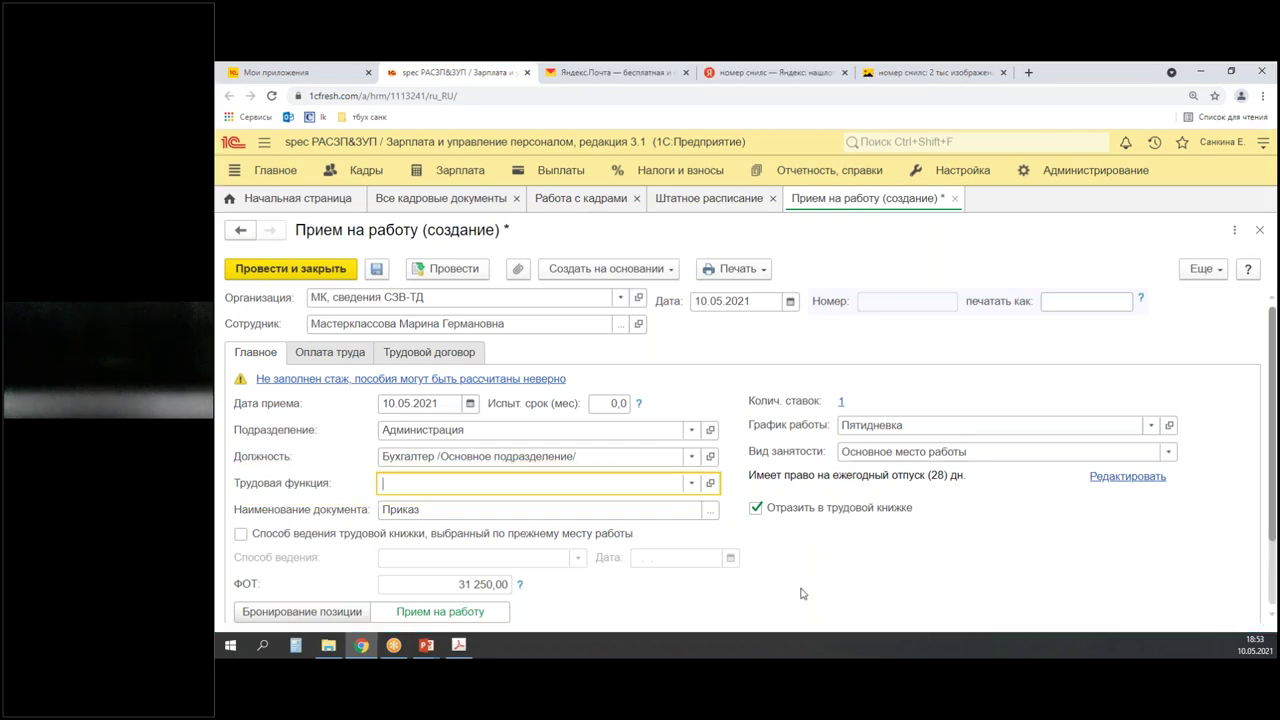
- Mark Дата приема, the Отразить в трудовой книжке option and the Способ ведения трудовой книжки block while reviewing the hiring document
scroll(649, 458, "down", 2)
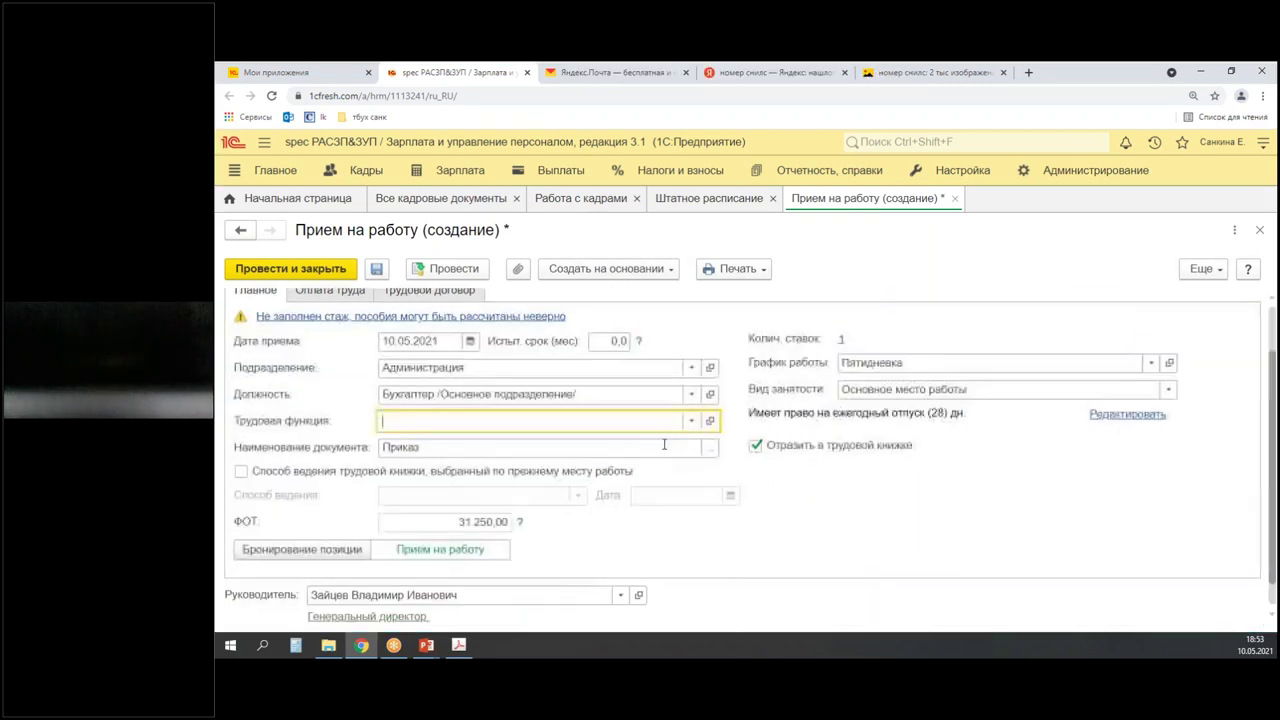
scroll(768, 492, "down", 1)
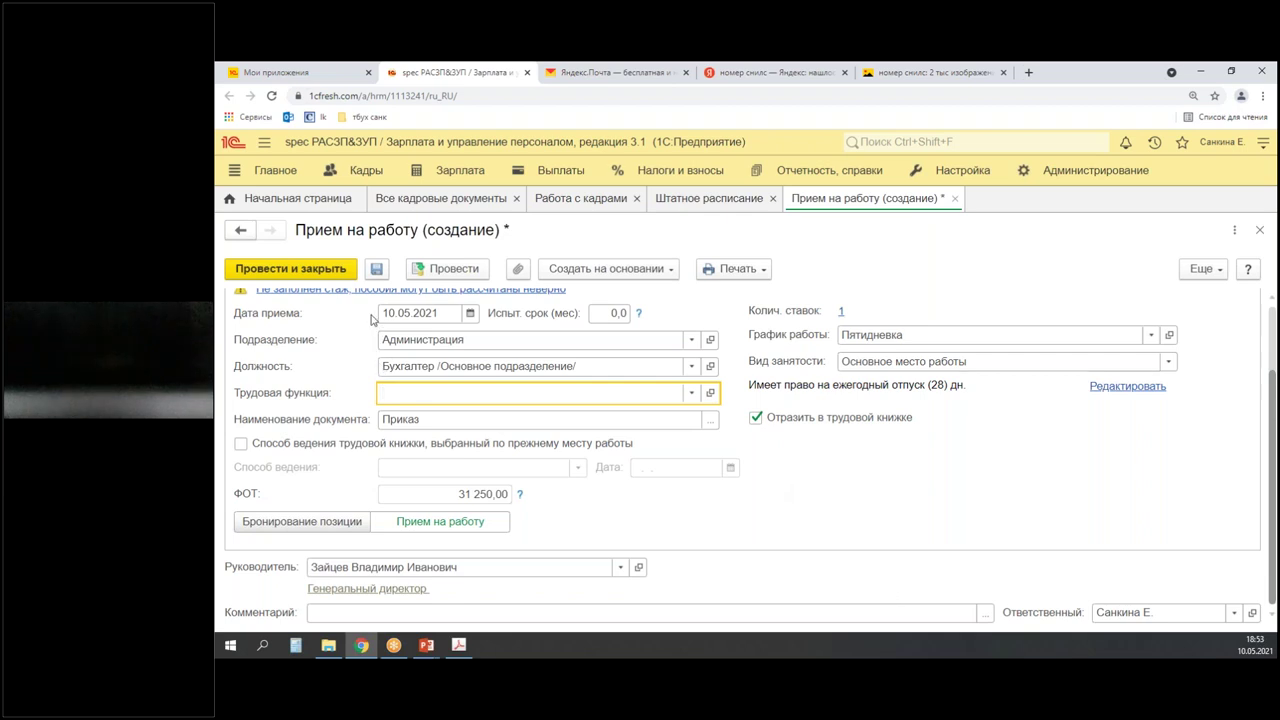
left_click_drag(363, 295, 478, 331)
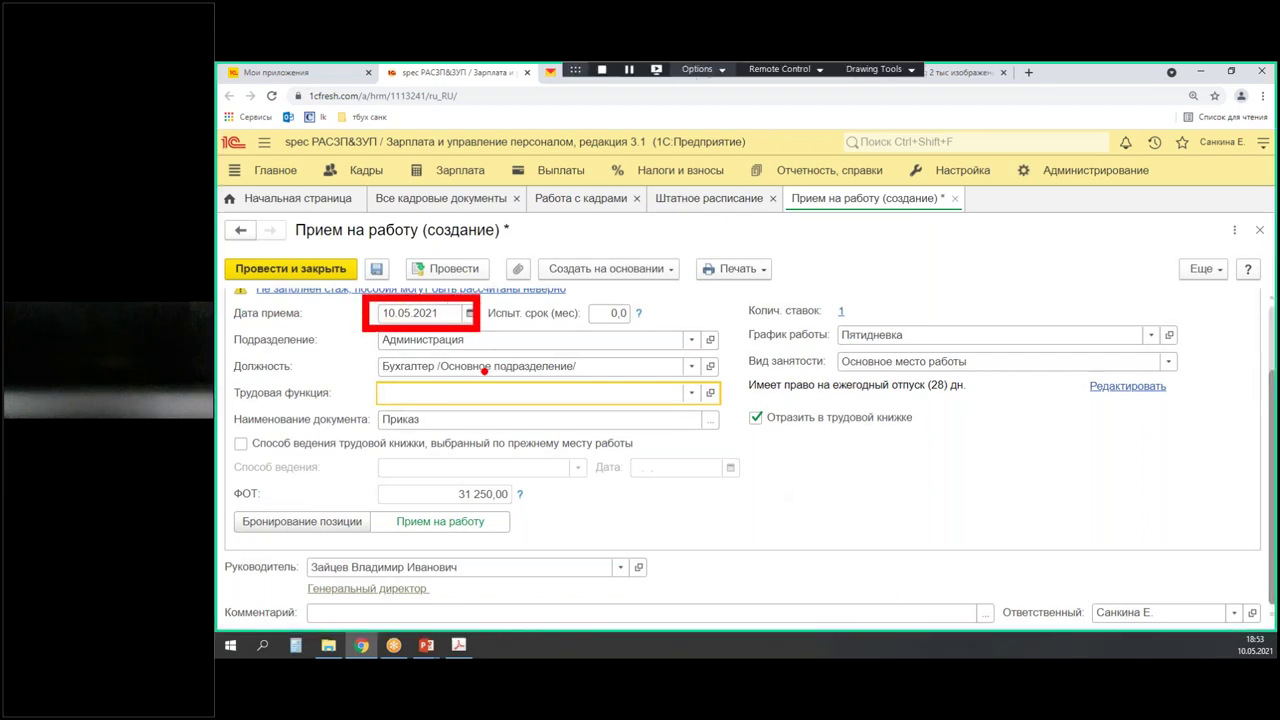
mouse_move(734, 434)
left_mouse_down()
mouse_move(951, 438)
mouse_move(990, 410)
left_mouse_up()
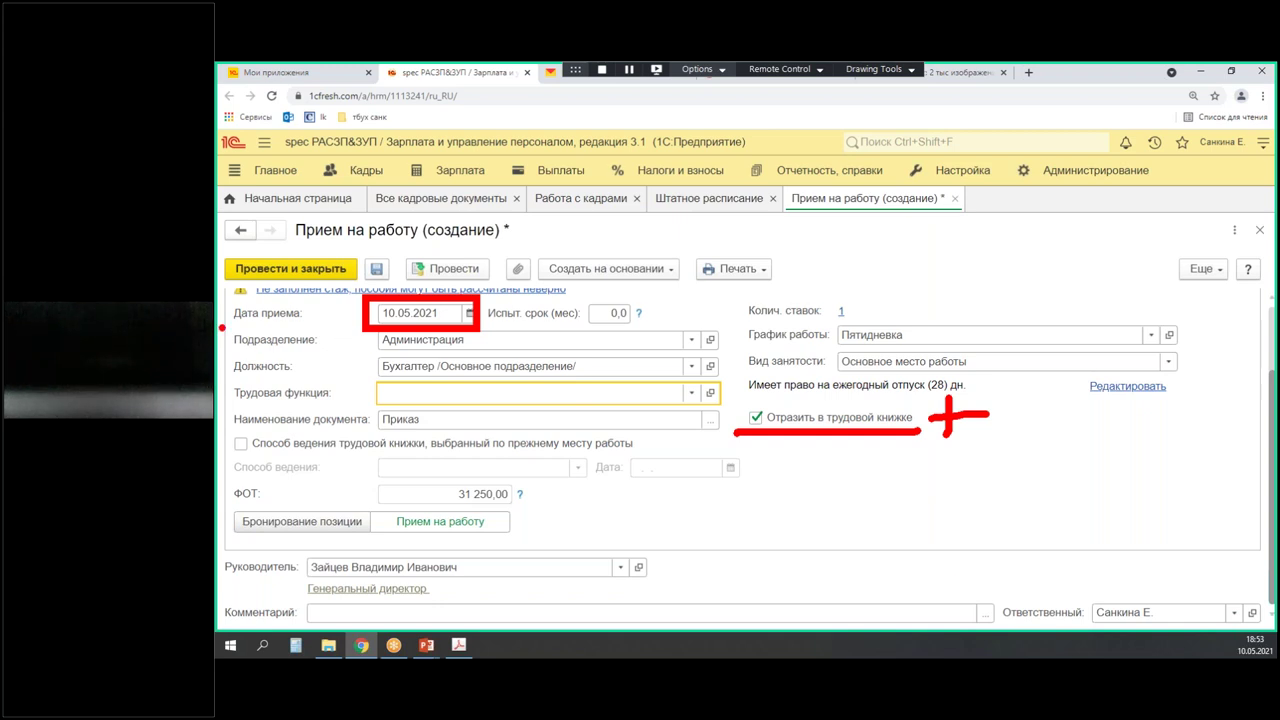
left_click_drag(222, 327, 346, 326)
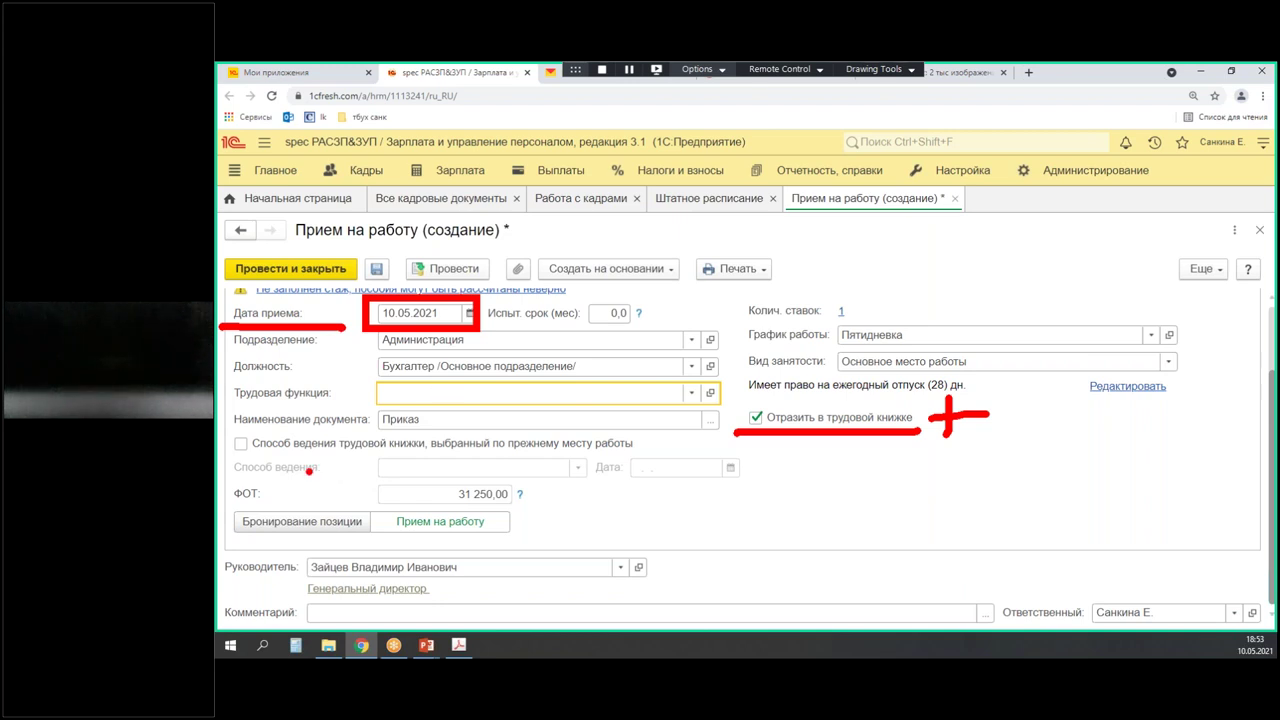
mouse_move(220, 432)
left_mouse_down()
mouse_move(290, 484)
mouse_move(740, 524)
mouse_move(736, 490)
left_mouse_up()
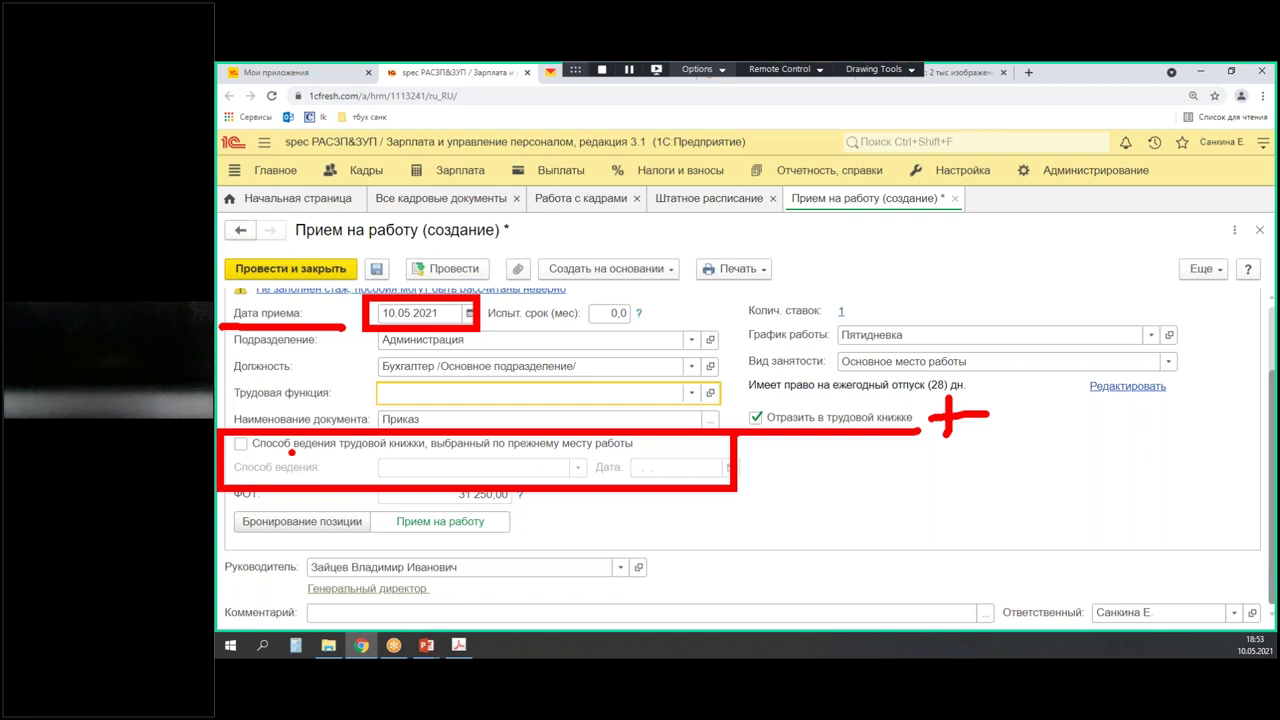
left_click_drag(286, 451, 422, 455)
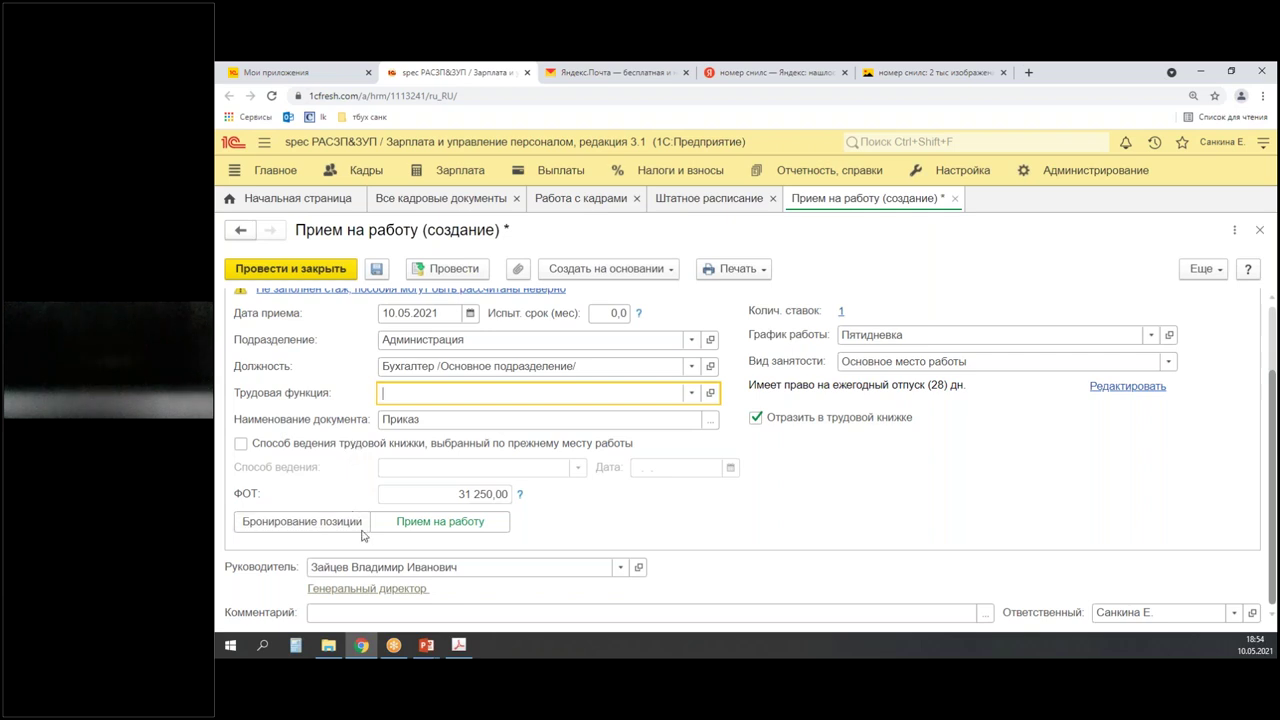
mouse_move(226, 431)
left_mouse_down()
mouse_move(316, 488)
mouse_move(714, 488)
mouse_move(656, 474)
mouse_move(664, 446)
left_mouse_up()
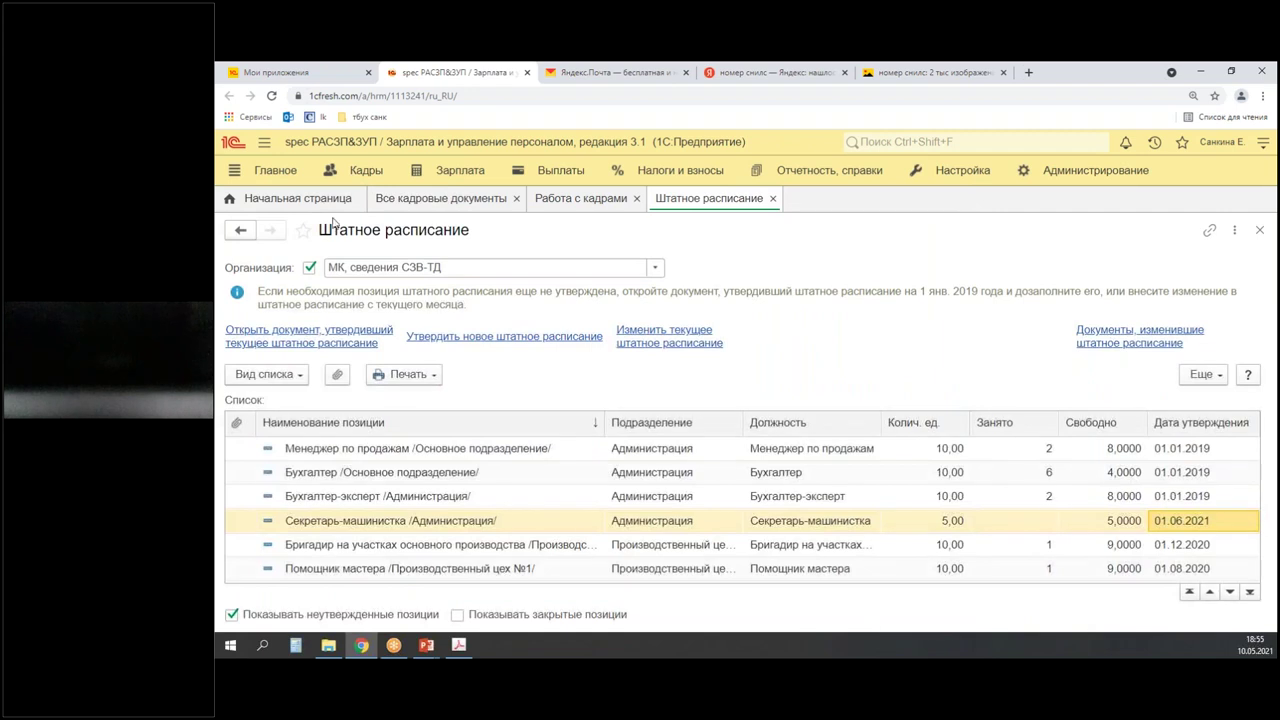
- Frame the Кадры section and its Электронные трудовые книжки entry, and open the Электронные трудовые книжки journal
left_click(366, 171)
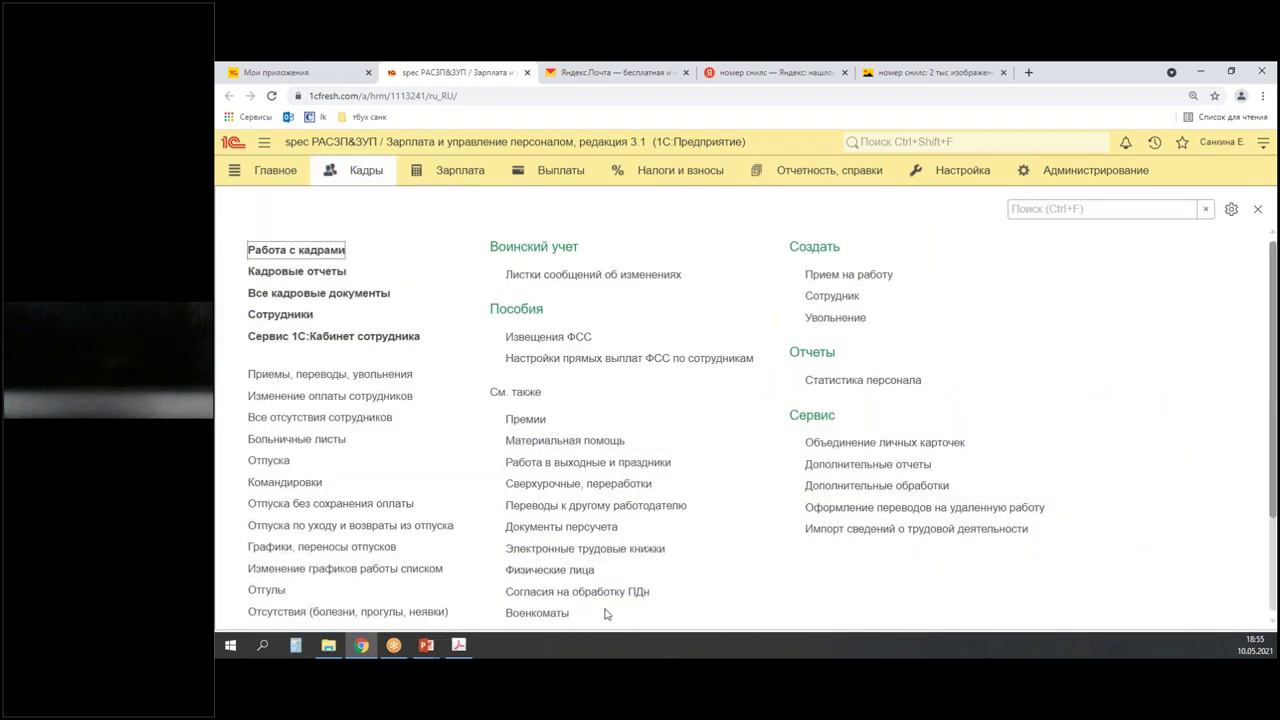
mouse_move(309, 155)
left_mouse_down()
mouse_move(336, 182)
mouse_move(399, 186)
left_mouse_up()
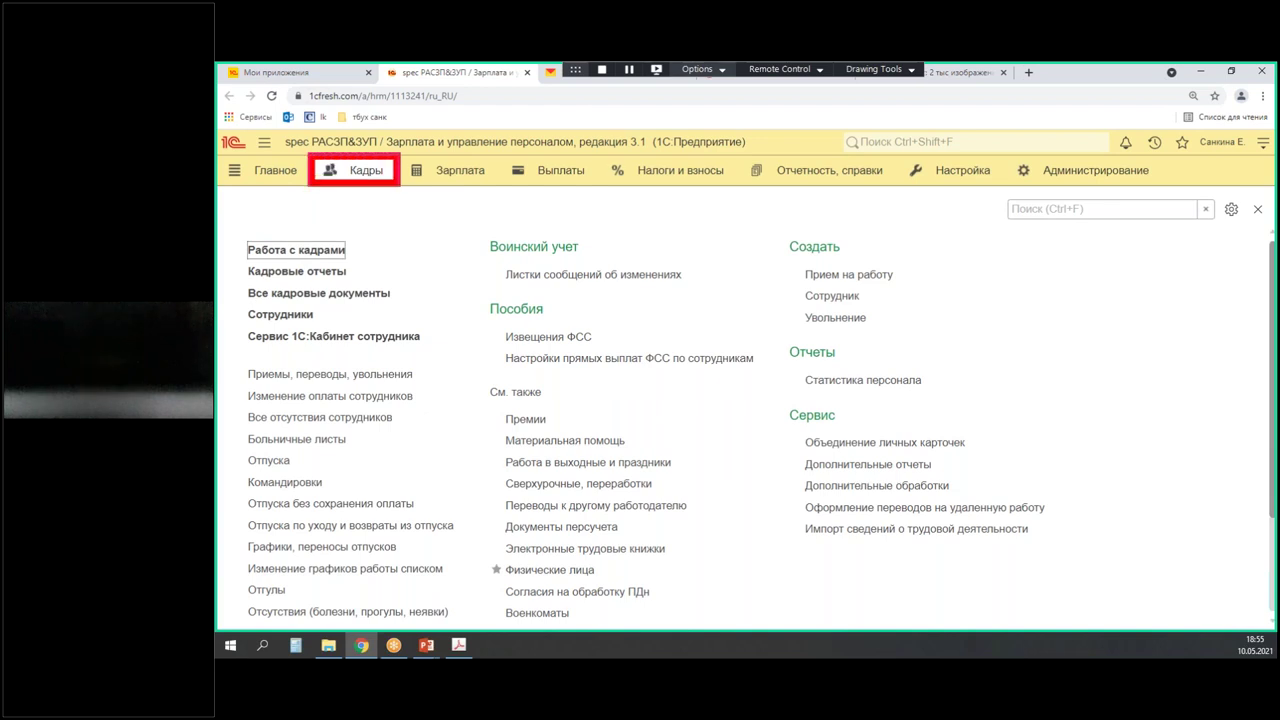
left_click_drag(492, 532, 680, 569)
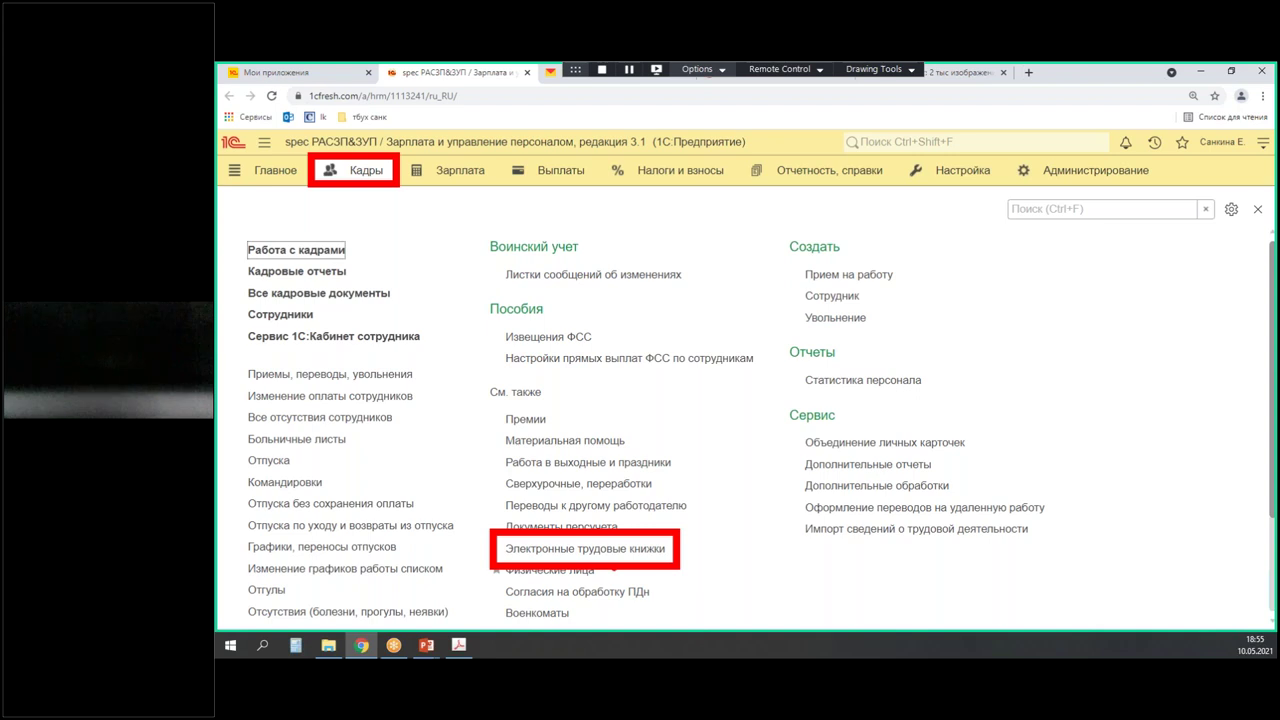
key("Escape")
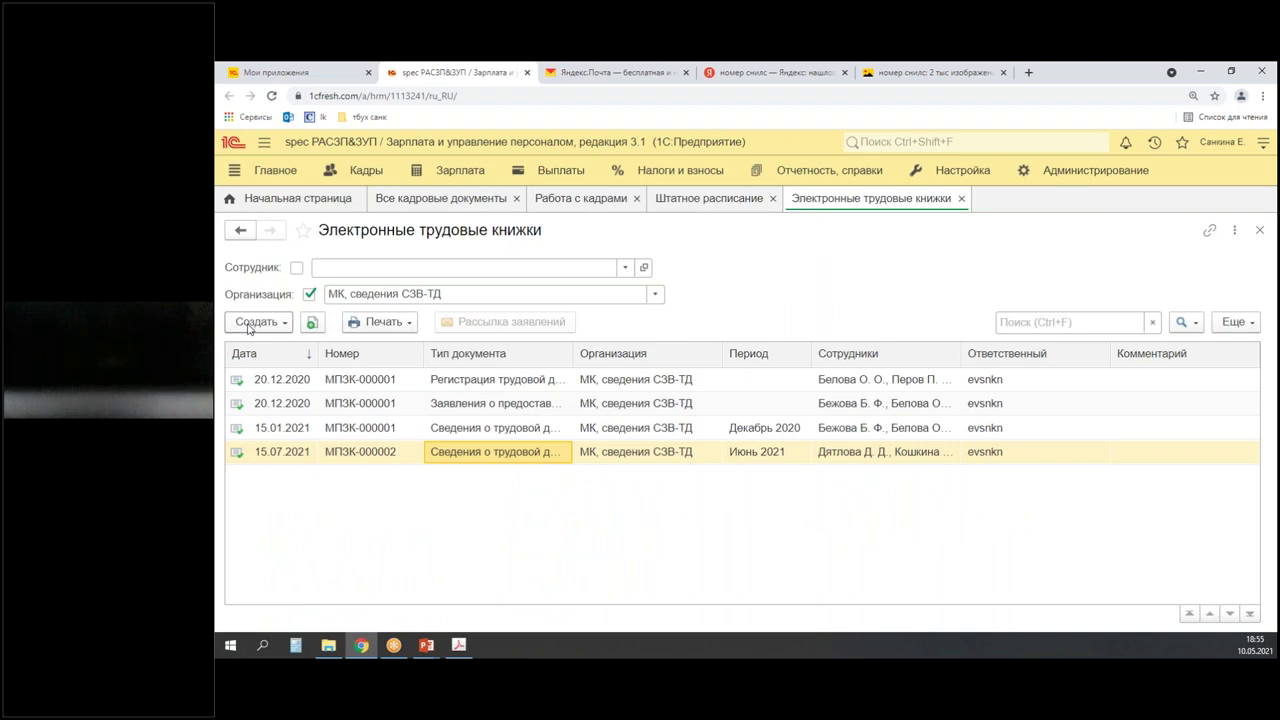
- Create a Заявления о предоставлении сведений о трудовой деятельности document, fill it with employees, and delete the first two rows
left_click(252, 322)
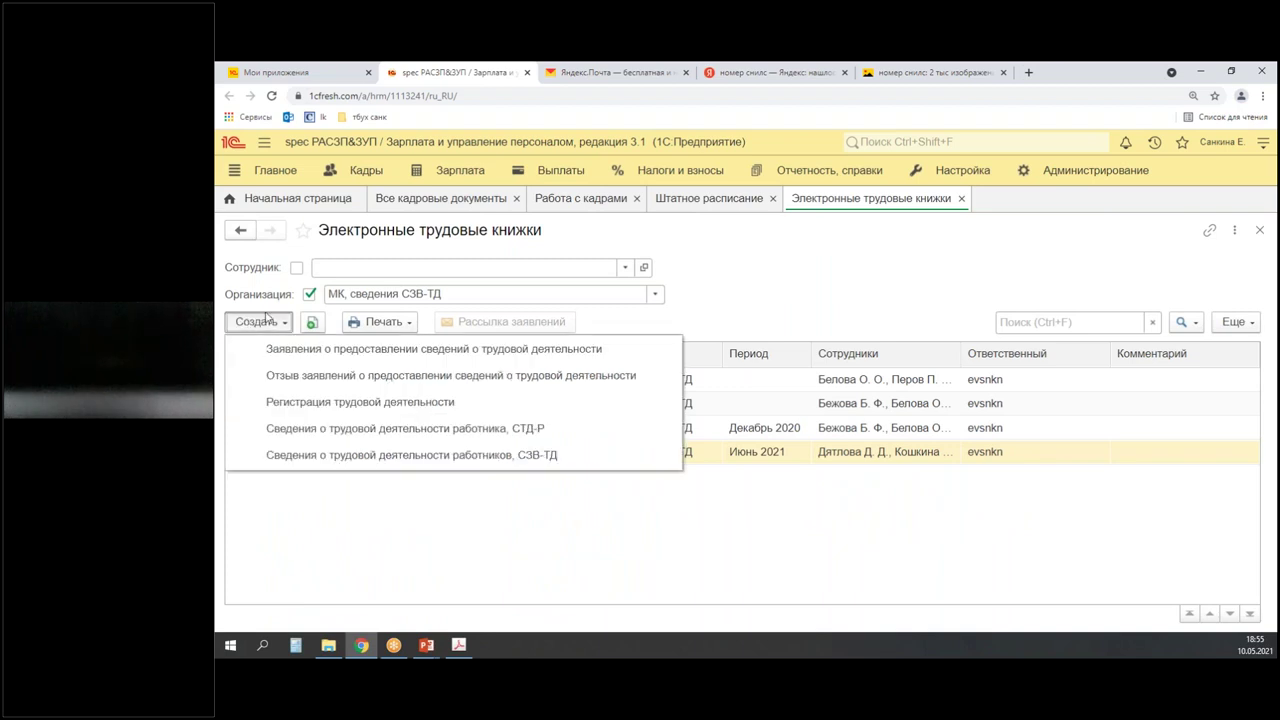
left_click(384, 350)
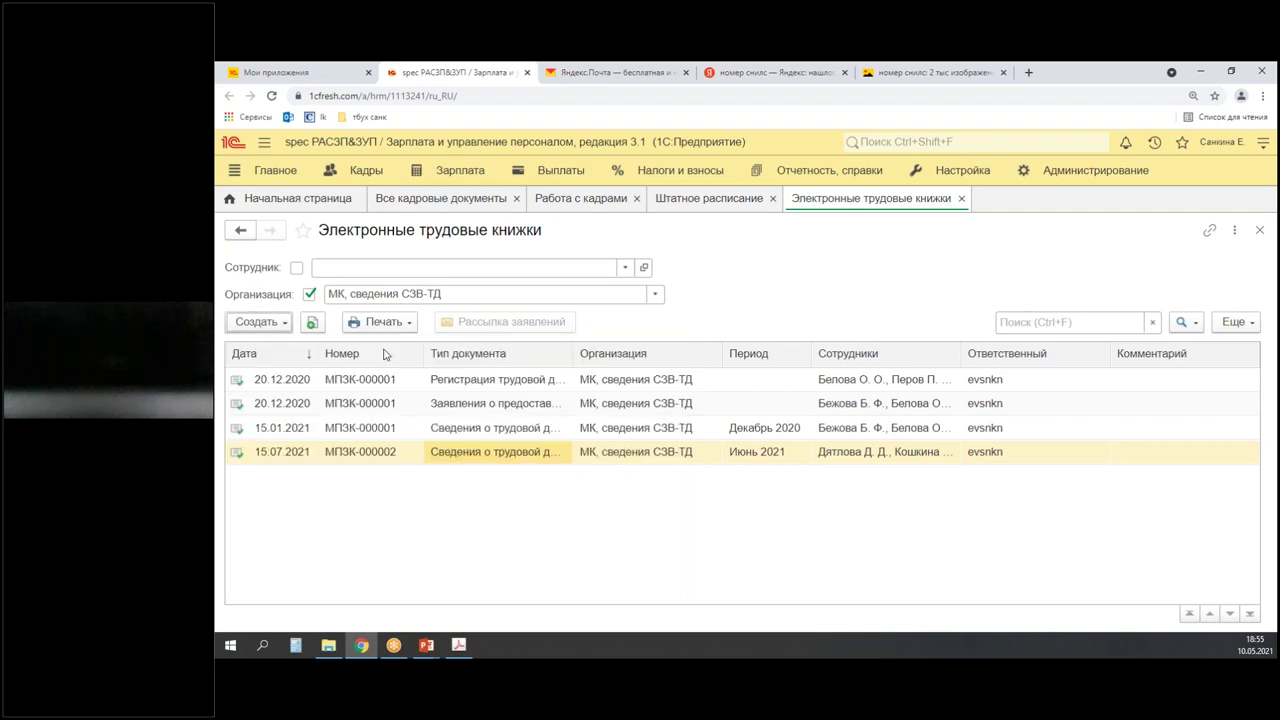
left_click(262, 325)
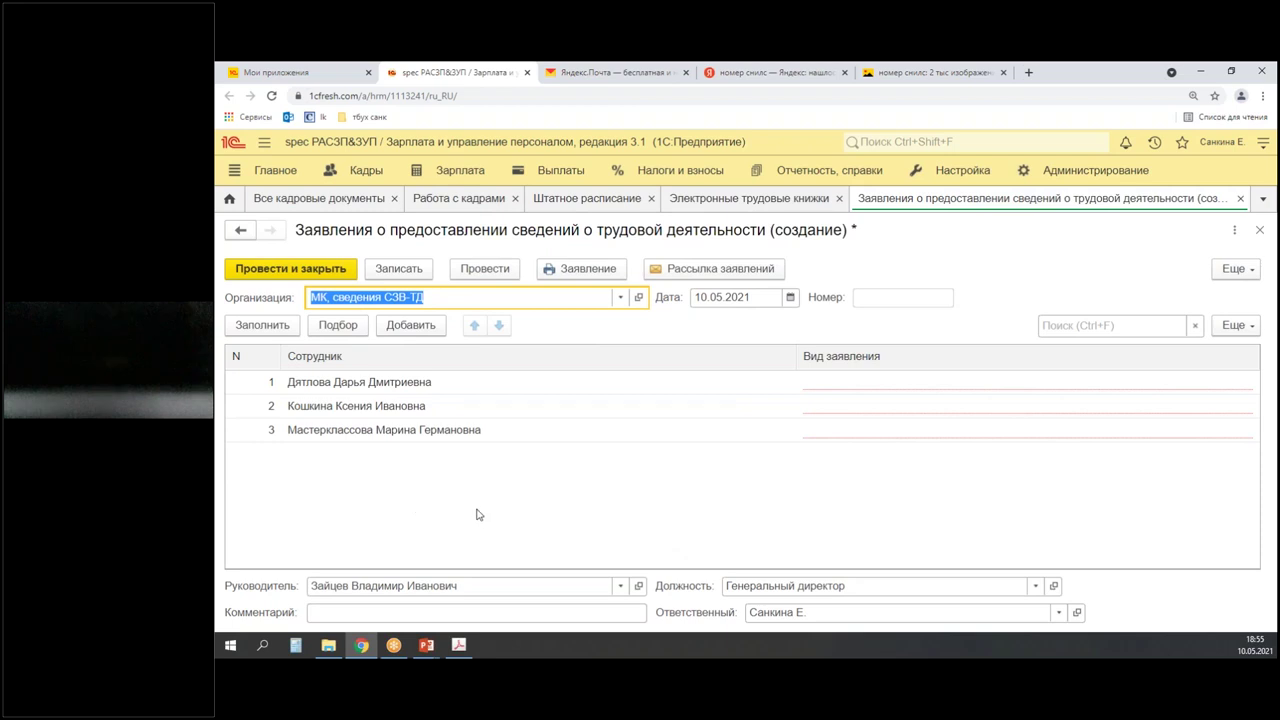
left_click(378, 386)
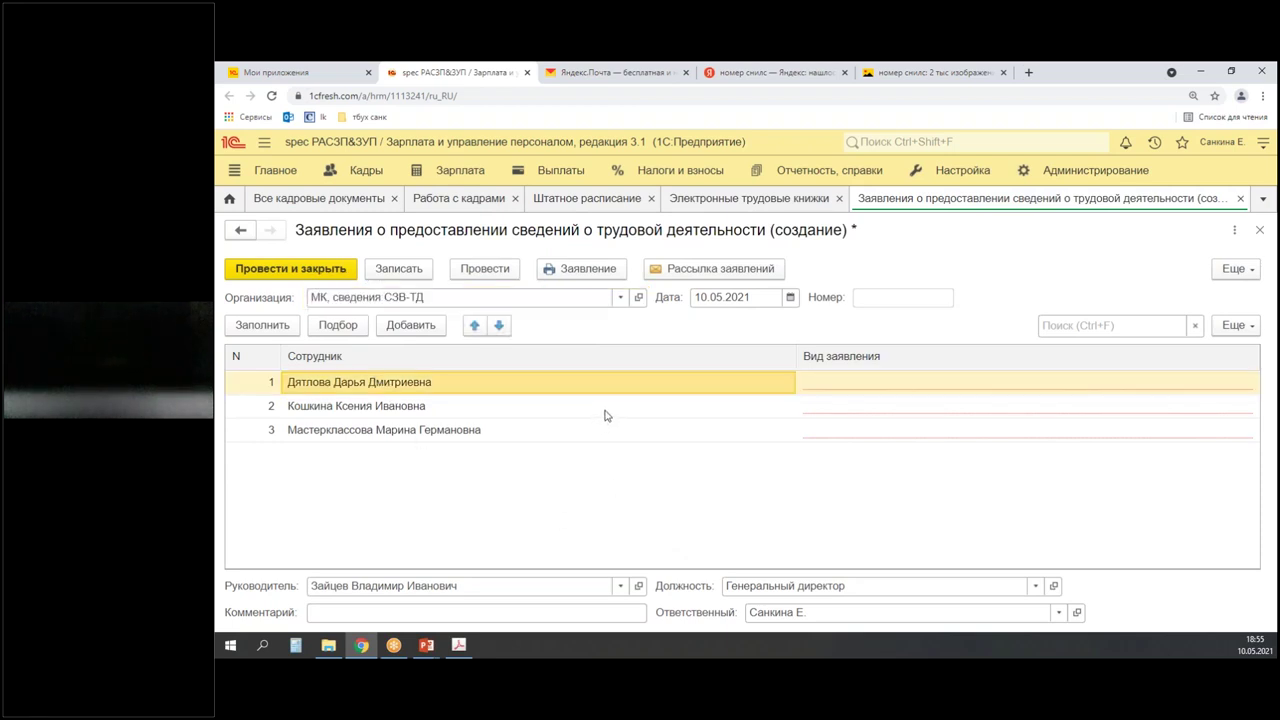
key("Delete")
key("Delete")
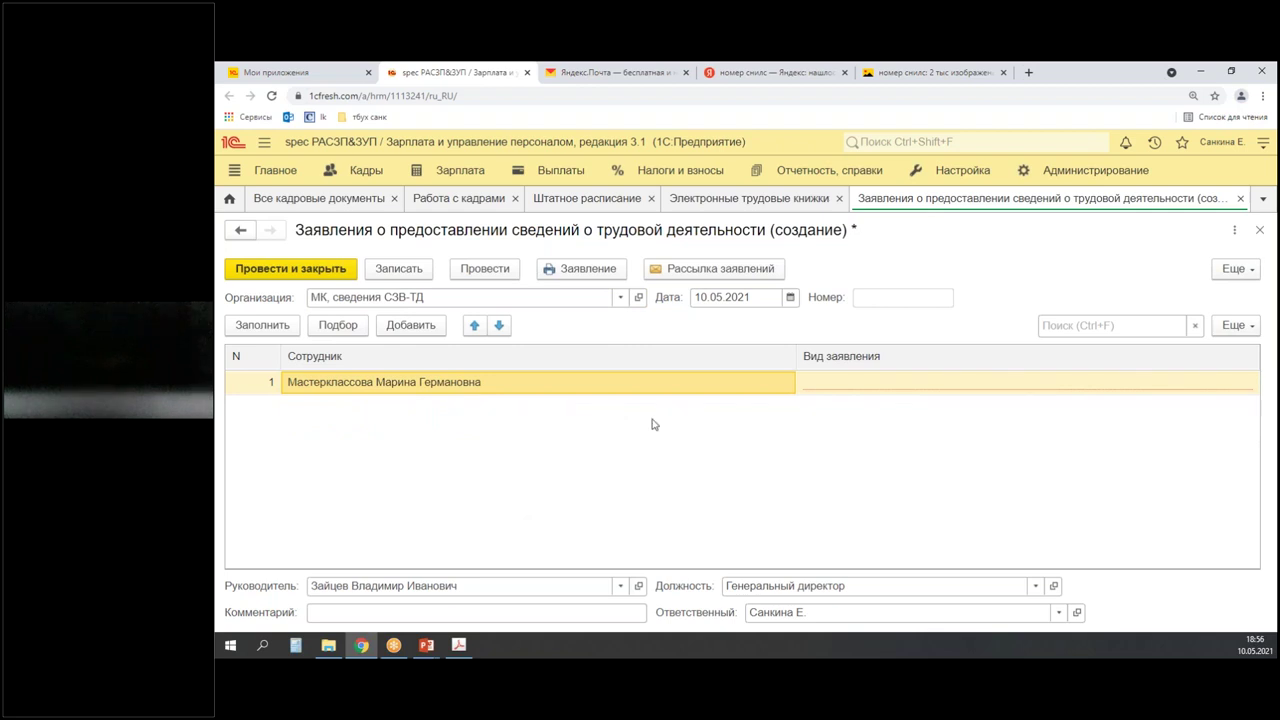
- Set Вид заявления to Сведения о трудовой деятельности в электронной форме for the remaining employee, and post and close the document
left_click(827, 384)
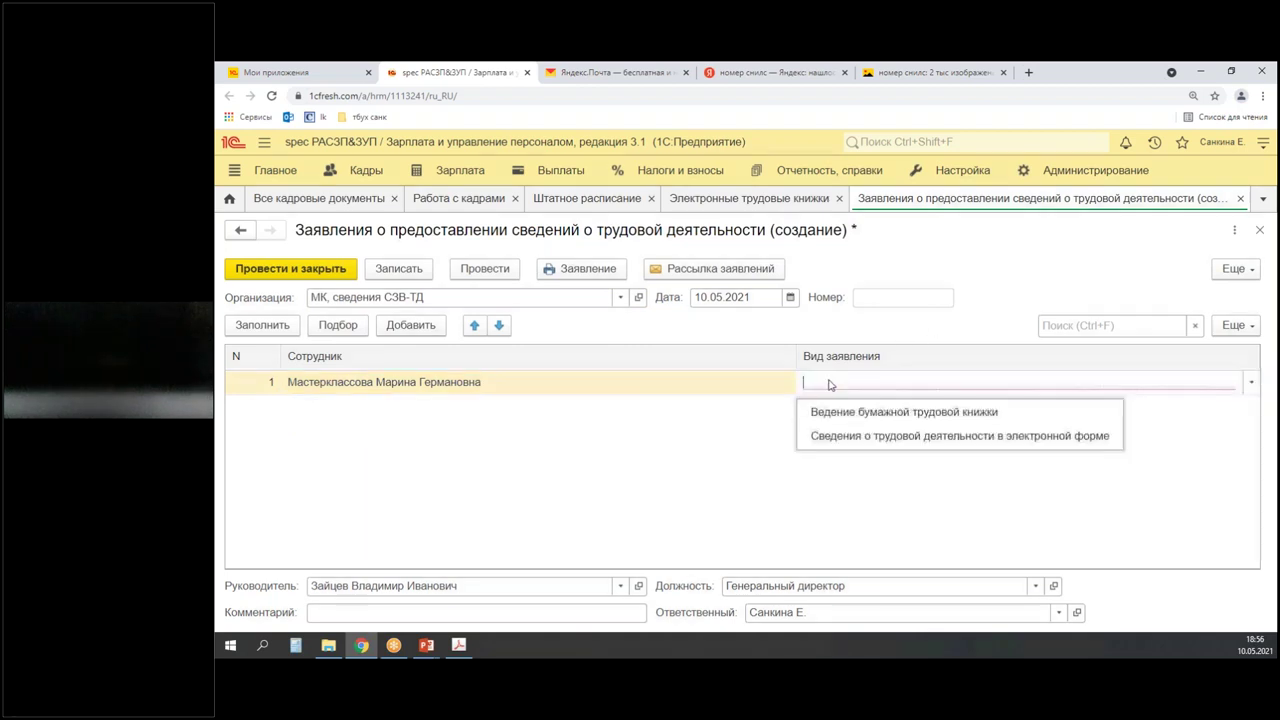
left_click(975, 450)
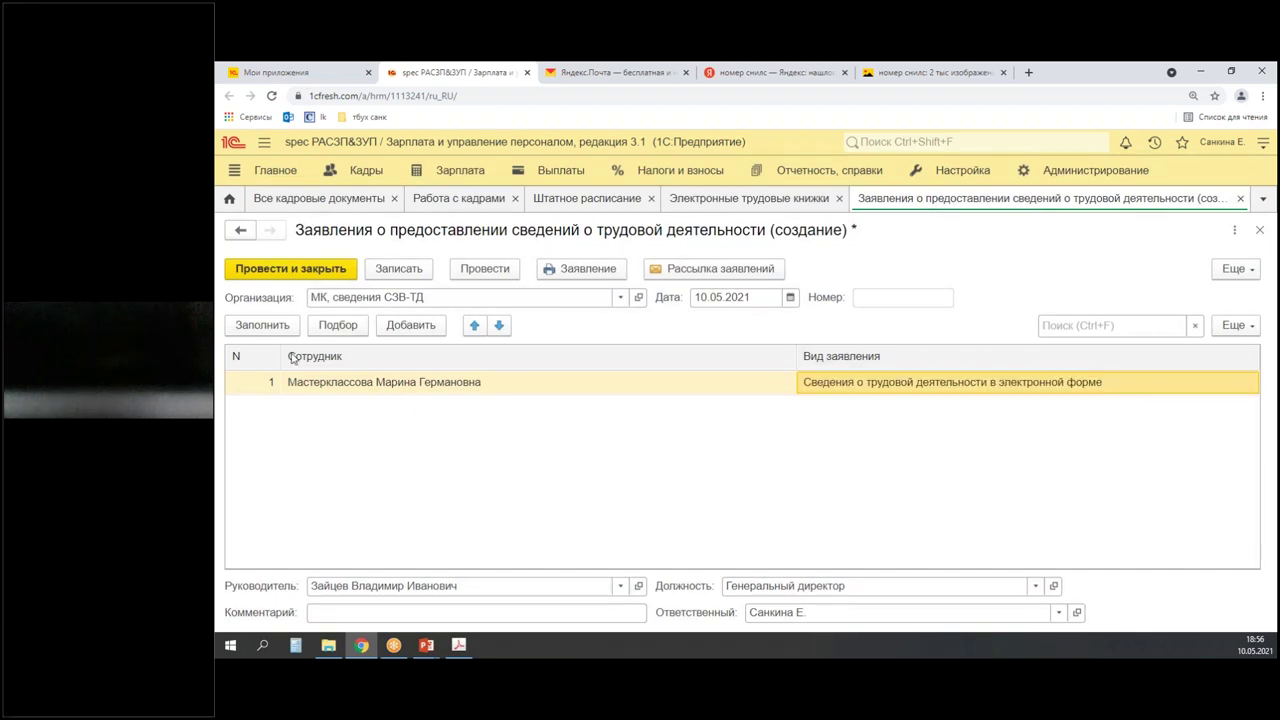
left_click(278, 271)
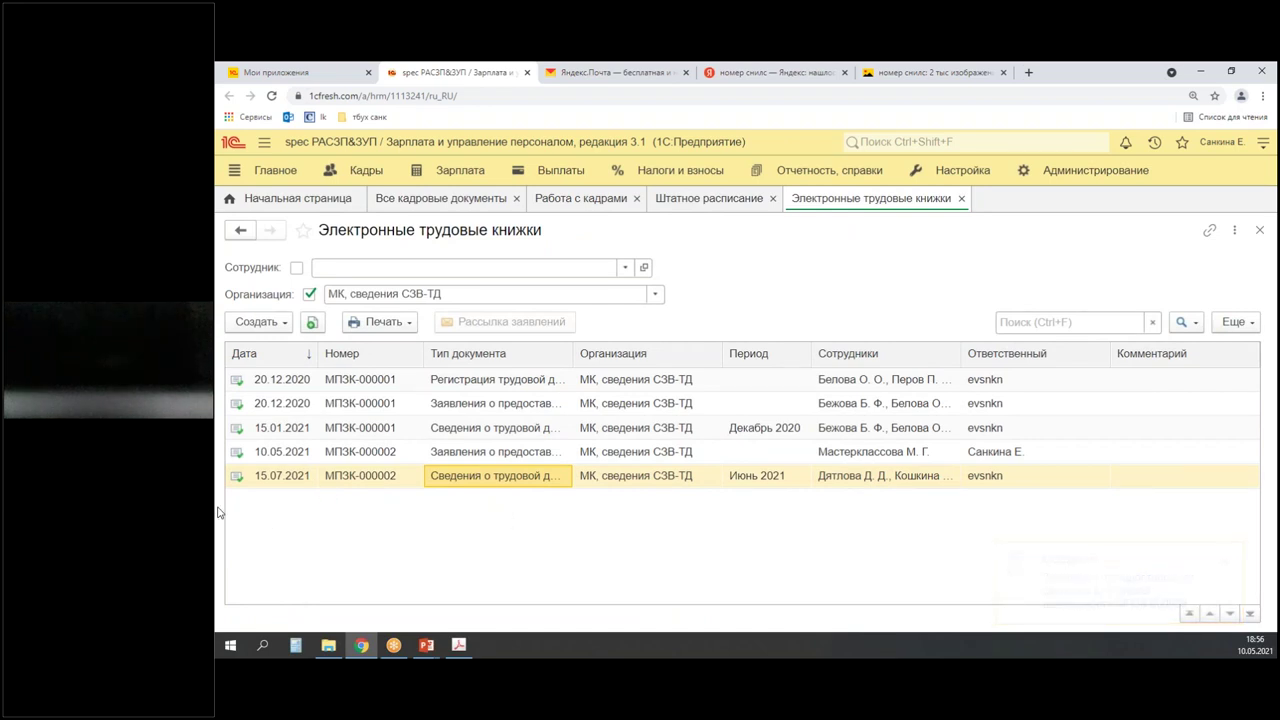
- Frame the 10.05.2021 application row in the journal and handwrite the date 15.06 beside it
mouse_move(226, 438)
left_mouse_down()
mouse_move(749, 508)
mouse_move(1024, 462)
left_mouse_up()
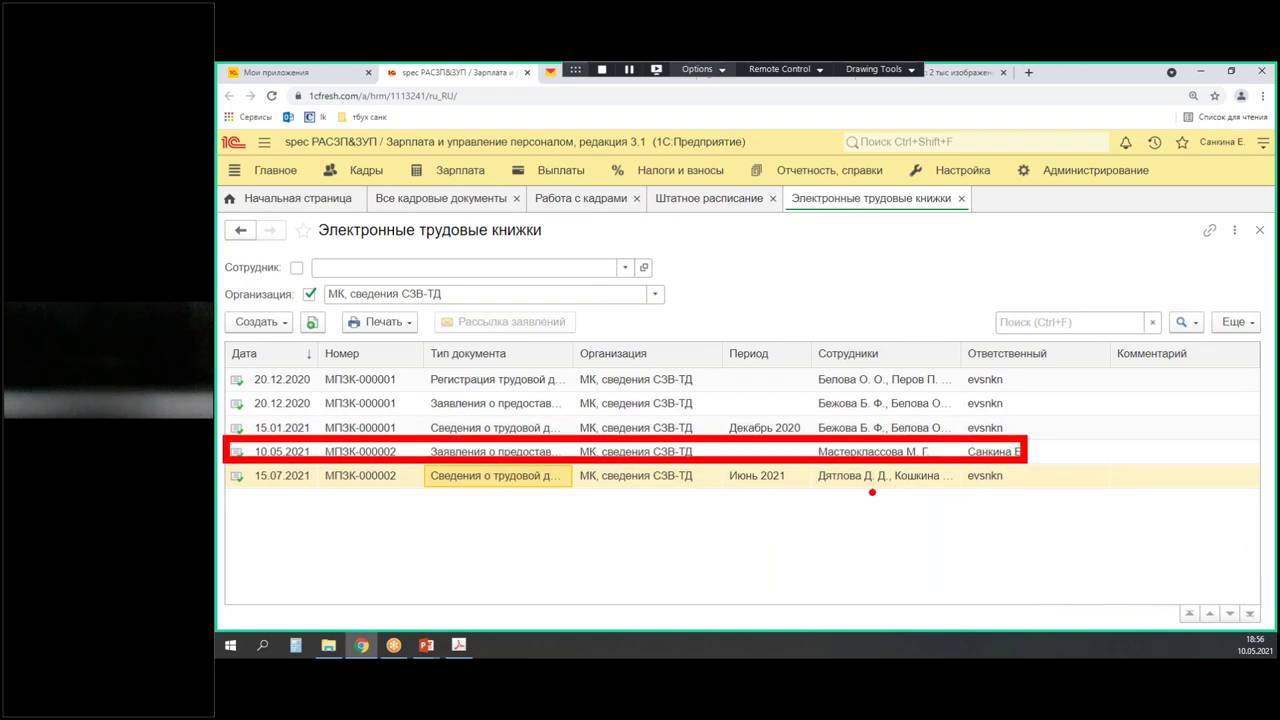
mouse_move(1064, 448)
left_mouse_down()
mouse_move(1079, 427)
mouse_move(1087, 467)
left_mouse_up()
mouse_move(1103, 414)
left_mouse_down()
mouse_move(1133, 438)
mouse_move(1096, 464)
left_mouse_up()
mouse_move(1100, 410)
left_mouse_down()
mouse_move(1142, 400)
mouse_move(1174, 412)
left_mouse_up()
left_click(1144, 467)
mouse_move(1234, 402)
left_mouse_down()
mouse_move(1214, 455)
mouse_move(1214, 432)
left_mouse_up()
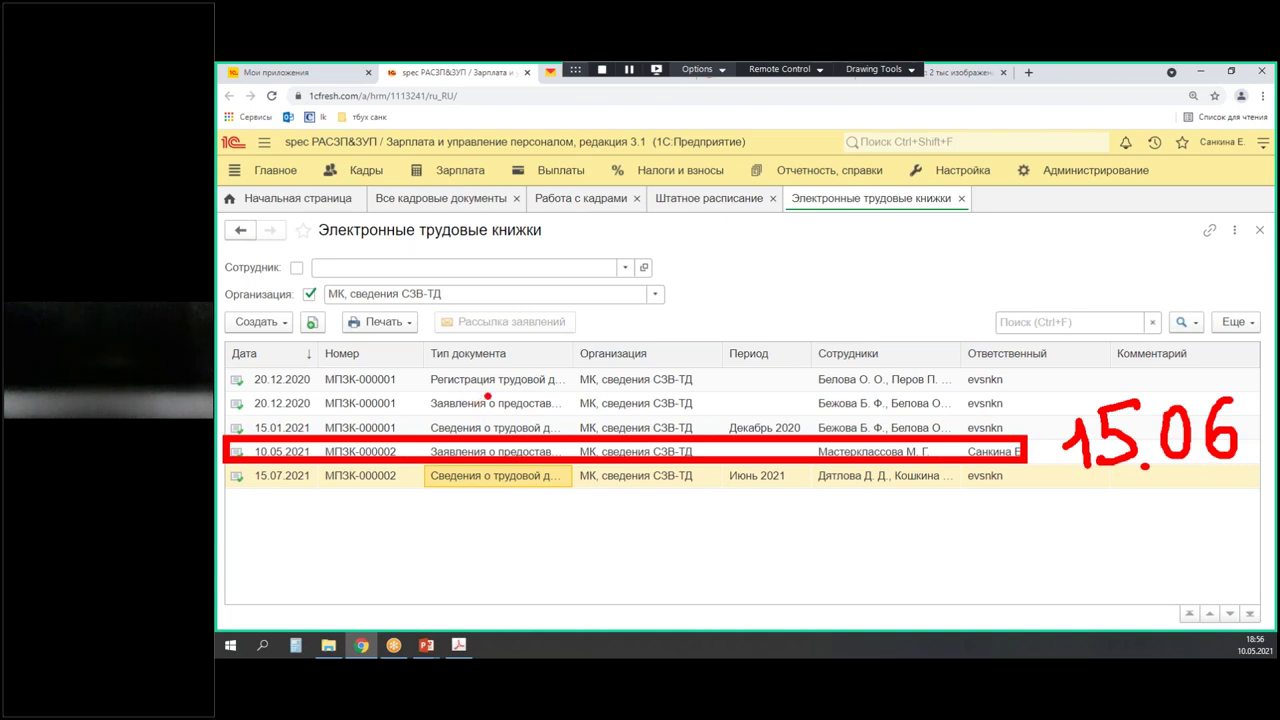
- Find the Прием на работу document dated 10.05.2021 in Все кадровые документы and frame its row
left_click(450, 202)
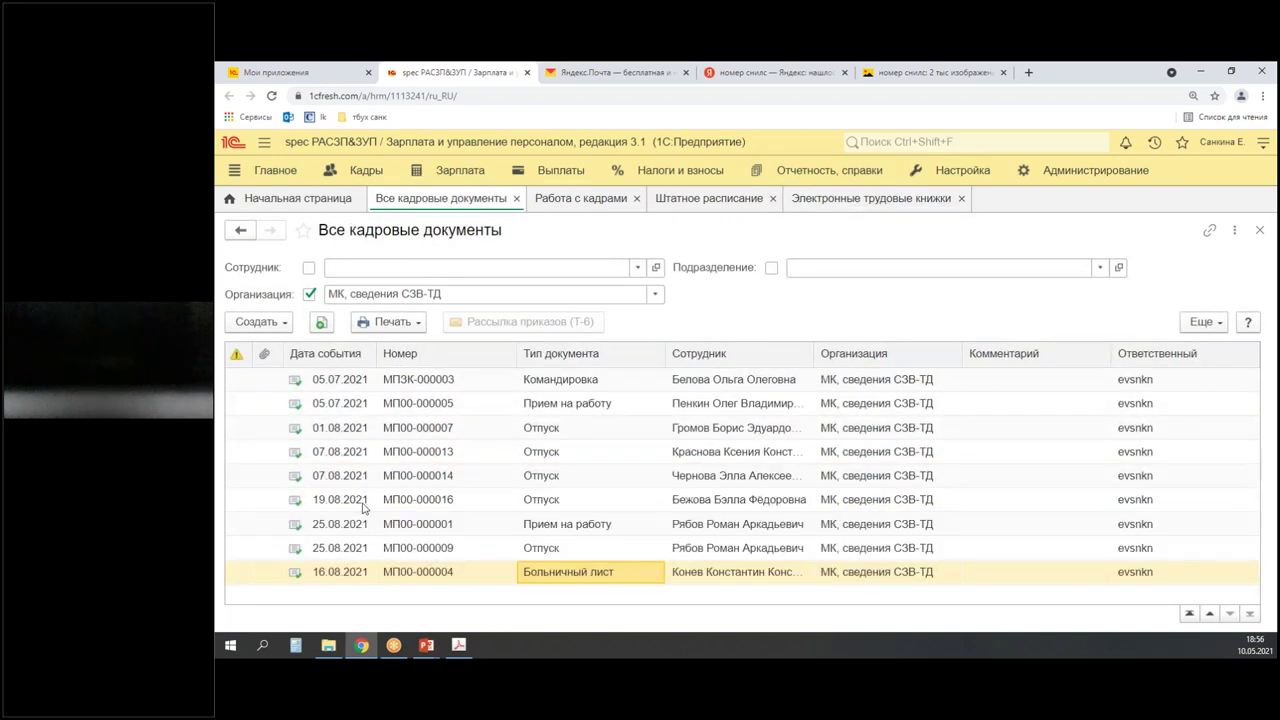
scroll(349, 478, "up", 3)
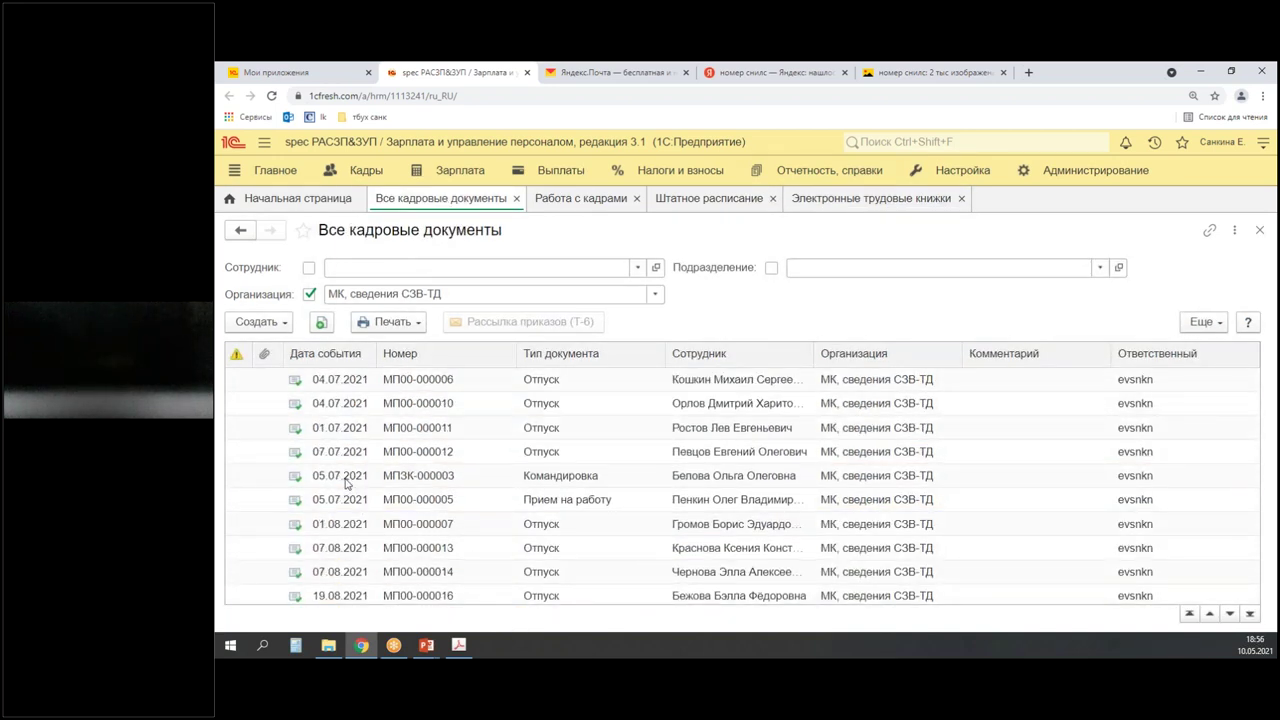
scroll(347, 484, "up", 1)
scroll(347, 484, "up", 5)
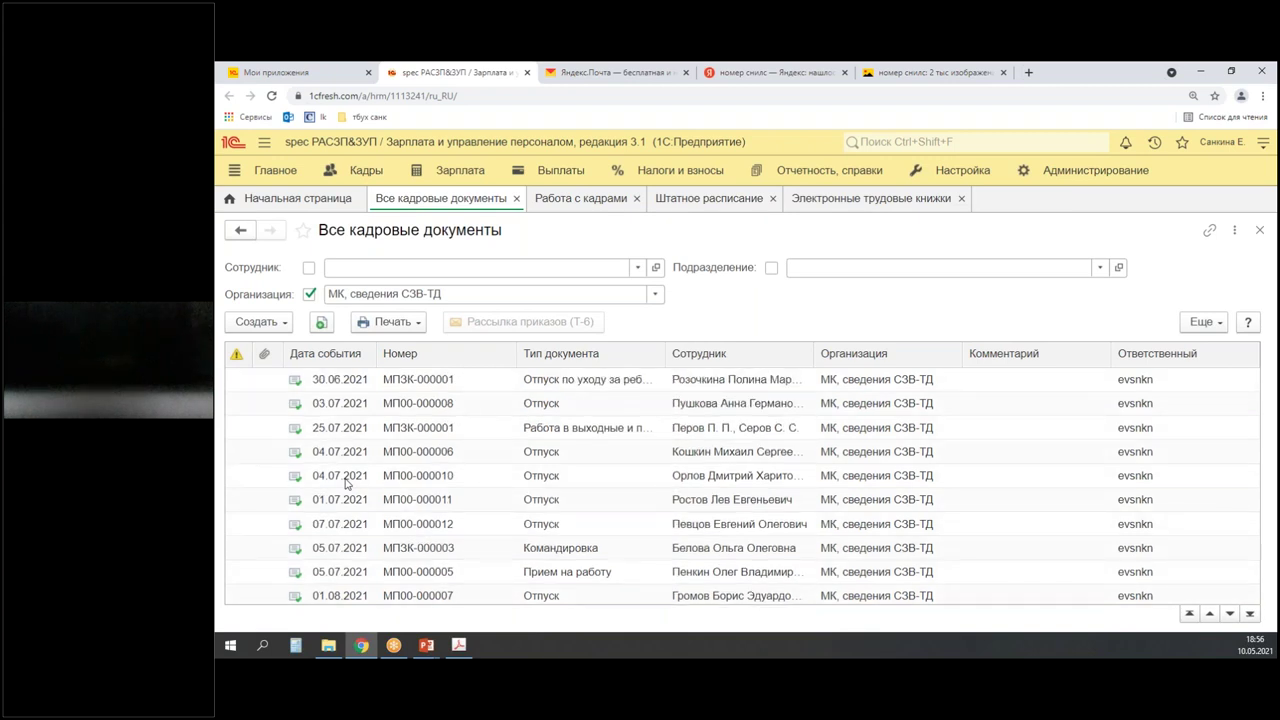
scroll(349, 487, "up", 2)
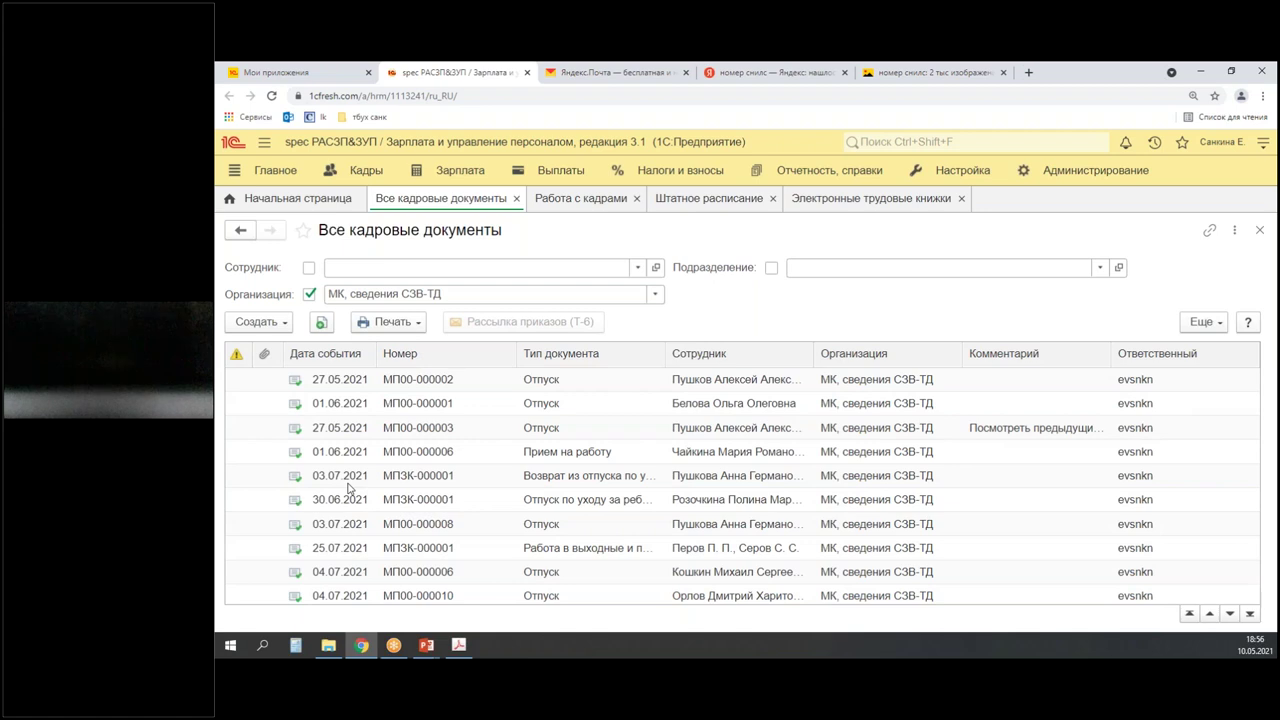
scroll(347, 488, "up", 2)
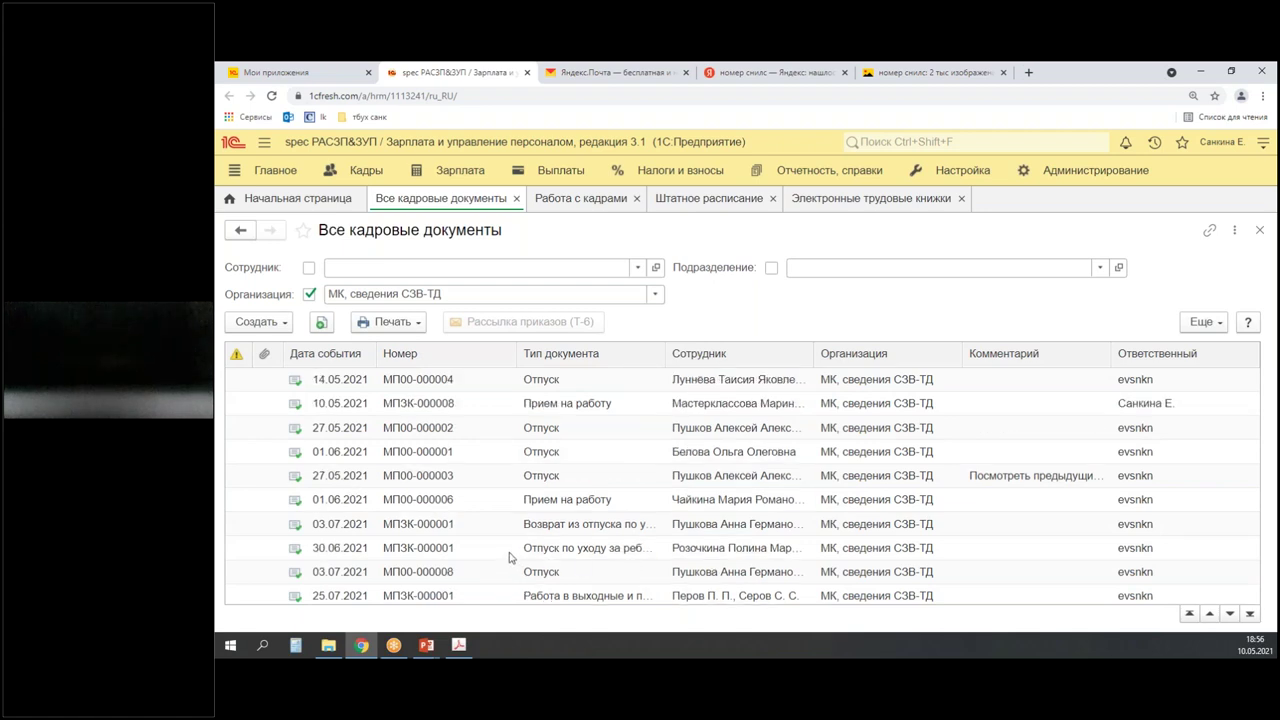
mouse_move(277, 390)
left_mouse_down()
mouse_move(344, 430)
mouse_move(872, 430)
mouse_move(915, 413)
left_mouse_up()
left_click(915, 427)
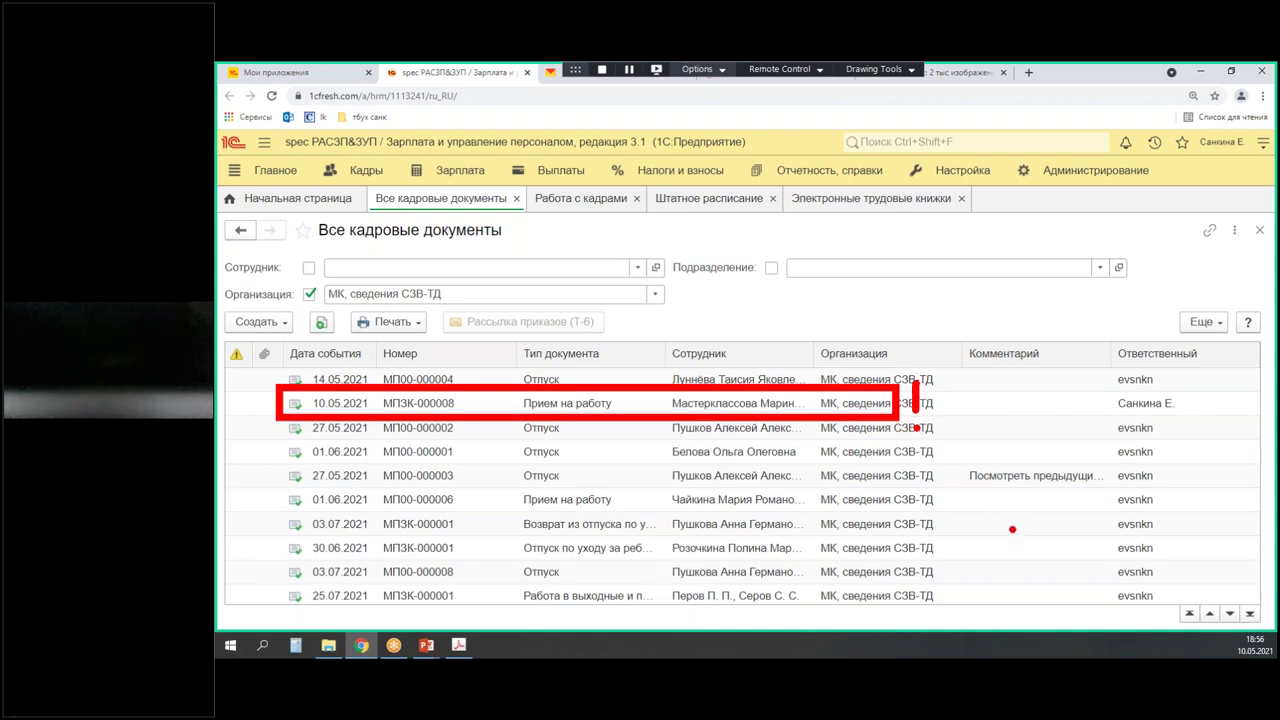
key("Escape")
- Return to Электронные трудовые книжки and create a Сведения о трудовой деятельности работников, СЗВ-ТД document dated 11.05.2021
left_click(862, 206)
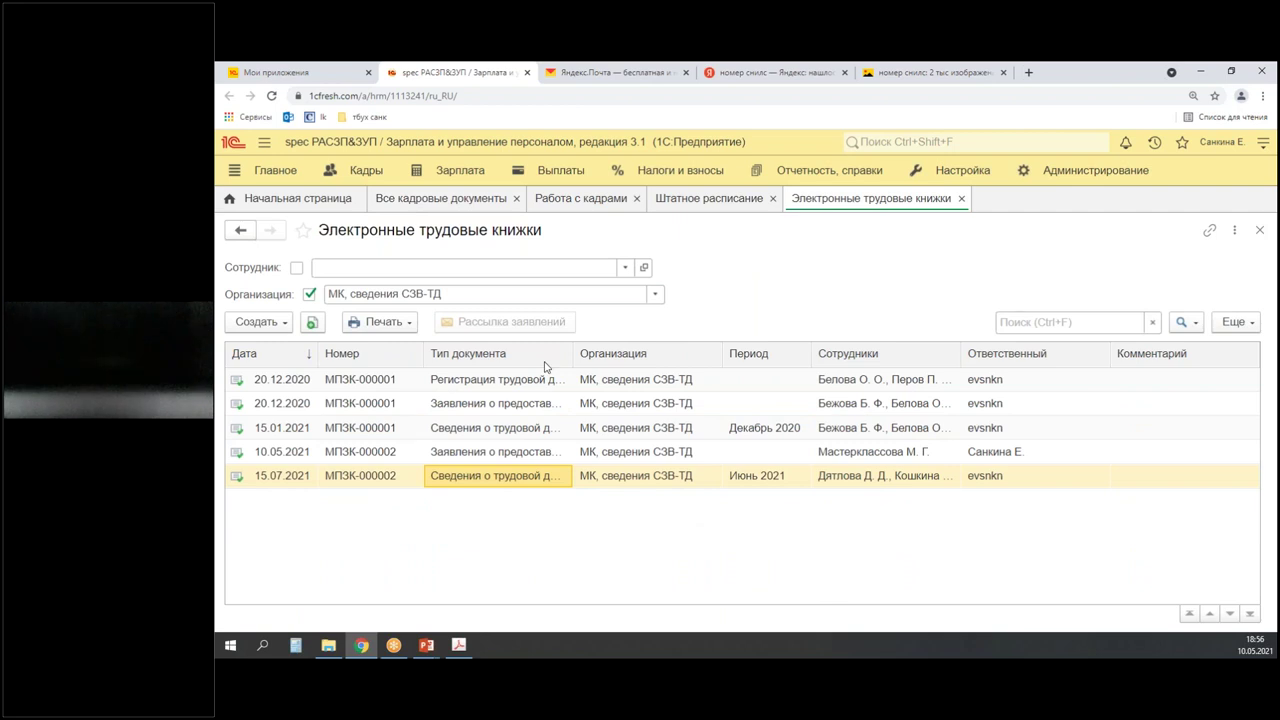
left_click(255, 324)
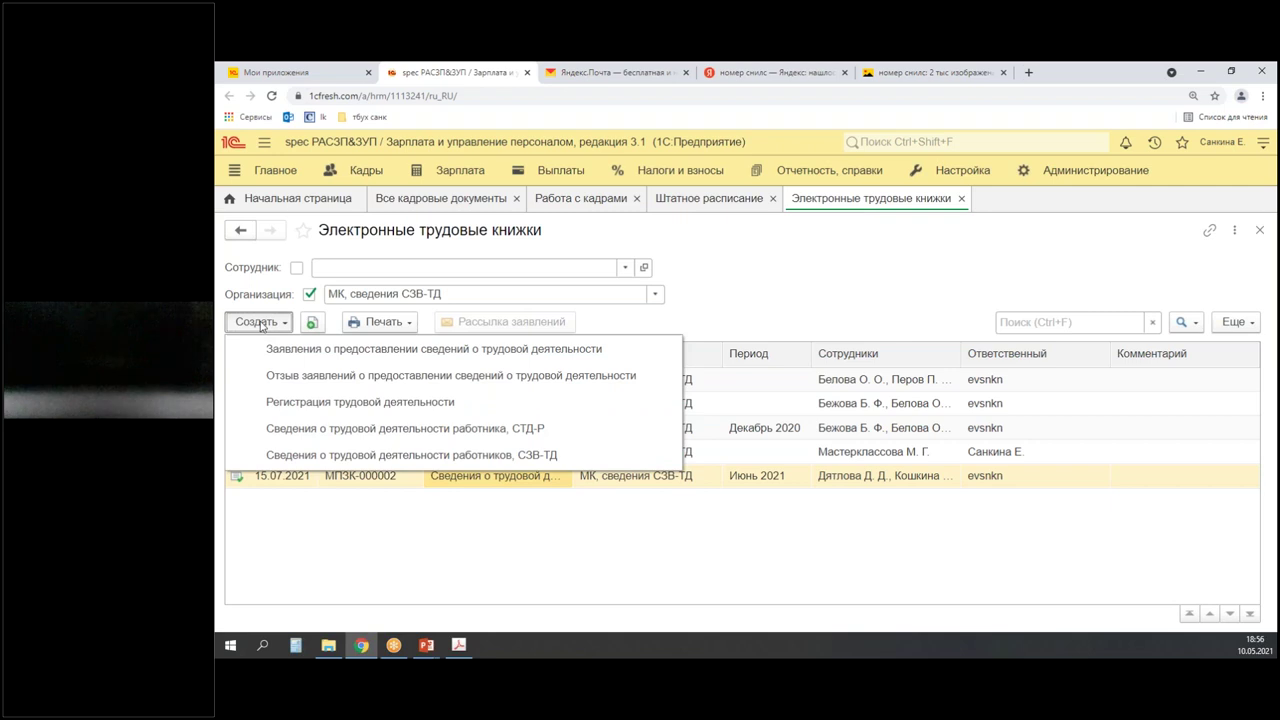
left_click(377, 456)
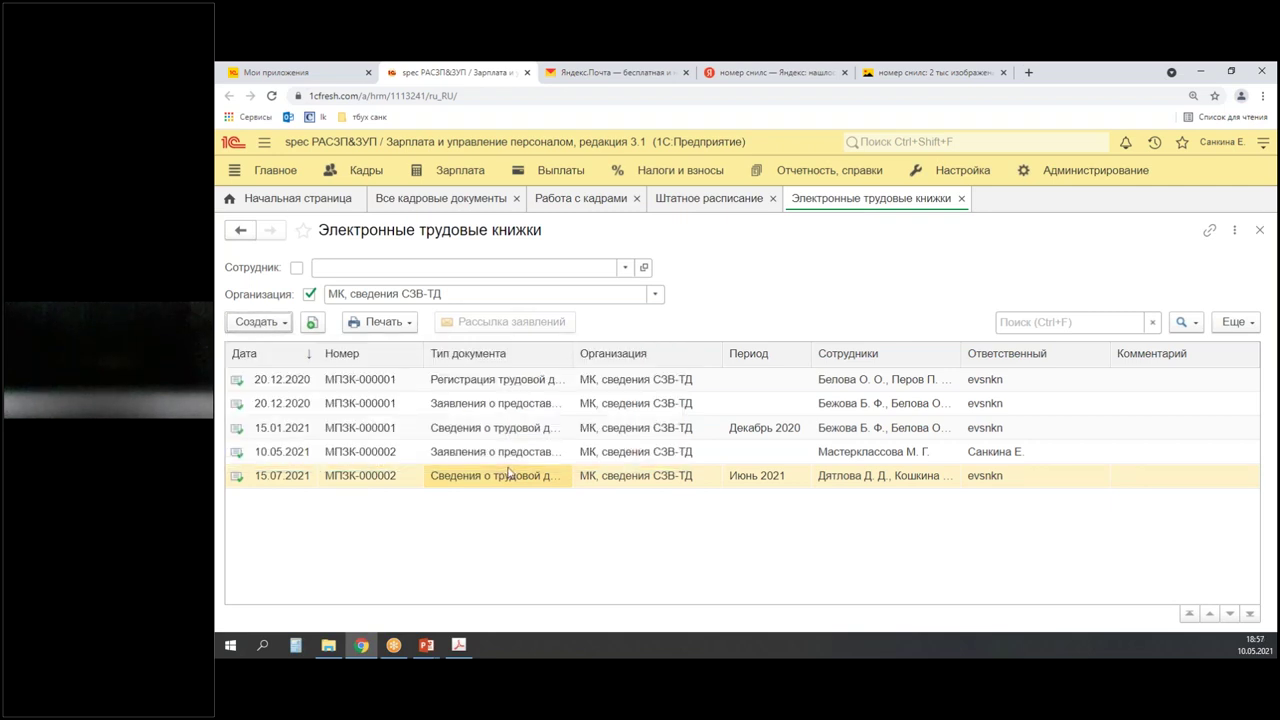
type("11.05.")
key("Tab")
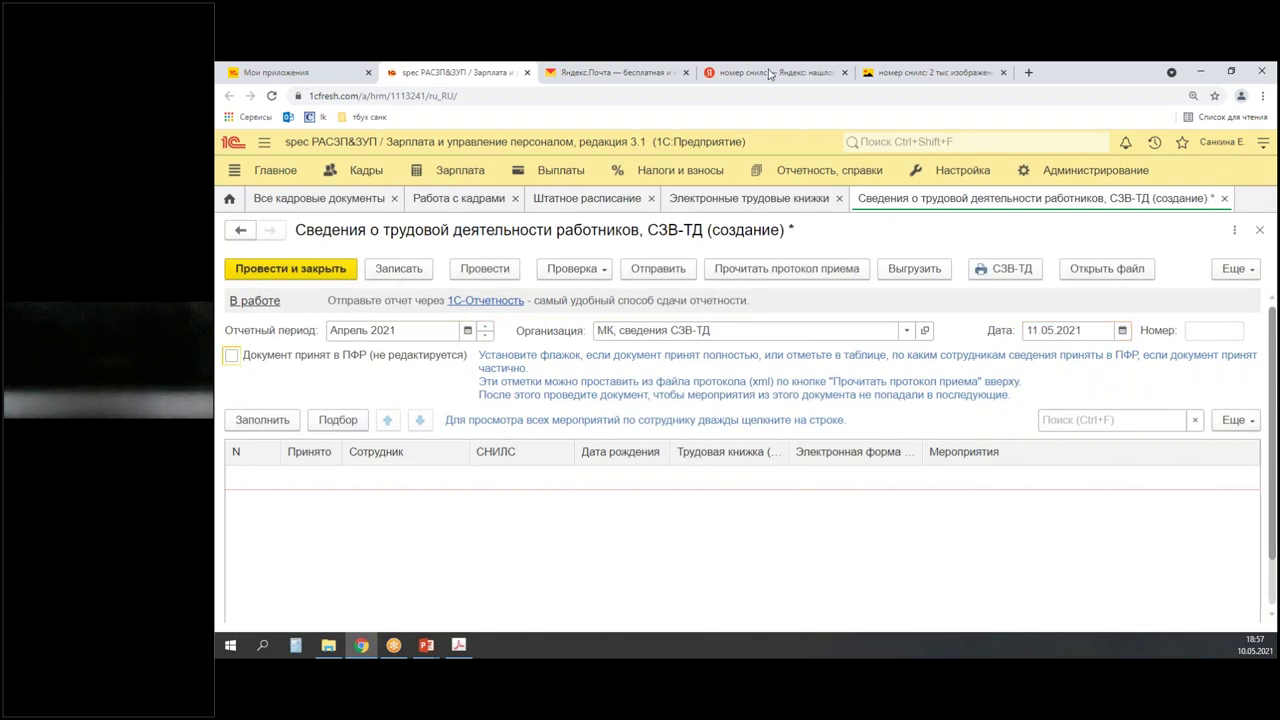
- Set Отчетный период to Май 2021, fill the СЗВ-ТД employee table automatically, and post the document
left_click(484, 326)
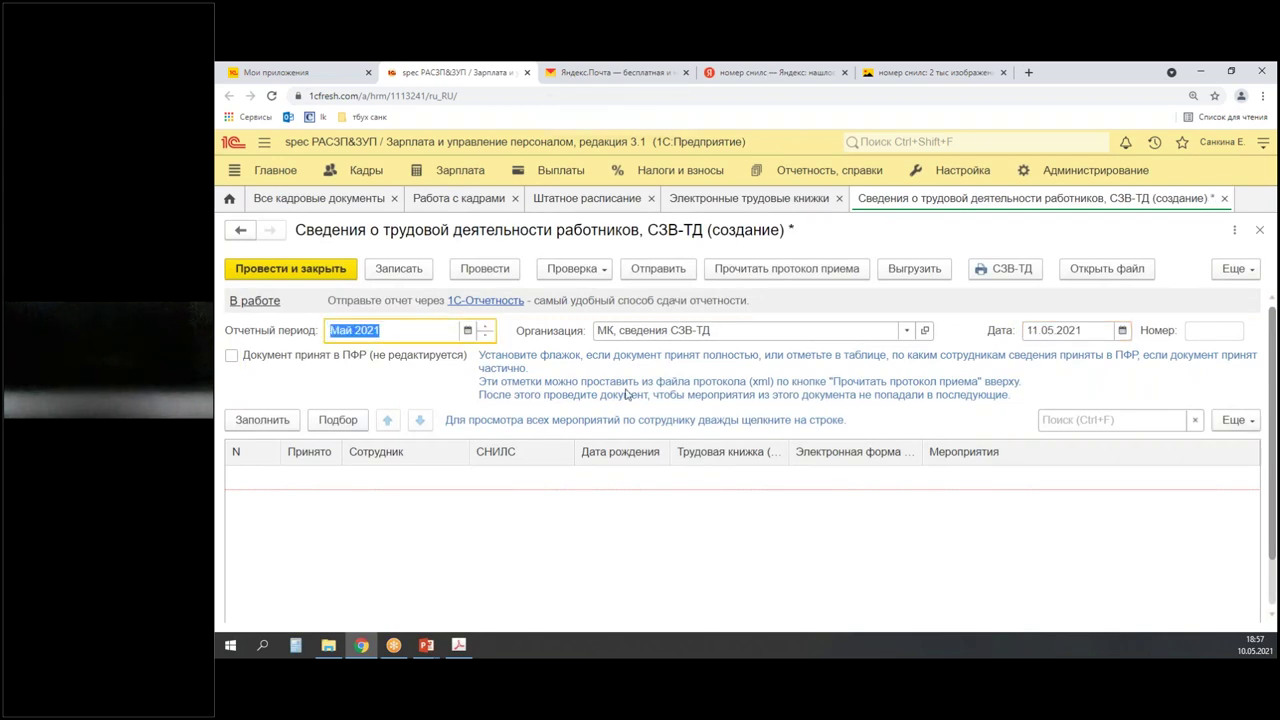
left_click(263, 420)
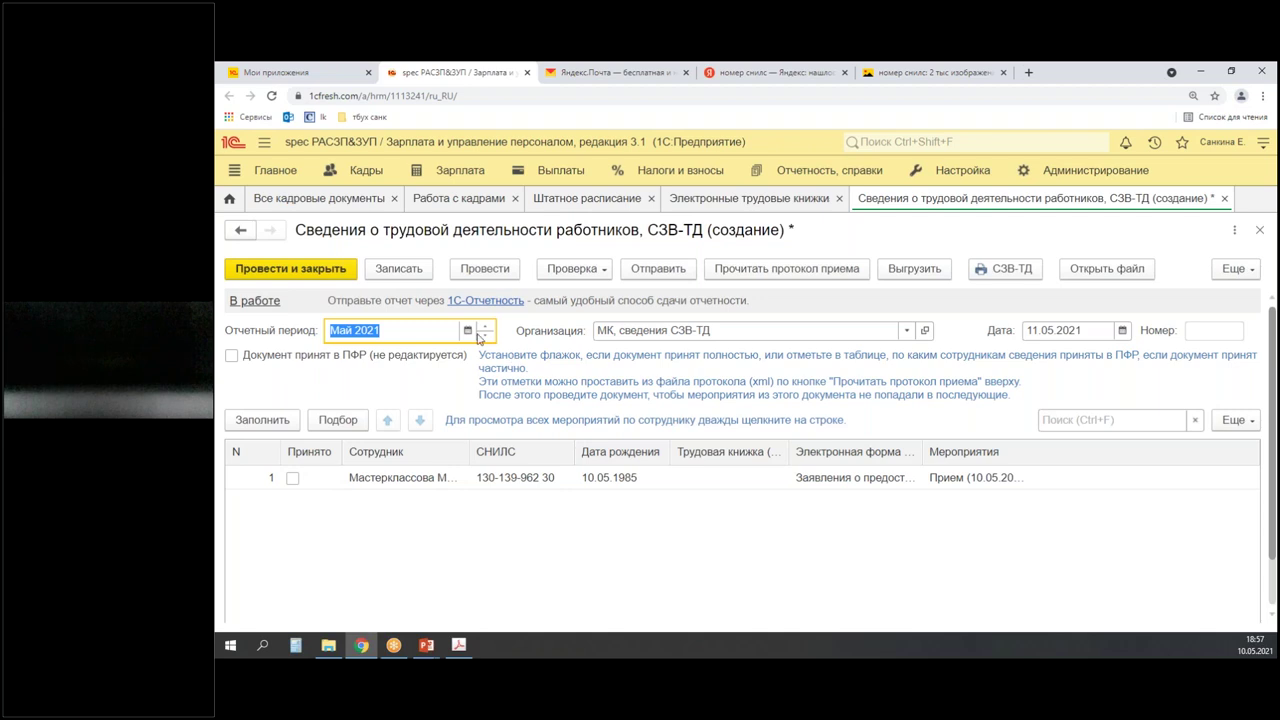
left_click(485, 270)
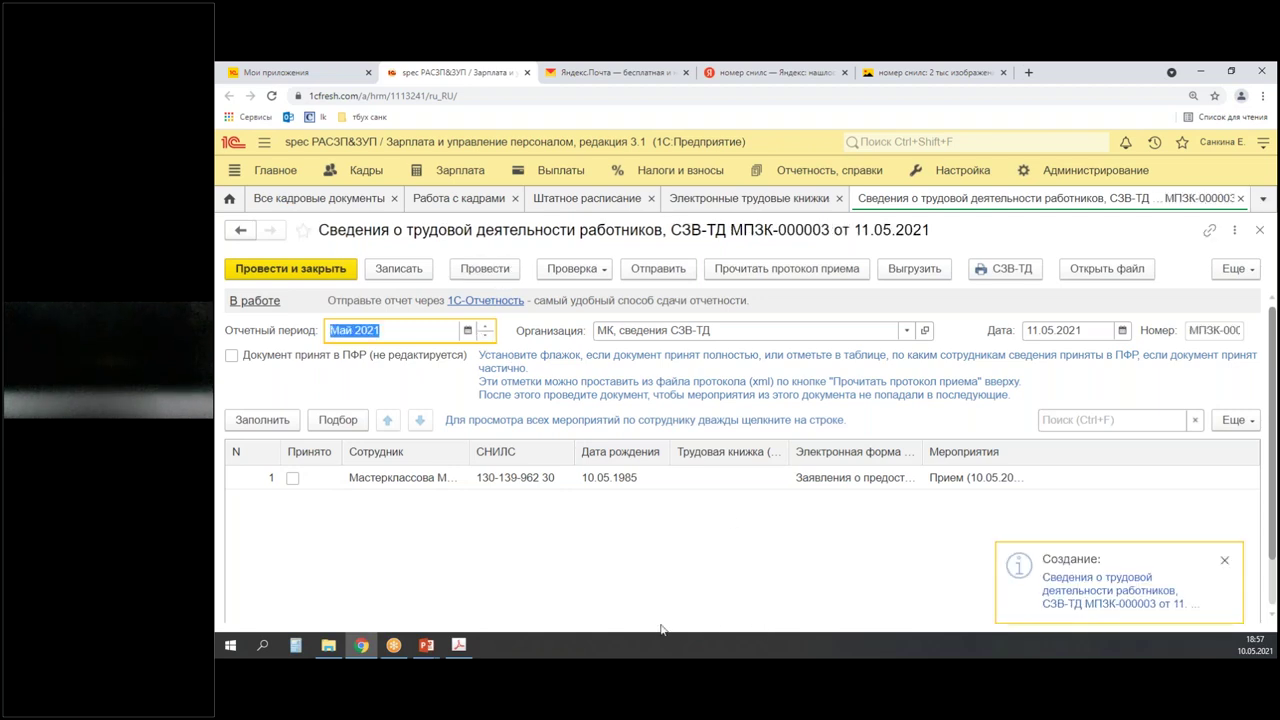
- Open the employee's Мероприятия from the СЗВ-ТД row, and frame the Прием event and the Сведения в электронной форме (заявление) field
mouse_move(434, 466)
left_mouse_down()
mouse_move(466, 460)
mouse_move(463, 478)
mouse_move(483, 468)
left_mouse_up()
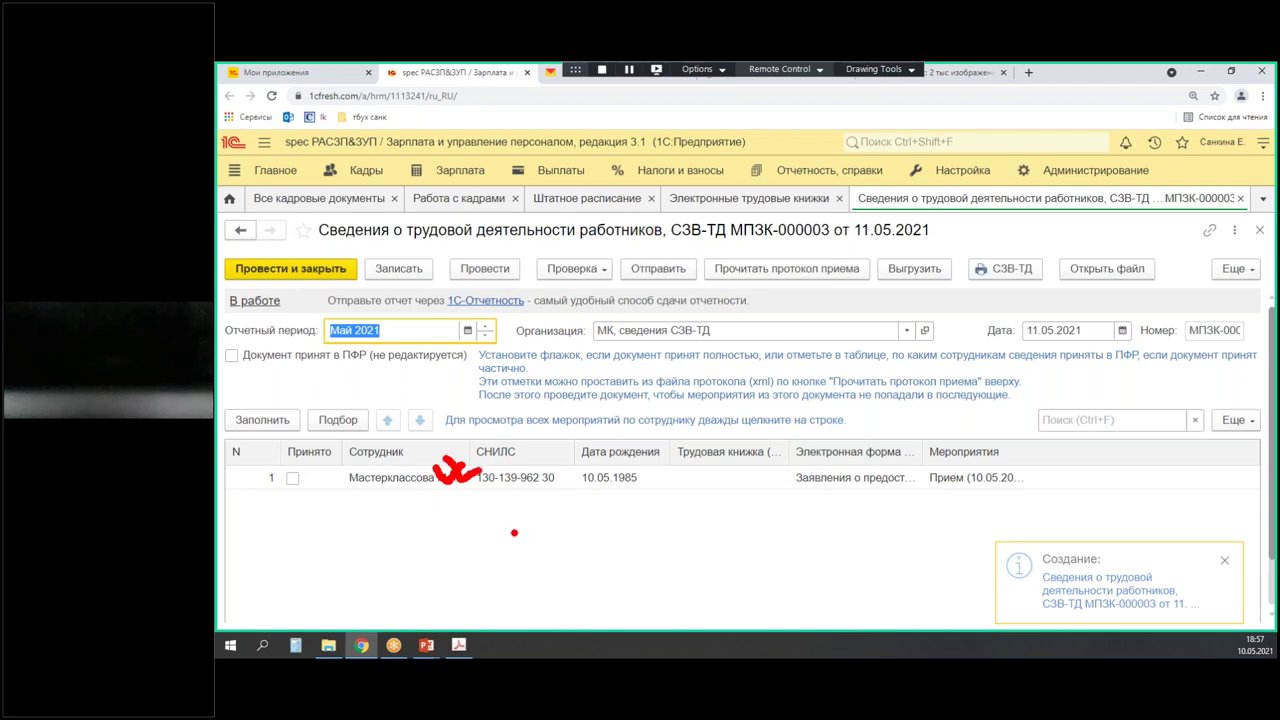
left_click(437, 478)
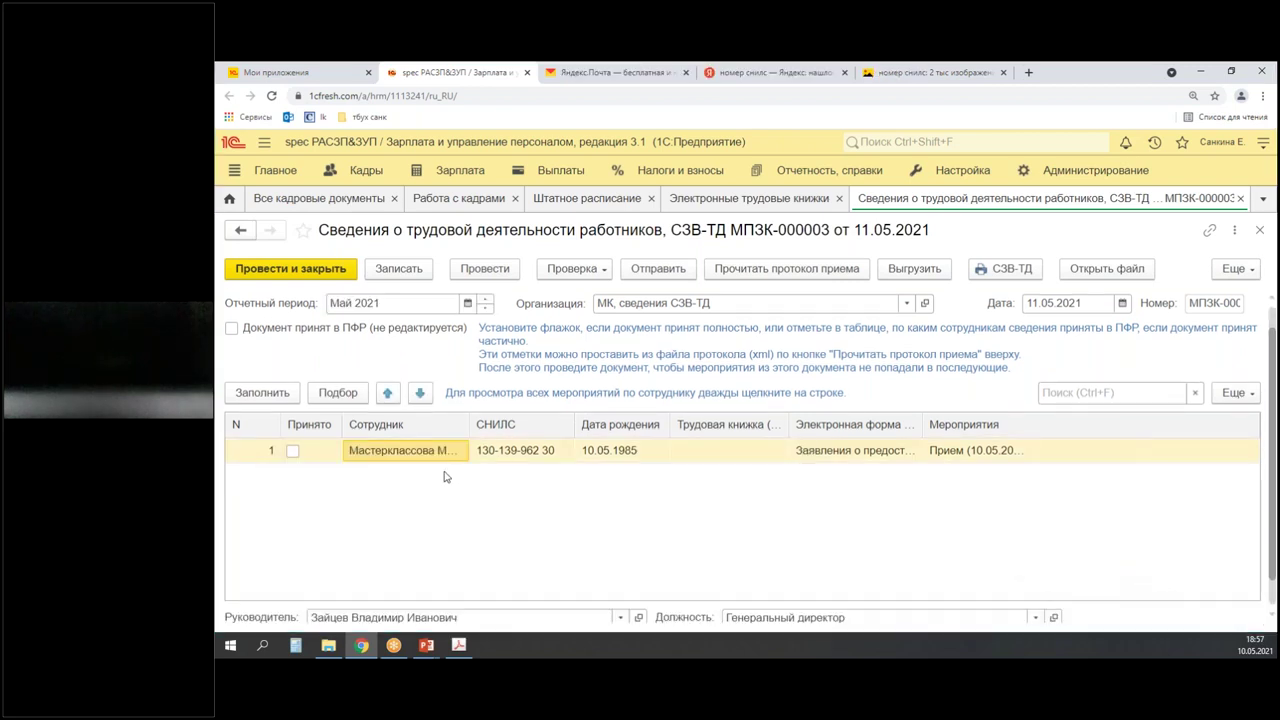
double_click(440, 455)
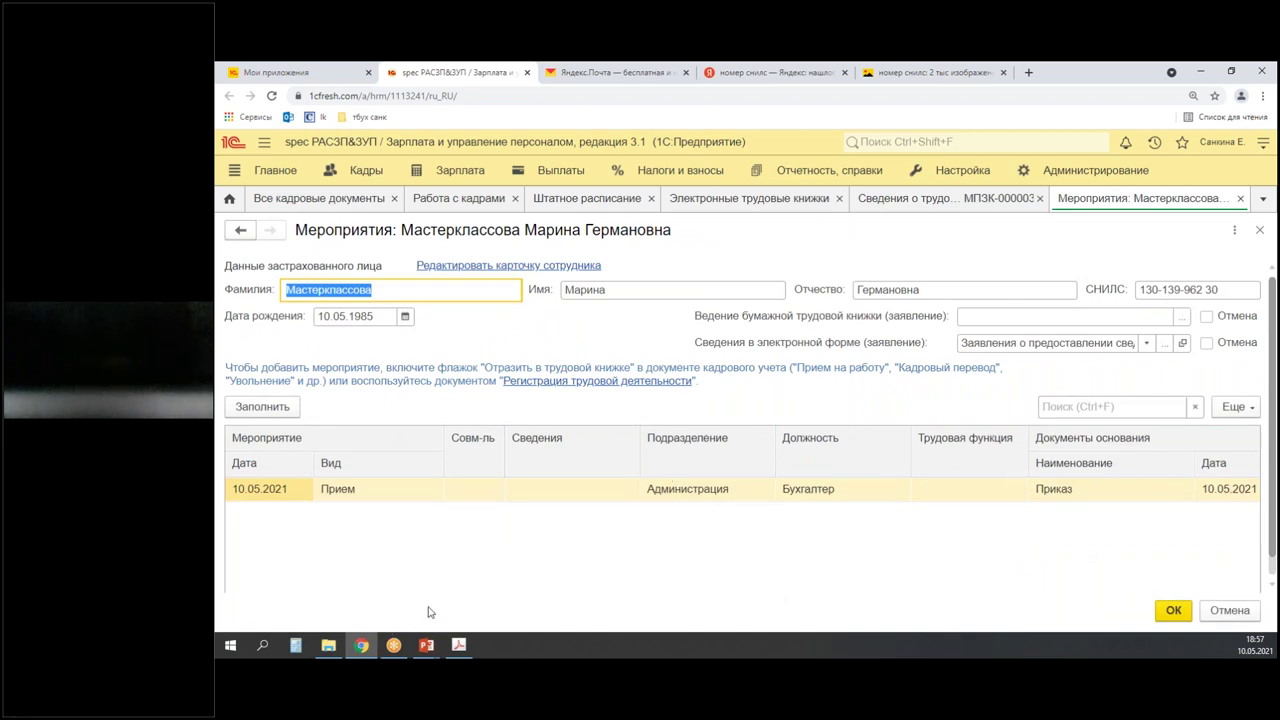
mouse_move(217, 464)
left_mouse_down()
mouse_move(298, 504)
mouse_move(382, 503)
left_mouse_up()
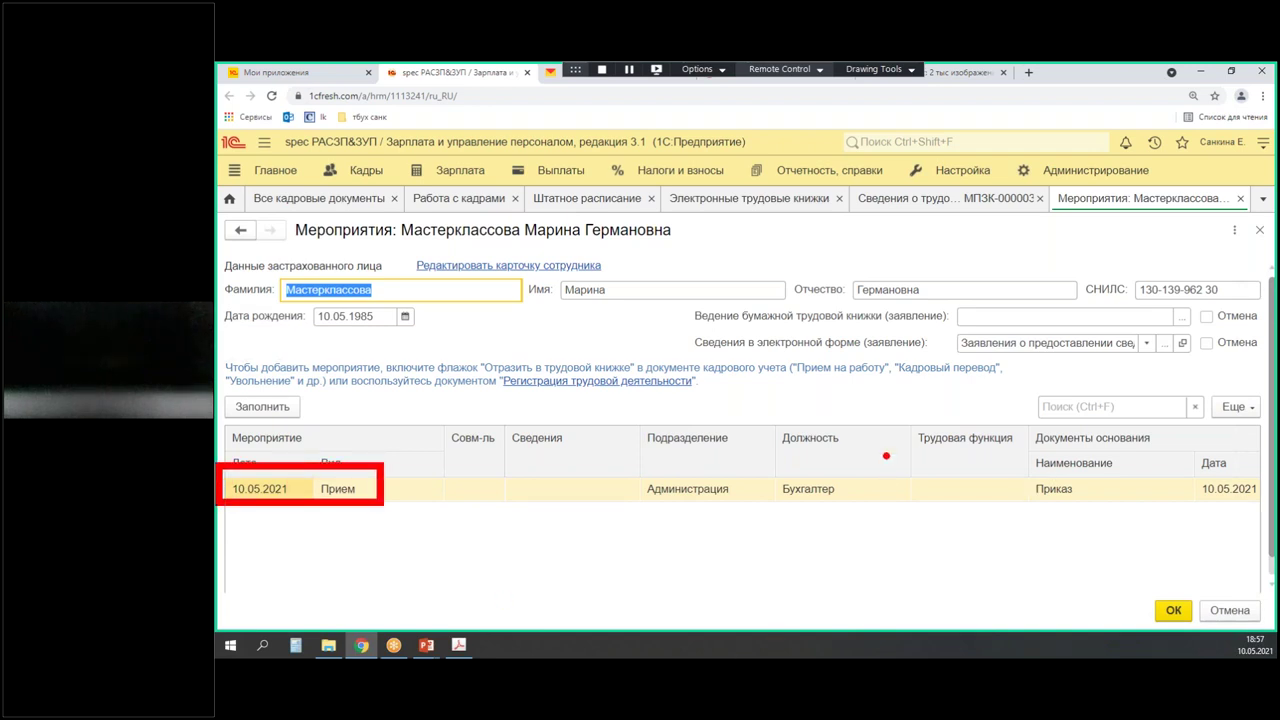
mouse_move(673, 325)
left_mouse_down()
mouse_move(918, 366)
mouse_move(1210, 362)
left_mouse_up()
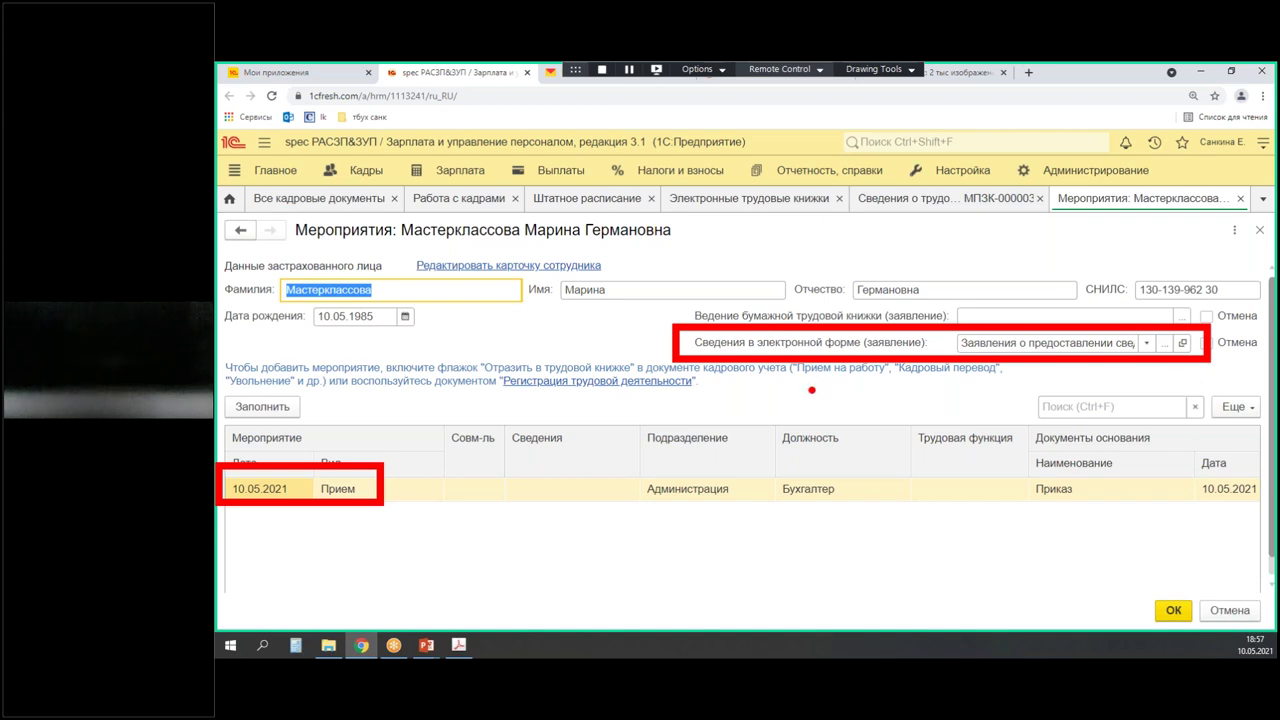
- Close the Мероприятия form, open the СЗВ-ТД print form, and frame the Подано заявление о предоставлении сведений о трудовой деятельности line
left_click(1240, 198)
left_click(1005, 272)
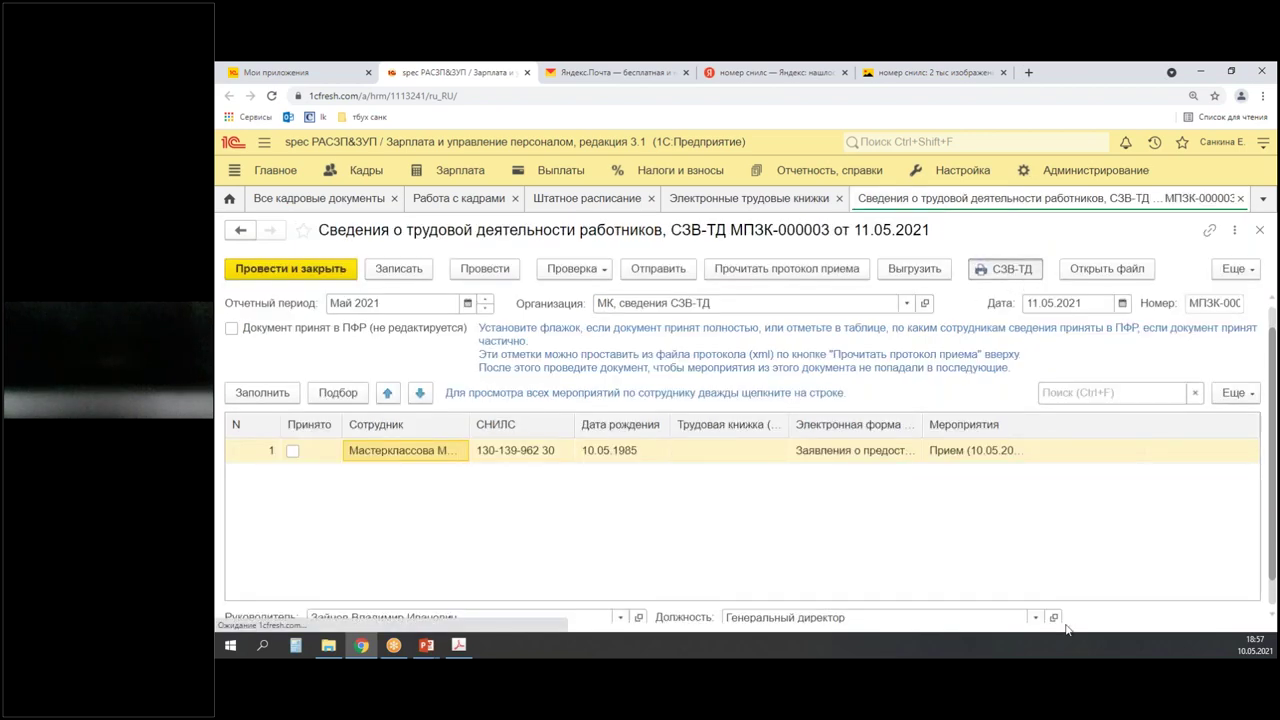
scroll(927, 404, "down", 2)
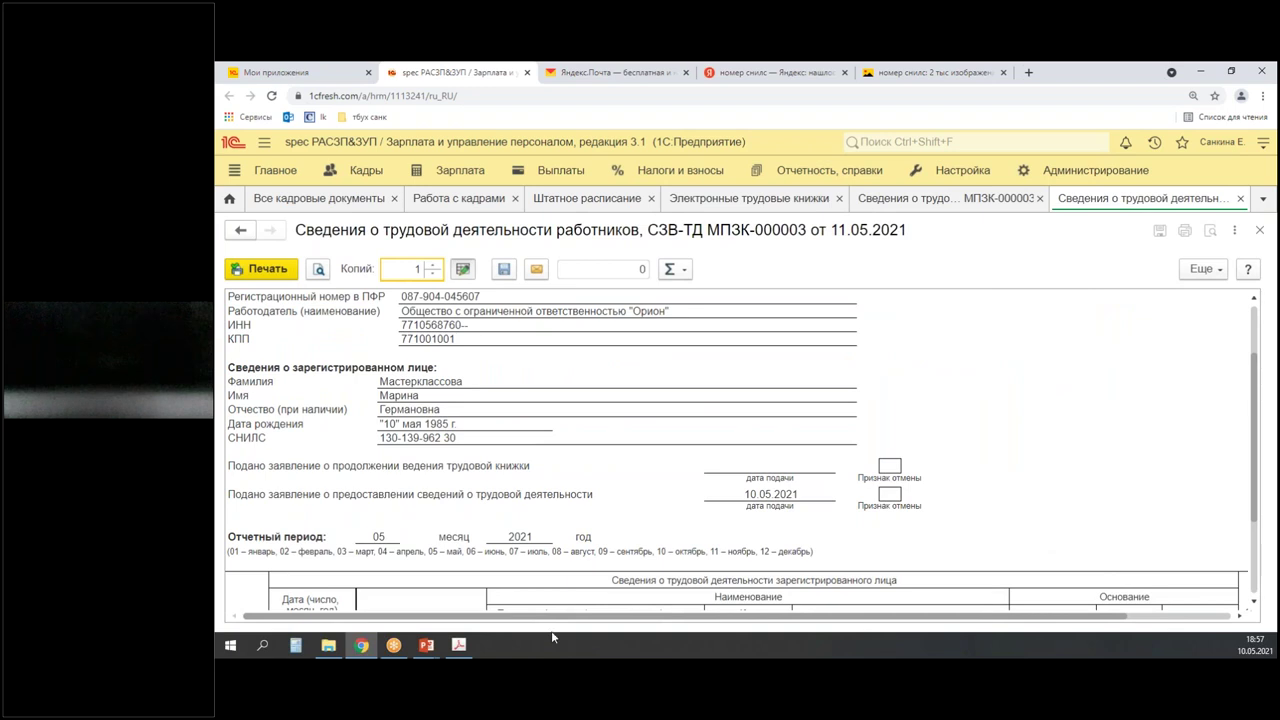
mouse_move(216, 471)
left_mouse_down()
mouse_move(669, 523)
mouse_move(931, 529)
mouse_move(930, 518)
left_mouse_up()
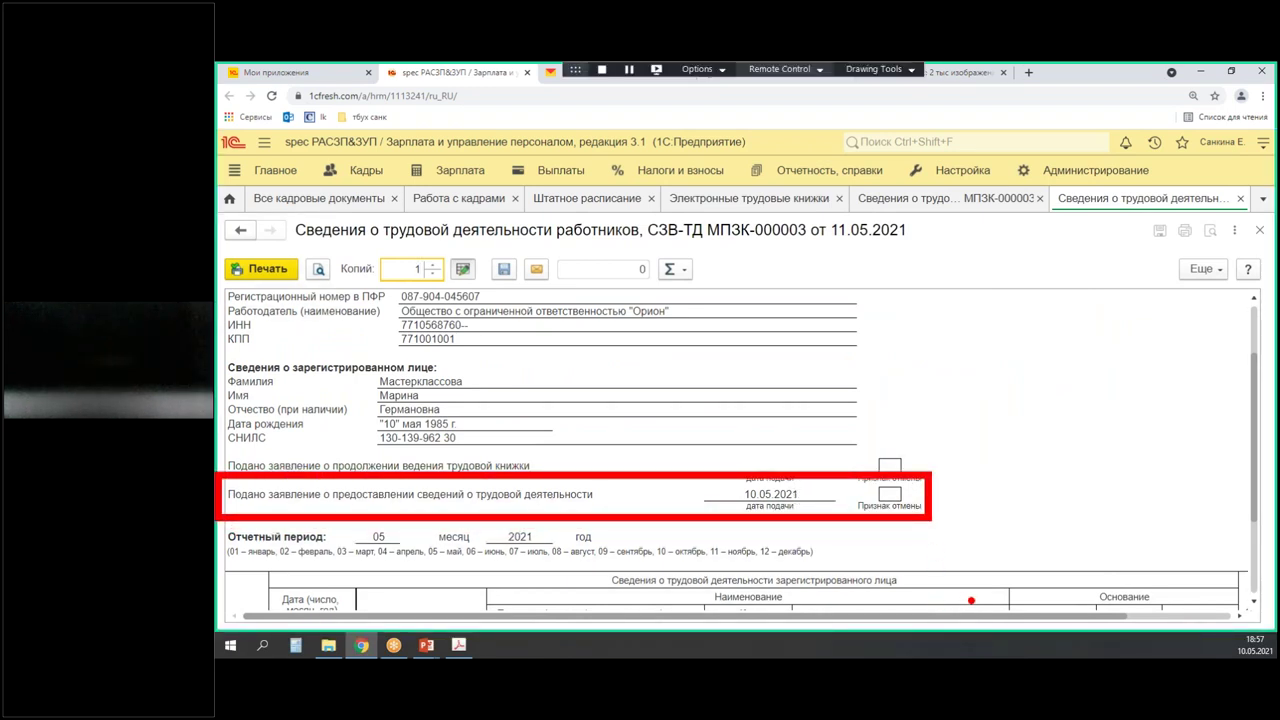
- In the СЗВ-ТД print form, frame the ПРИЕМ entry and the Код выполняемой функции column, underline the column heading, and clear the marks
scroll(905, 477, "down", 4)
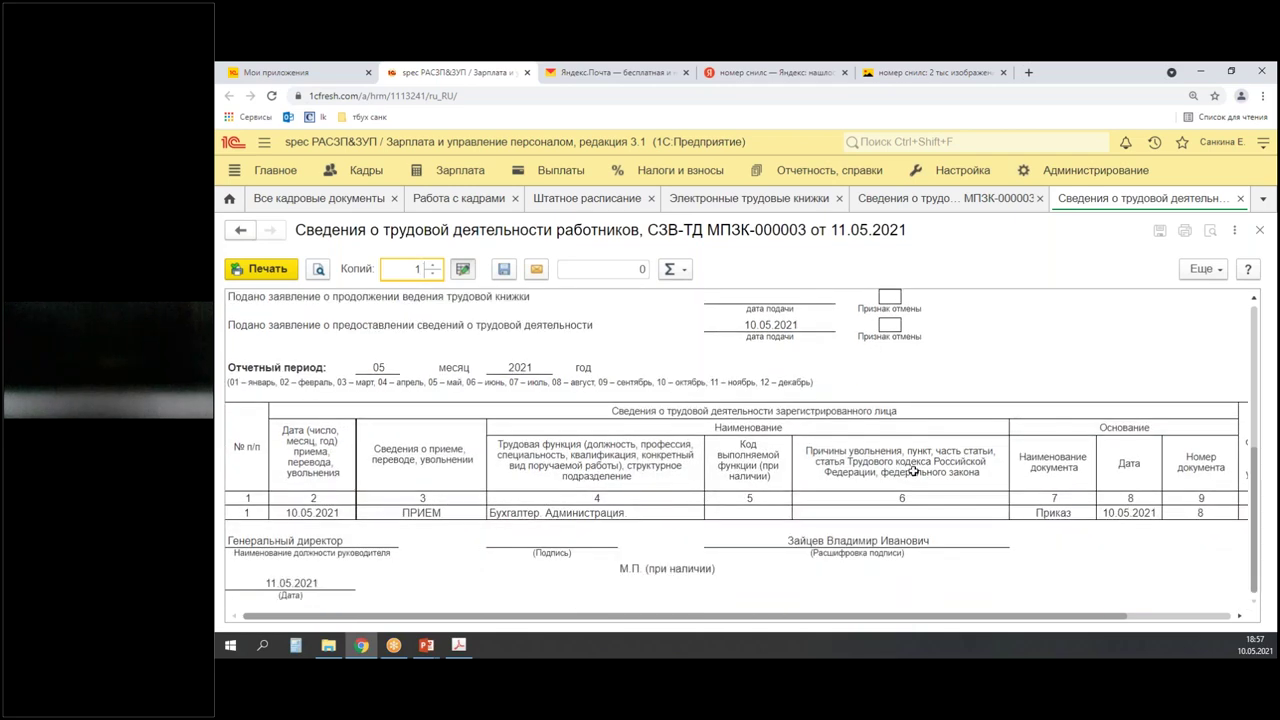
left_click_drag(368, 489, 466, 530)
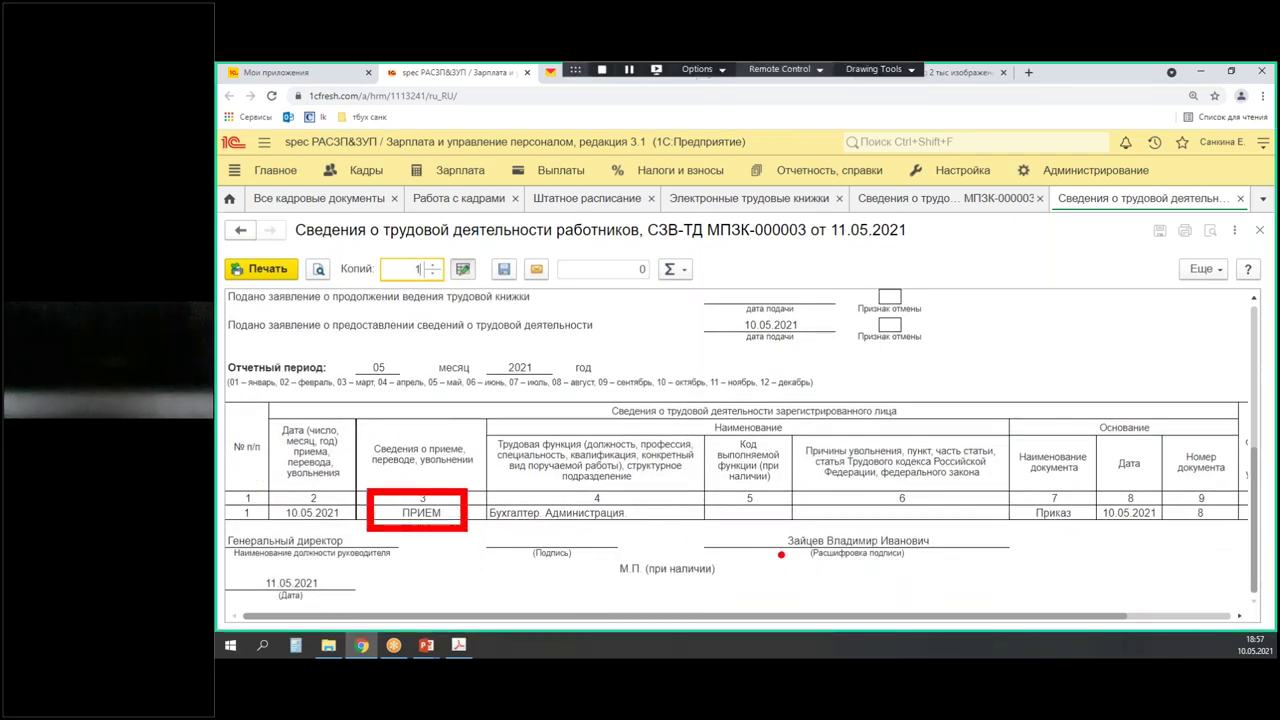
mouse_move(690, 422)
left_mouse_down()
mouse_move(714, 462)
mouse_move(800, 532)
left_mouse_up()
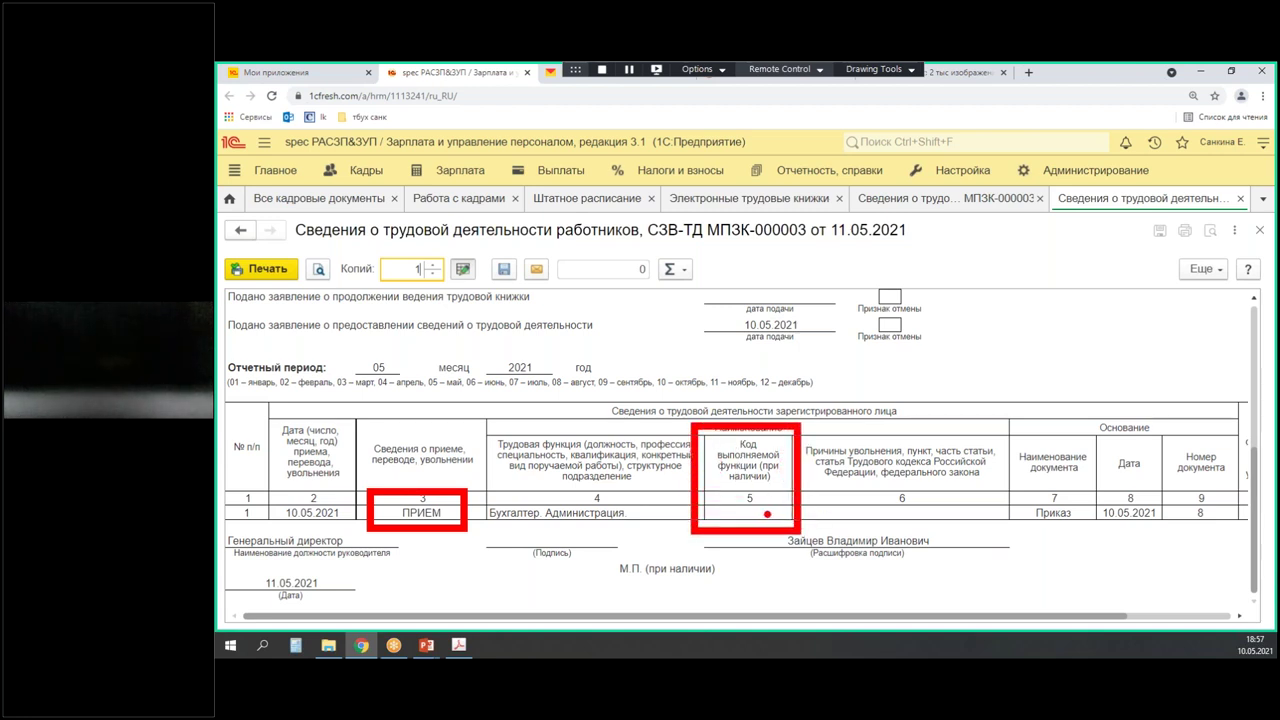
left_click_drag(760, 488, 723, 488)
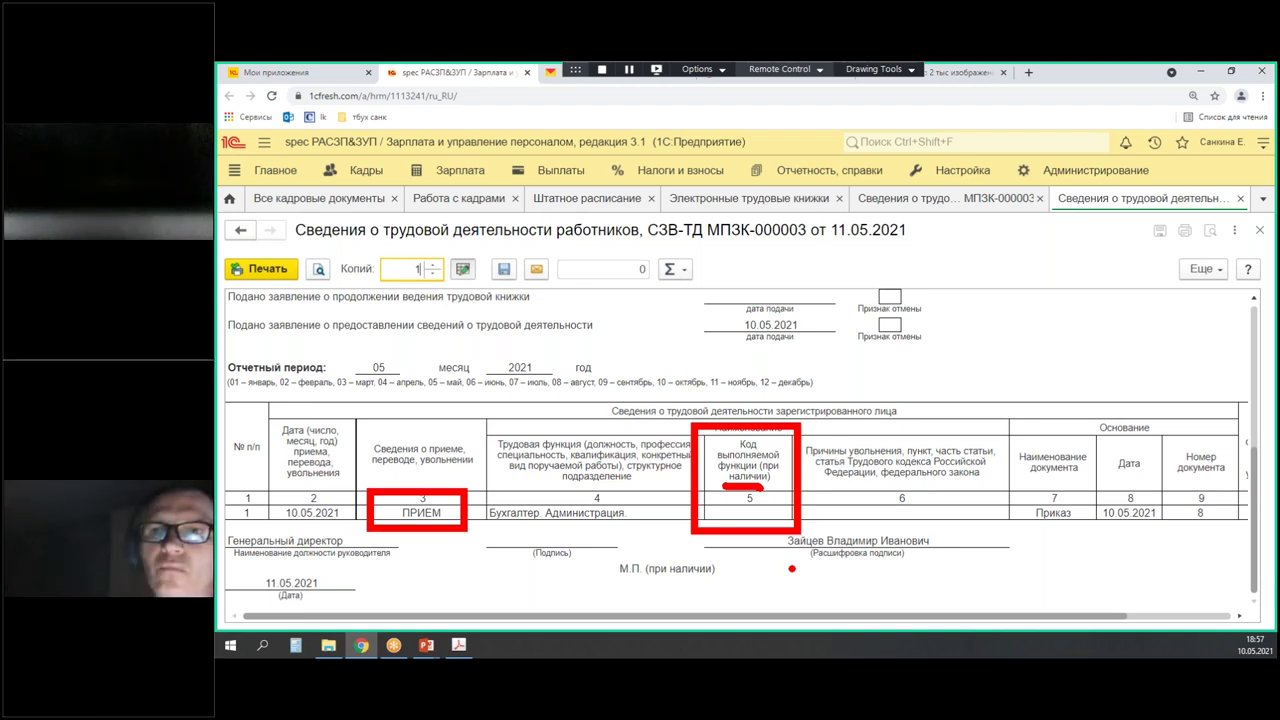
key("Escape")
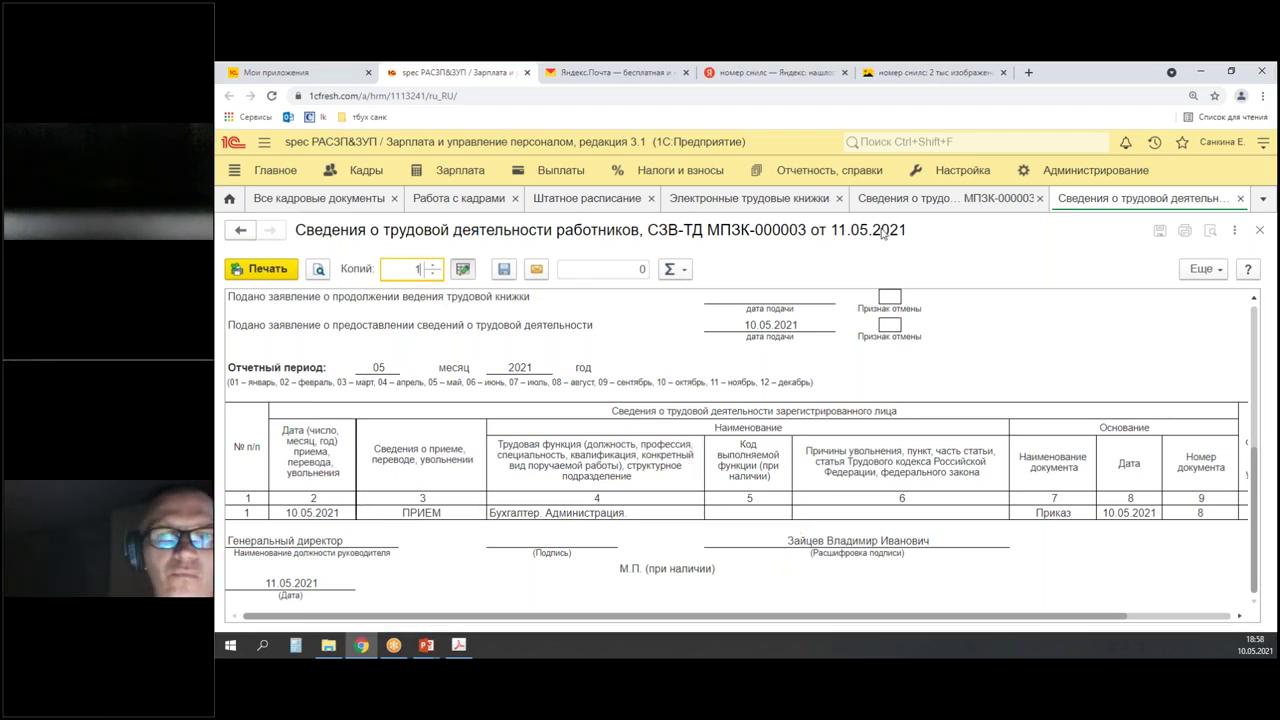
- Return to the СЗВ-ТД document, open the Должности list from the settings, and open the Бухгалтер position card
left_click(930, 203)
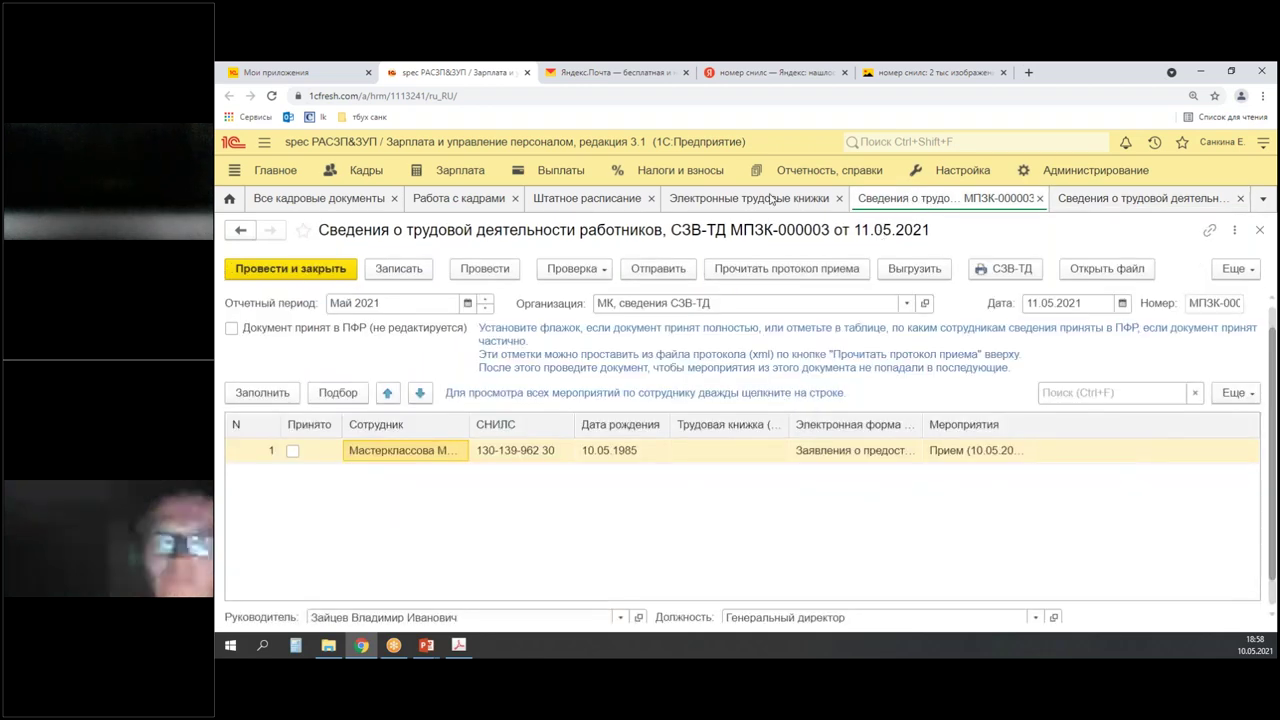
left_click(962, 170)
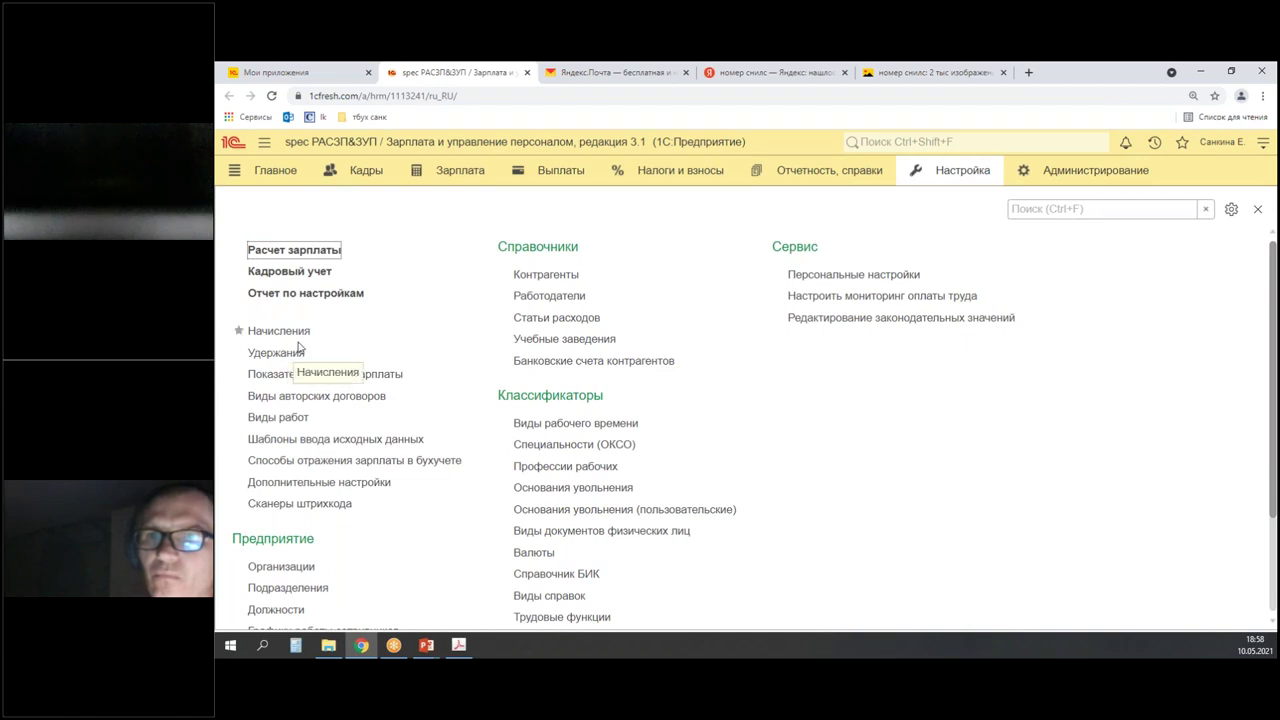
scroll(251, 615, "down", 3)
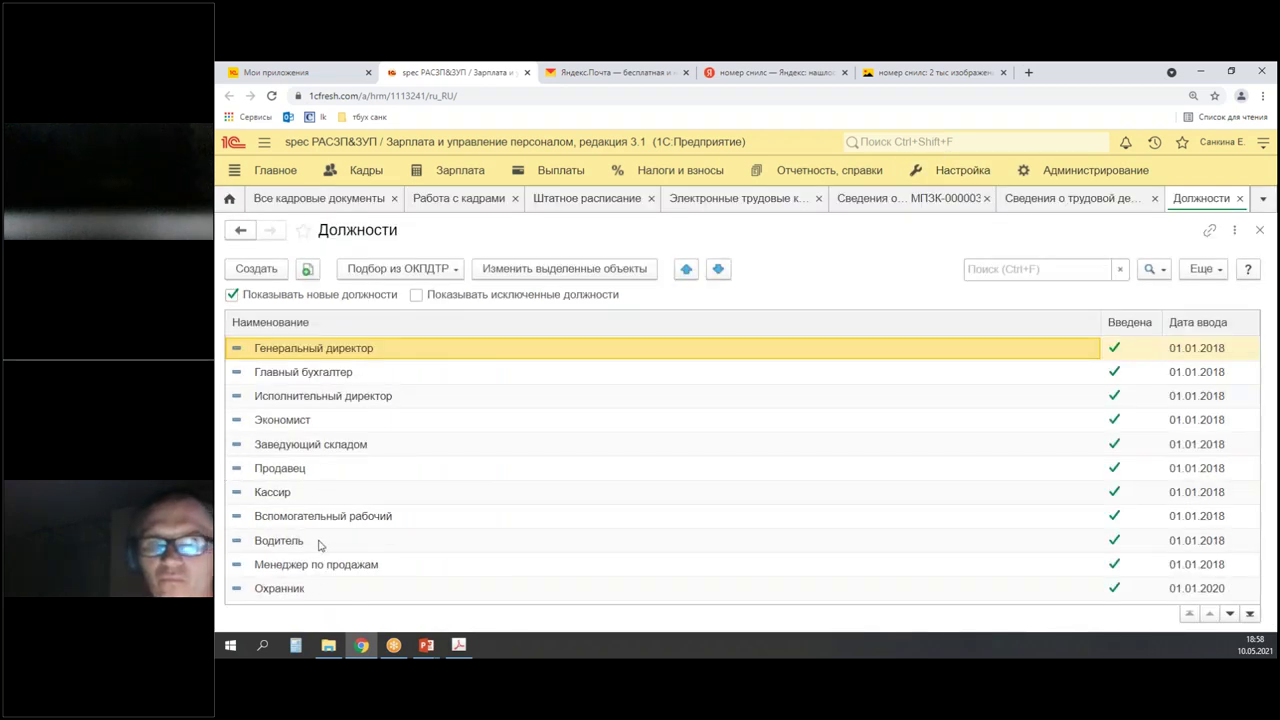
scroll(329, 494, "down", 3)
left_click(322, 541)
double_click(609, 545)
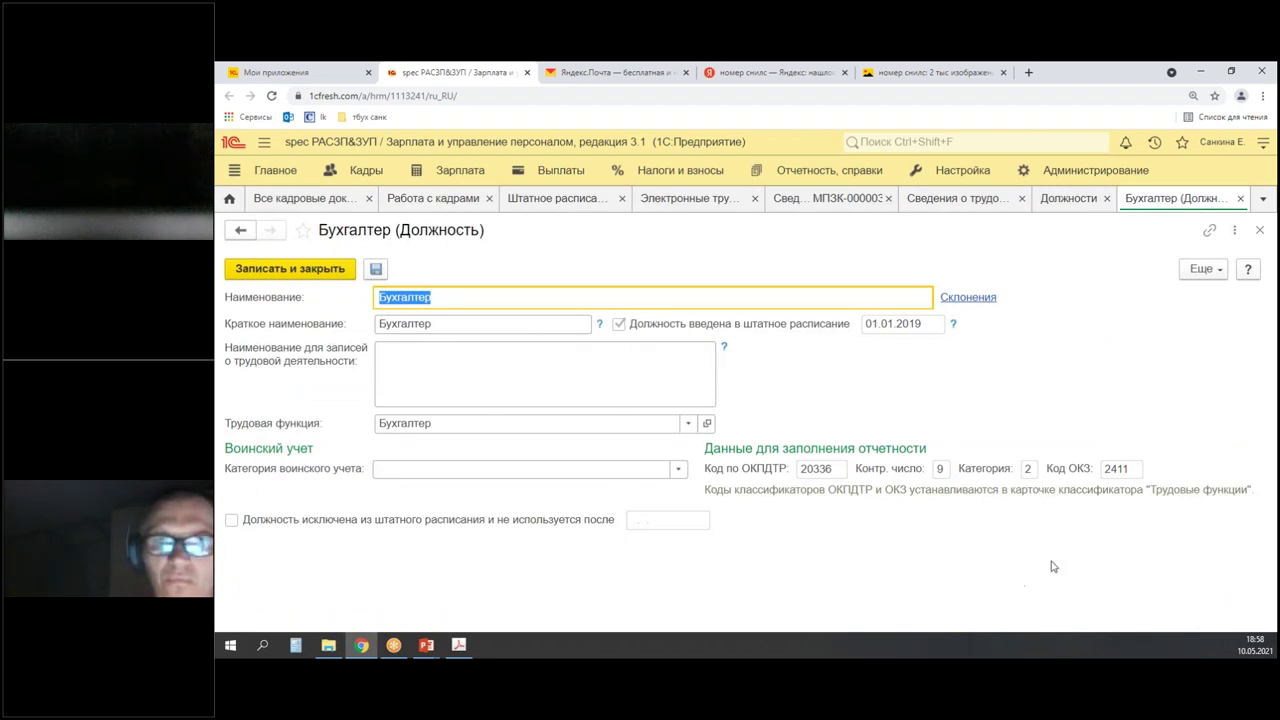
- Open the Бухгалтер трудовая функция card, frame the Код профессиональной деятельности field, clear the frame, and close the card
left_click(707, 424)
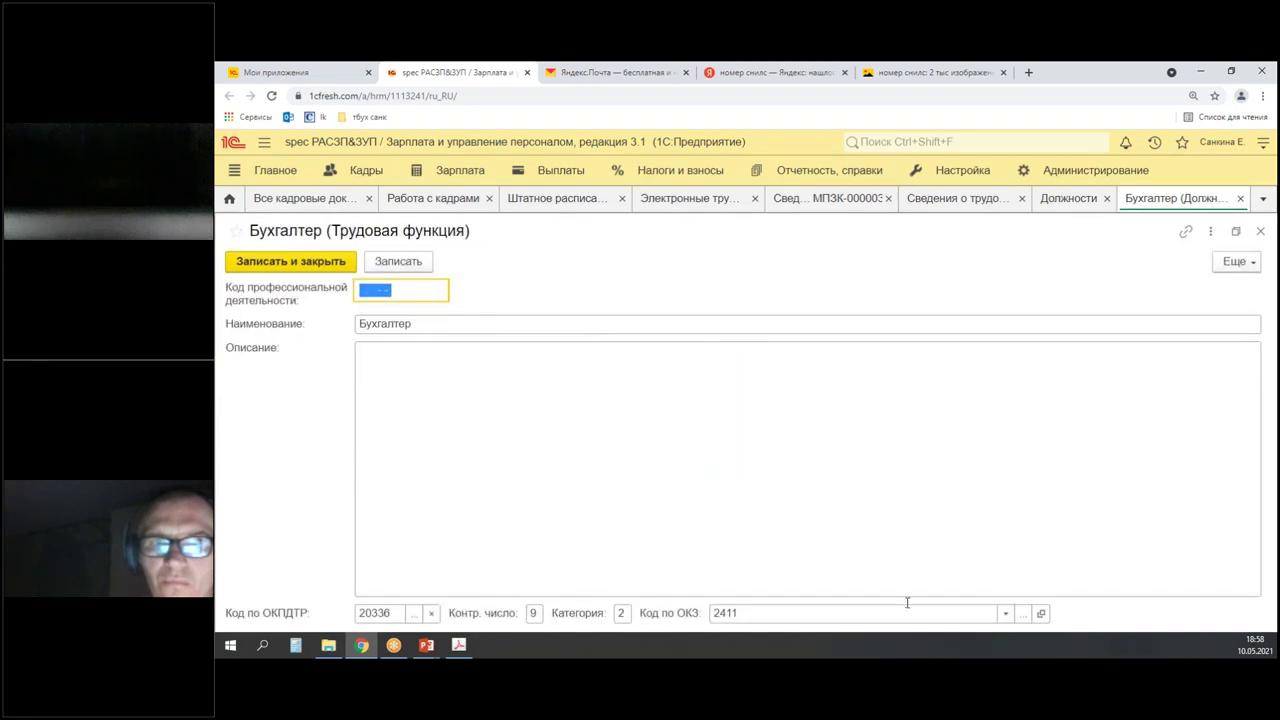
mouse_move(332, 272)
left_mouse_down()
mouse_move(388, 308)
mouse_move(468, 312)
left_mouse_up()
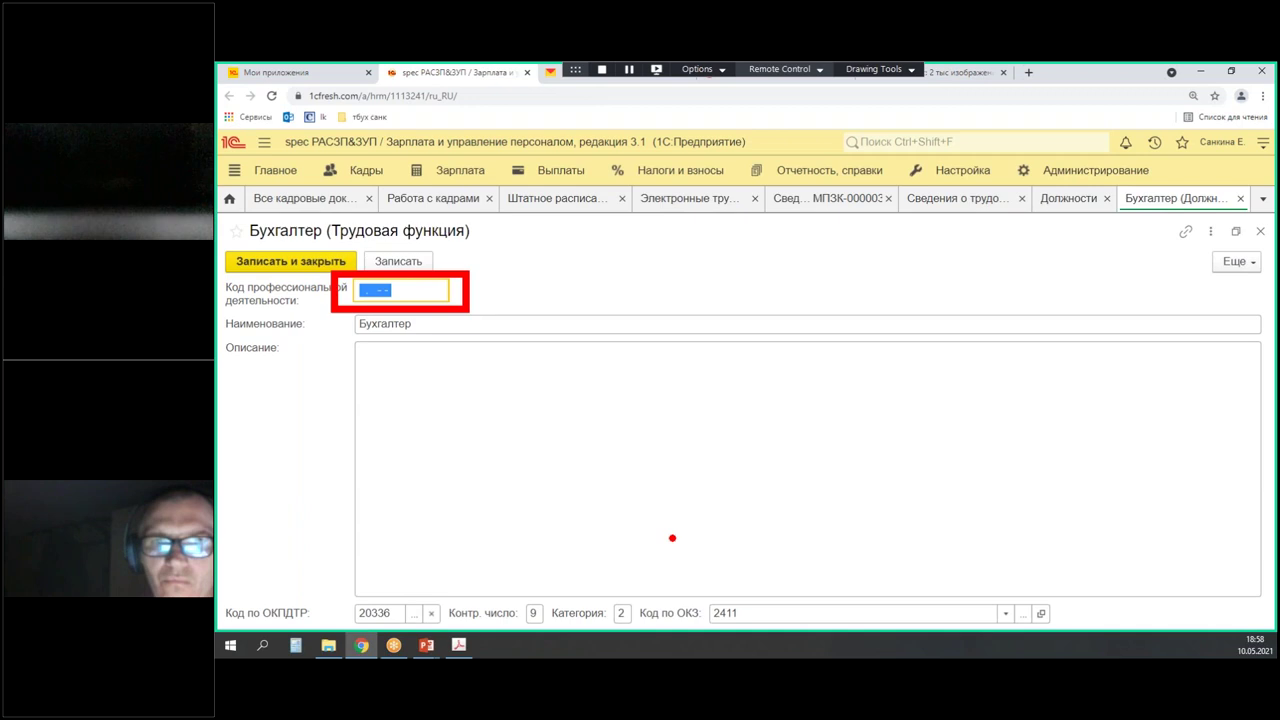
key("Escape")
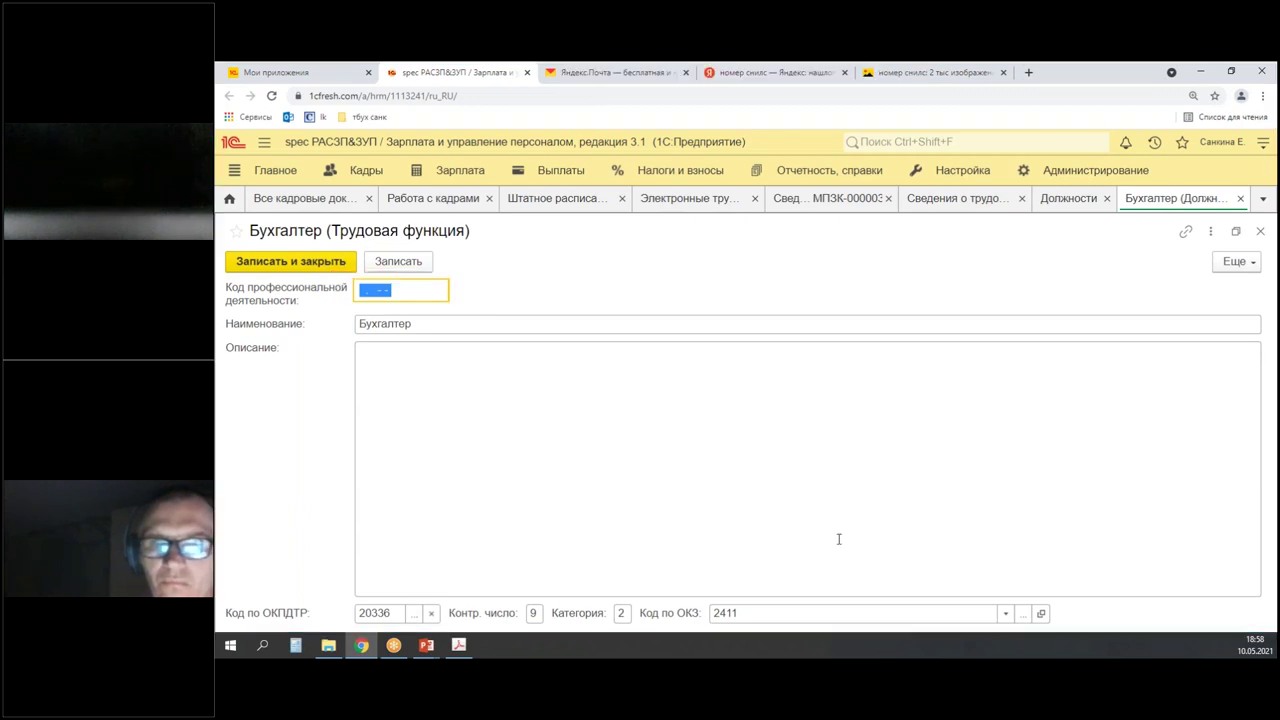
key("Escape")
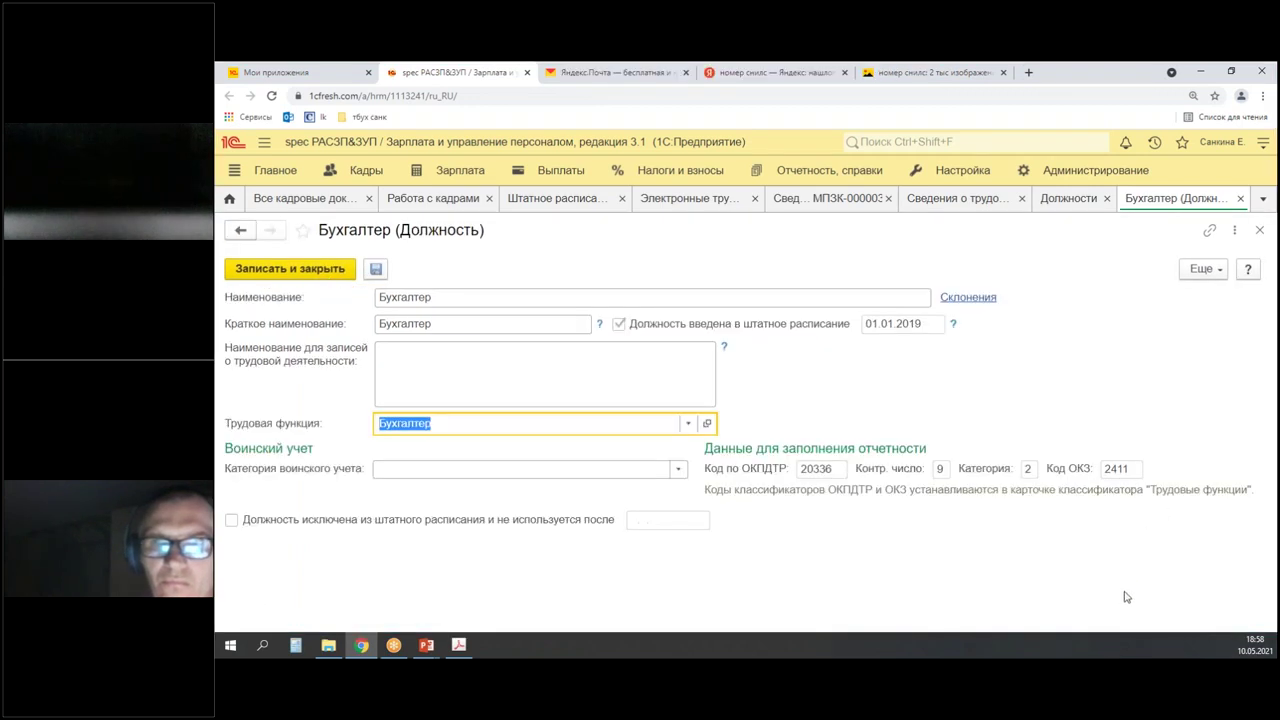
- Mark the Код ОКЗ field on the Бухгалтер position card and clear the marks
key("ctrl+alt+shift+d")
left_click_drag(1077, 442, 1165, 498)
mouse_move(1167, 422)
left_mouse_down()
mouse_move(1150, 530)
mouse_move(1008, 582)
left_mouse_up()
key("Escape")
- Close the Бухгалтер position card, the Должности list and the СЗВ-ТД document, keeping its print form open
left_click(1240, 199)
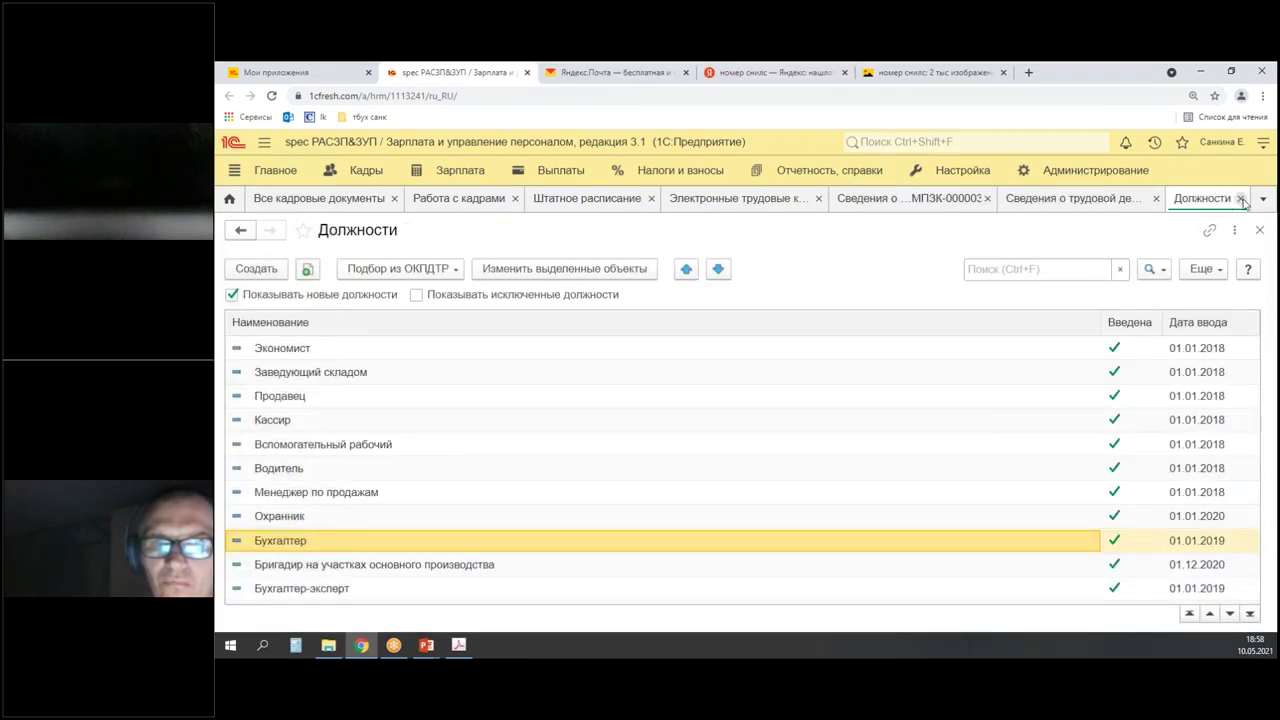
left_click(1240, 199)
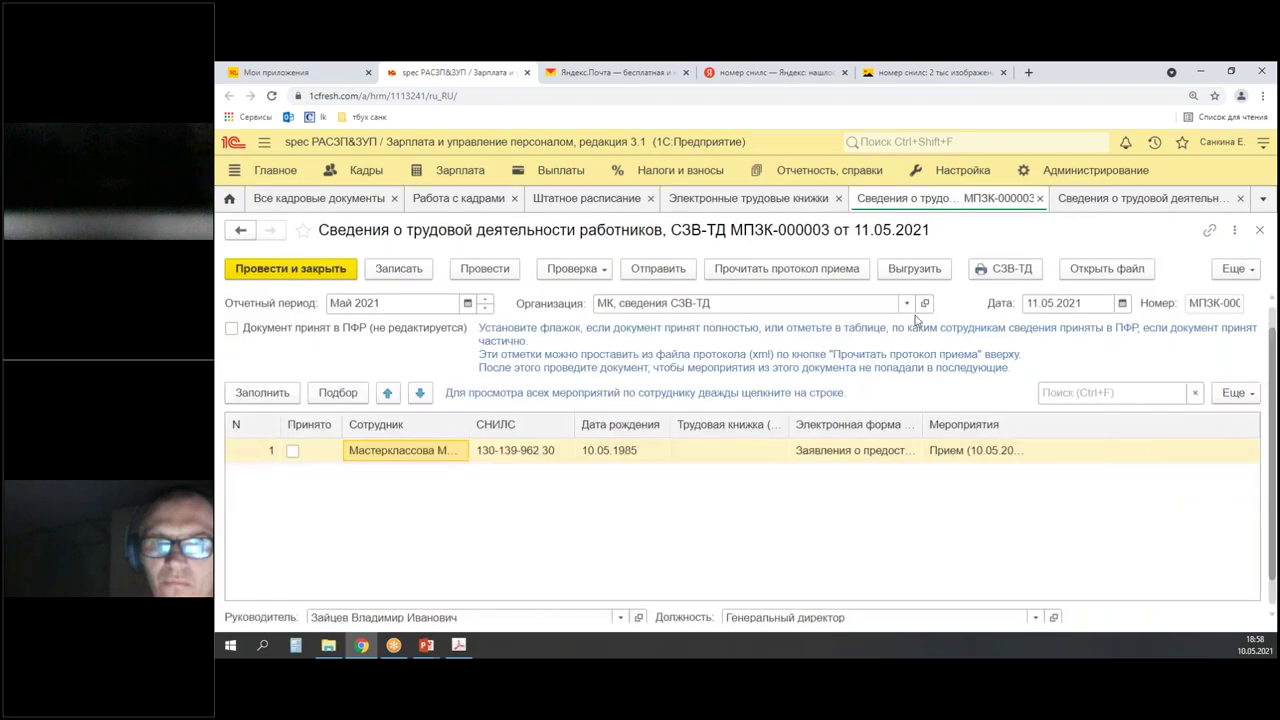
left_click(1040, 198)
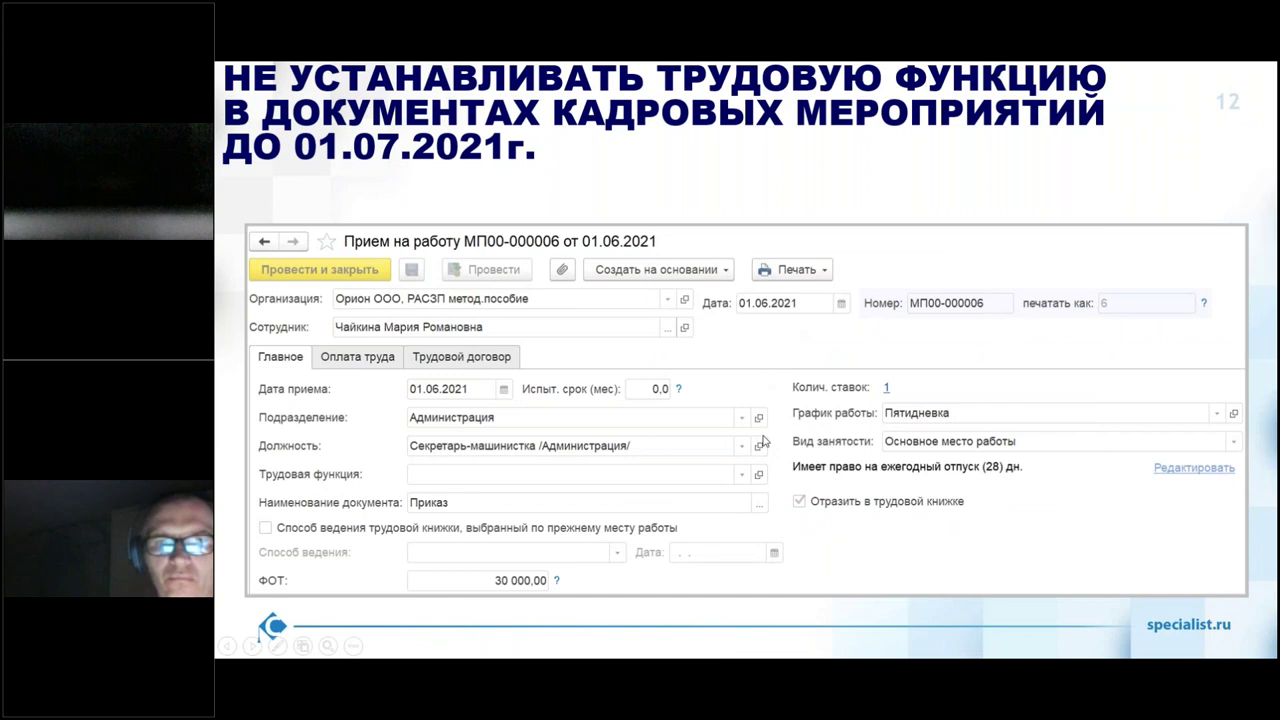
key("Right")
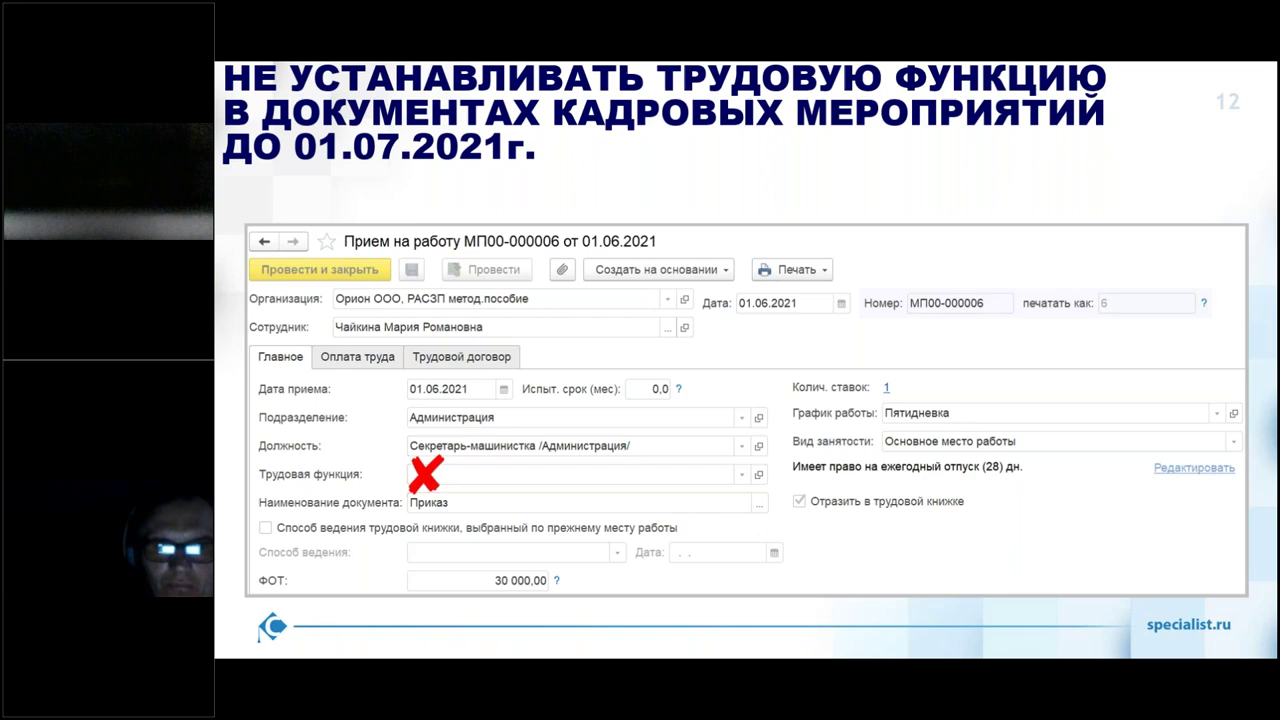
key("Right")
key("Left")
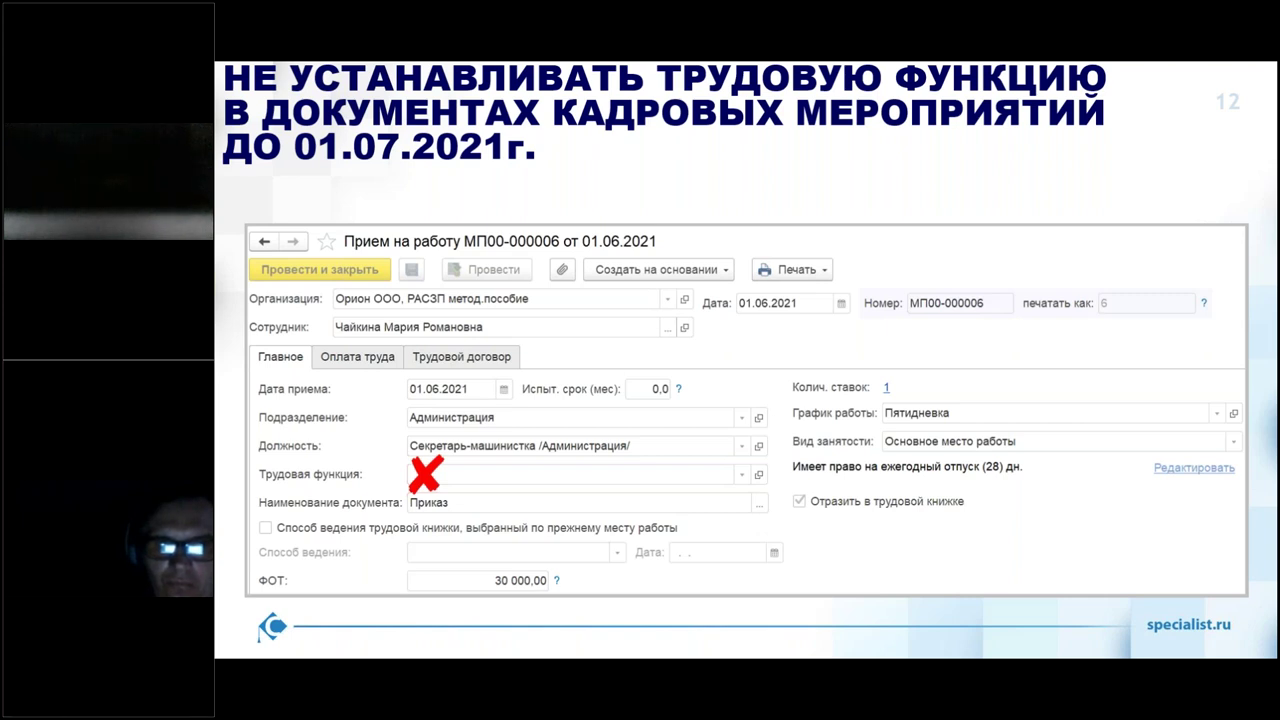
key("Right")
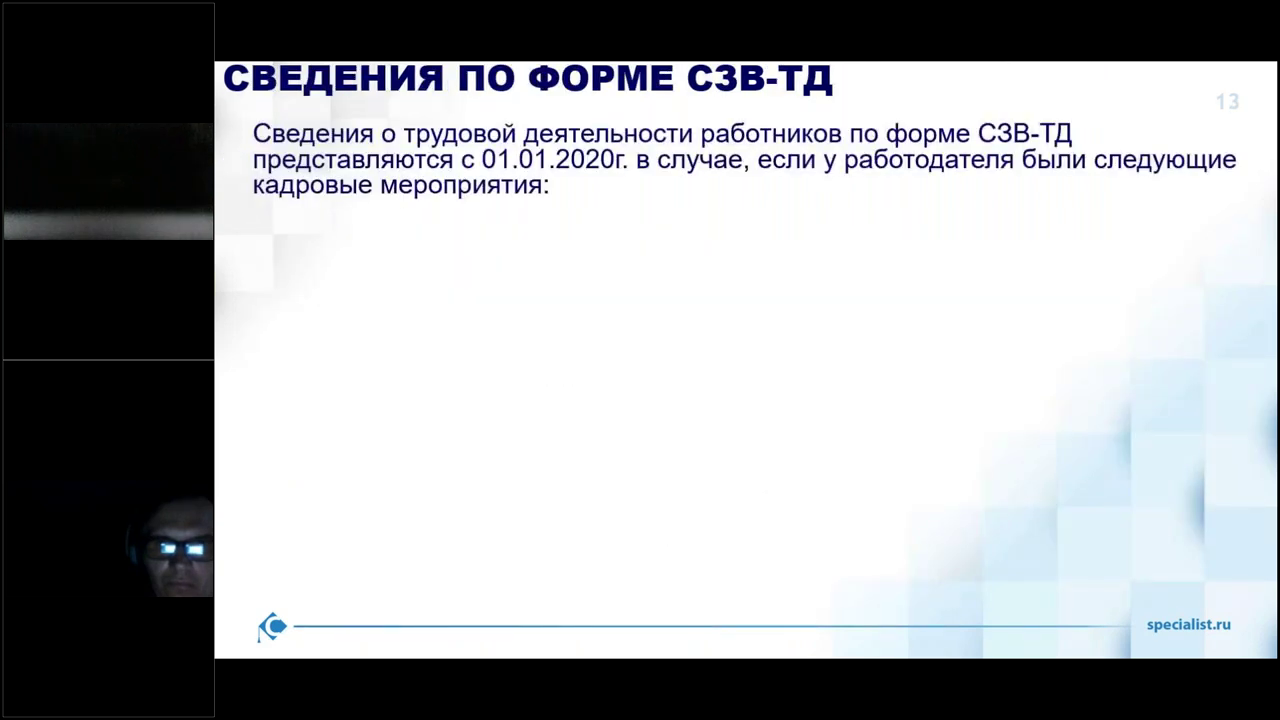
key("Right")
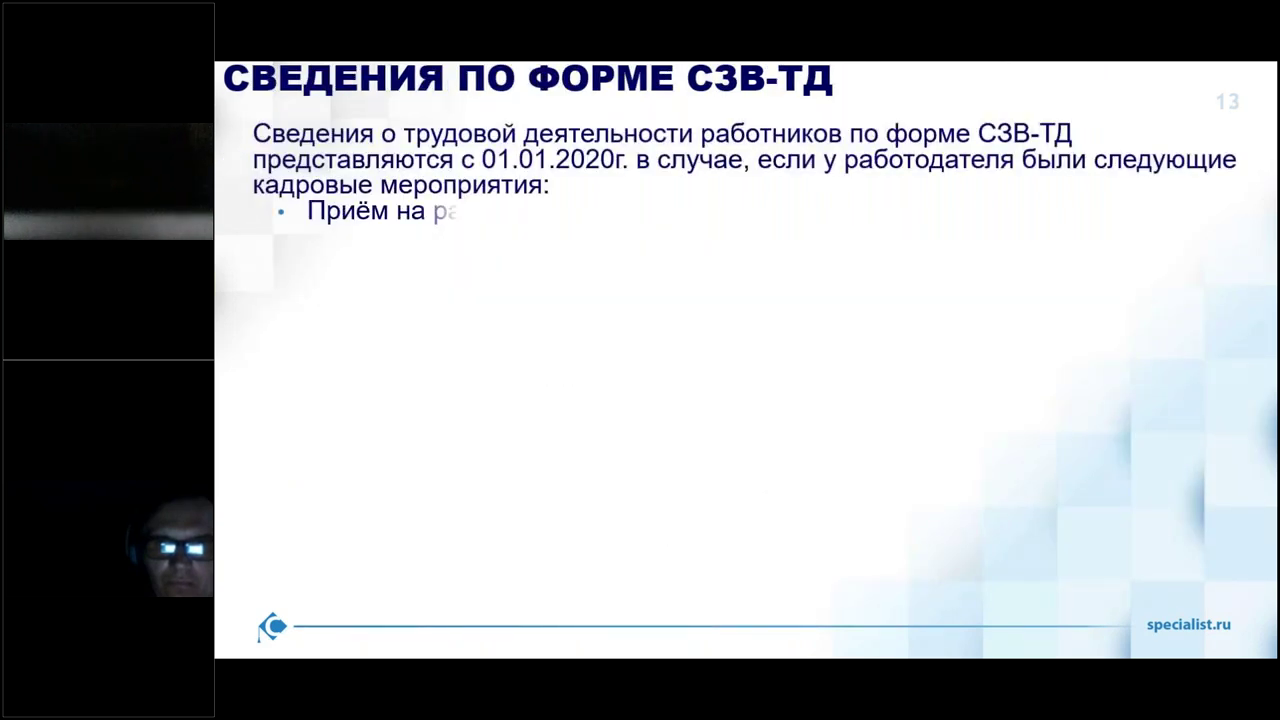
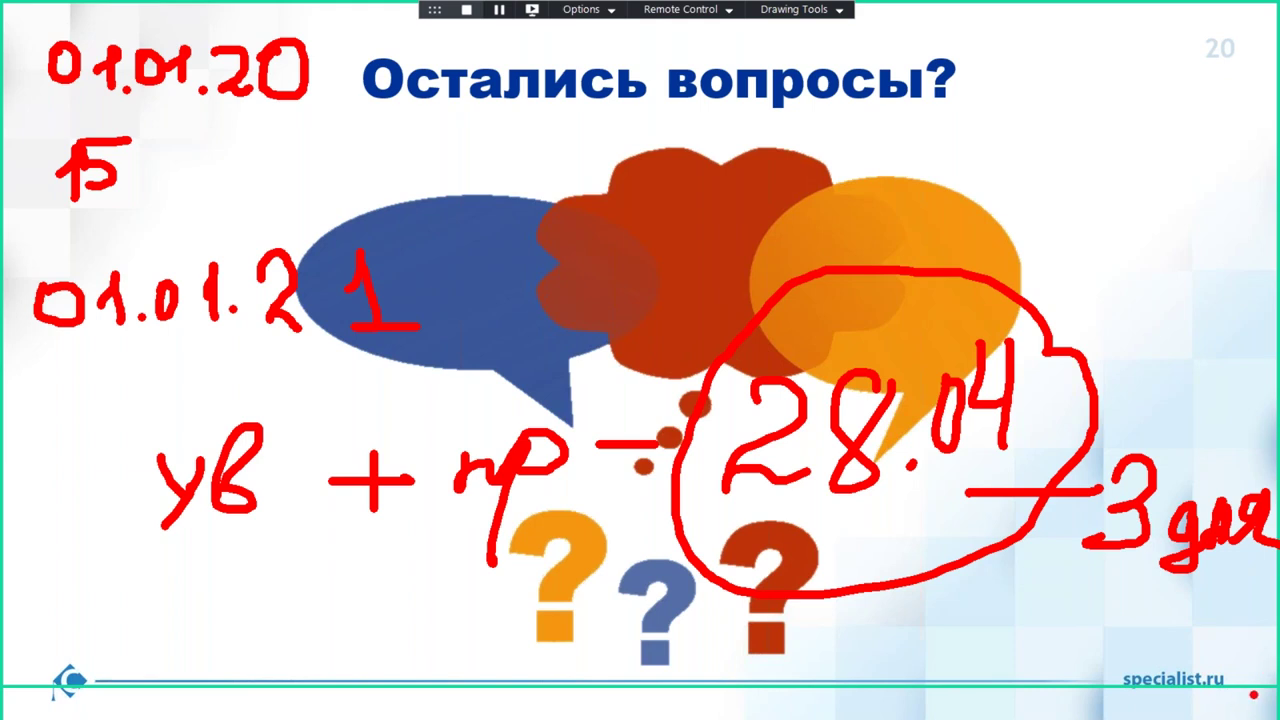
key("alt+s")
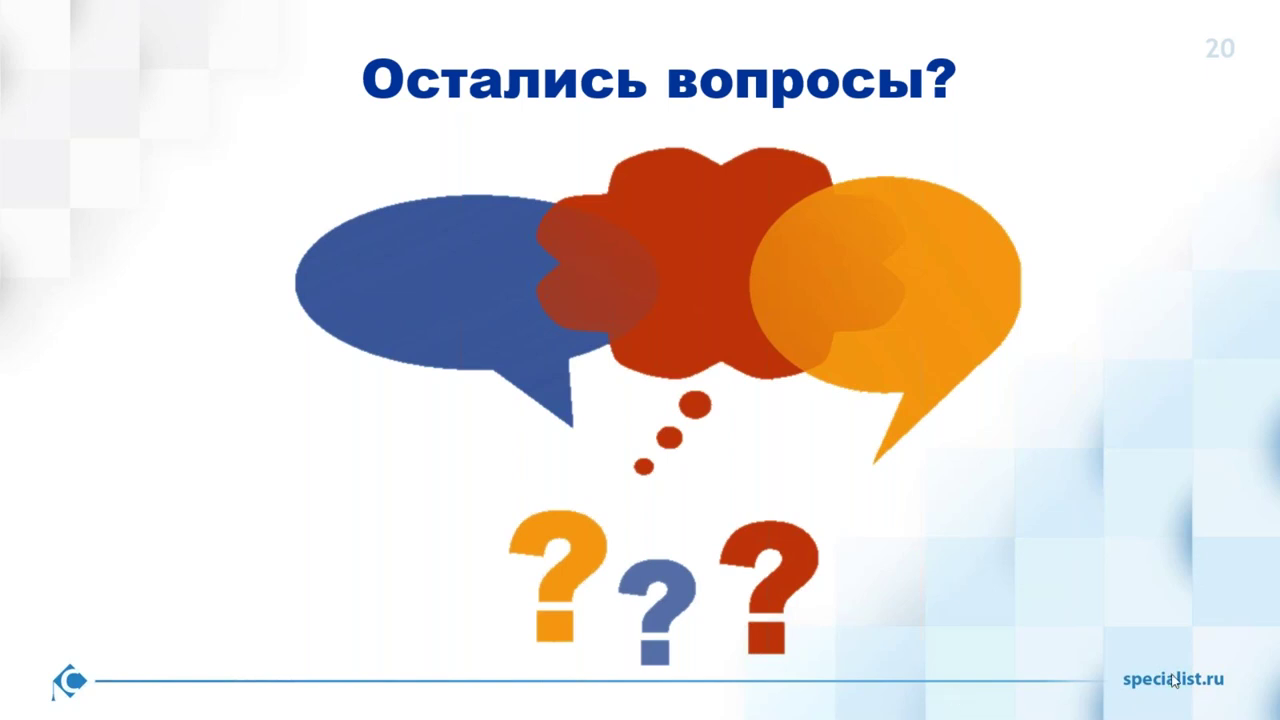
- Switch from the presentation to 1C ЗУП and open the Должности list from the settings
key("alt+Tab")
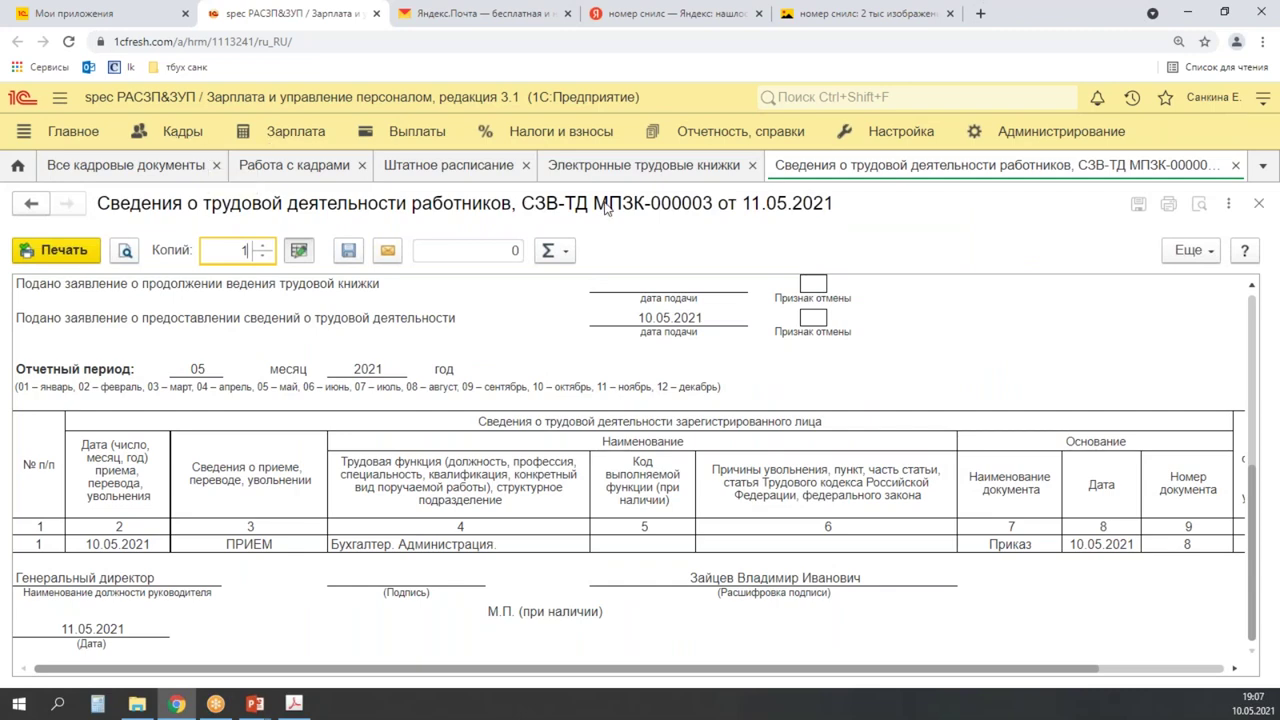
left_click(900, 133)
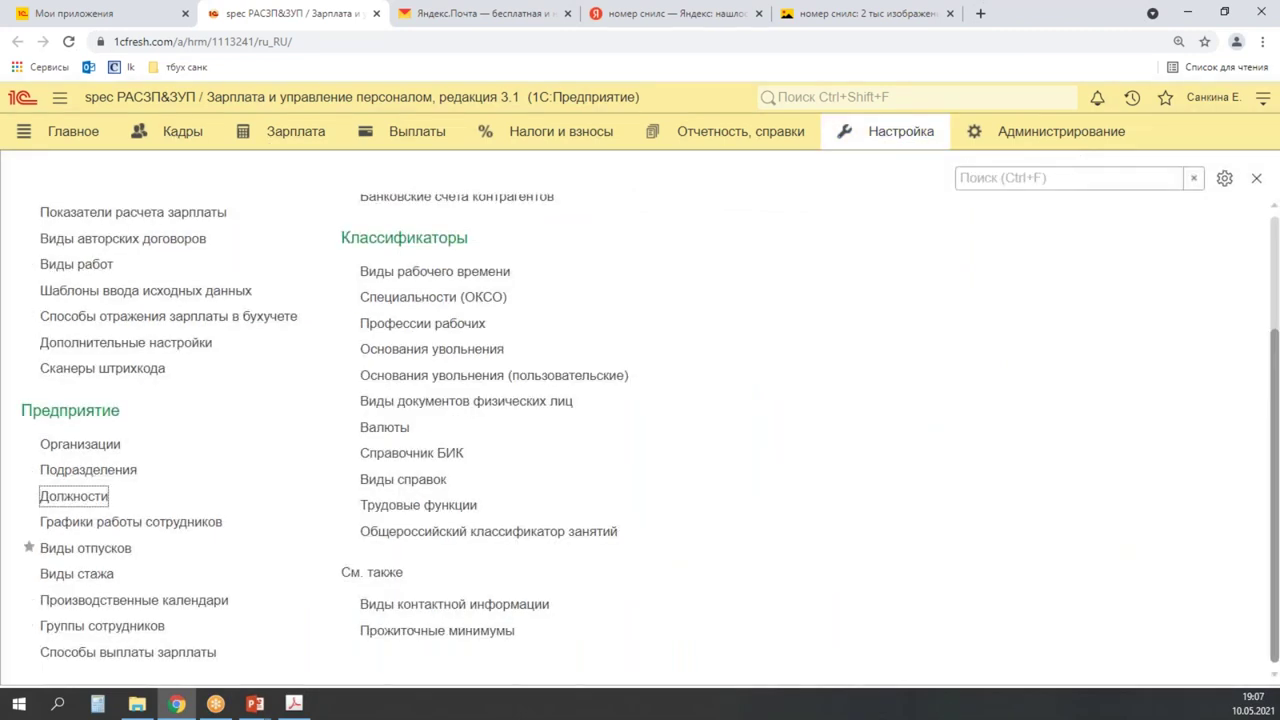
left_click(72, 500)
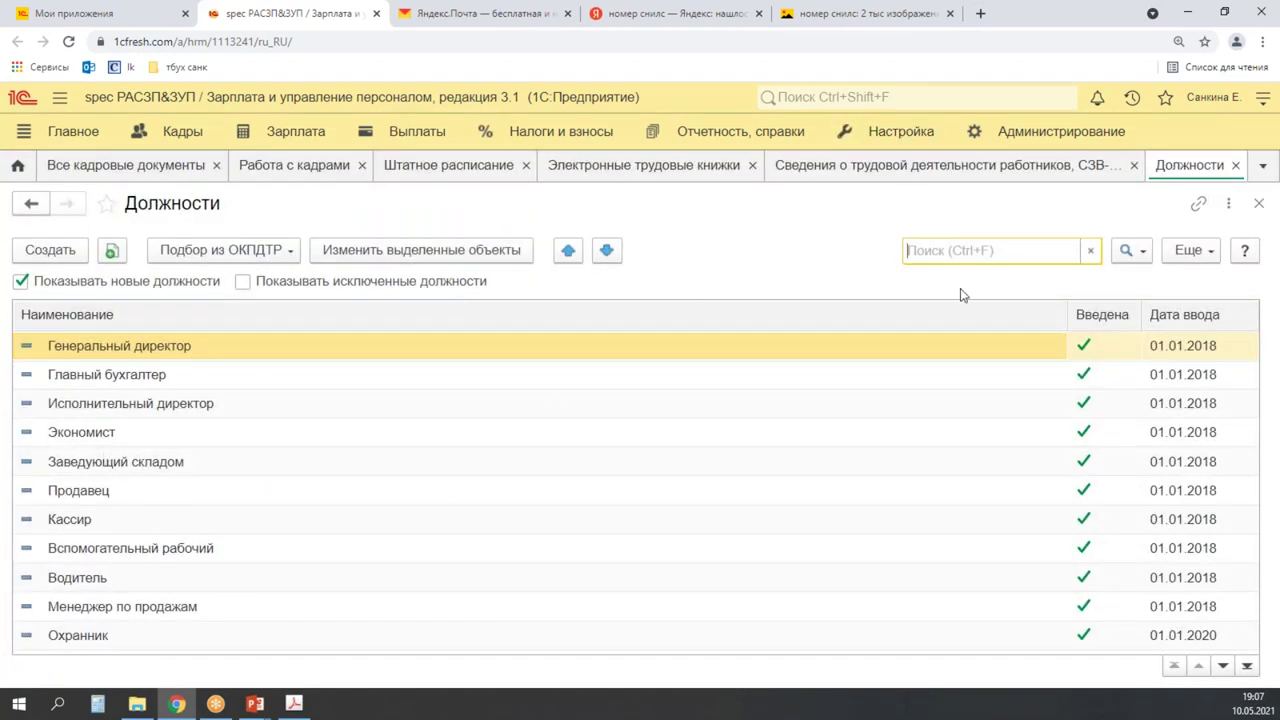
- Search the Должности list for "секретарь"
type("сек")
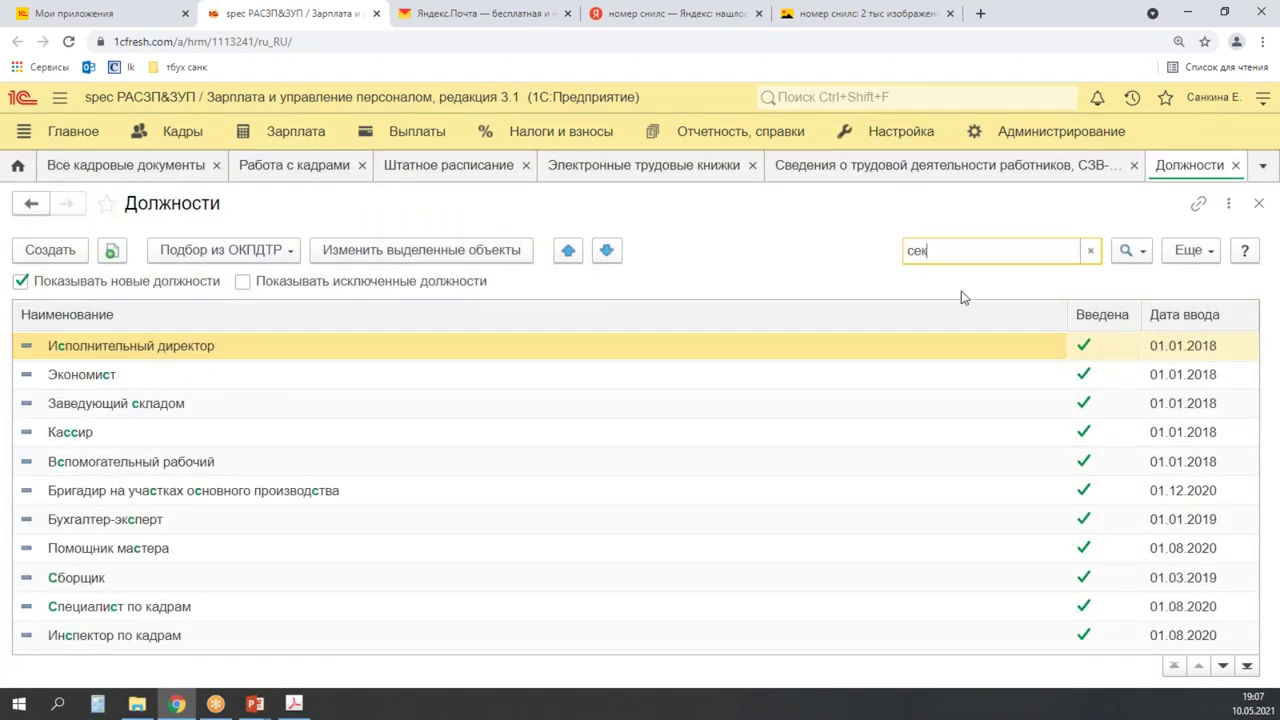
type("рне")
key("BackSpace")
key("BackSpace")
type("рне")
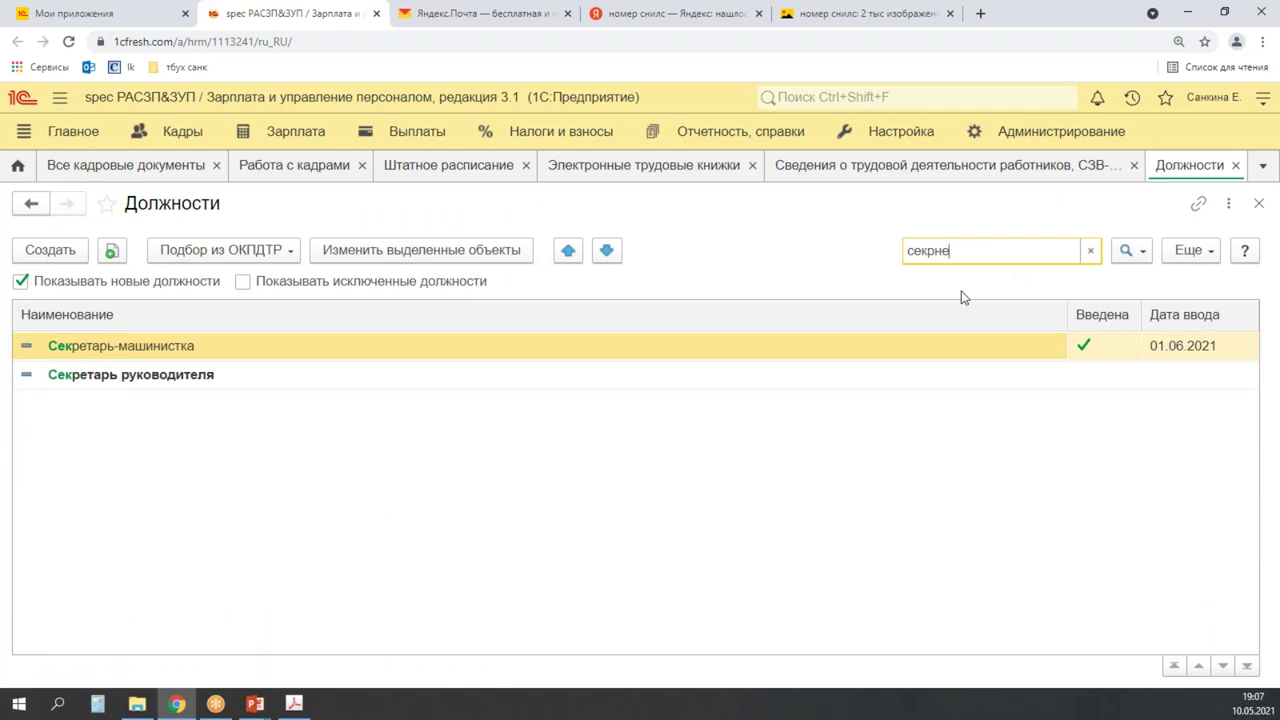
key("BackSpace")
key("BackSpace")
type("етарь")
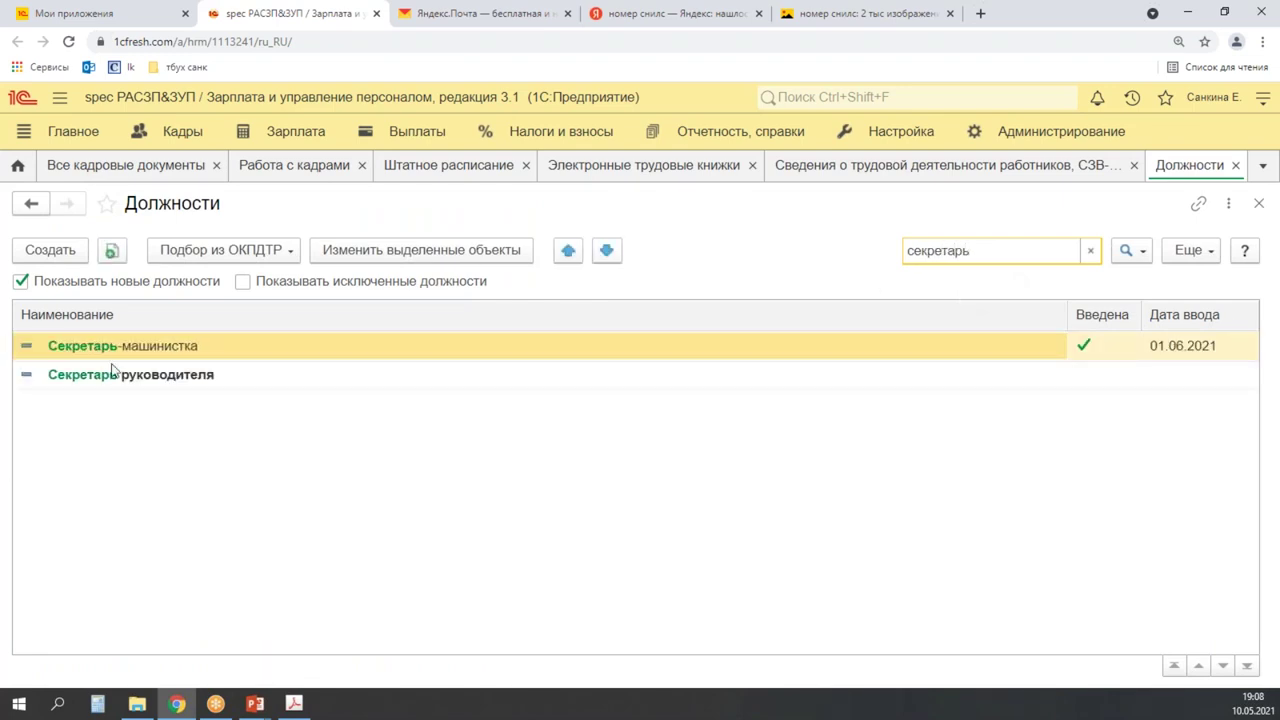
- Frame the Секретарь-машинистка position, then underline the Секретарь руководителя position and mark the end of its name
left_click_drag(22, 331, 219, 359)
left_click_drag(36, 396, 227, 393)
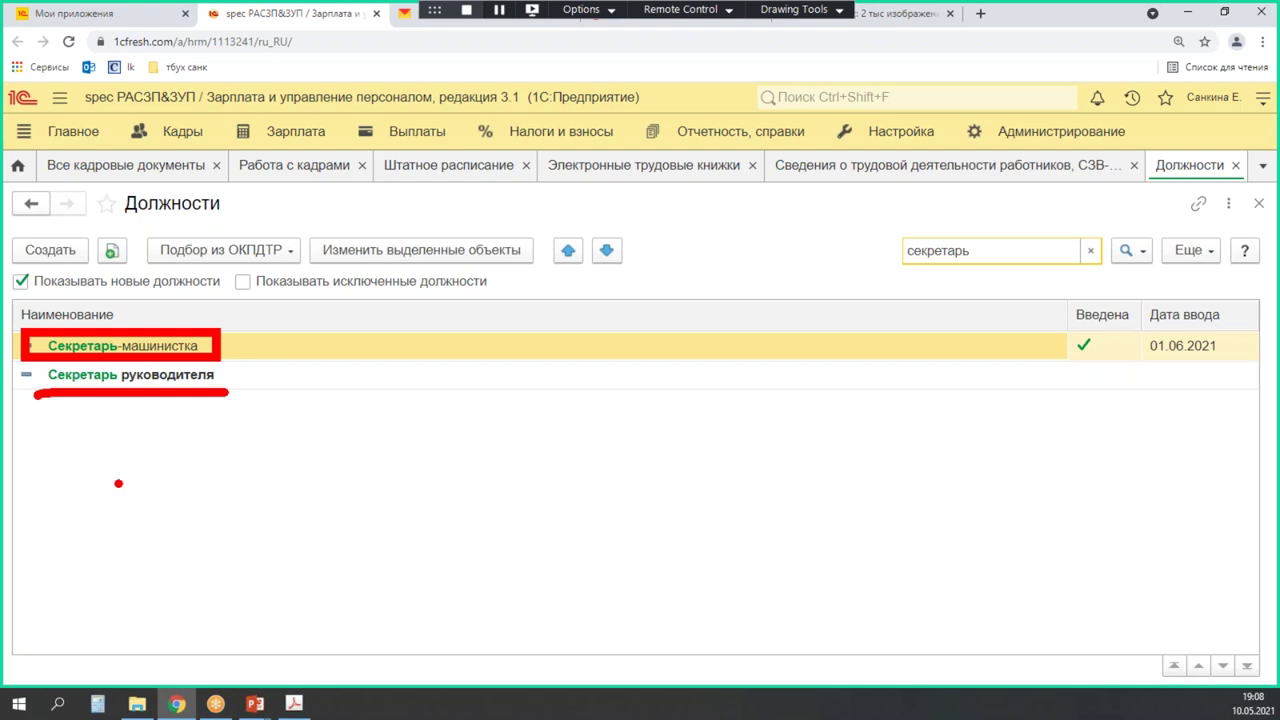
left_click_drag(203, 364, 238, 372)
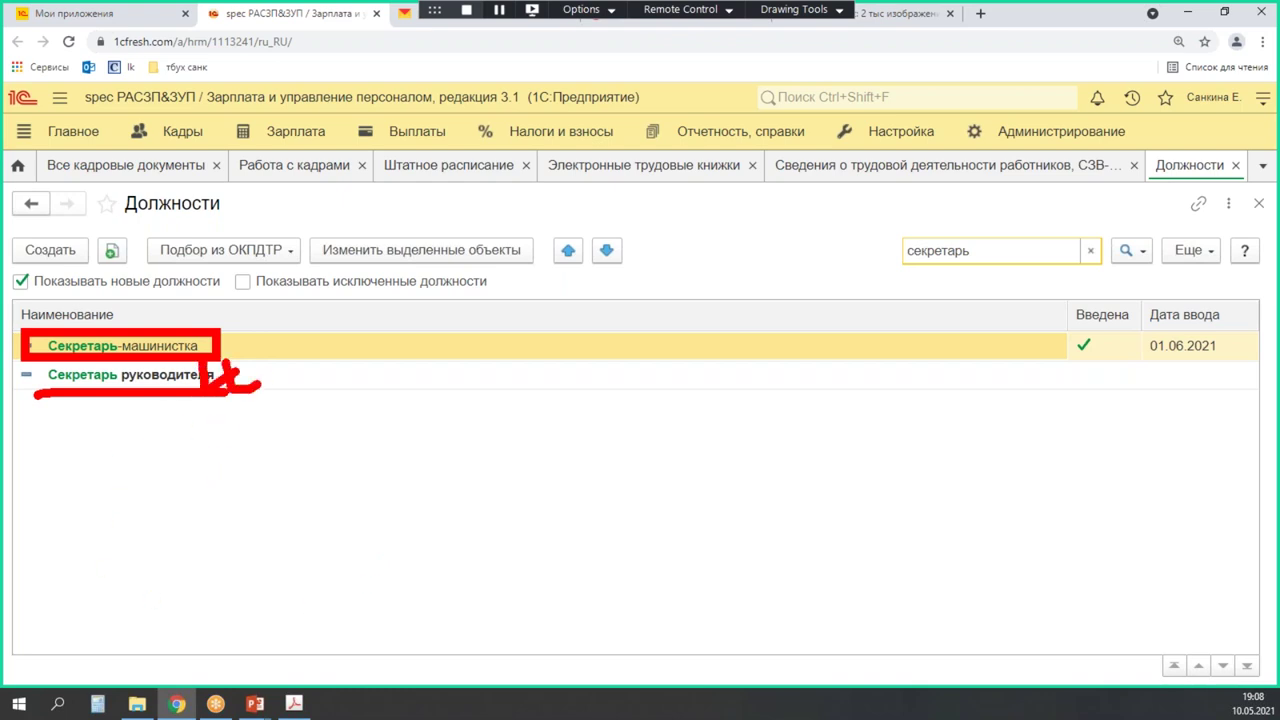
- Open the Секретарь руководителя position card to examine its трудовая функция and classifier codes, then close it
left_click(170, 382)
key("Return")
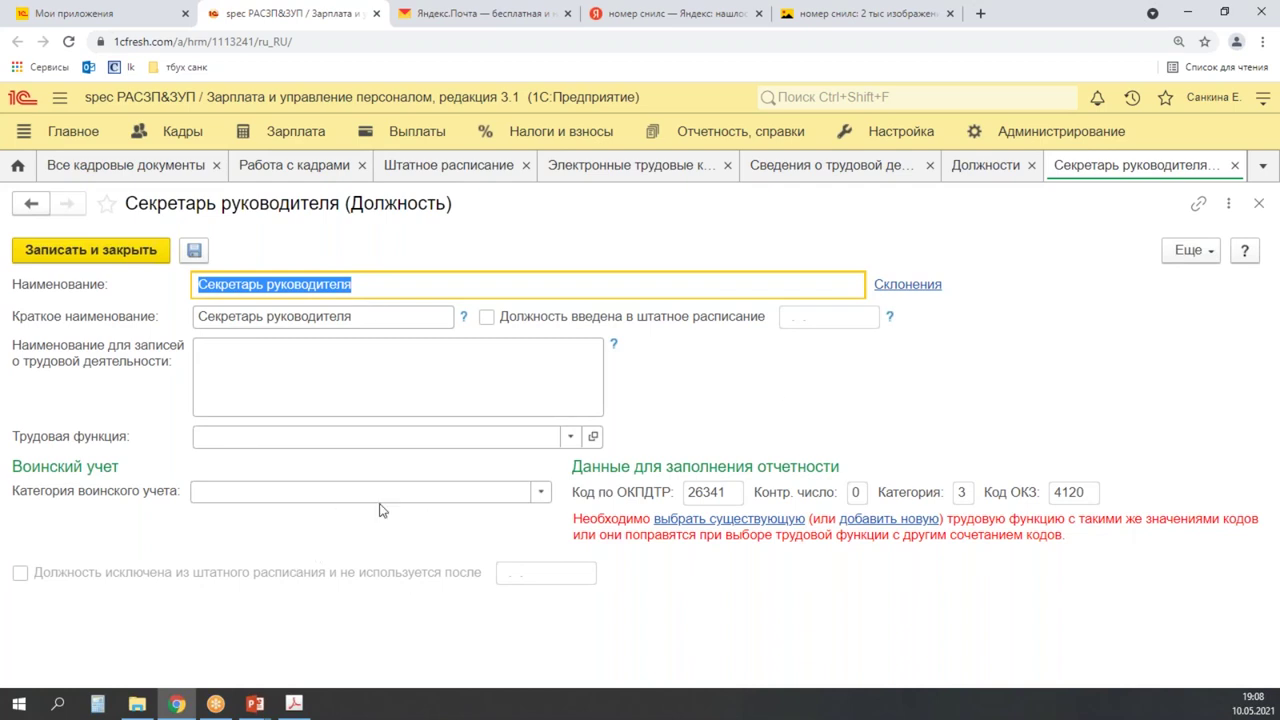
key("Escape")
- Open the Секретарь-машинистка position's трудовая функция and bring up the Общероссийский классификатор занятий from its ОКЗ code
double_click(161, 345)
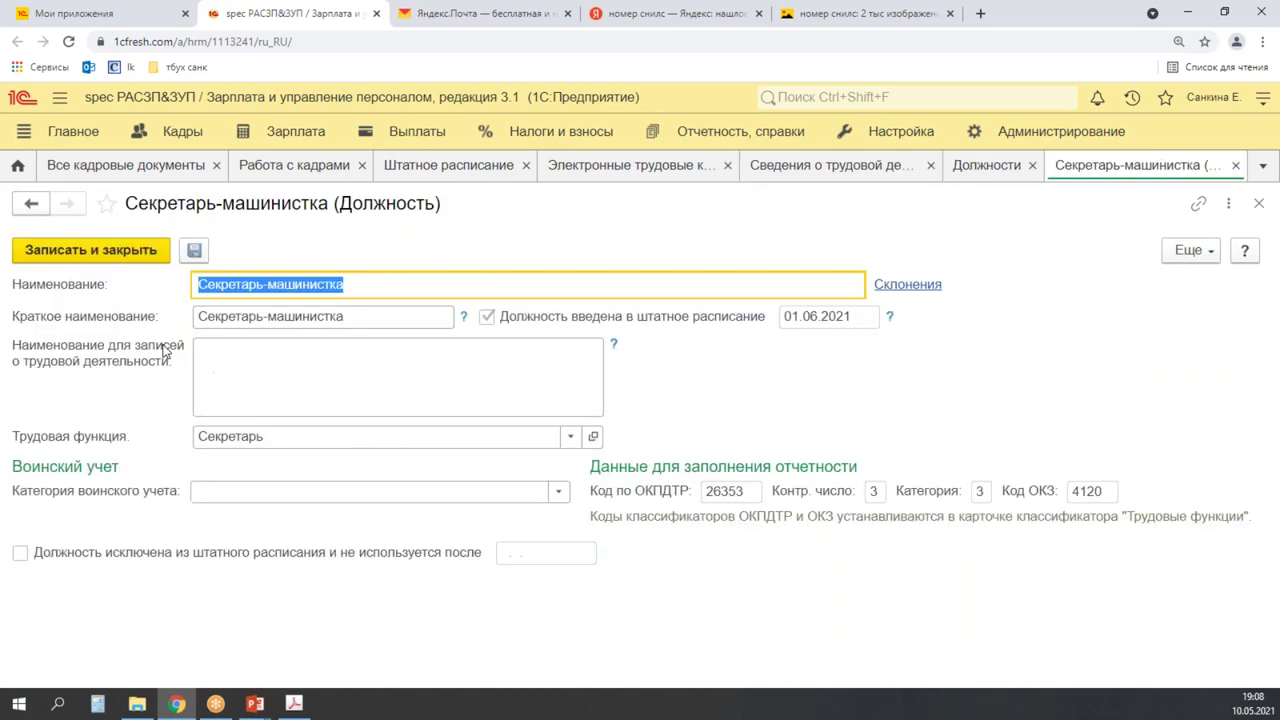
left_click(593, 436)
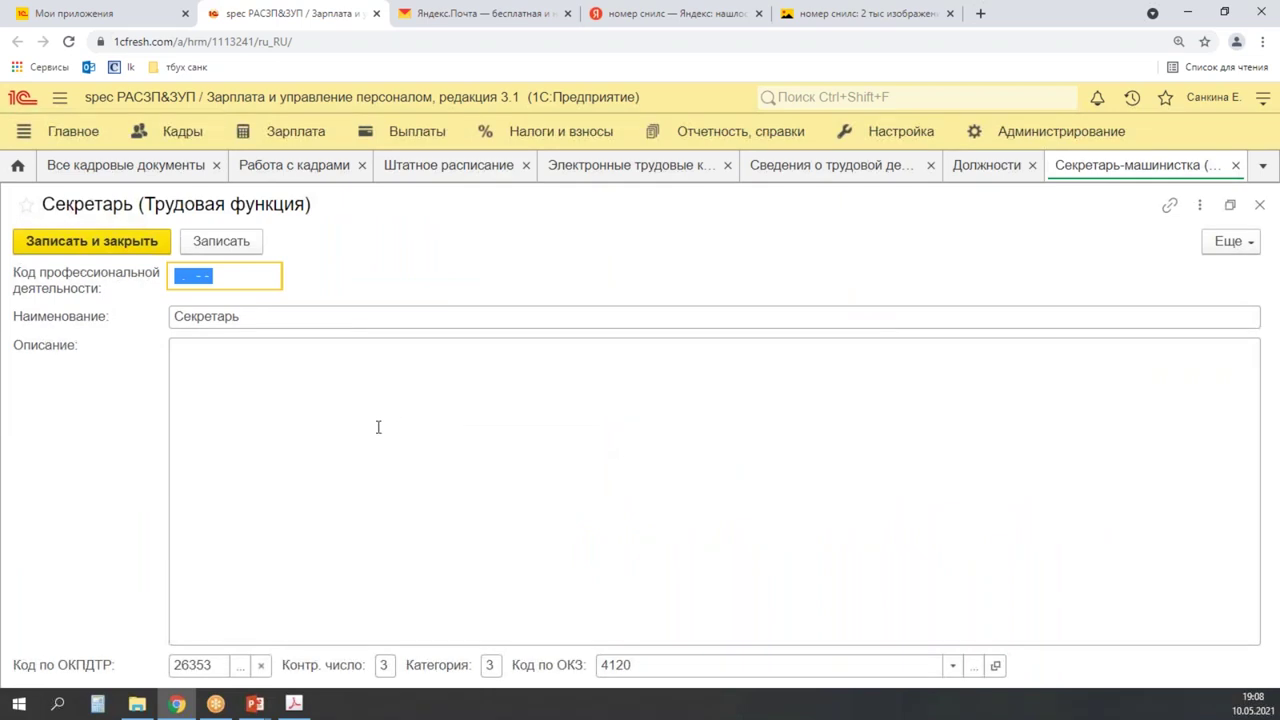
left_click(955, 666)
left_click(656, 631)
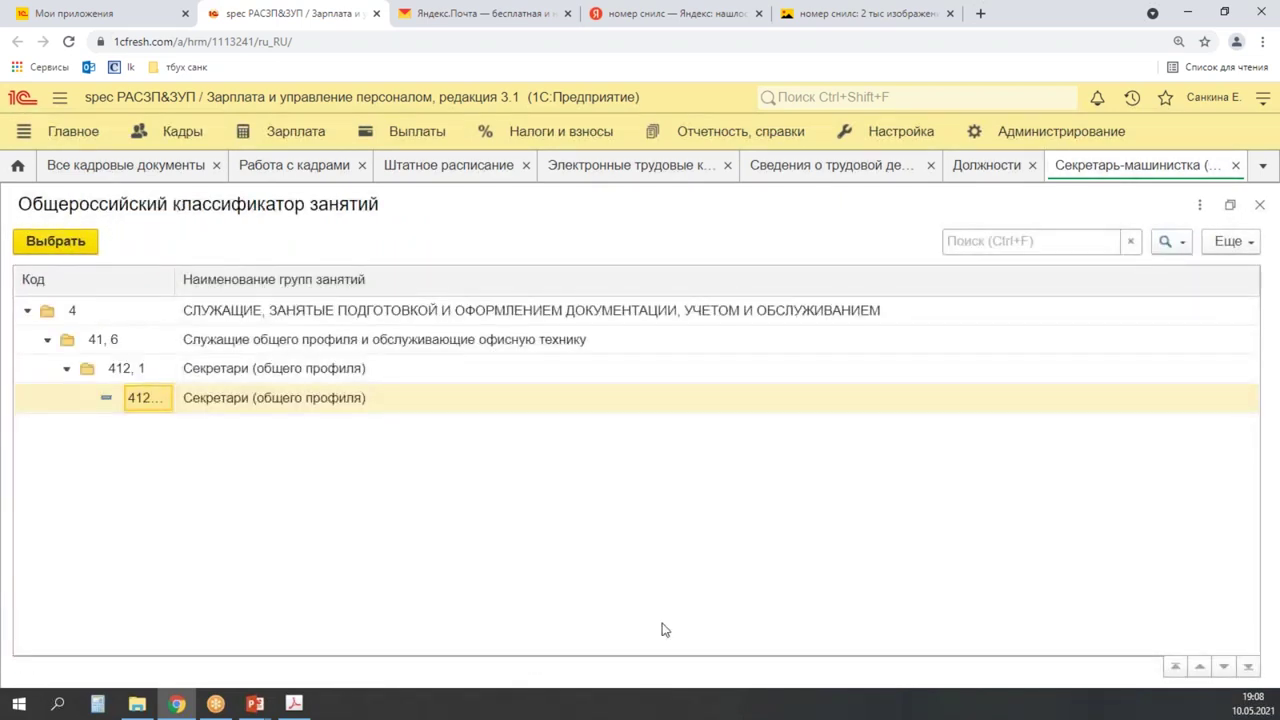
- Search the Общероссийский классификатор занятий for "секре", and replace the query with "руководители"
left_click(981, 248)
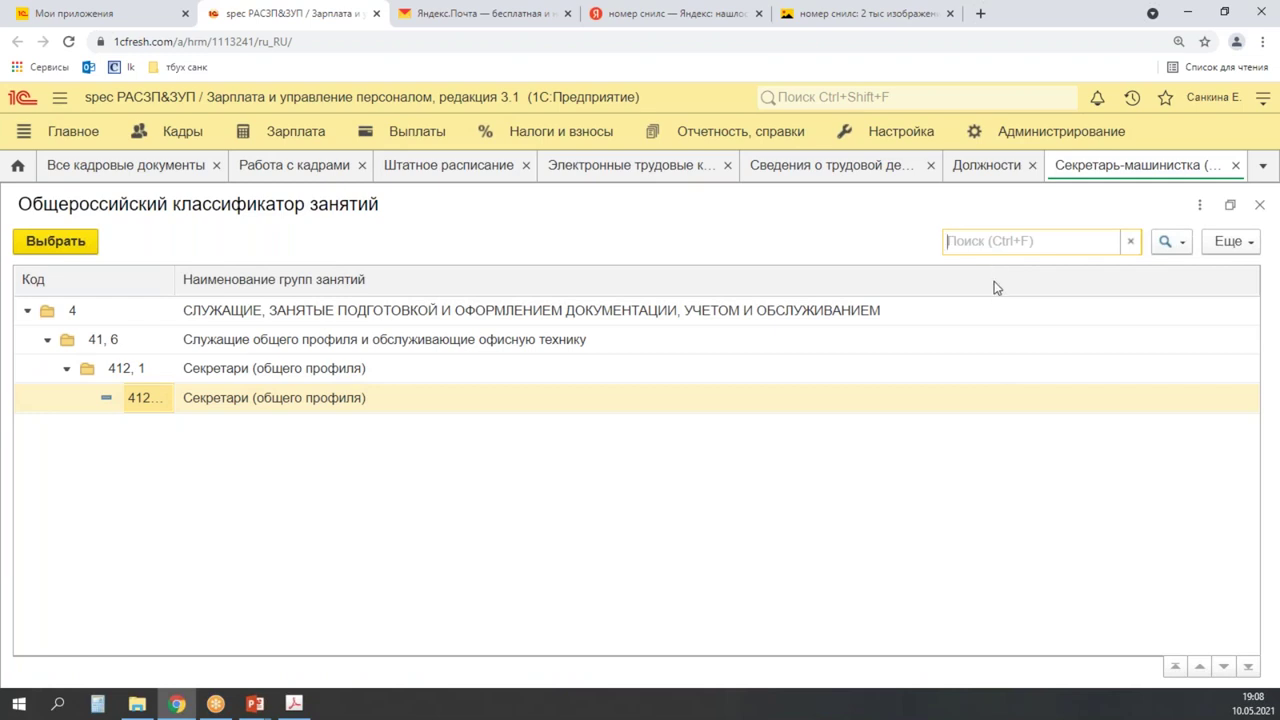
type("секре")
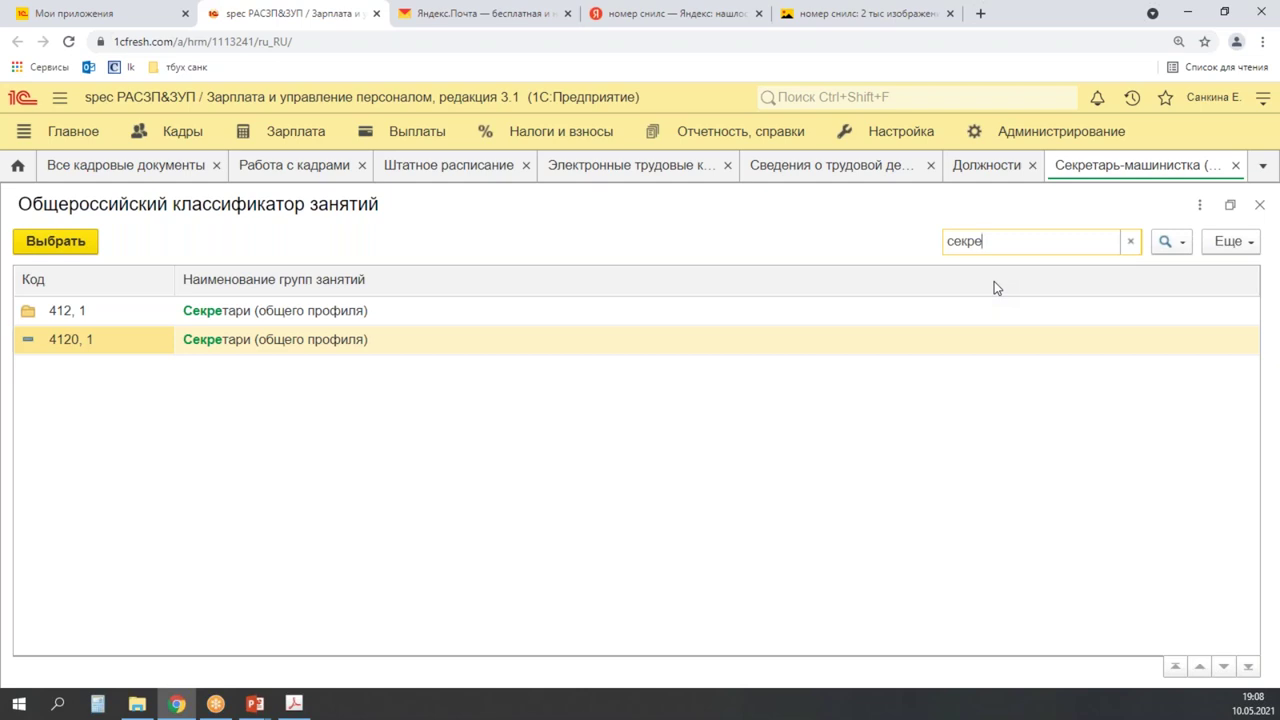
key("BackSpace")
key("BackSpace")
key("BackSpace")
key("BackSpace")
key("BackSpace")
type("руко")
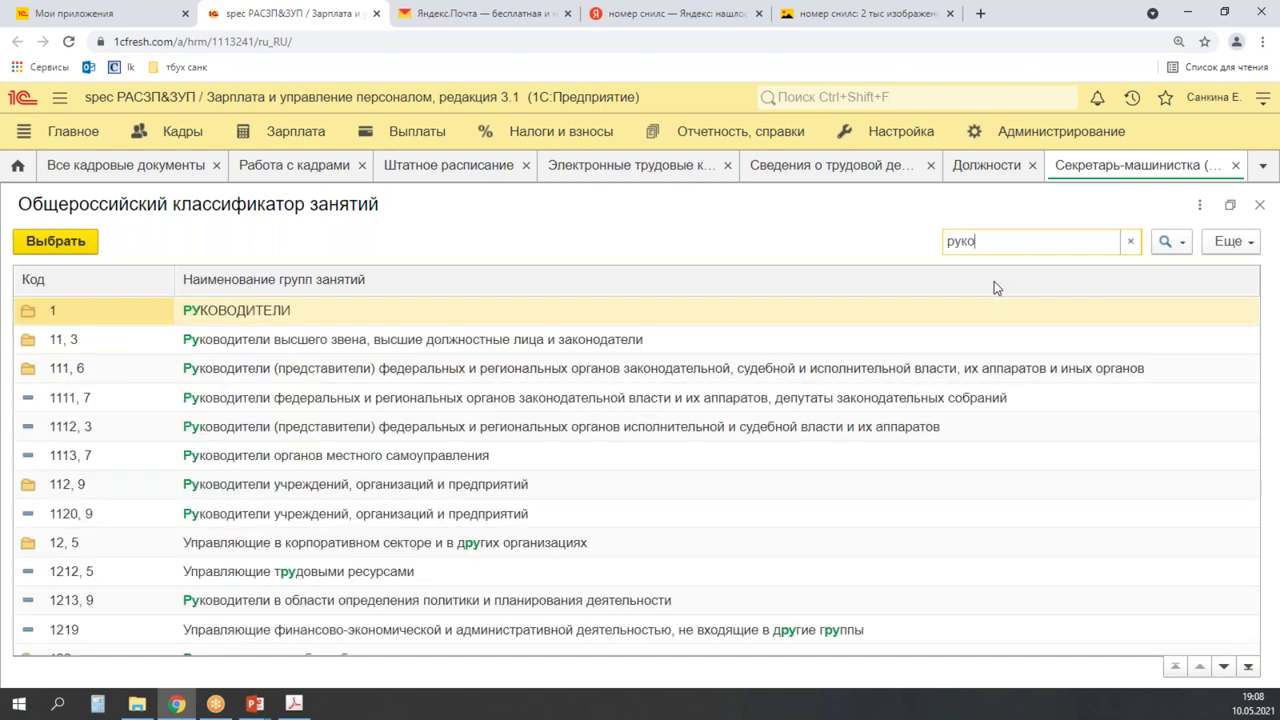
type("водители")
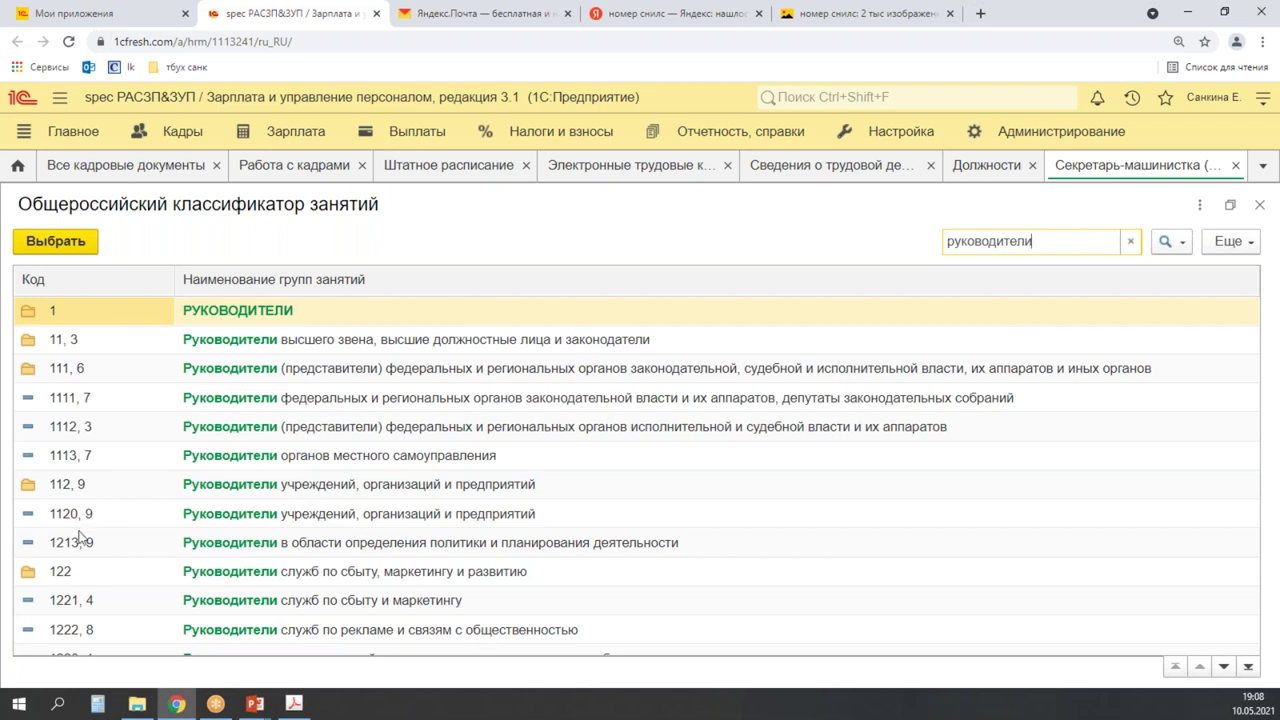
- Frame classifier row 1120 and underline "сбыту и маркетингу" in row 1221 and "рекламе и связям" in row 1222
mouse_move(10, 497)
left_mouse_down()
mouse_move(285, 530)
mouse_move(585, 530)
left_mouse_up()
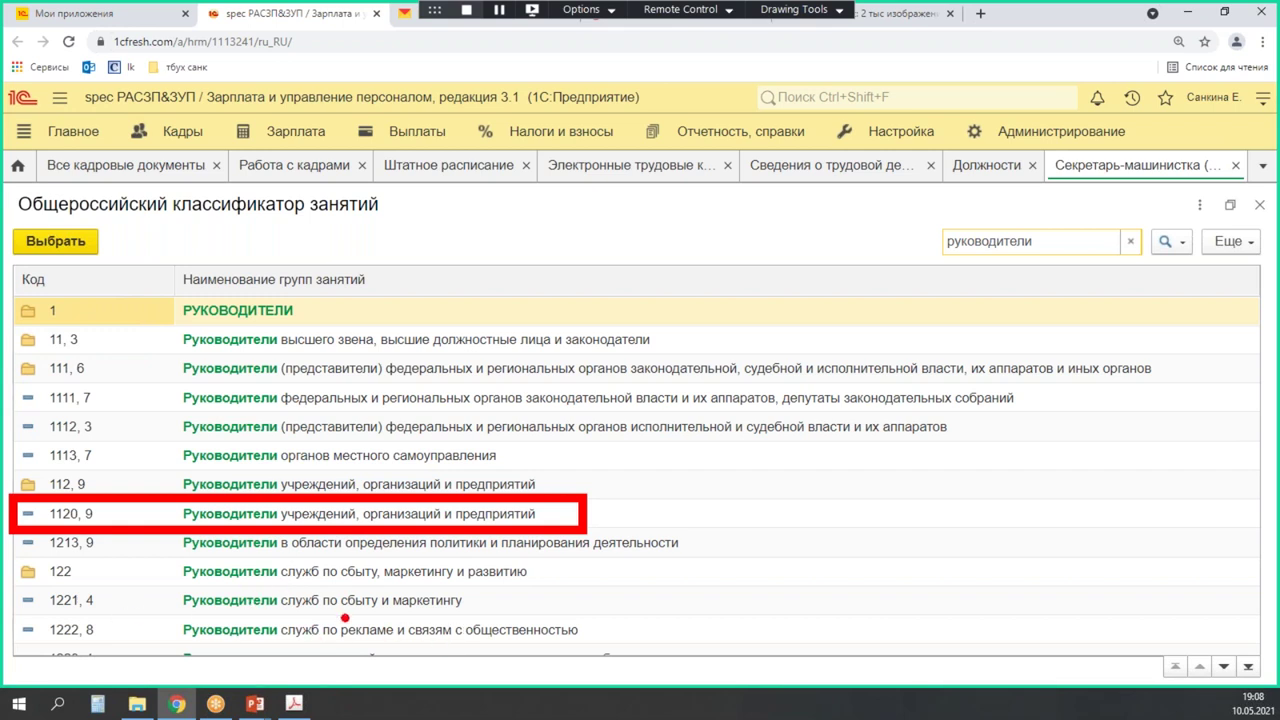
left_click_drag(330, 613, 484, 609)
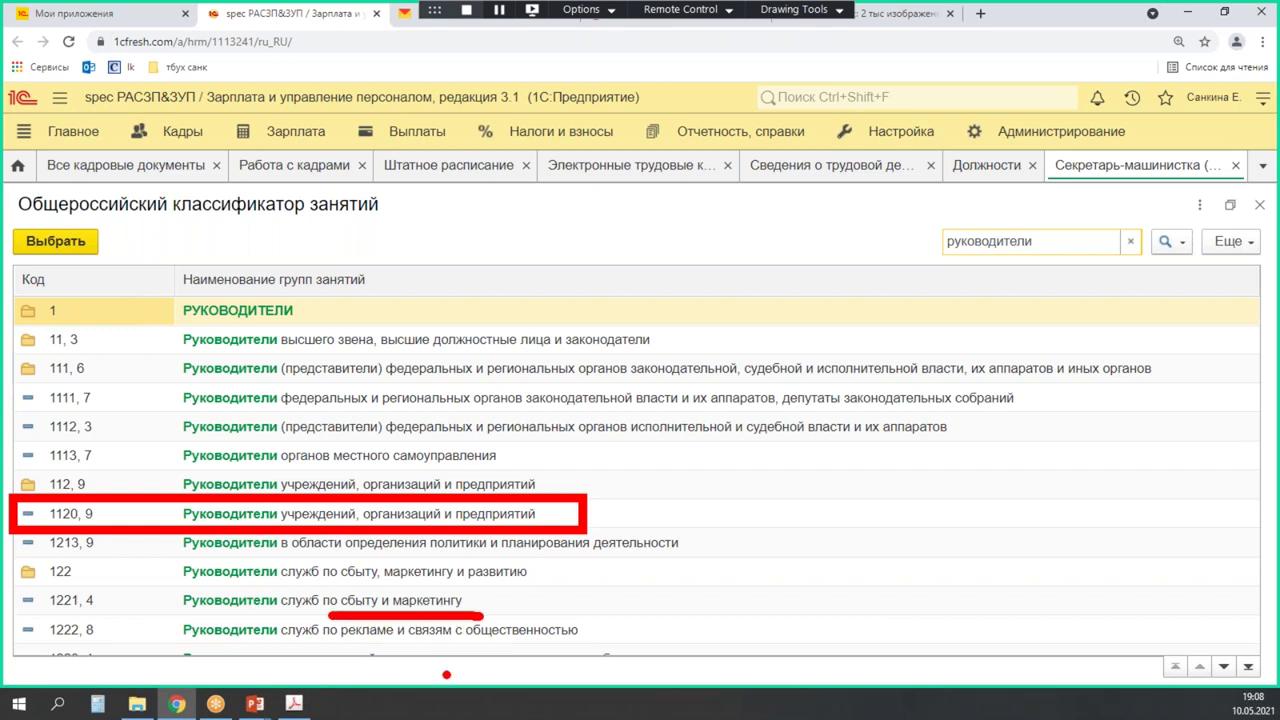
left_click_drag(344, 647, 468, 641)
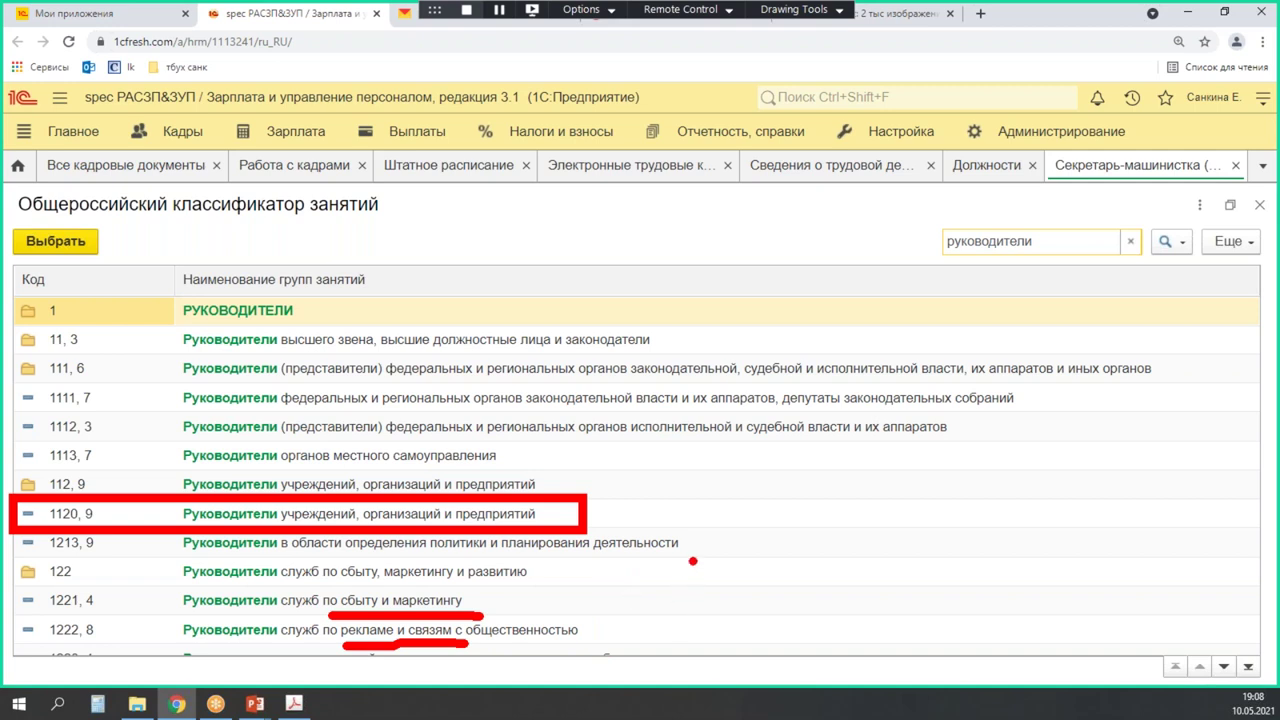
- Handwrite "503" beside the list, strike through the name endings in rows 1221 and 1222, and clear the annotations
mouse_move(702, 468)
left_mouse_down()
mouse_move(708, 505)
mouse_move(688, 545)
mouse_move(745, 463)
left_mouse_up()
mouse_move(765, 462)
left_mouse_down()
mouse_move(745, 540)
mouse_move(752, 465)
mouse_move(872, 515)
mouse_move(853, 553)
left_mouse_up()
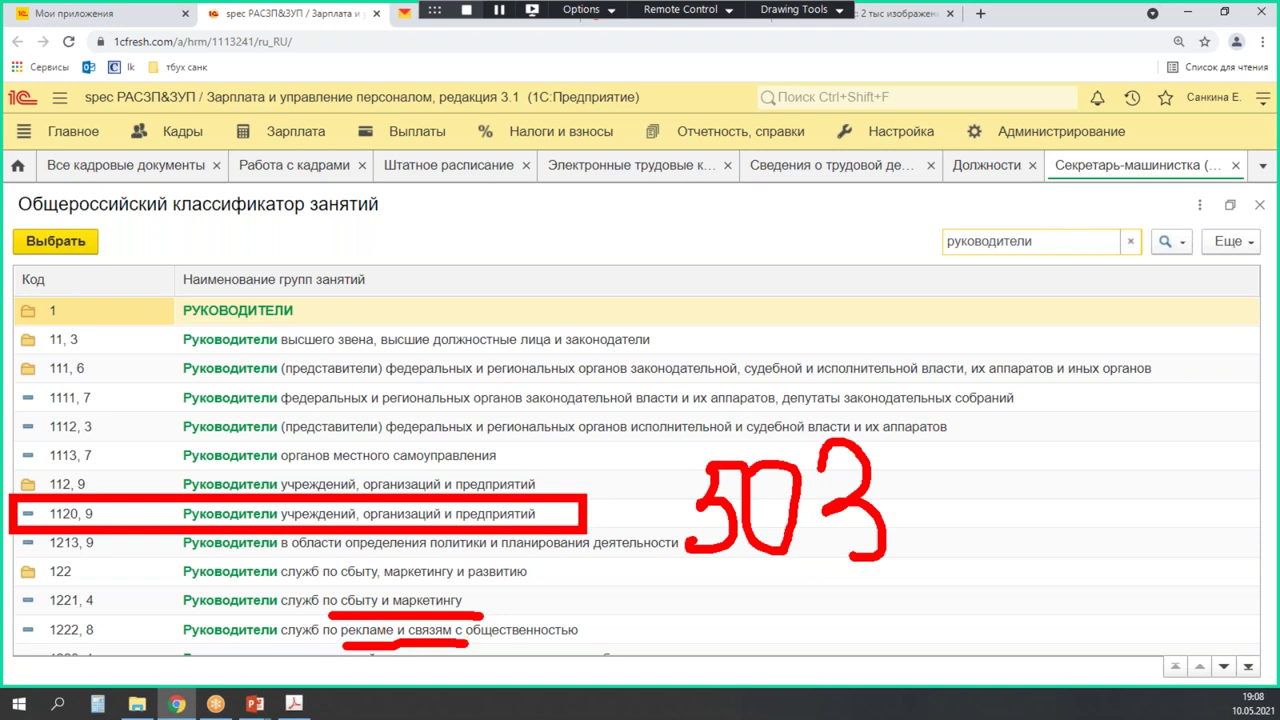
left_click_drag(324, 603, 508, 600)
left_click_drag(342, 636, 634, 631)
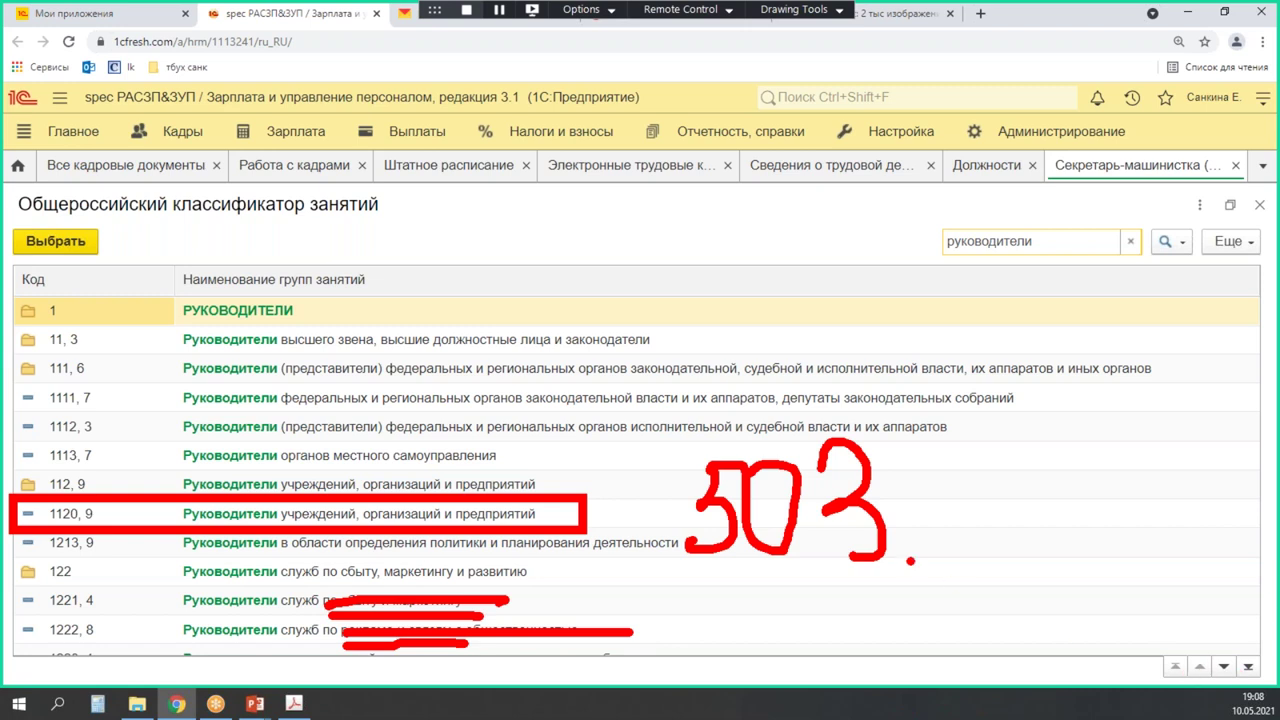
key("Escape")
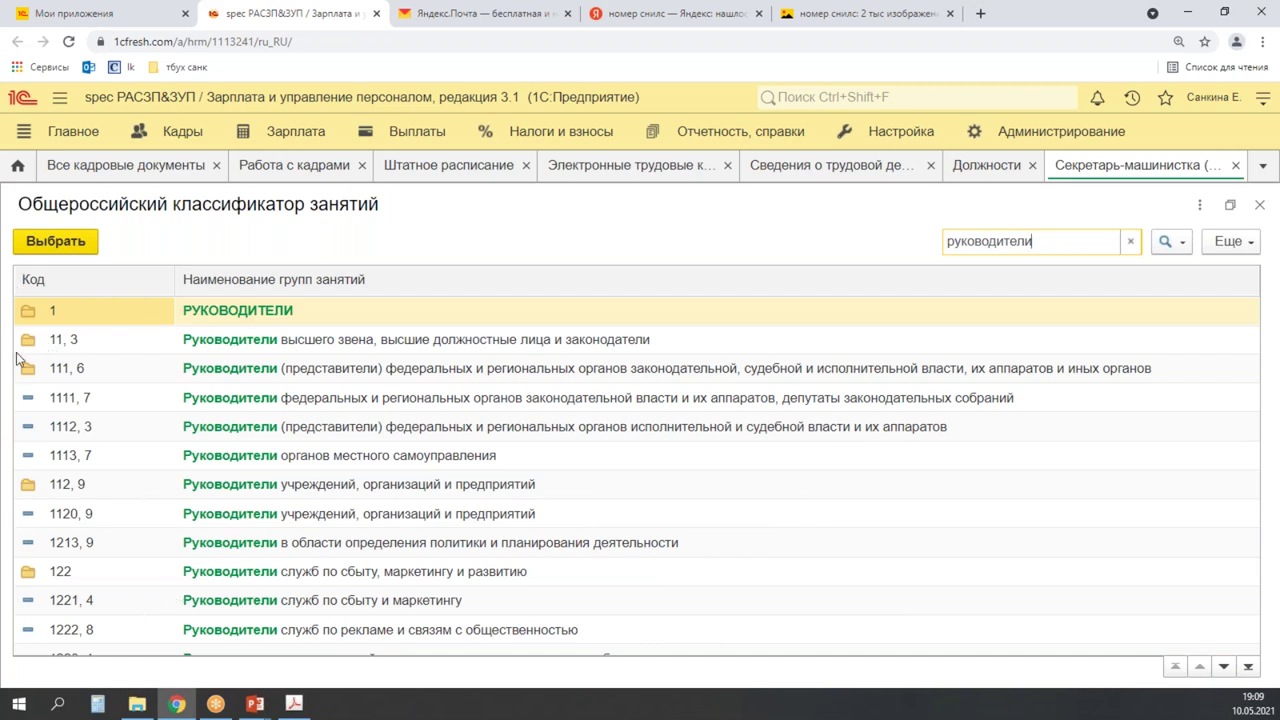
- Draw a large frame around the listed Руководители groups, then clear it
key("ctrl+2")
left_click_drag(6, 290, 765, 667)
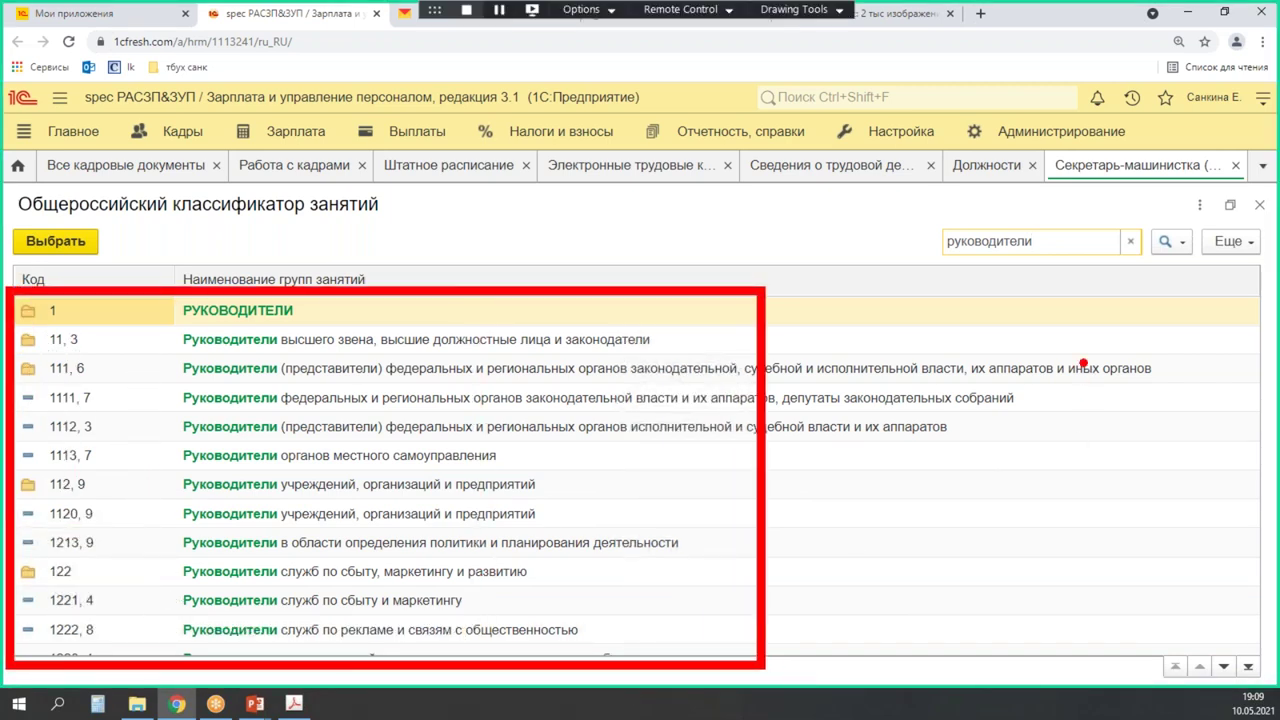
key("Escape")
- Search the classifier for "програм", frame the codes 2514 and 2519, and clear the frame
double_click(1054, 238)
type("програм")
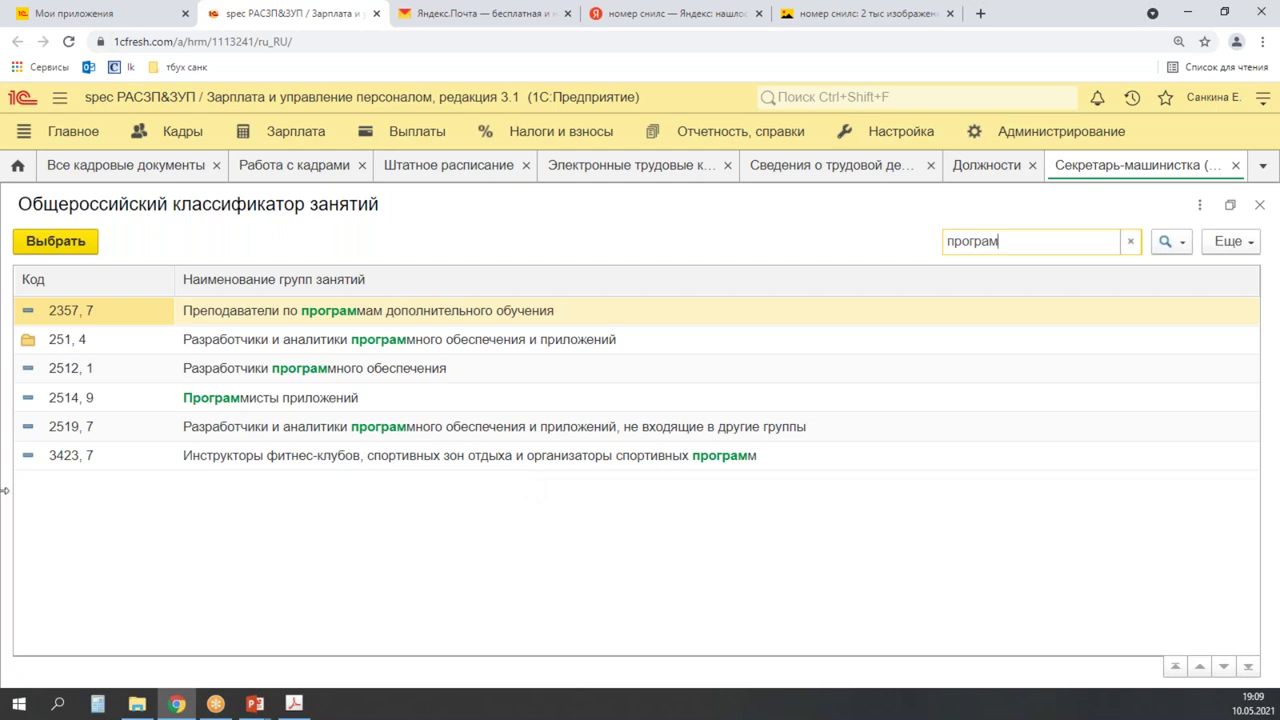
mouse_move(12, 380)
left_mouse_down()
mouse_move(28, 430)
mouse_move(122, 447)
left_mouse_up()
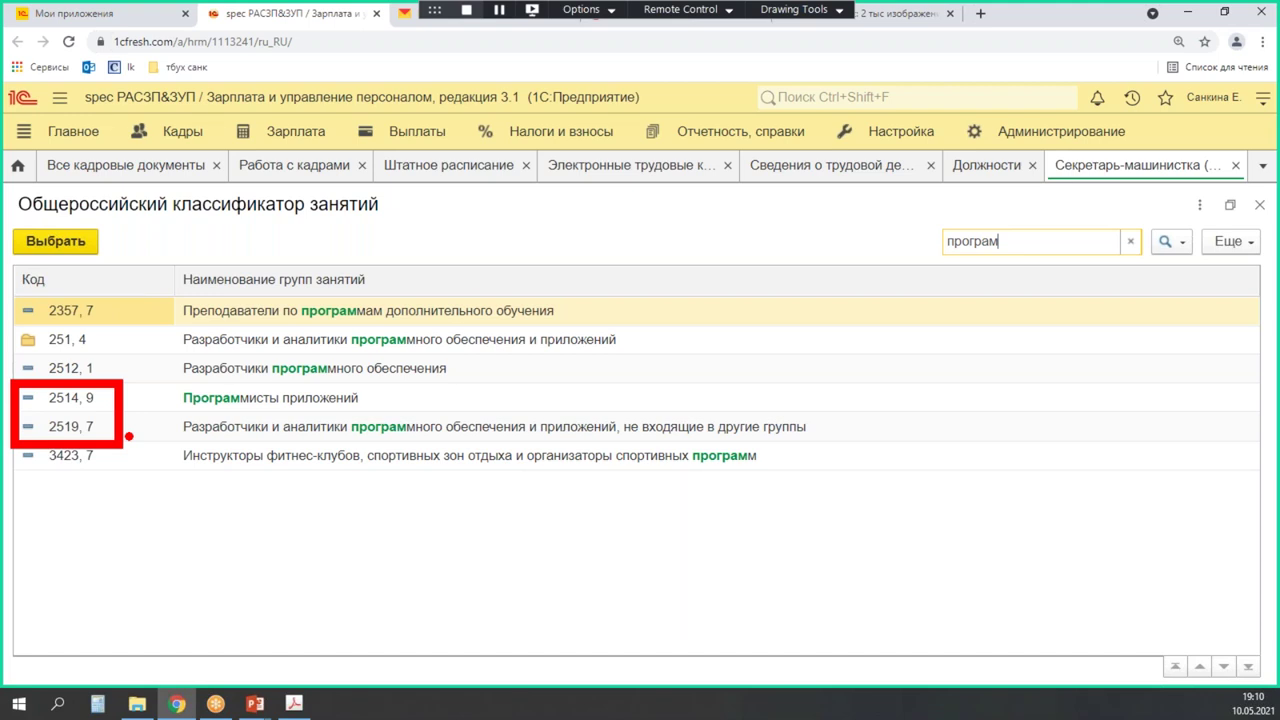
key("Escape")
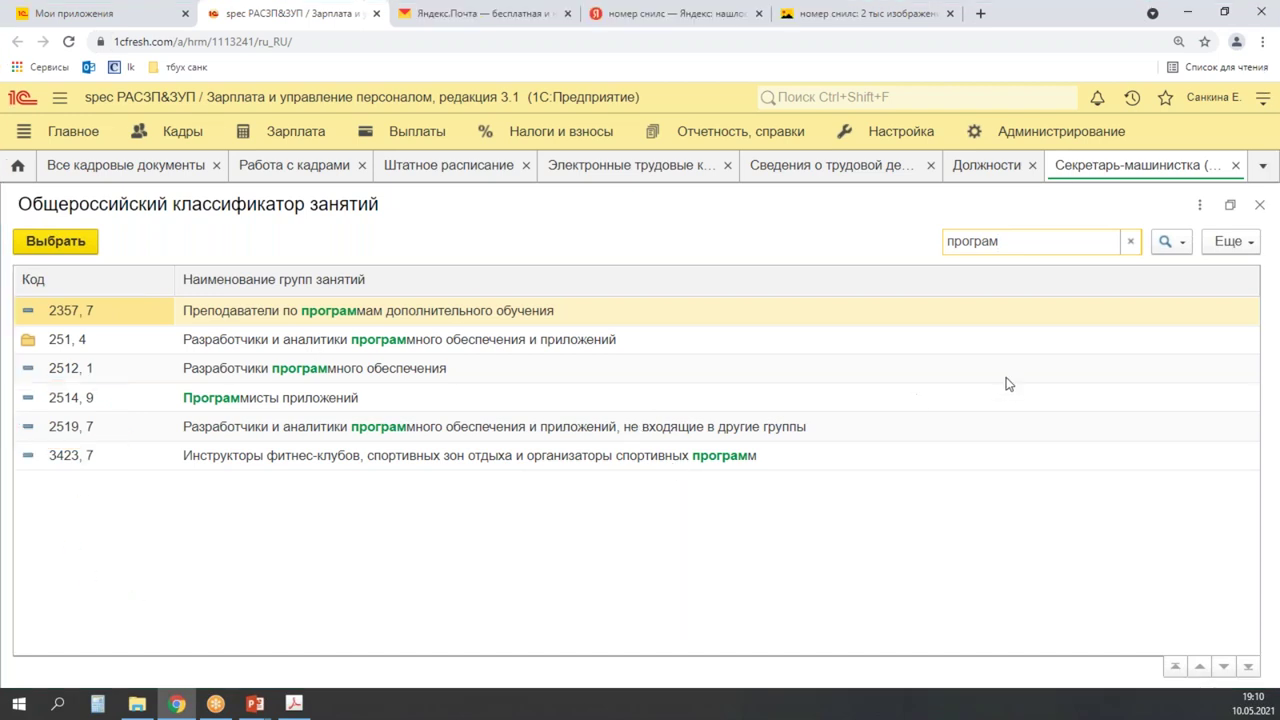
- Search the classifier for "тест" and empty the search again
left_click_drag(1009, 242, 881, 237)
type("тест")
key("BackSpace")
key("BackSpace")
key("BackSpace")
key("BackSpace")
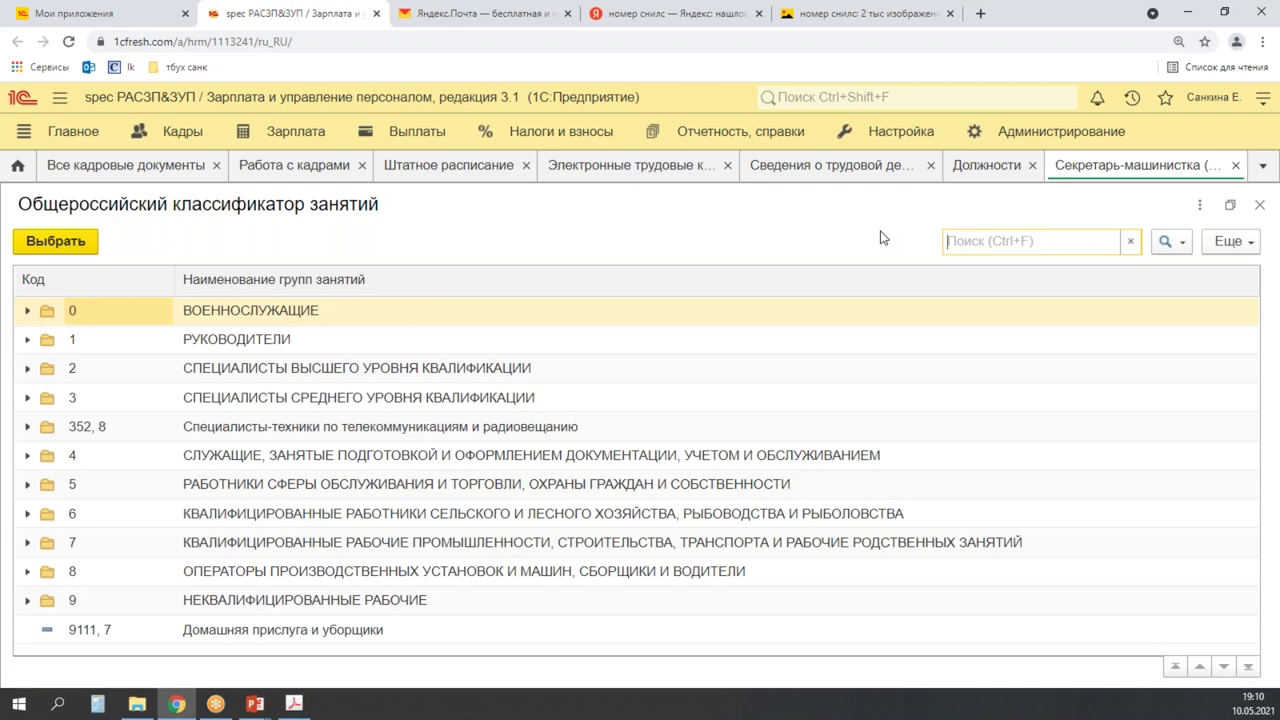
- Return to the Должности list from the settings and open the ОКПДТР selection for Должности служащих
left_click(901, 131)
left_click(75, 497)
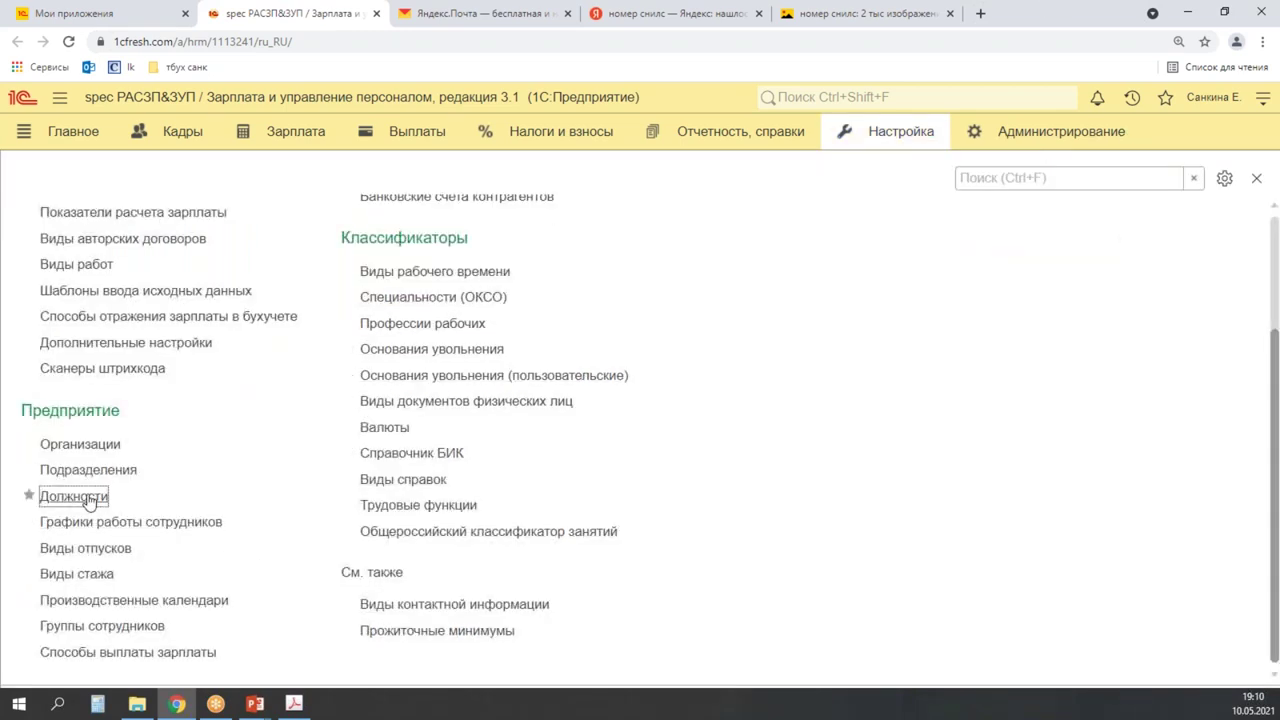
left_click(172, 254)
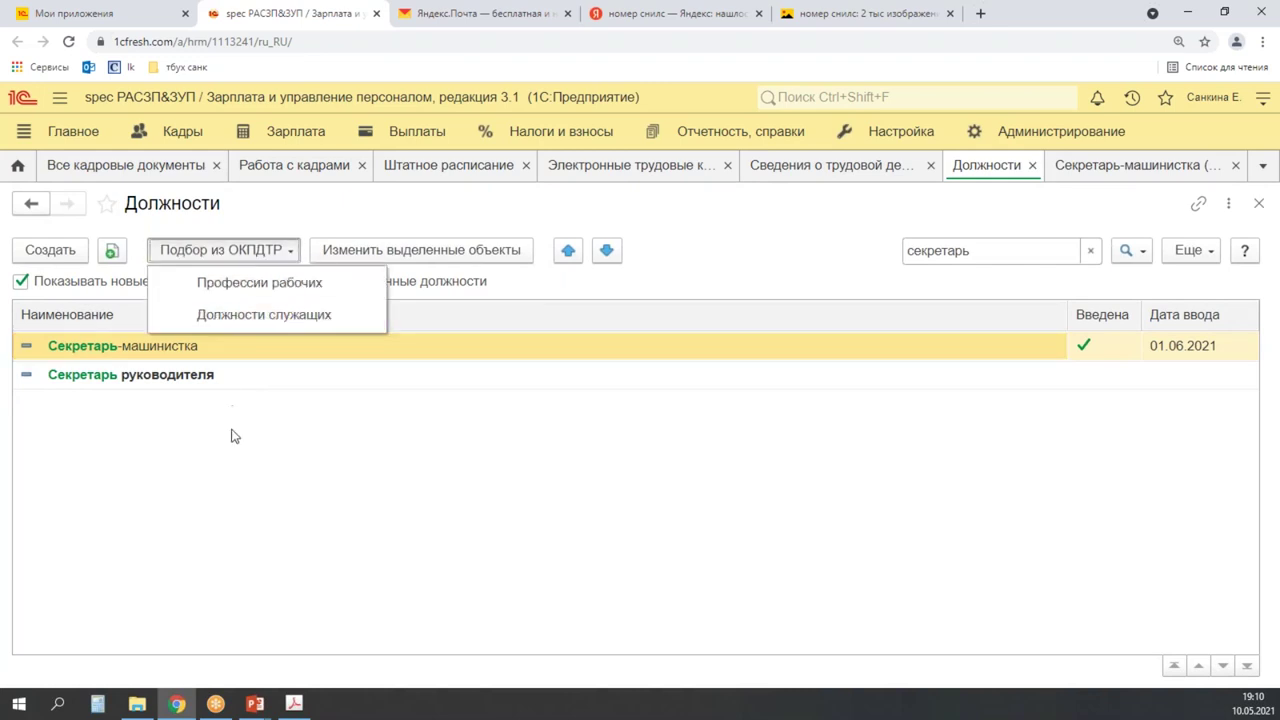
left_click(296, 316)
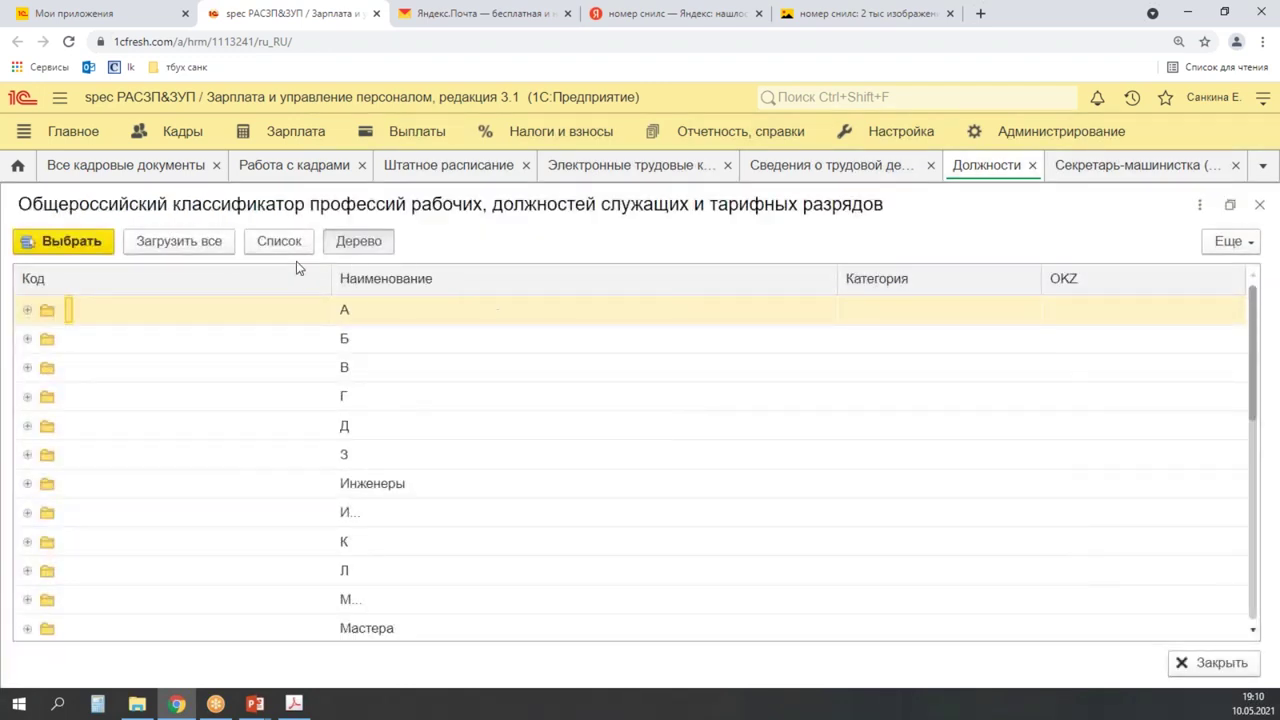
- Show the Должности служащих classifier as a list, search its names for "тестиро", and close it
left_click(281, 242)
left_click(533, 454)
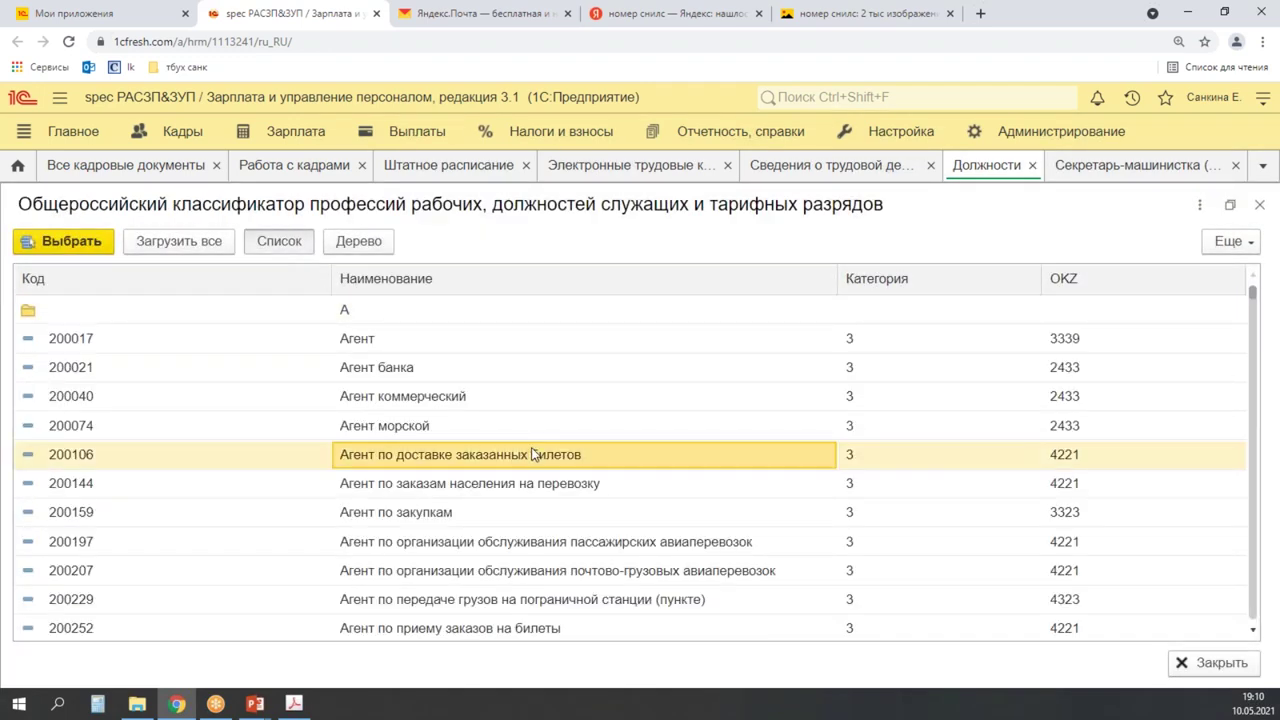
type("тестиро")
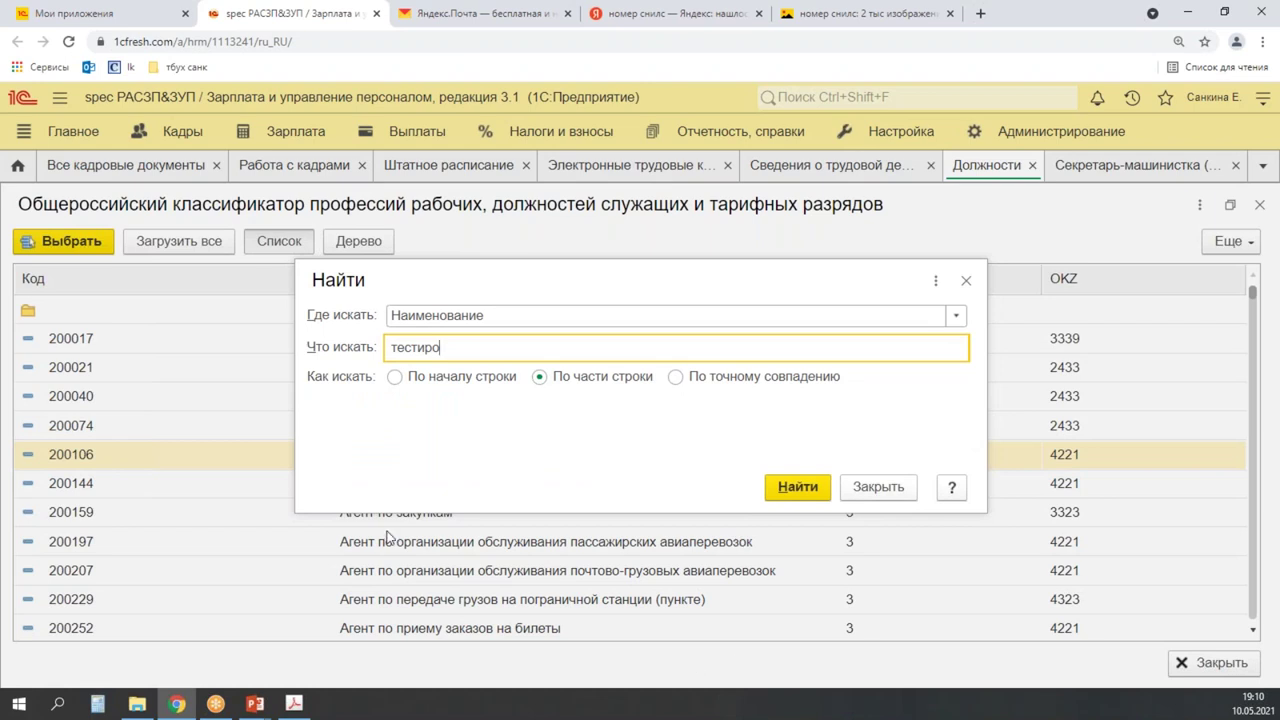
left_click(798, 487)
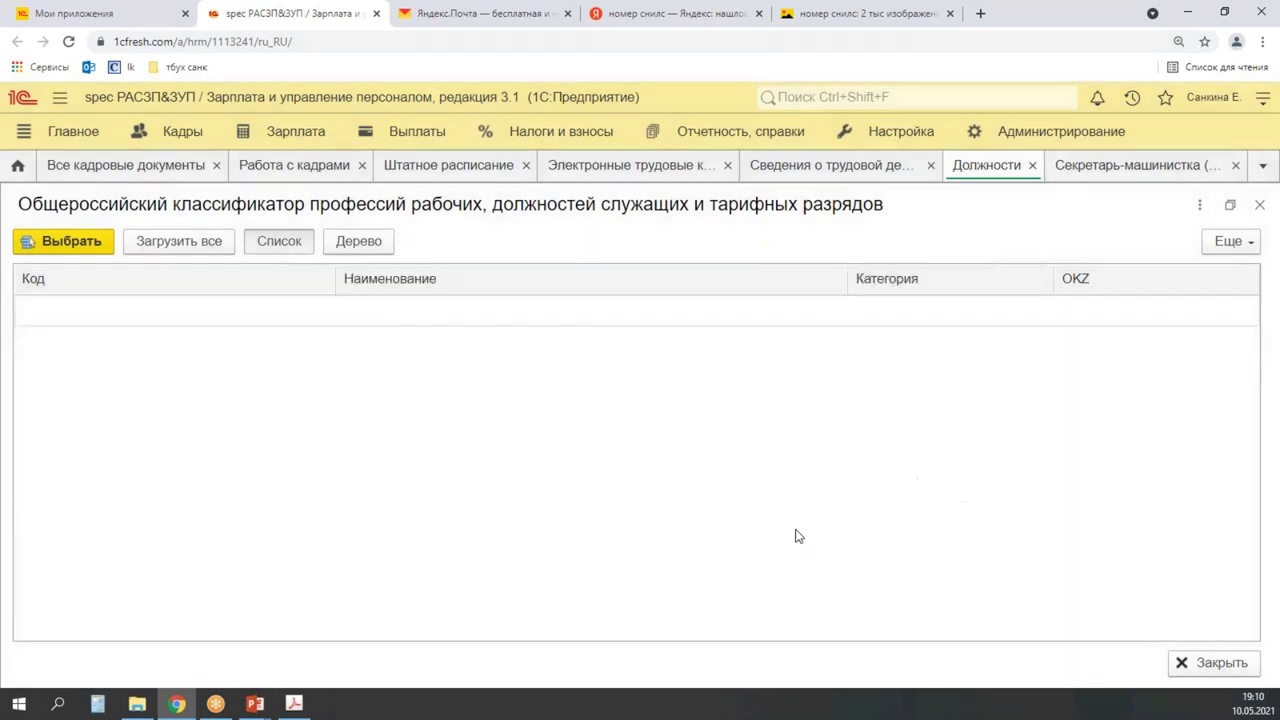
left_click(1259, 205)
- Open the ОКПДТР selection for Профессии рабочих as a list, search its names for "тестиров", and close it
left_click(262, 250)
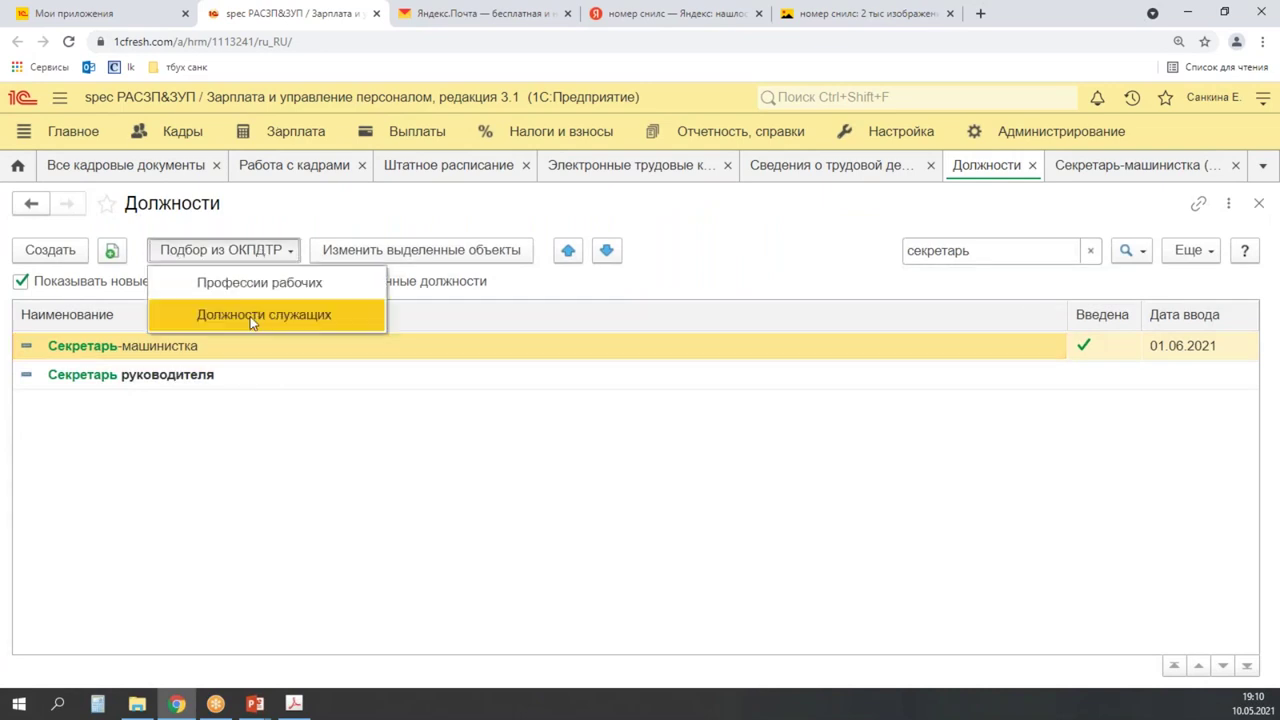
left_click(255, 284)
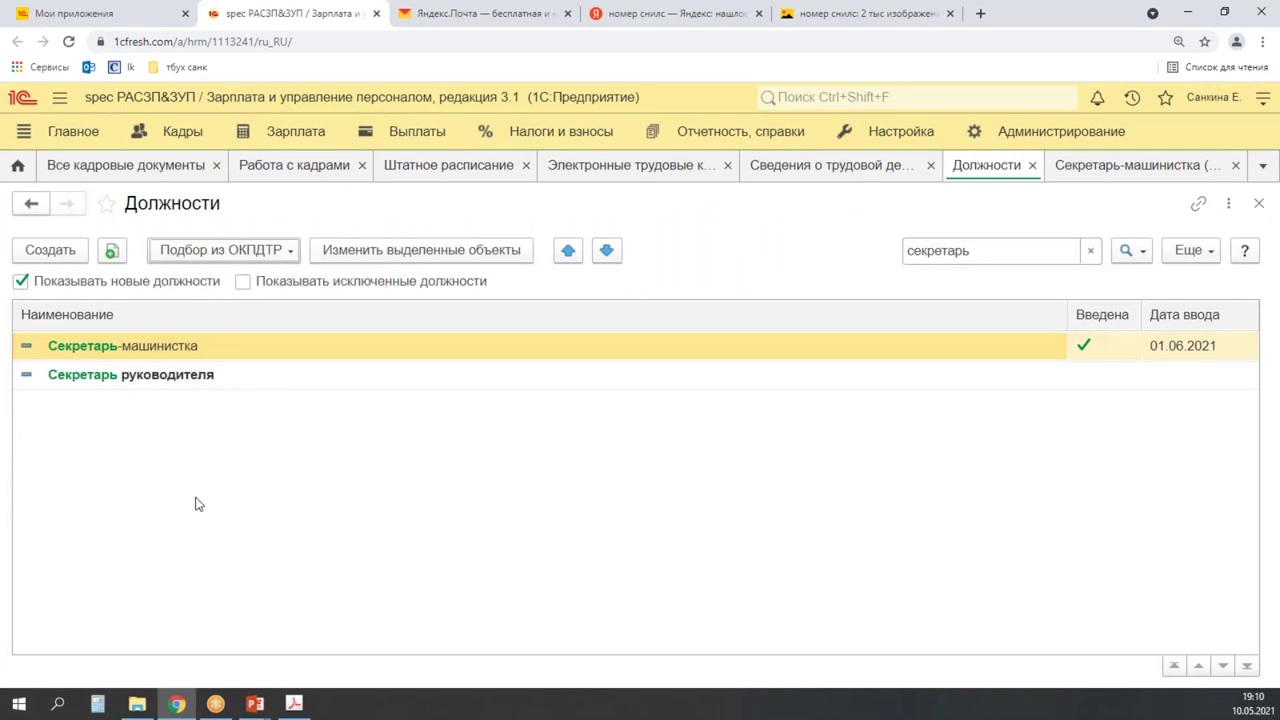
left_click(285, 241)
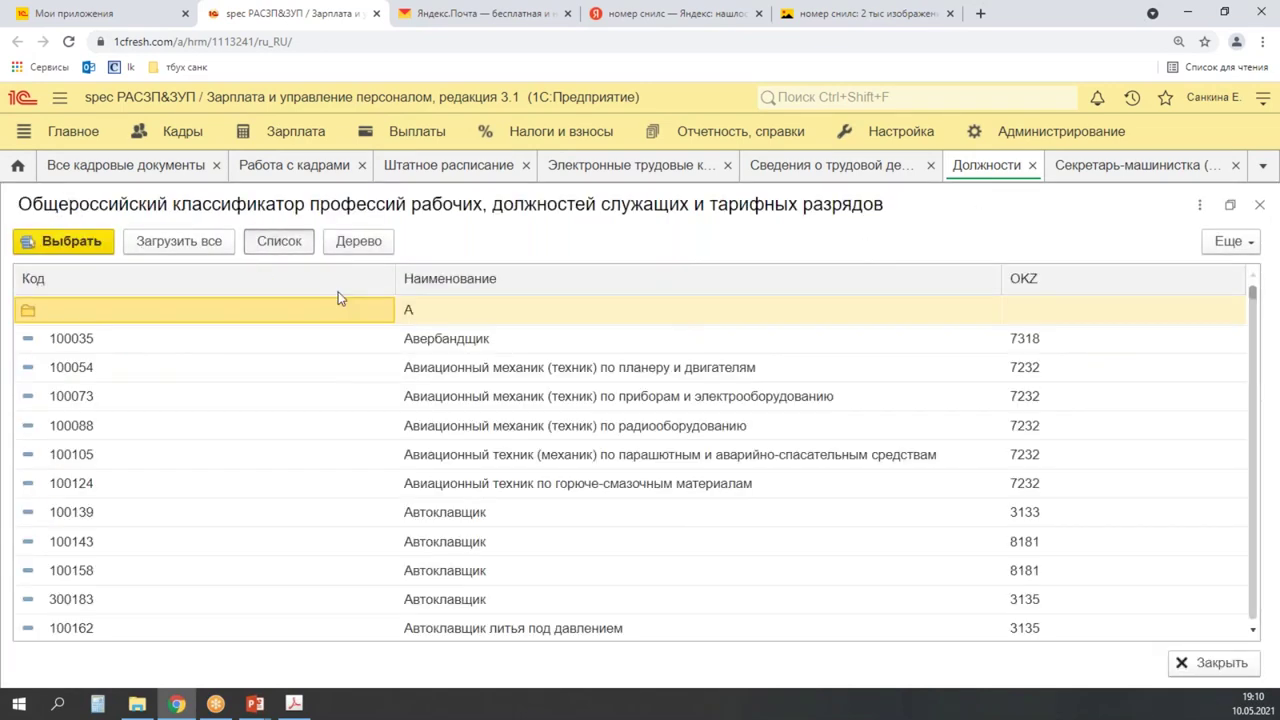
left_click(541, 427)
key("ctrl+f")
type("тестиров")
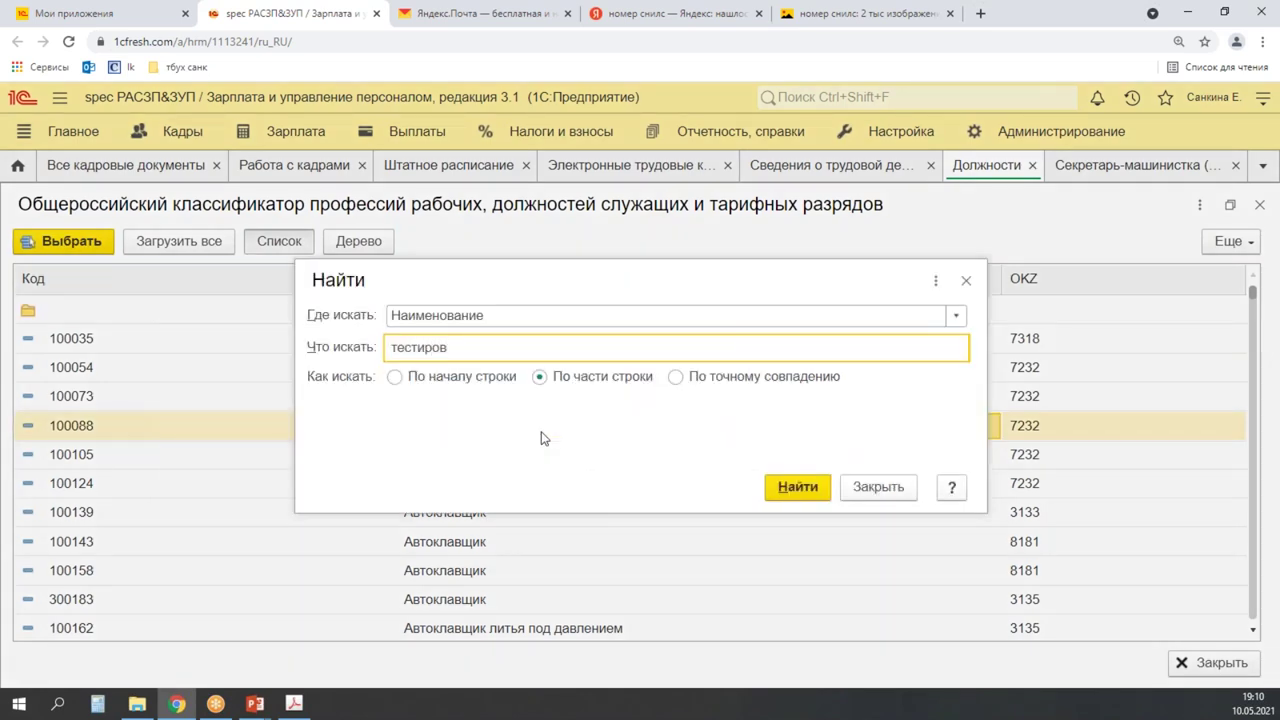
key("Return")
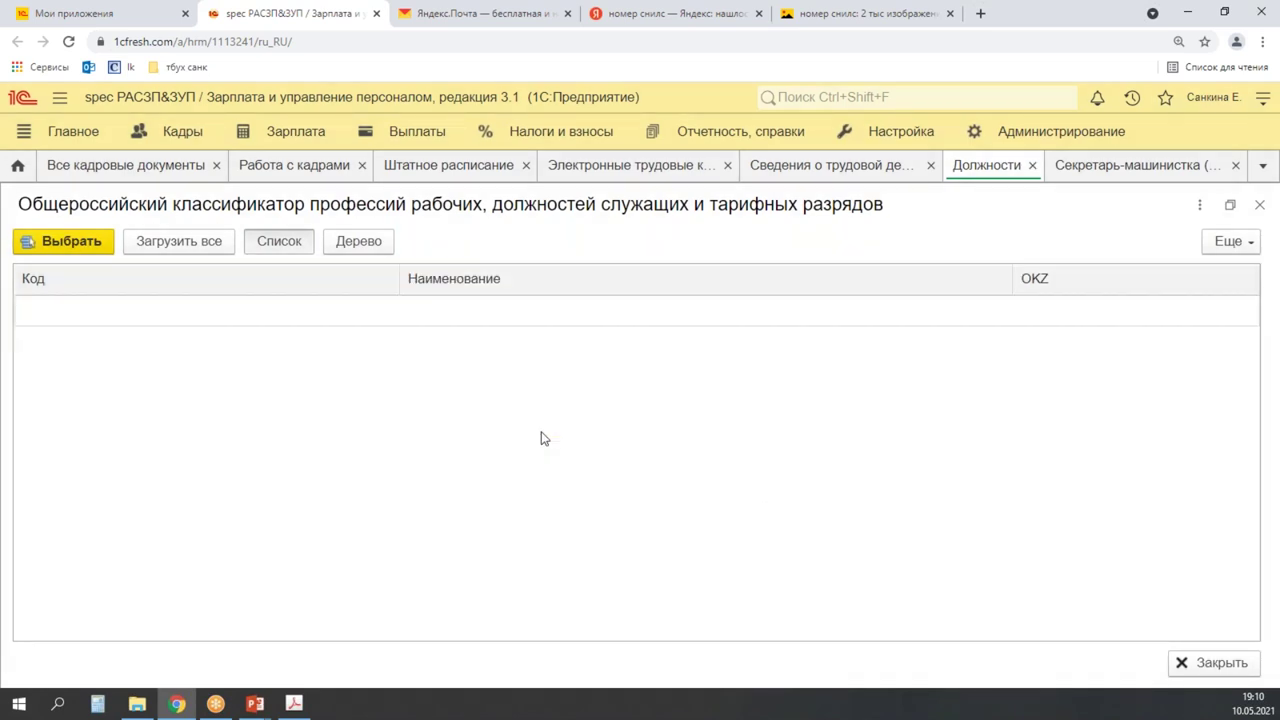
left_click(1259, 208)
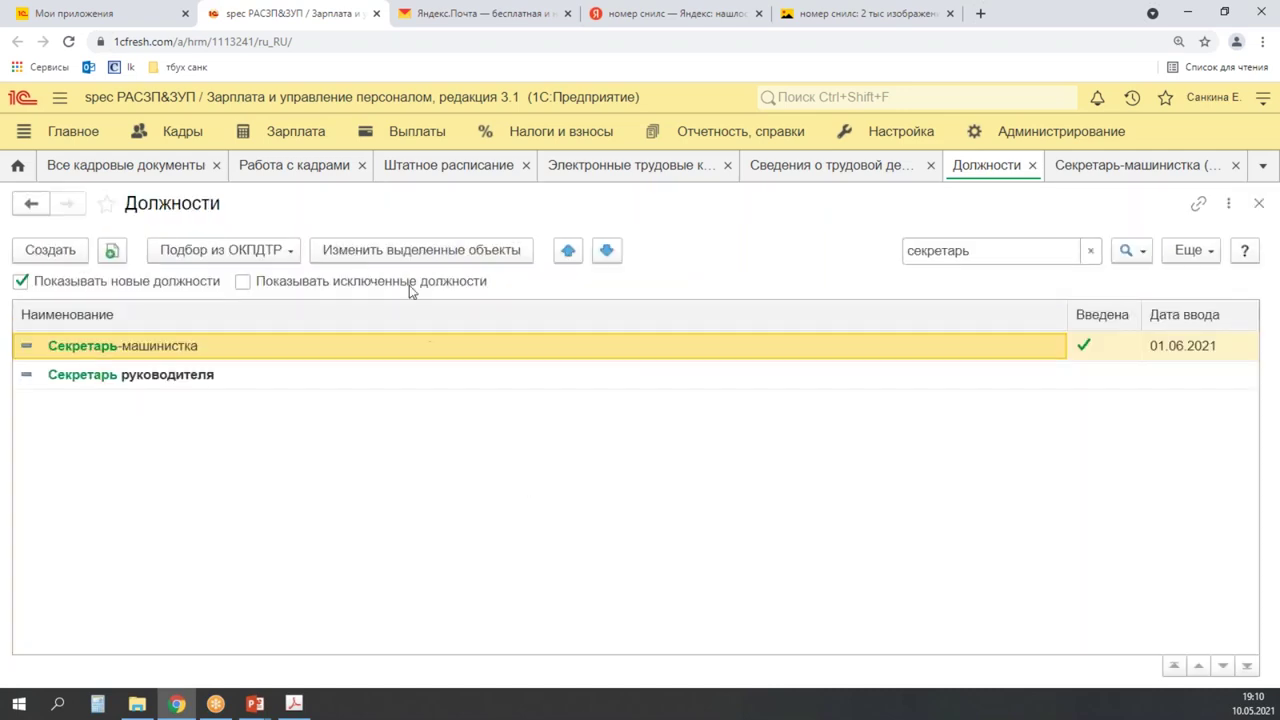
- Draw a large frame in the middle of the Должности list, then clear it
left_click_drag(302, 318, 858, 560)
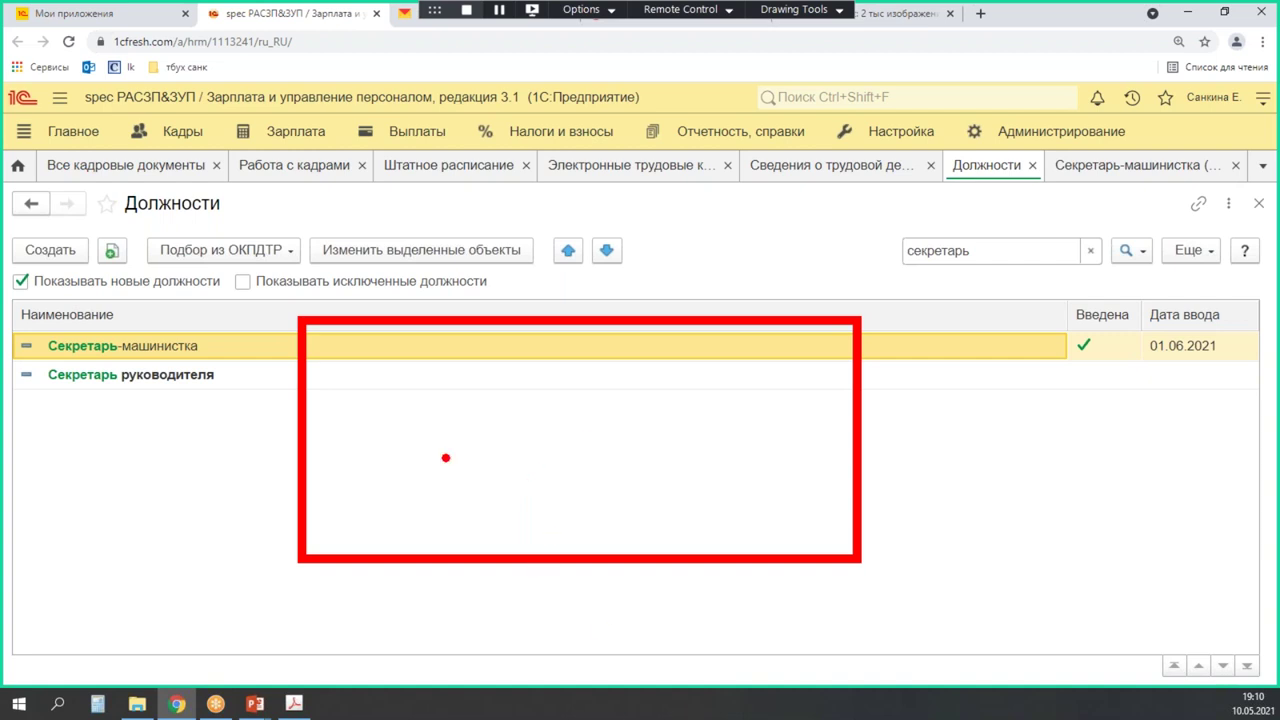
key("Escape")
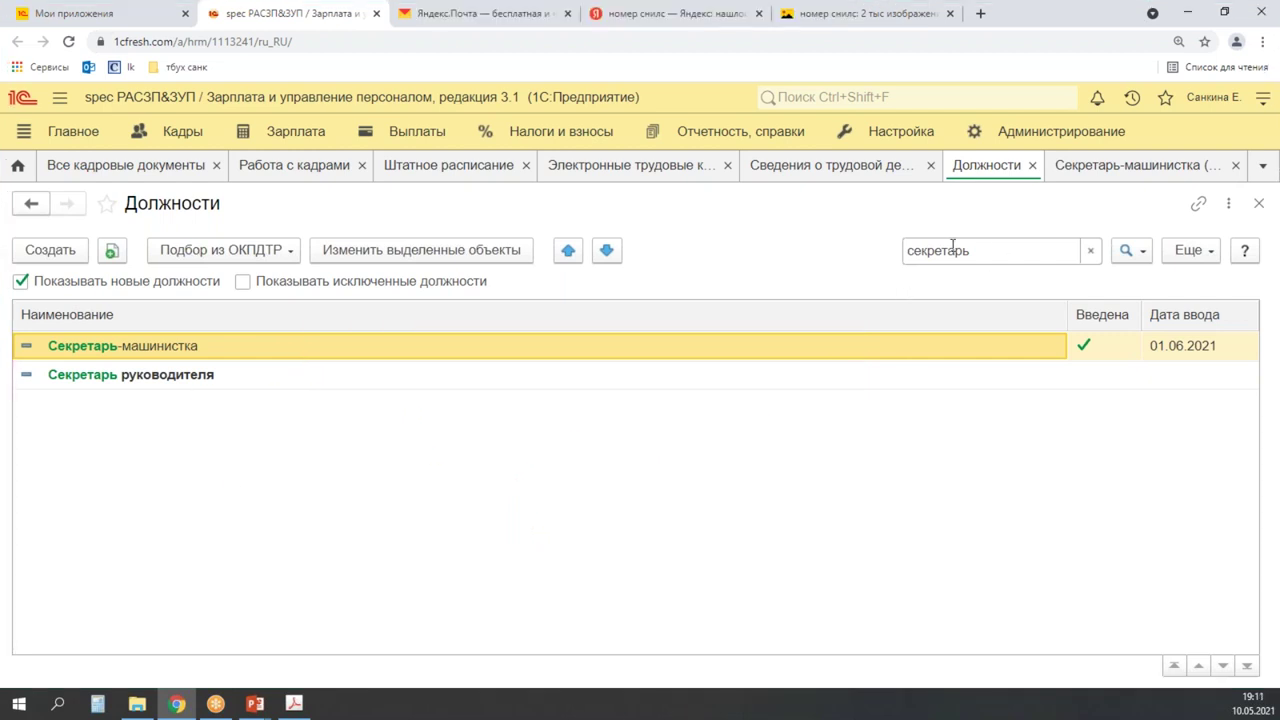
- Search Google in a new browser tab for "должность по окпдтр тестировщик"
left_click(980, 13)
left_click(511, 337)
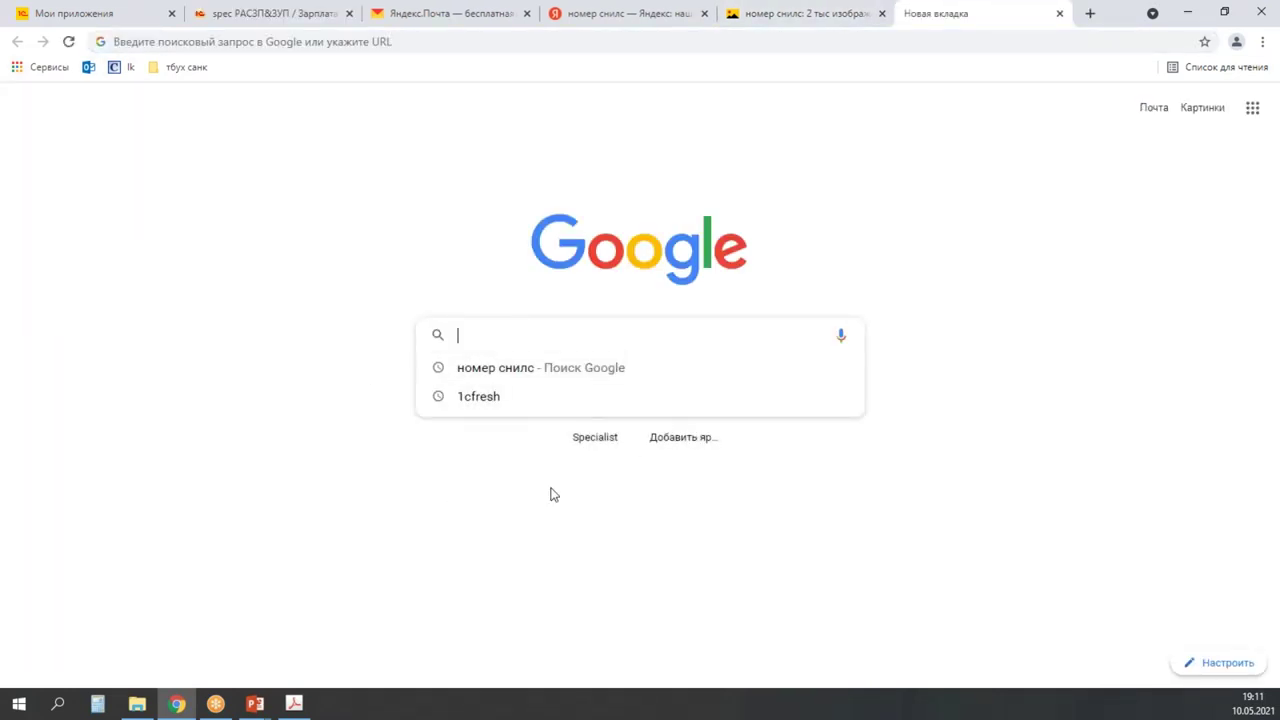
type("до")
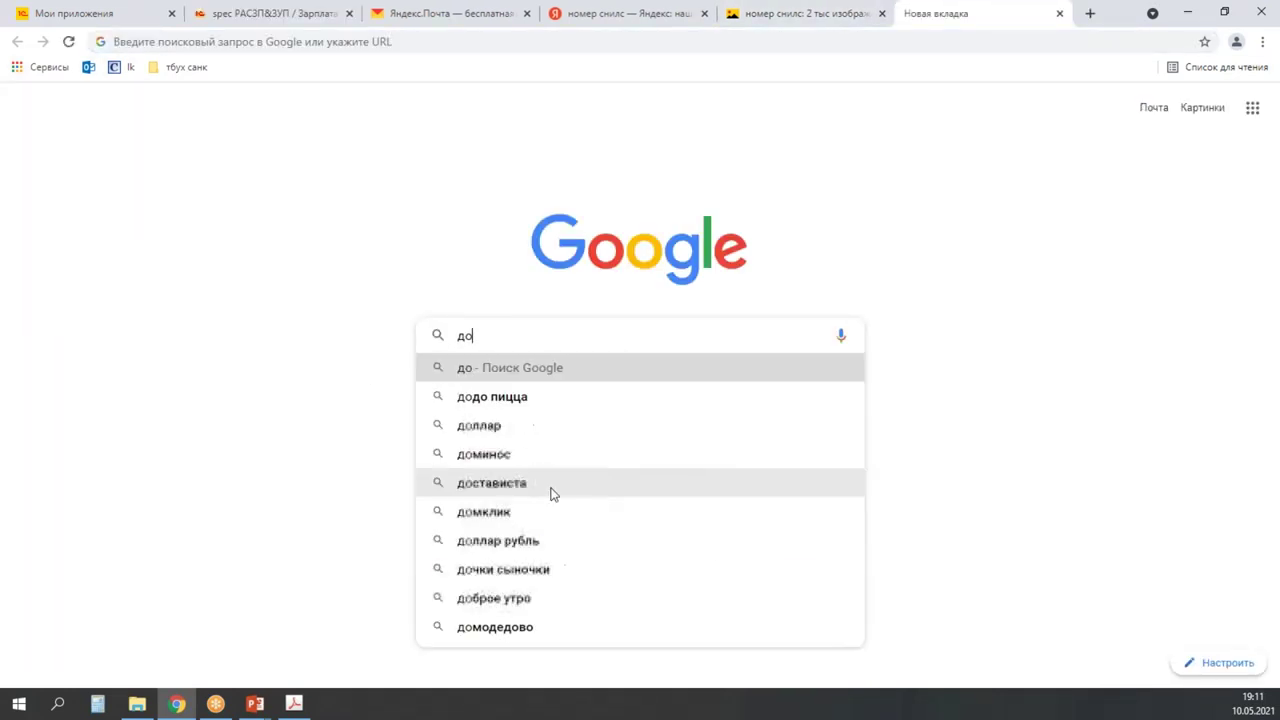
type("лжность ")
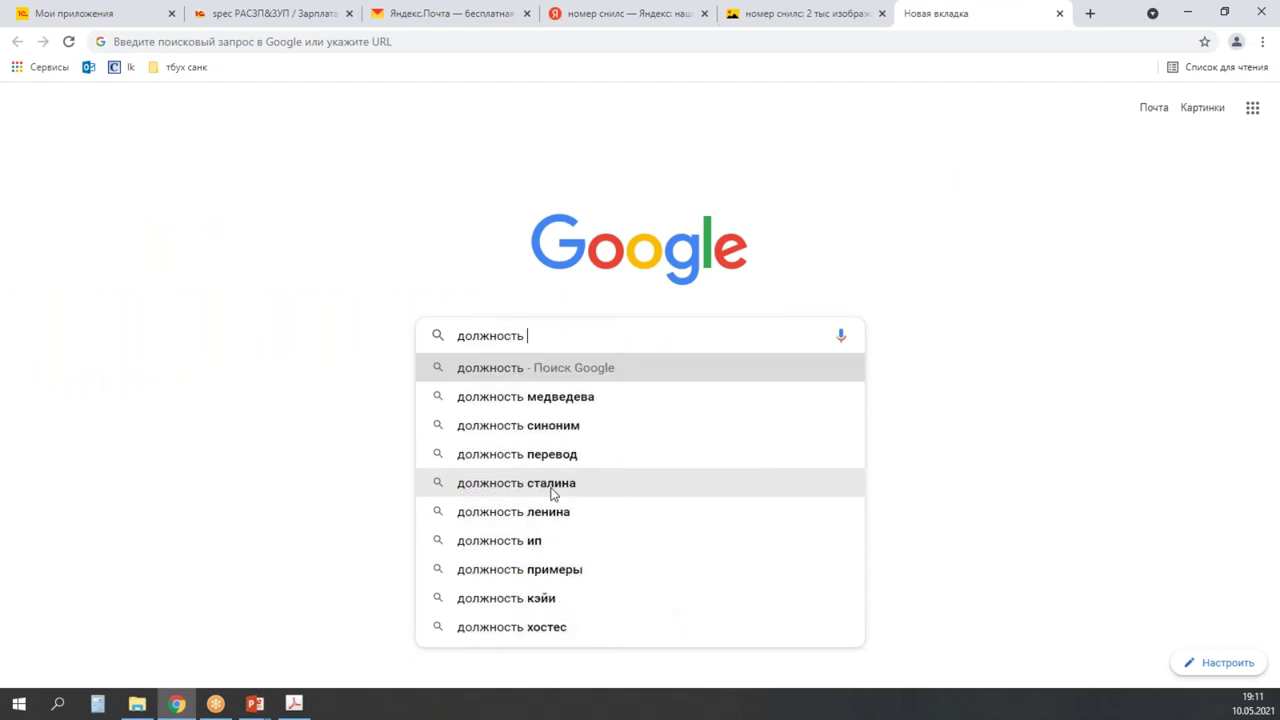
type("по ок")
key("BackSpace")
type("окпдт")
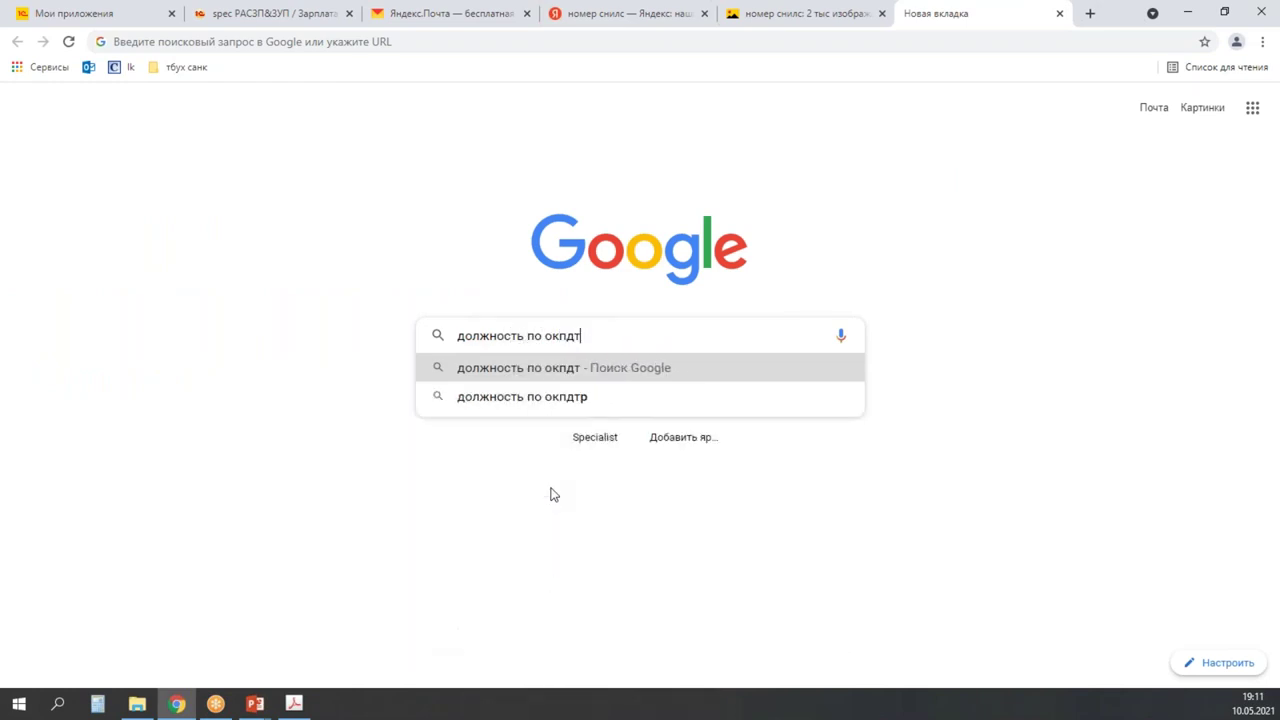
type("р тестиров")
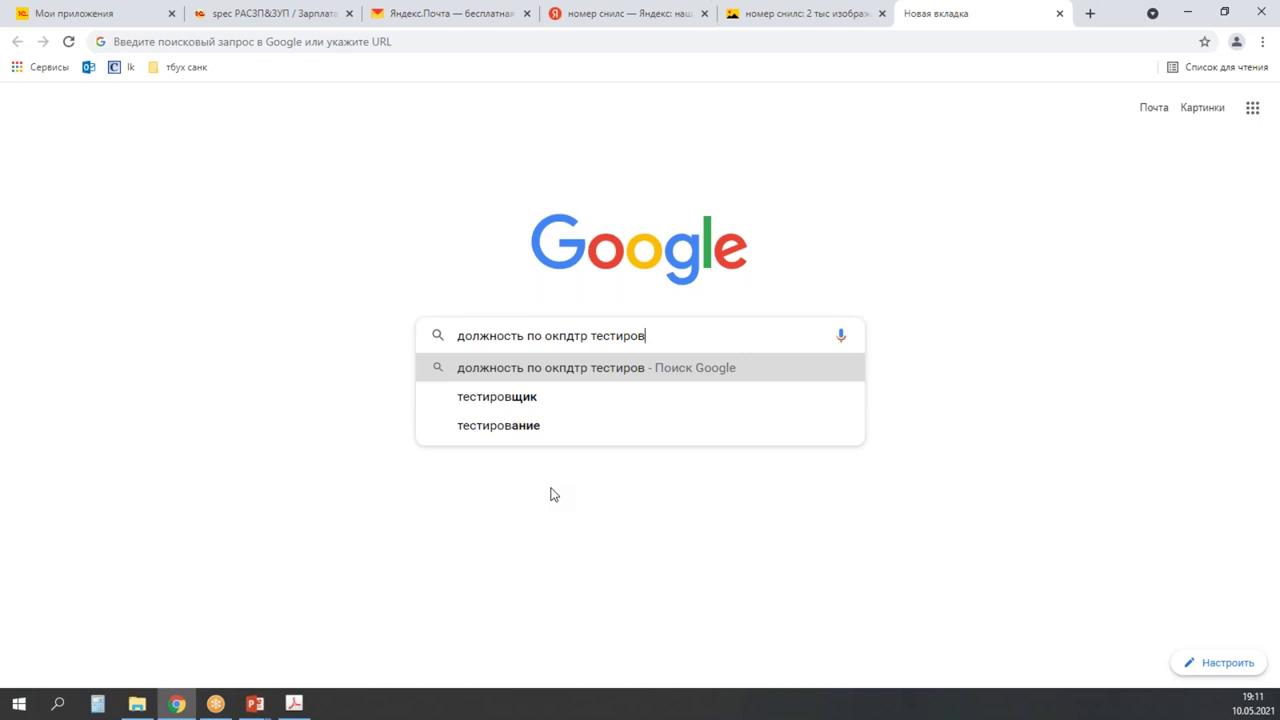
type("щик")
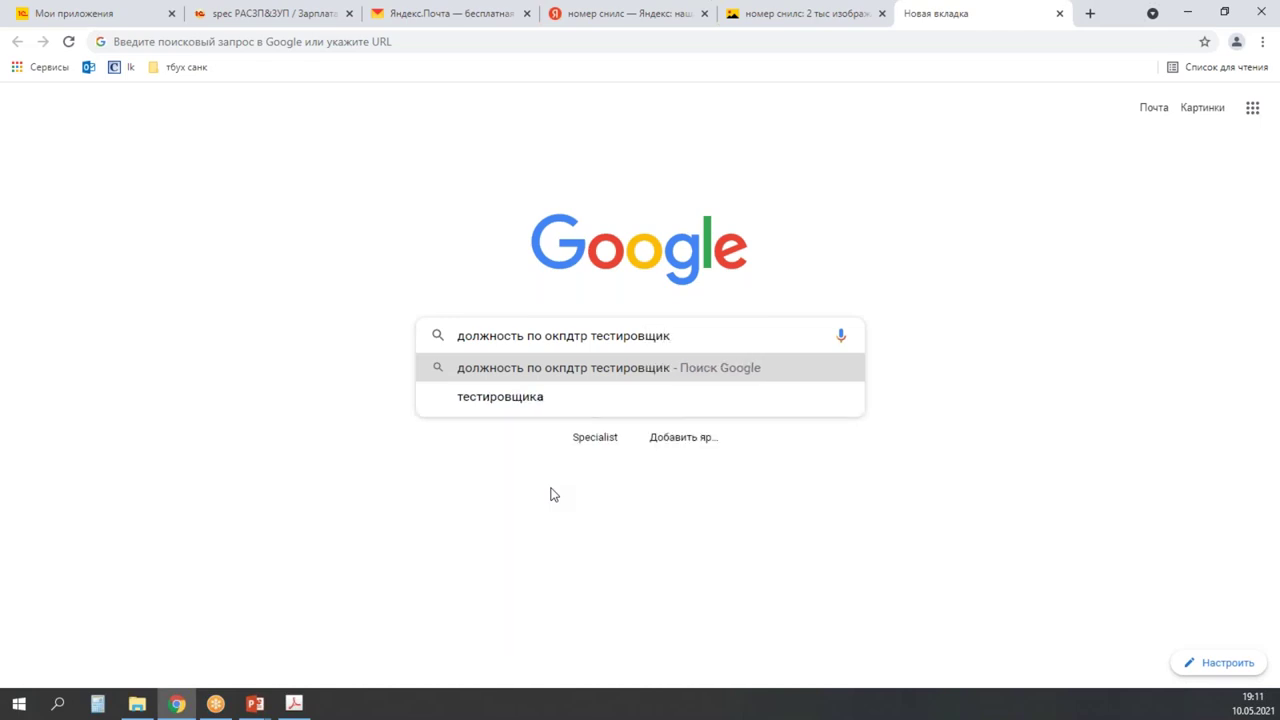
key("Return")
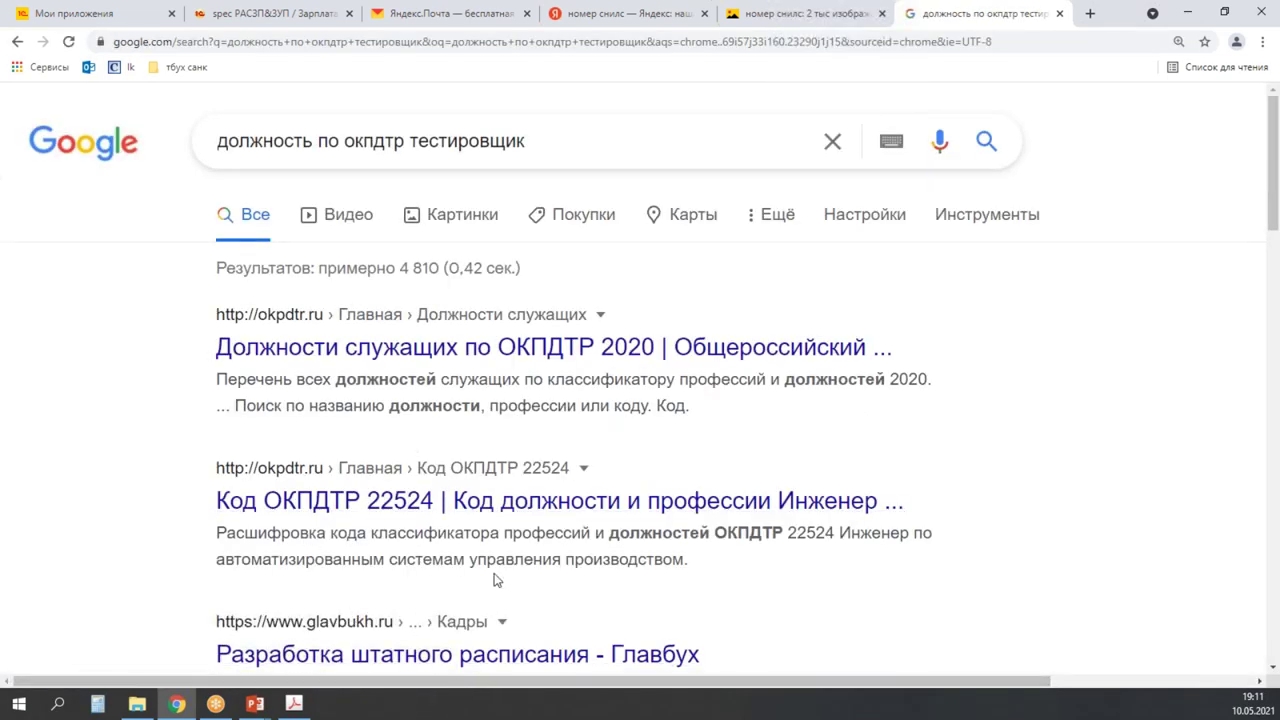
- Refine the Google query to "должность по окпдтр тестировщик программного обеспечения" and run the search
left_click(574, 138)
type("программного ")
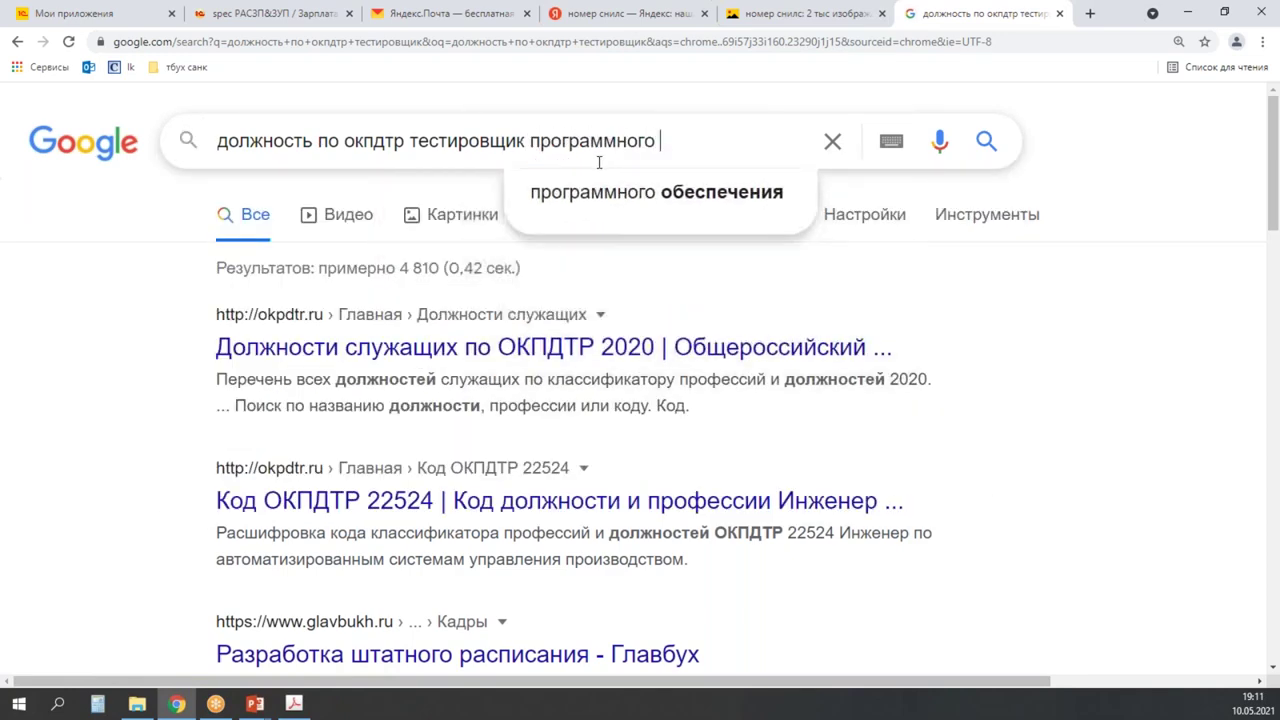
type("обеспечени")
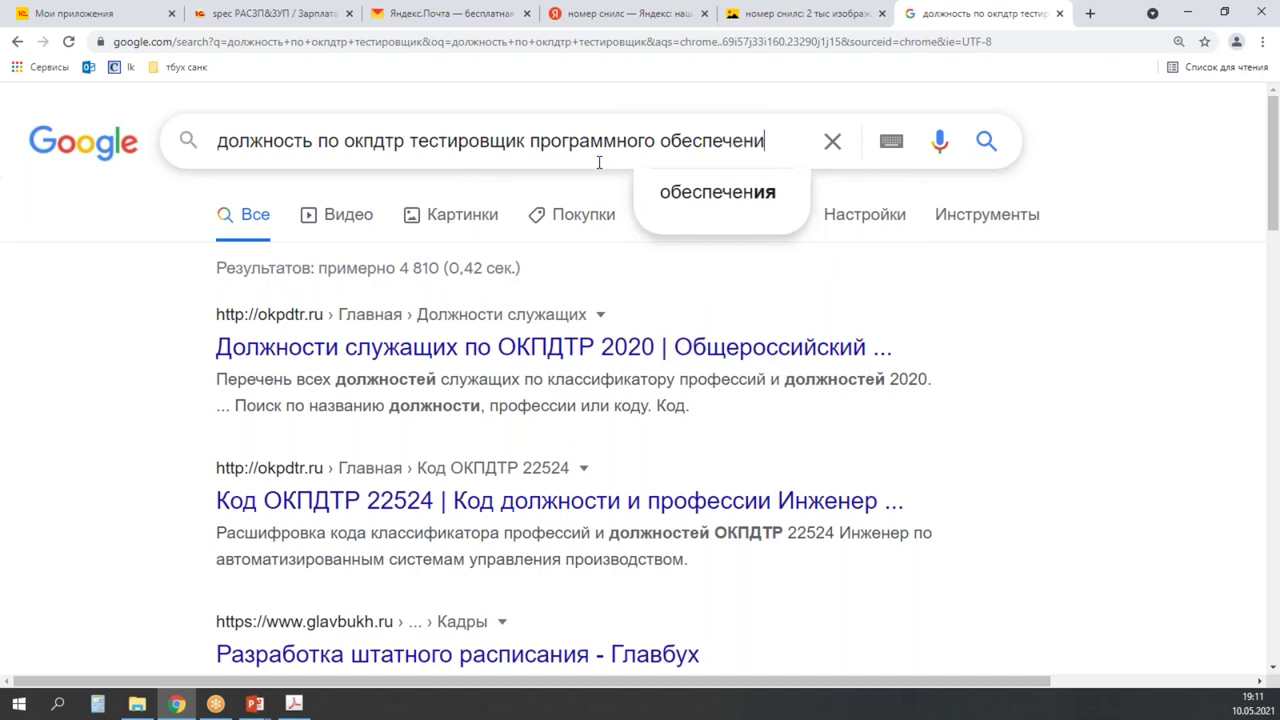
type("я")
key("Return")
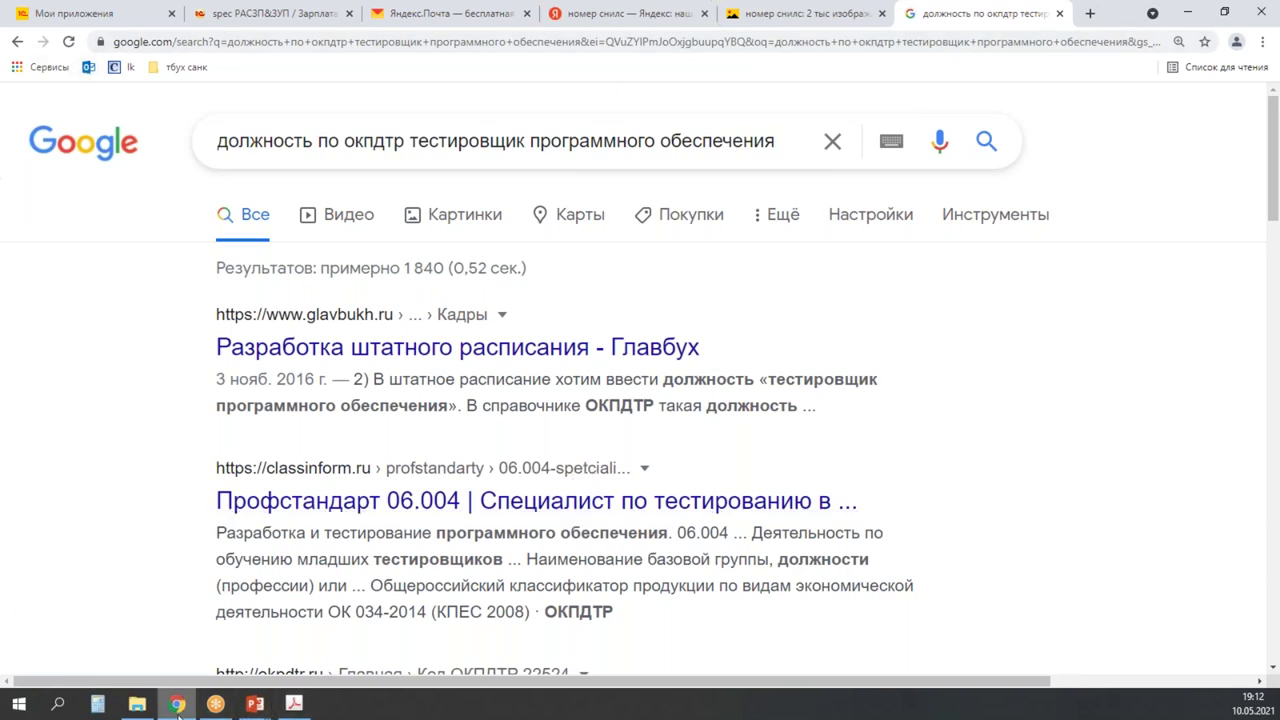
- Open the classinform.ru result for Профстандарт 06.004, hide the side advertisement, and examine the ОКЗ codes in the Группа занятий table
mouse_move(178, 705)
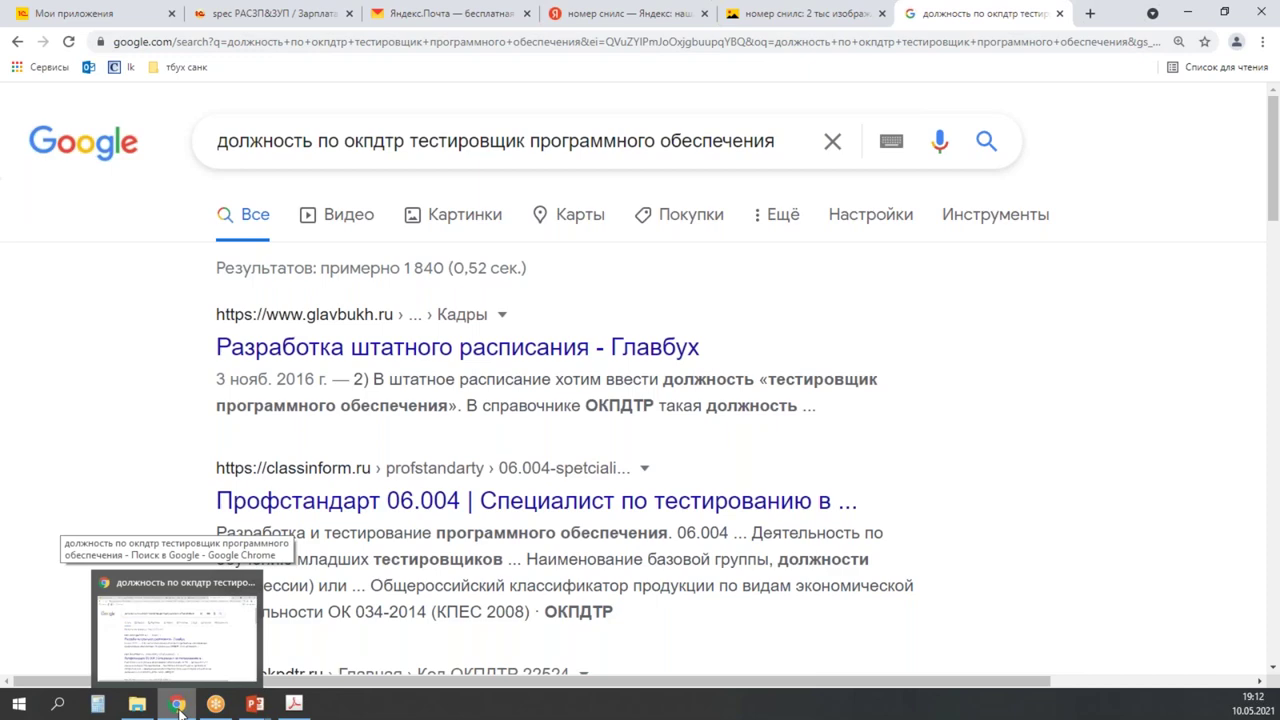
left_click(620, 500)
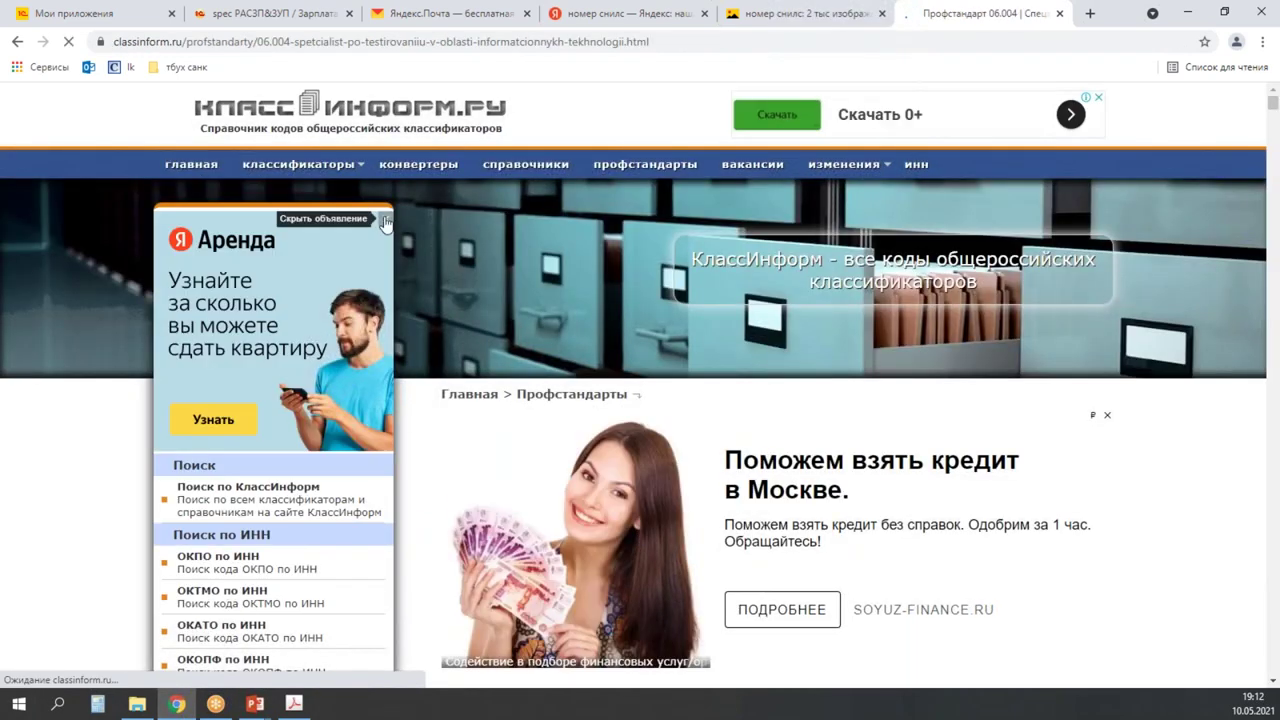
left_click(385, 220)
scroll(811, 400, "down", 4)
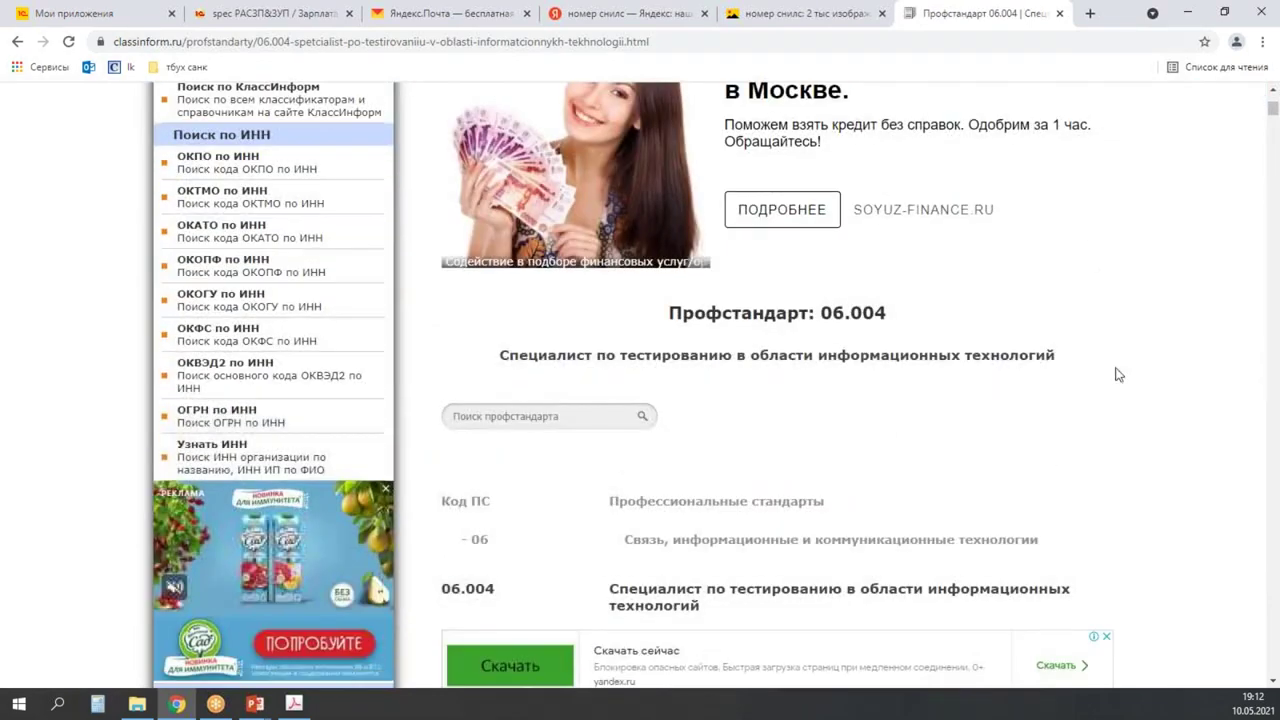
scroll(1087, 360, "down", 2)
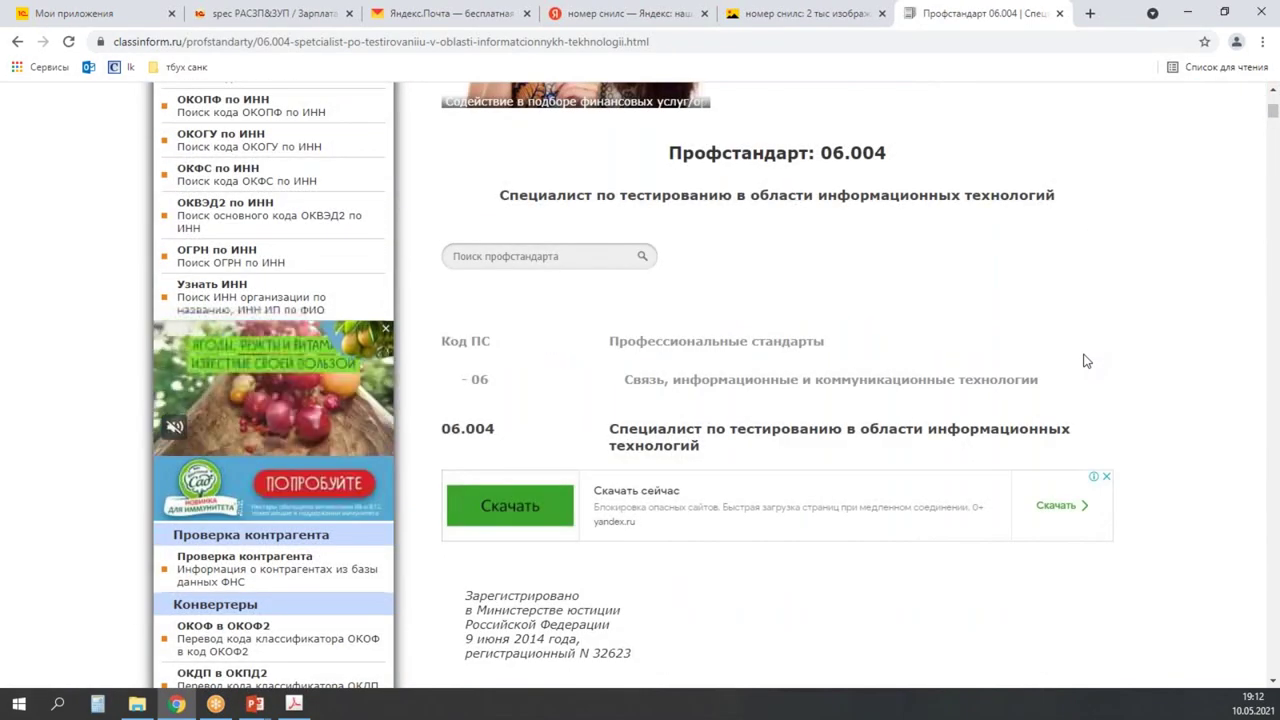
scroll(1087, 360, "down", 2)
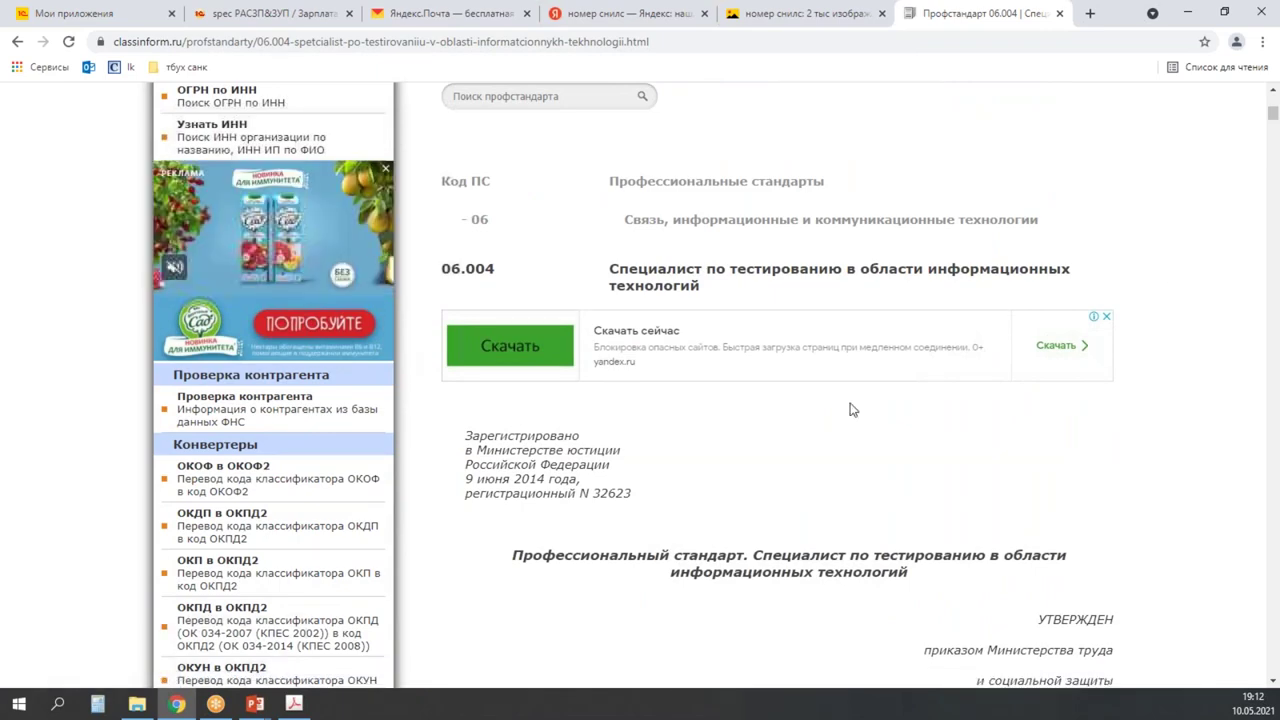
scroll(851, 310, "down", 6)
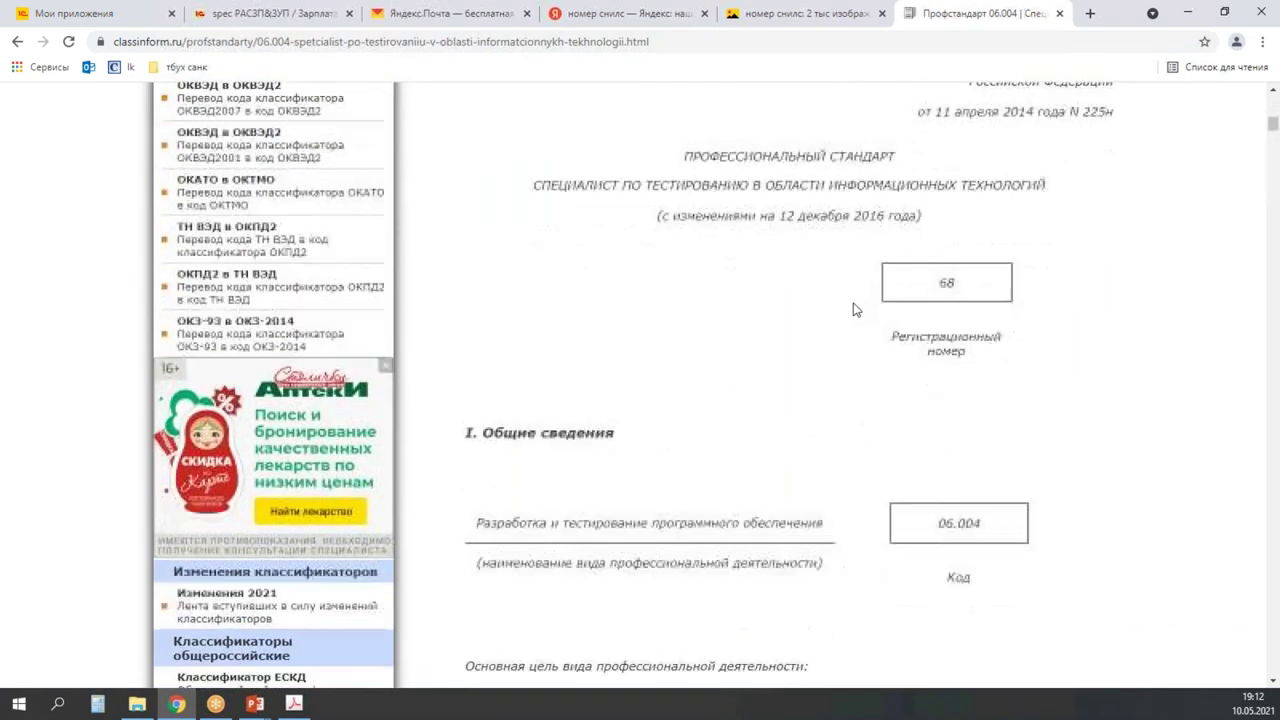
scroll(853, 309, "up", 2)
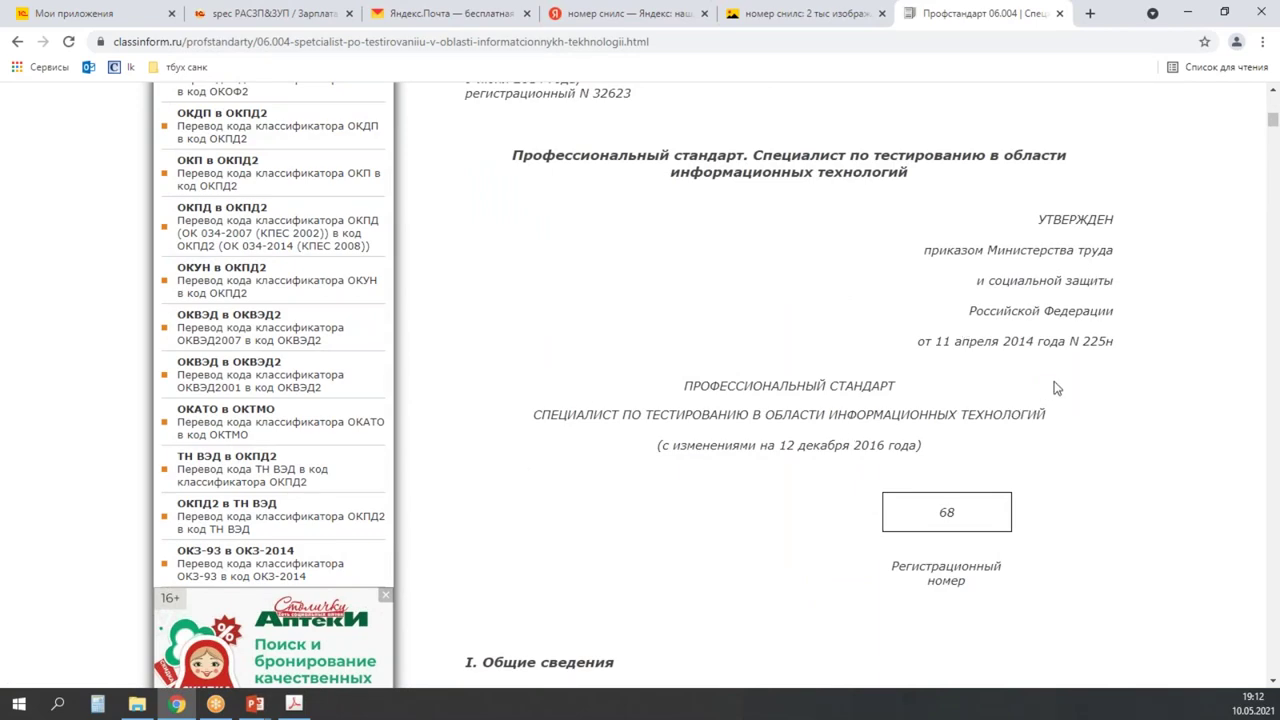
scroll(1057, 388, "down", 5)
scroll(1051, 387, "down", 1)
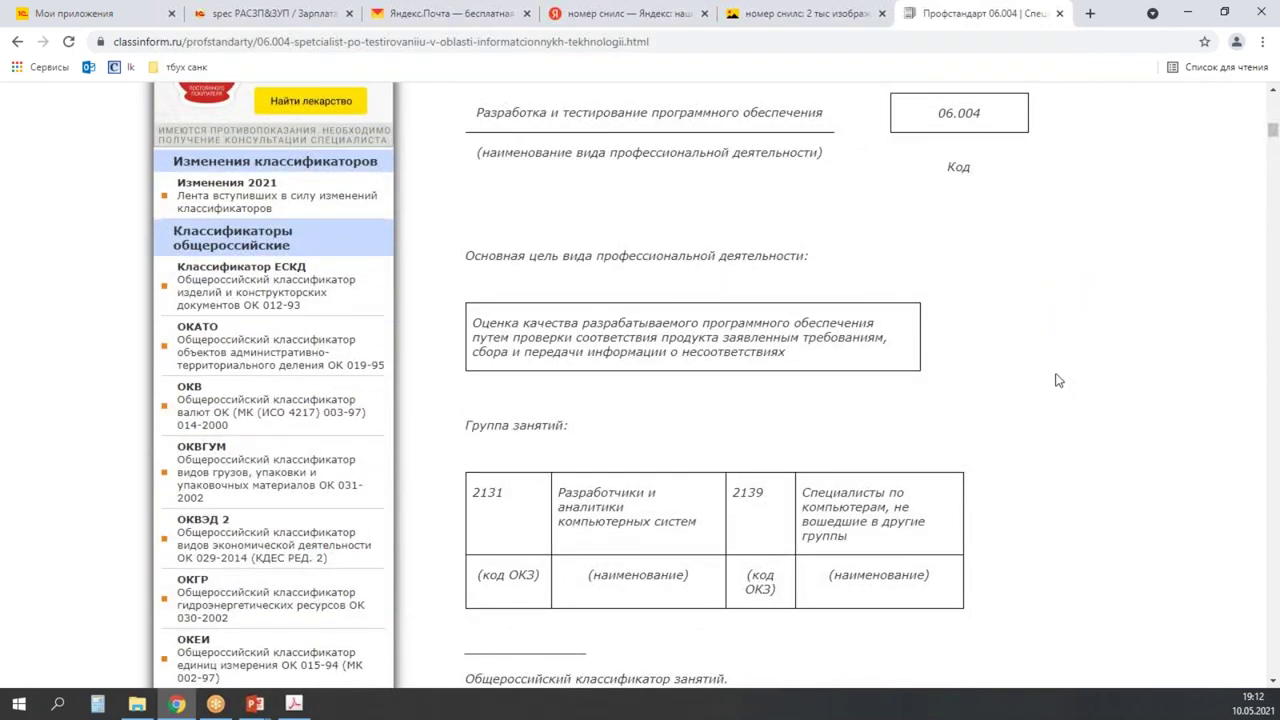
scroll(1034, 376, "down", 1)
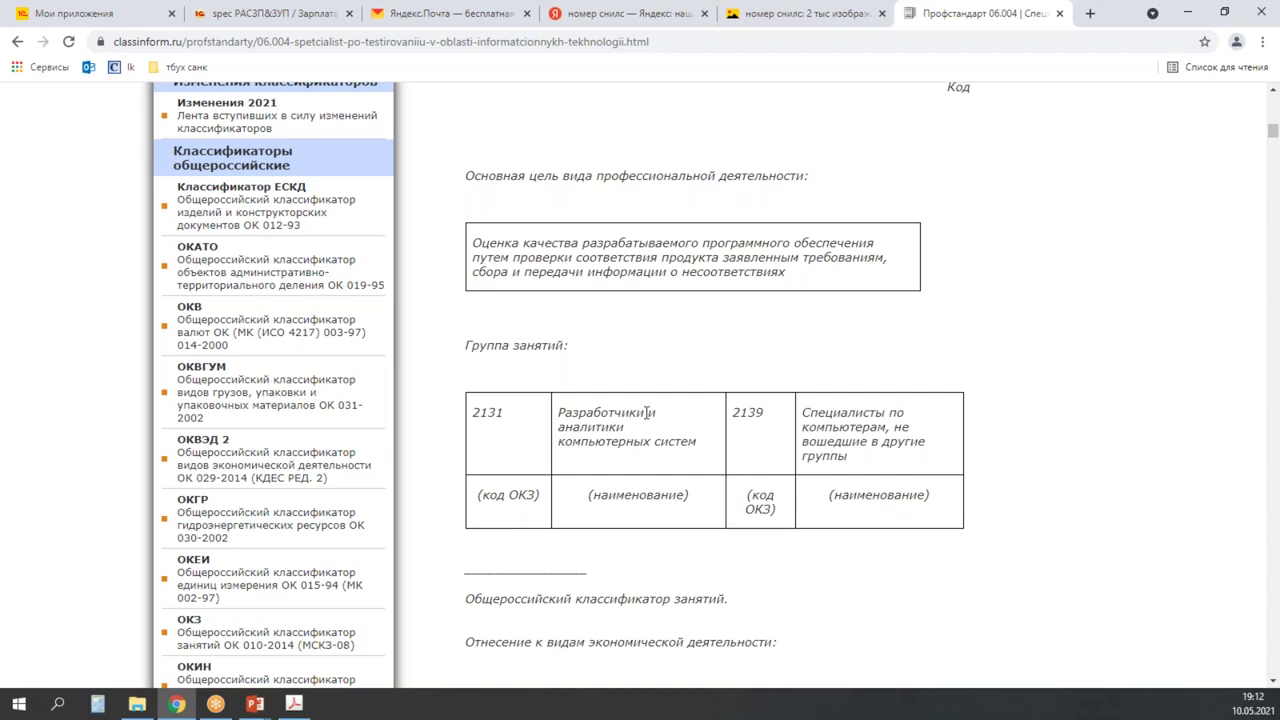
- Examine the economic activity codes and the table of labour functions in the professional standard
scroll(874, 408, "down", 1)
scroll(874, 408, "down", 3)
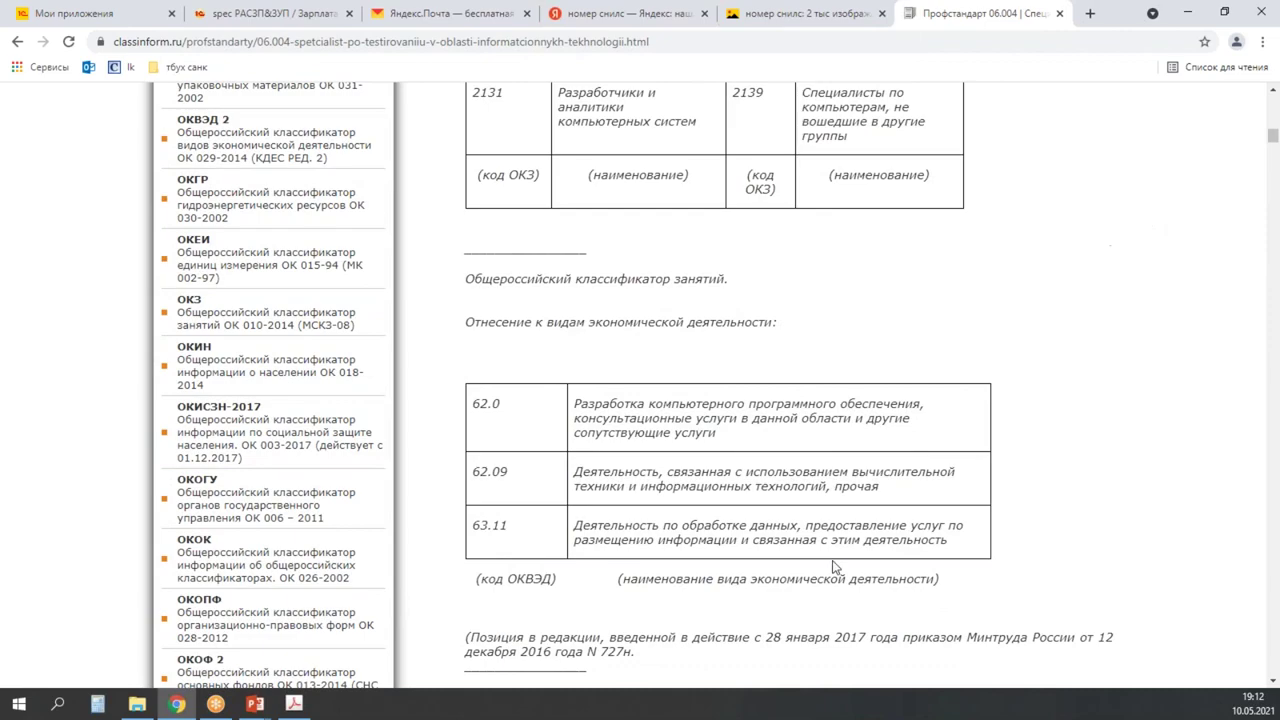
scroll(986, 337, "down", 4)
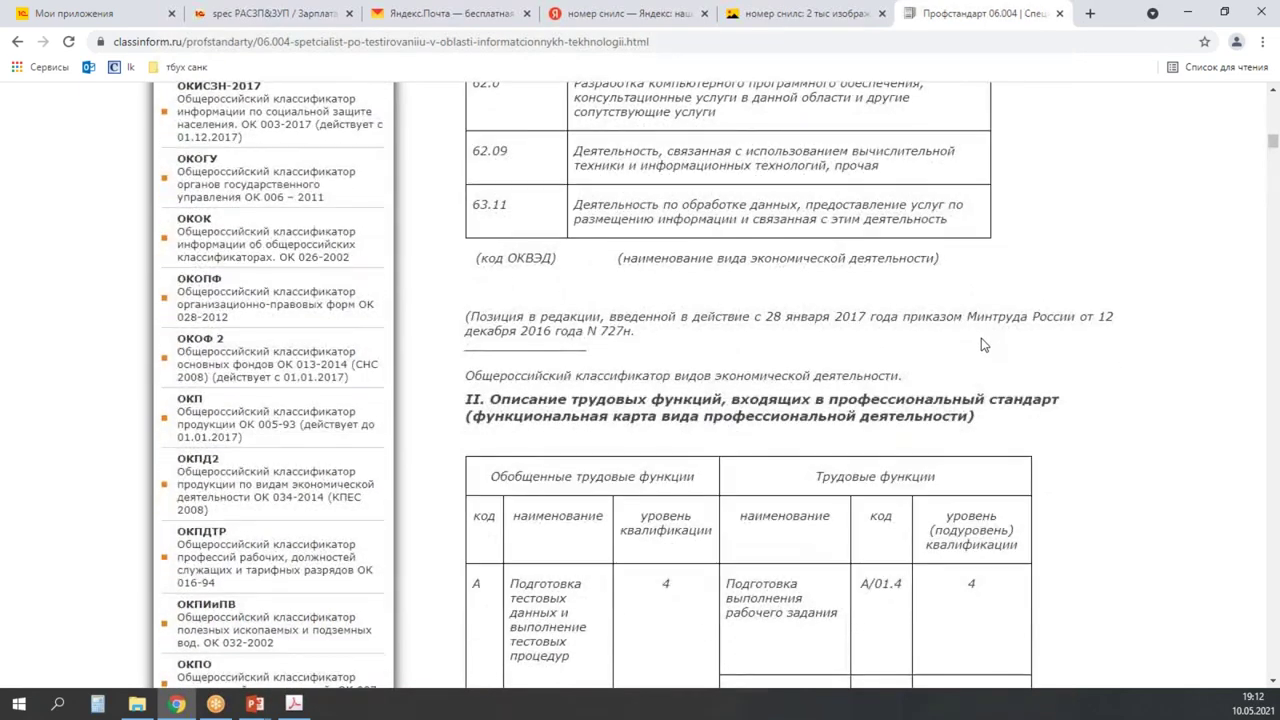
scroll(983, 343, "down", 3)
scroll(1023, 329, "down", 1)
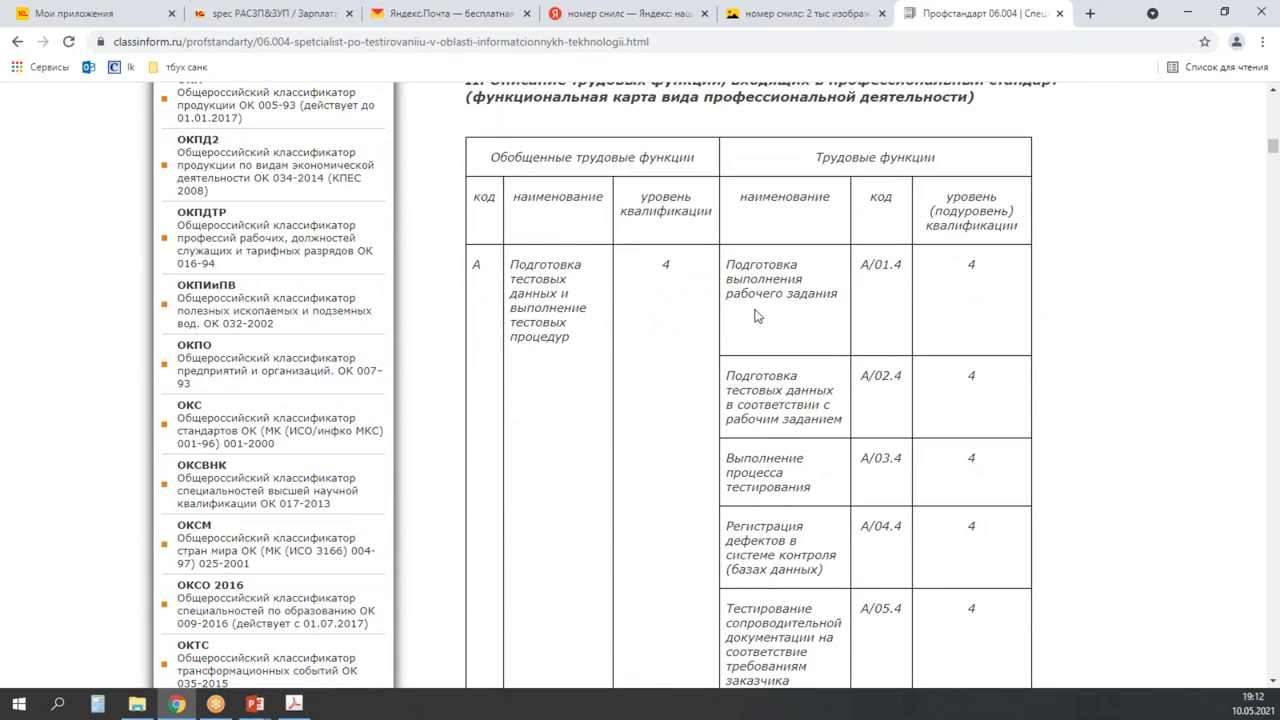
scroll(762, 320, "up", 2)
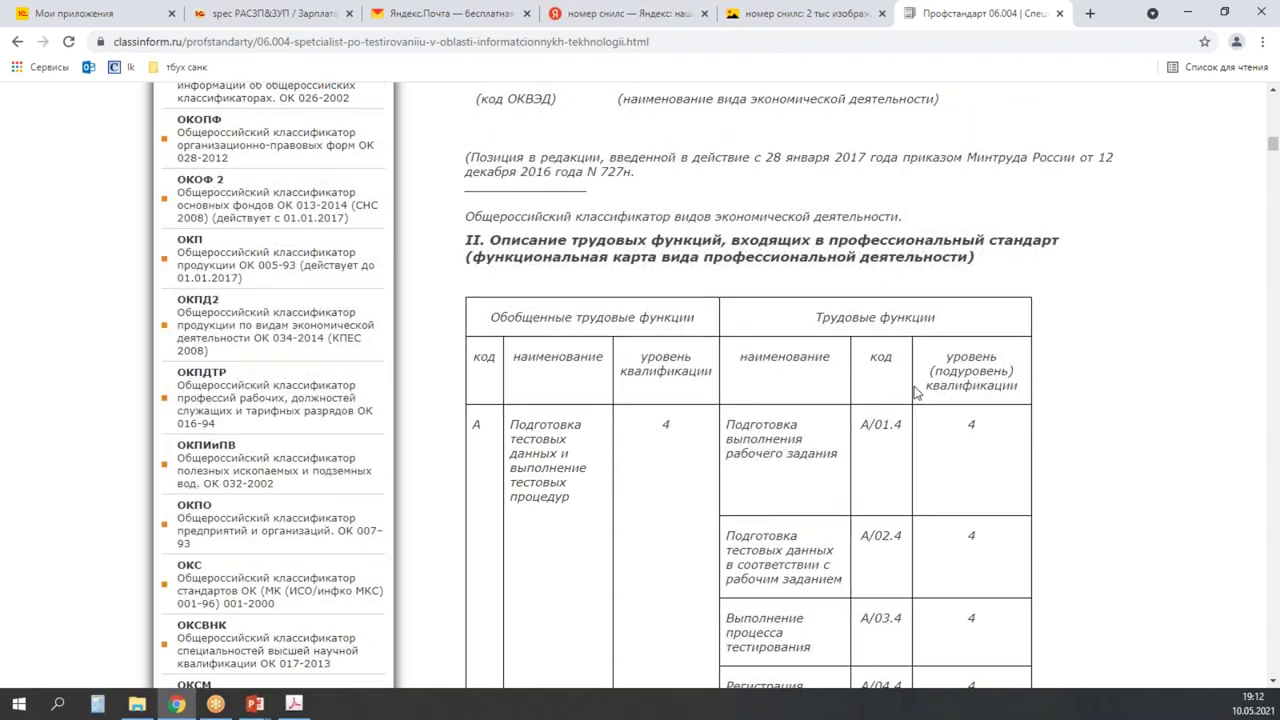
scroll(940, 455, "down", 4)
scroll(895, 455, "down", 2)
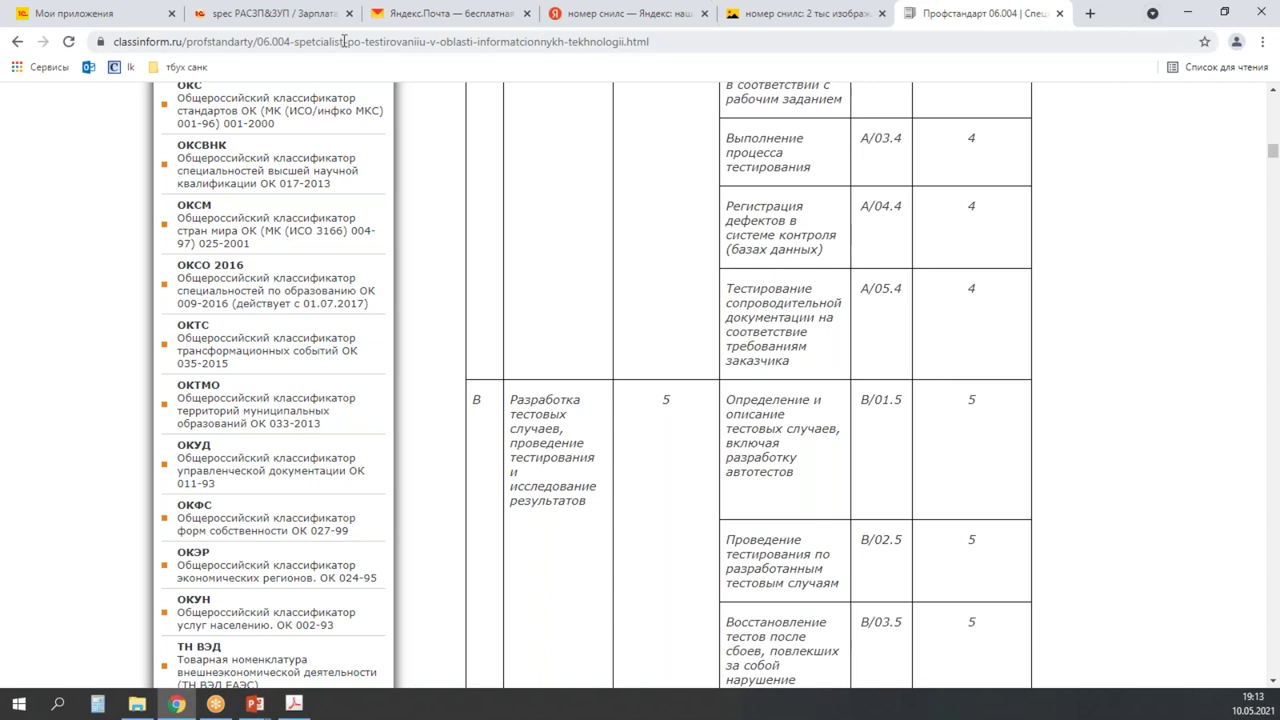
- Switch back to 1C ЗУП, open the ОКПДТР selection for Должности служащих from the Должности list, and show it as a list
left_click(255, 13)
double_click(988, 251)
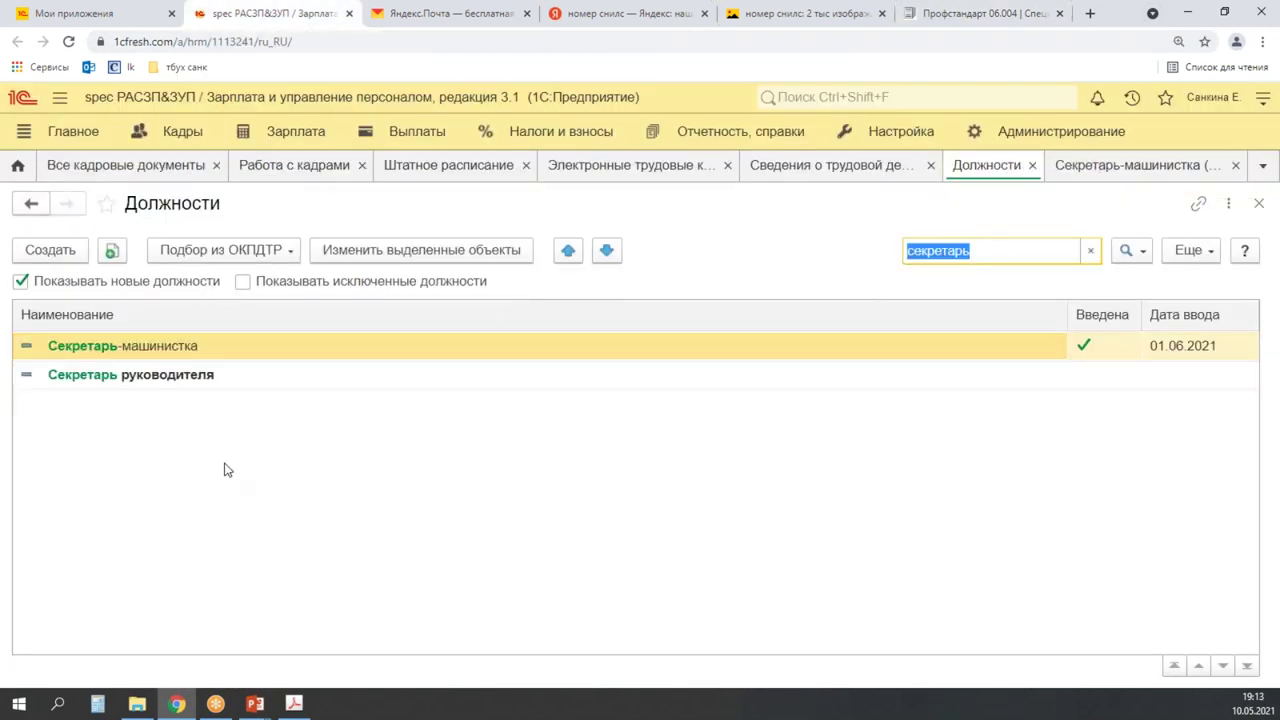
left_click(228, 251)
left_click(283, 318)
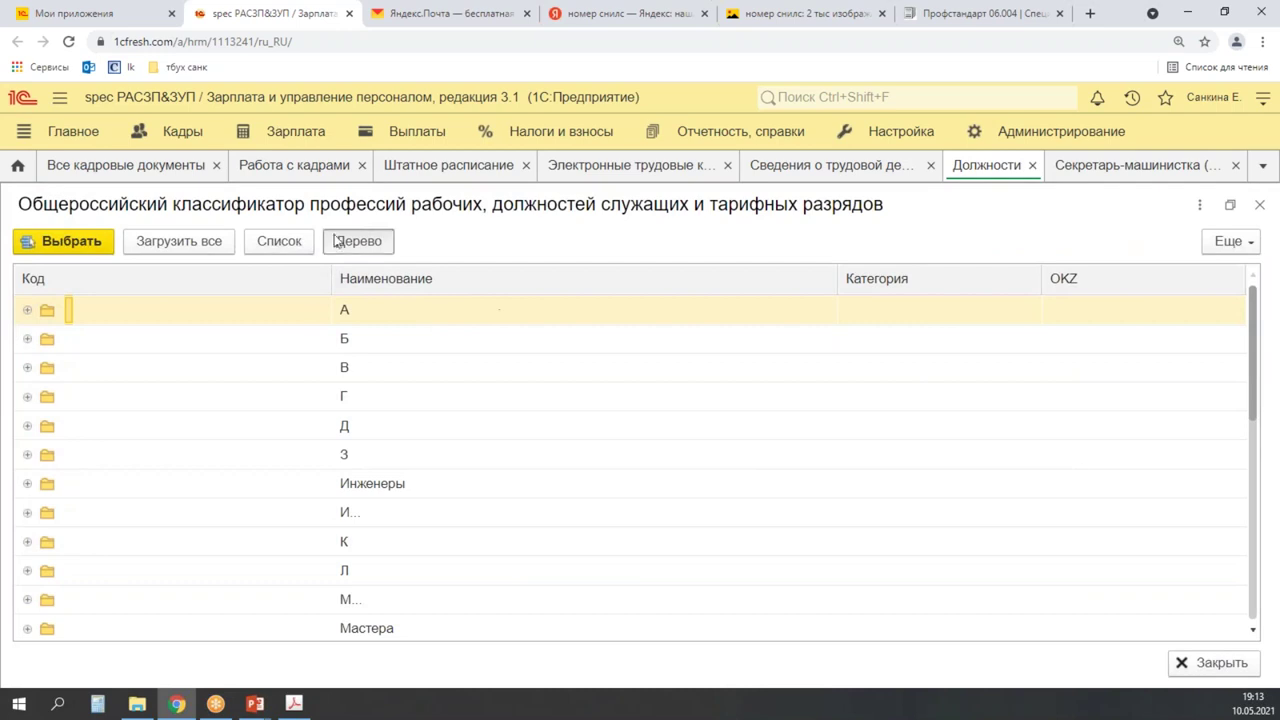
left_click(278, 242)
left_click(552, 430)
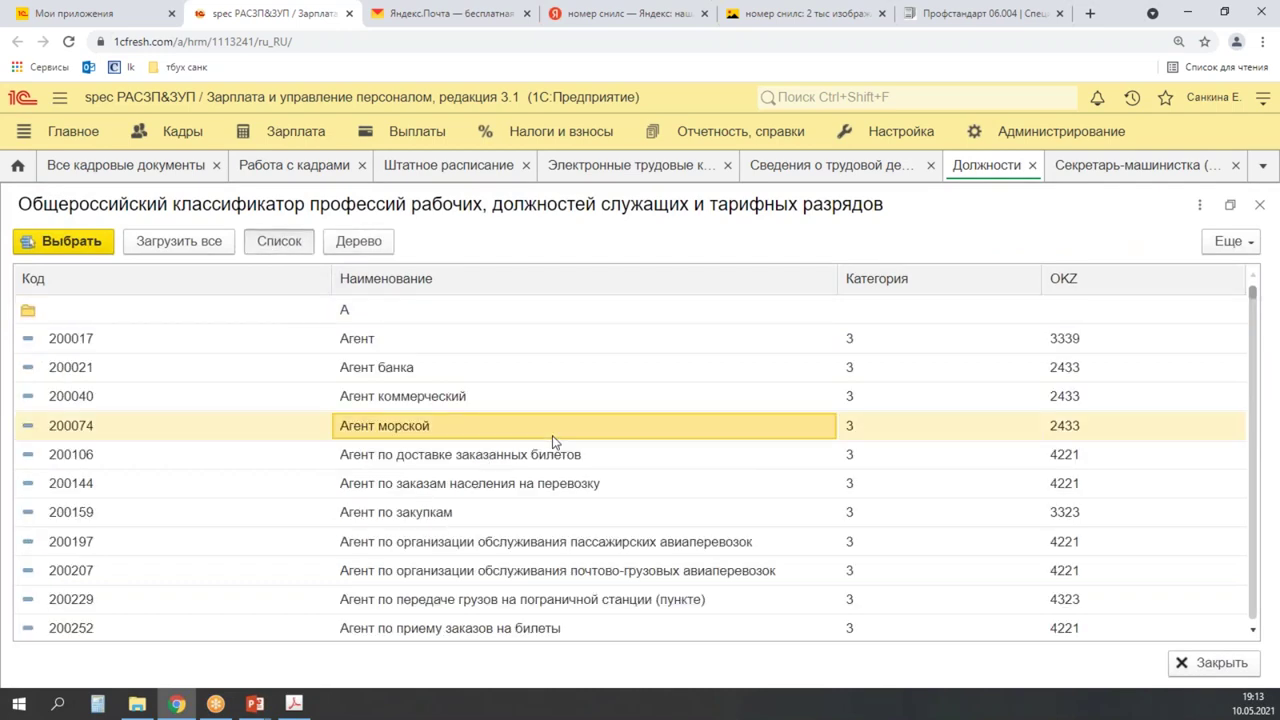
- Search the classifier's names by part of the string for "тест" and for "провер"
key("ctrl+f")
type("тест")
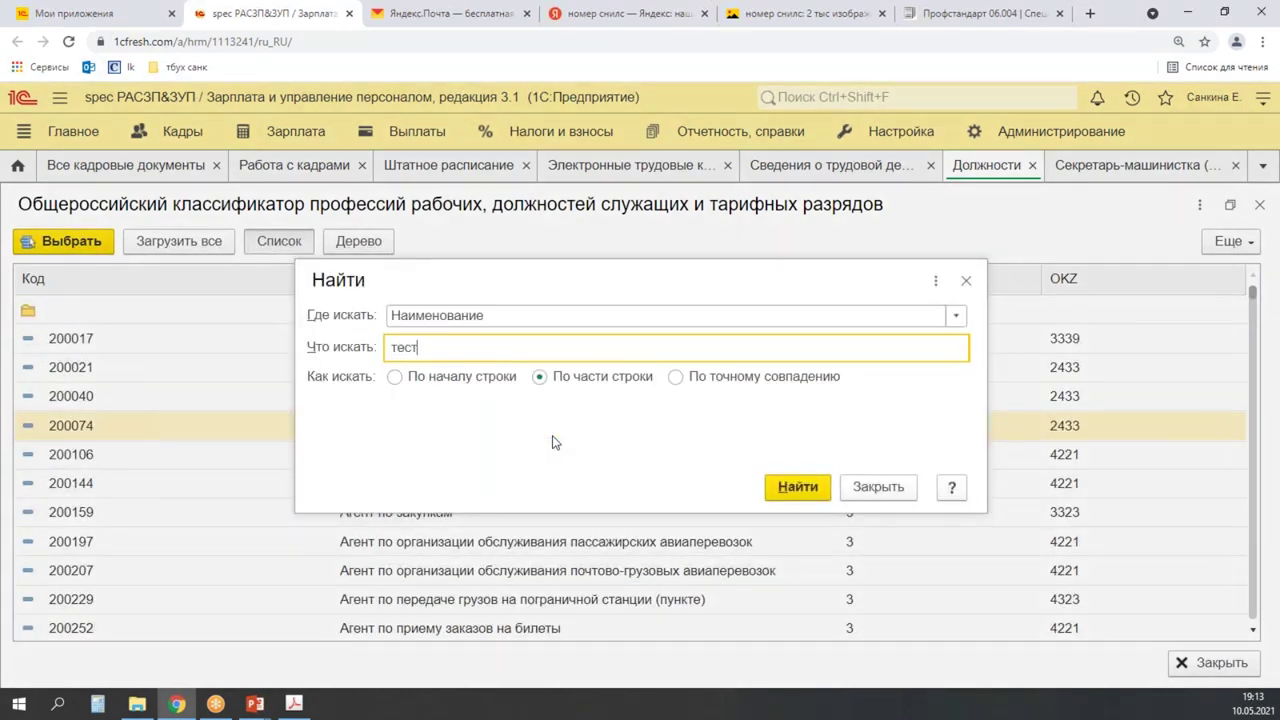
key("Return")
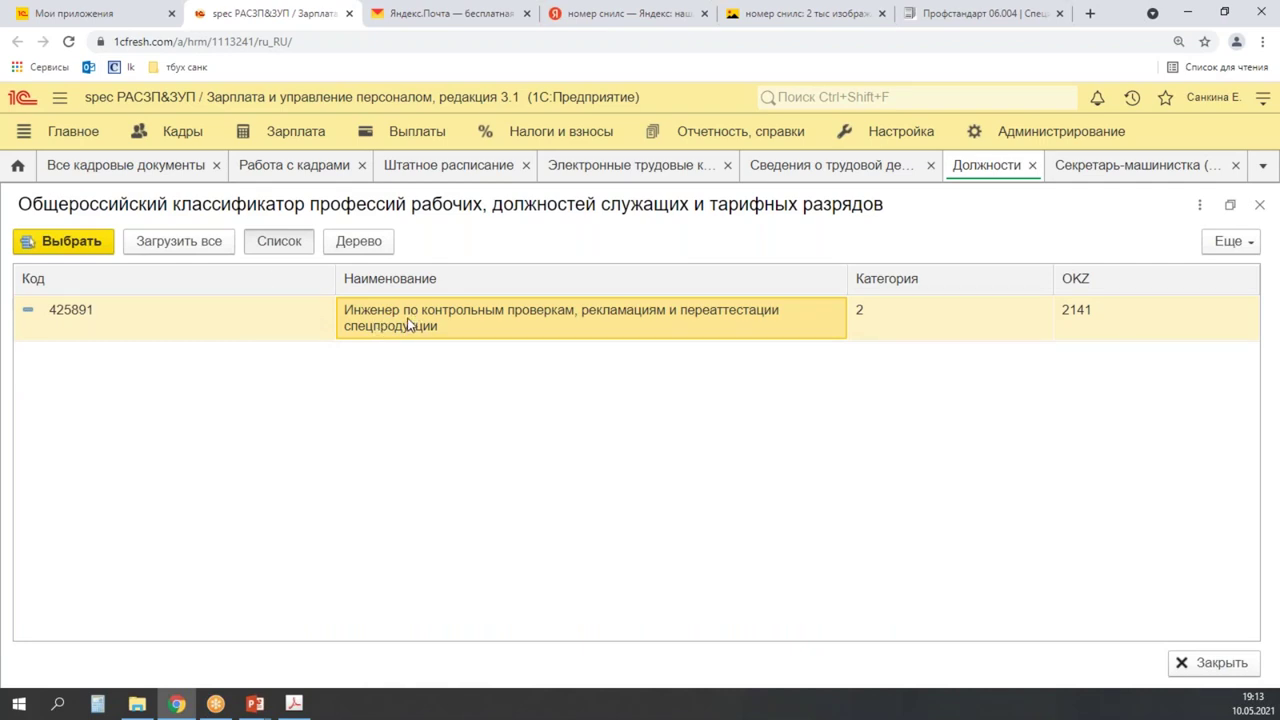
key("ctrl+f")
type("провер")
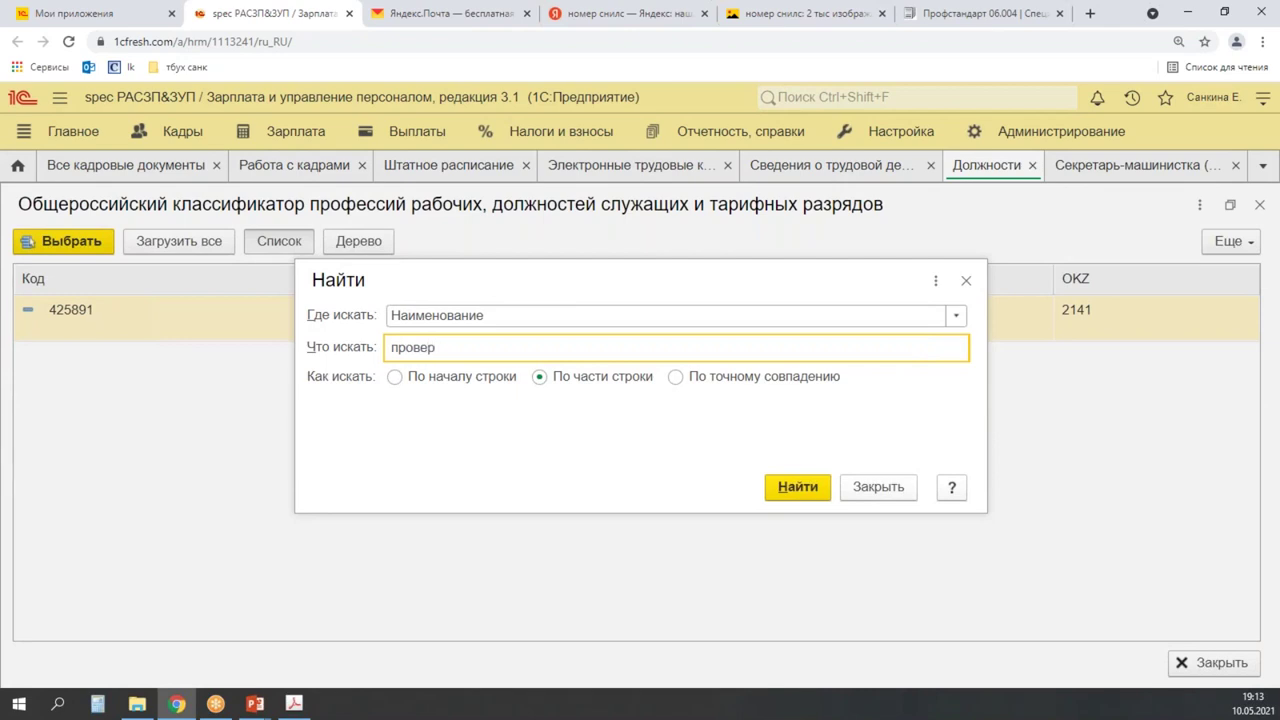
key("Return")
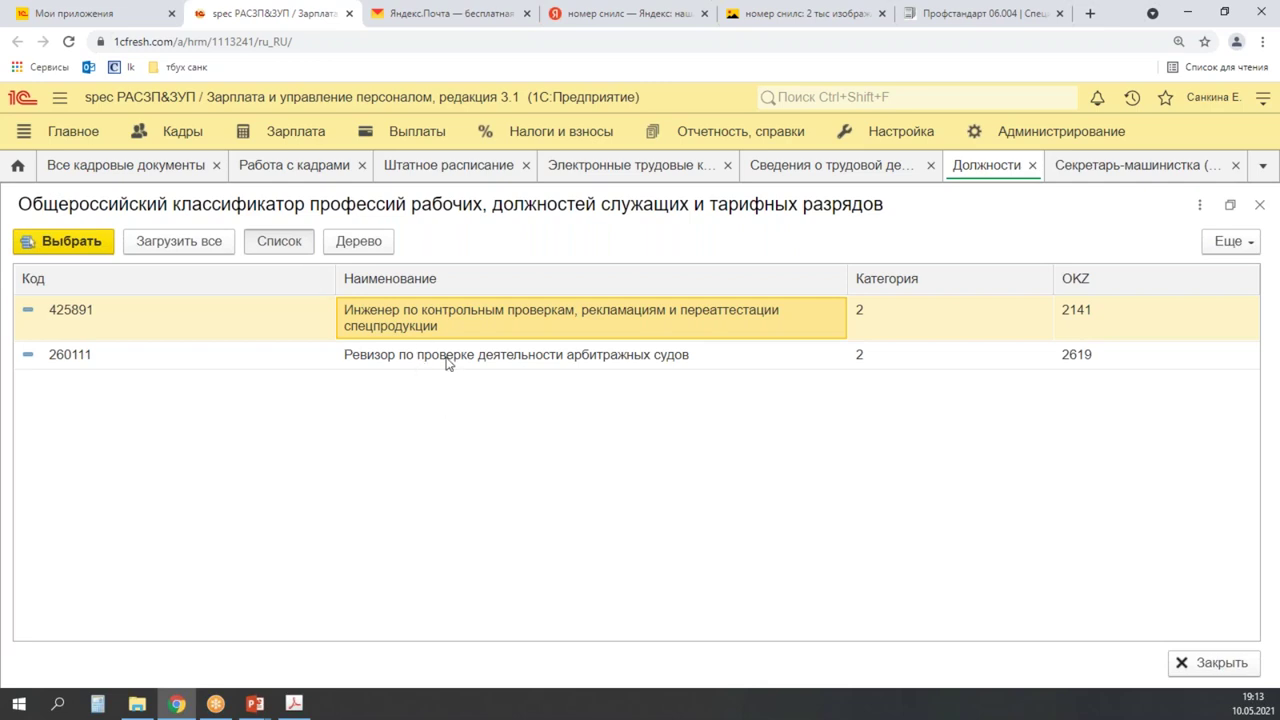
- Search the classifier's names for "програ" and select the Инженер-программист row
key("ctrl+f")
type("програ")
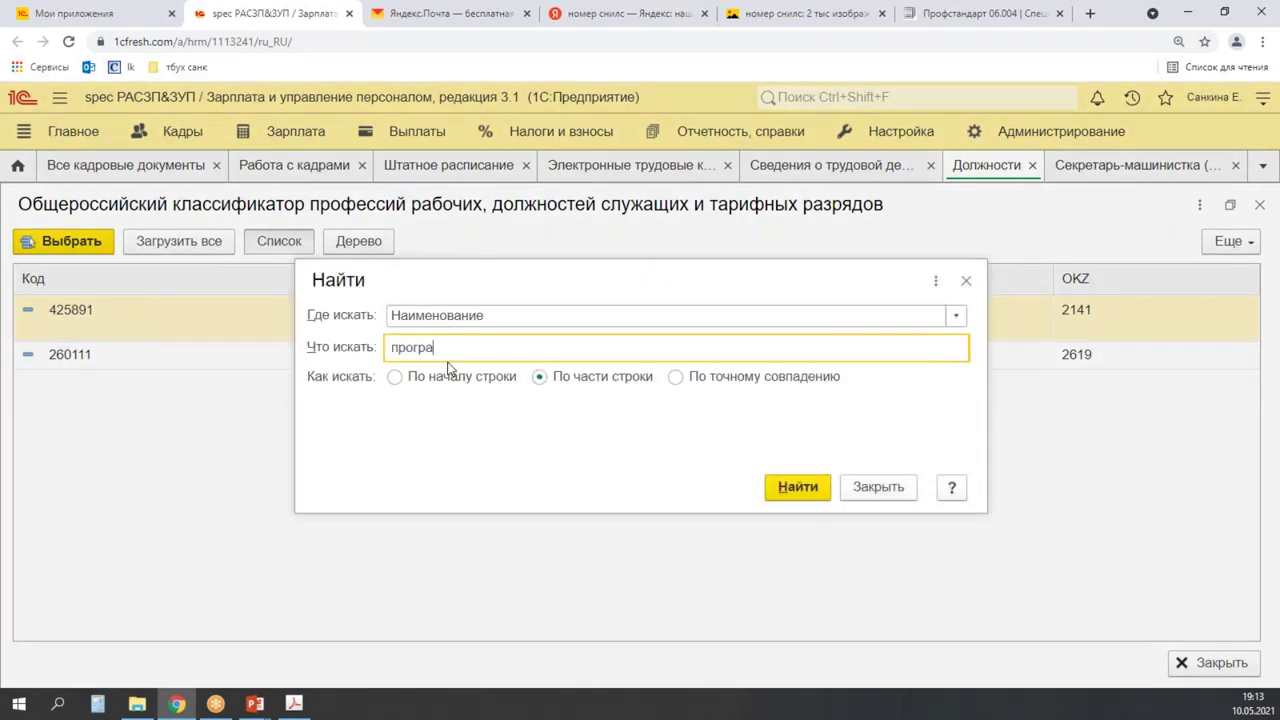
key("Return")
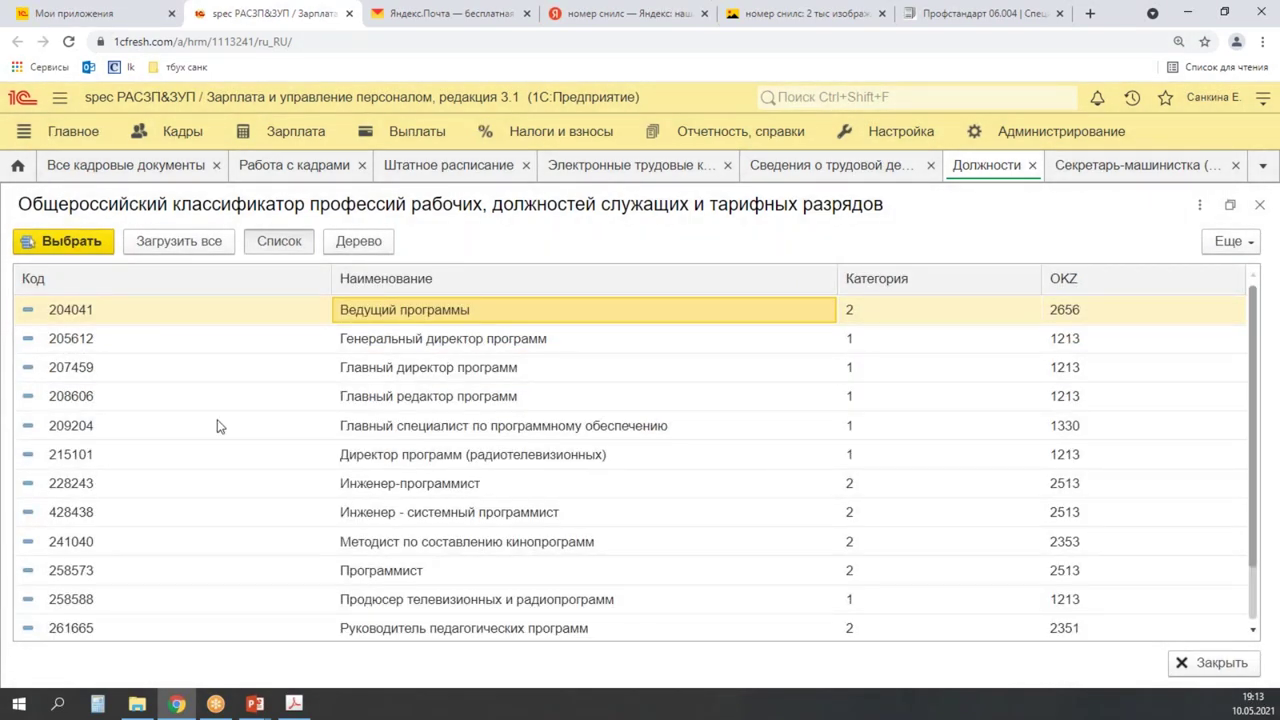
scroll(572, 478, "down", 1)
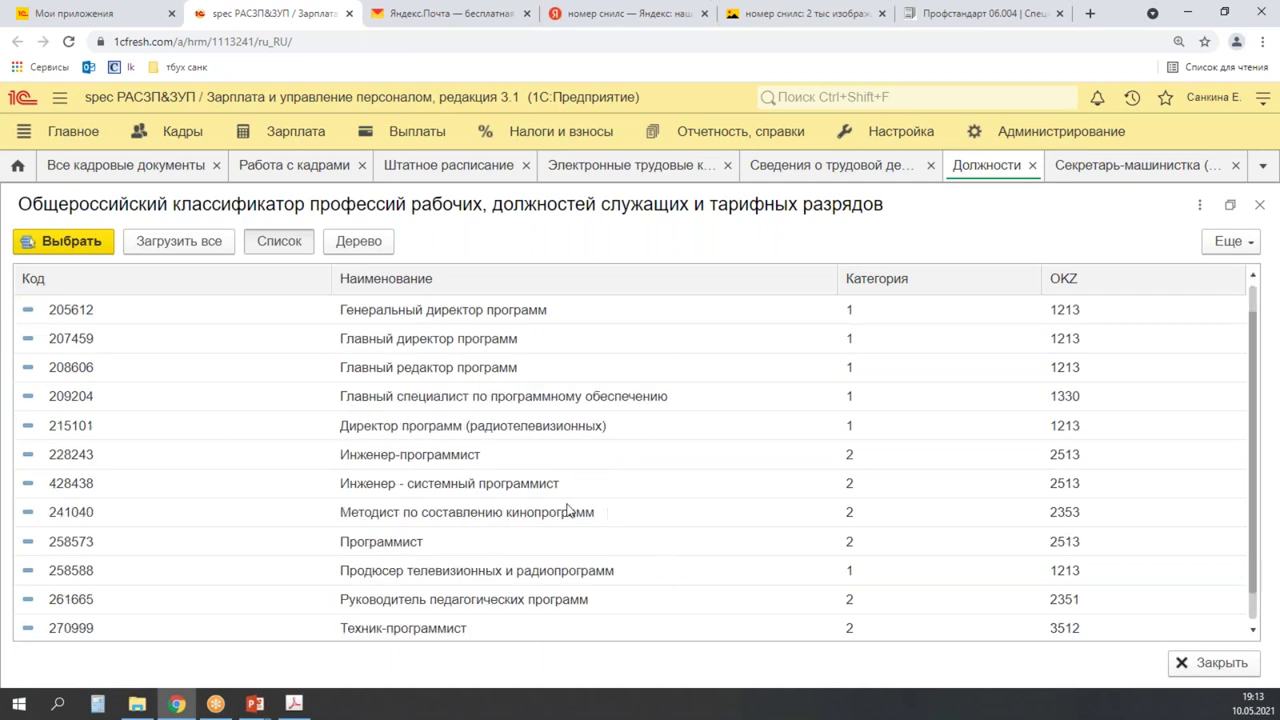
left_click(387, 457)
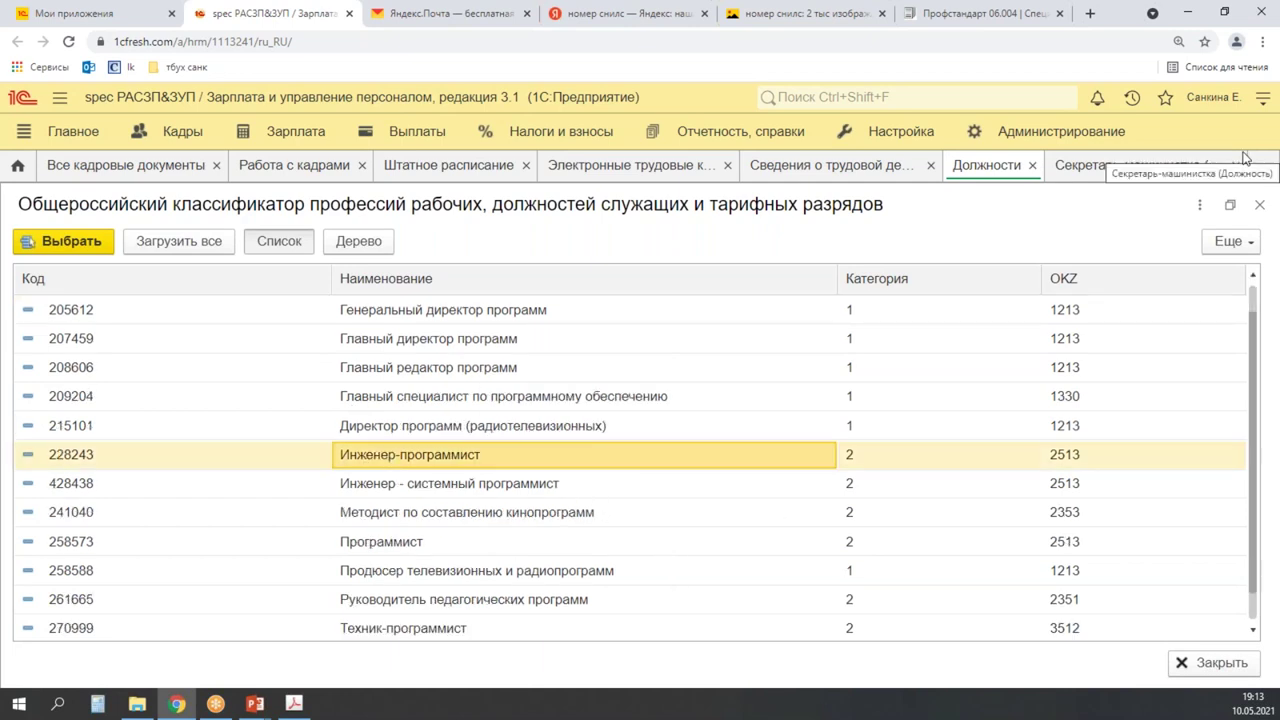
- Look through the job titles and OKZ codes found for "програ", from Техник-программист up to Ведущий программы
key("Down")
key("Down")
key("Down")
key("Down")
key("Down")
key("Down")
key("Up")
key("Up")
key("Up")
key("Up")
key("Up")
key("Up")
key("Up")
key("Up")
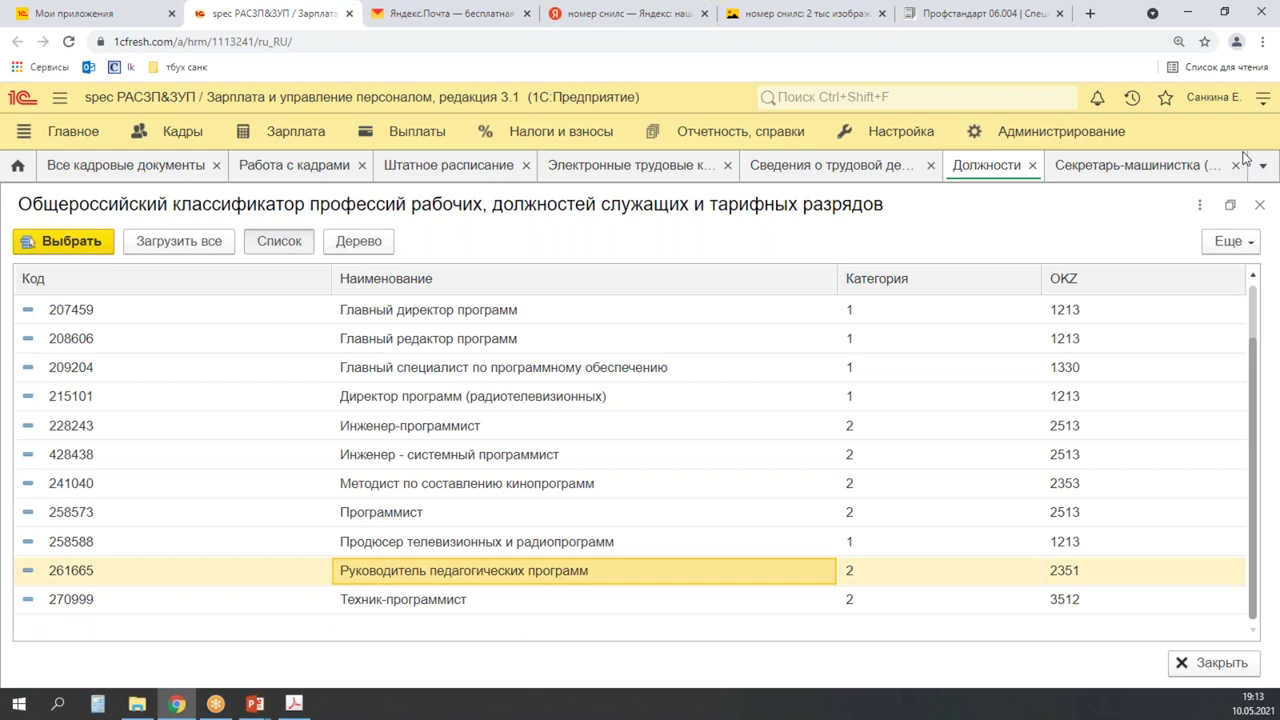
key("Up")
key("Up")
key("Up")
key("Up")
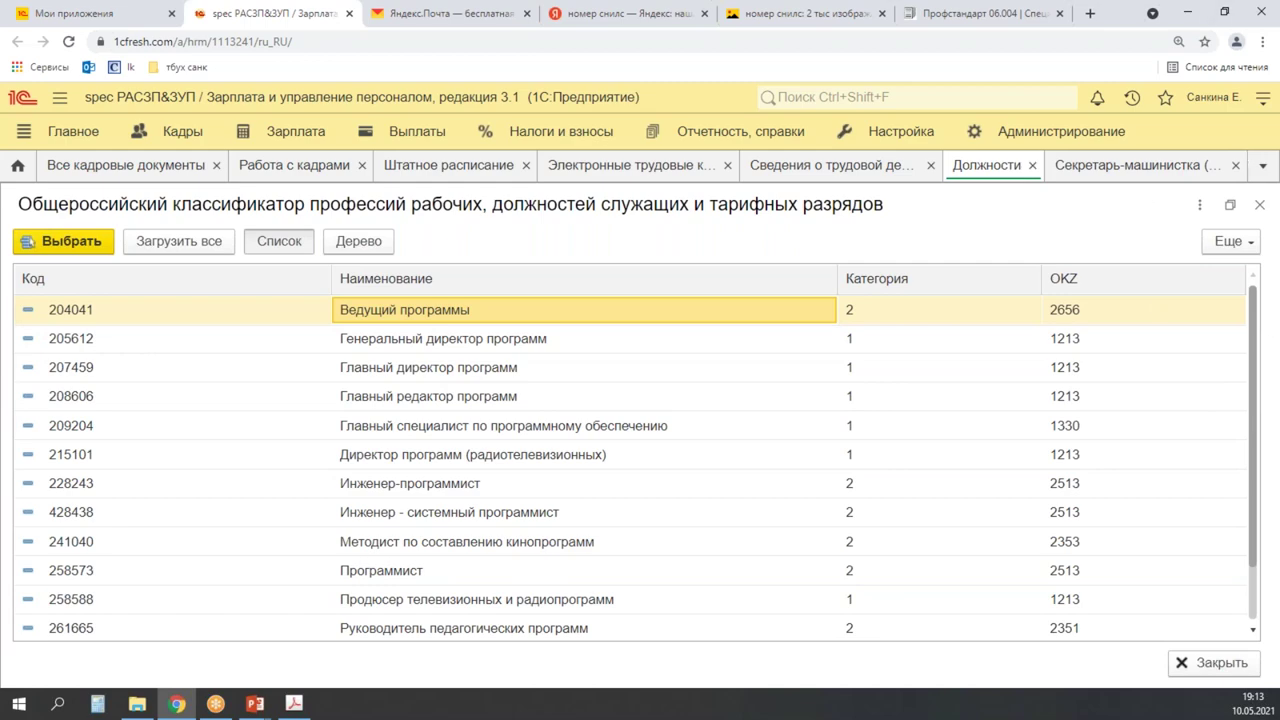
- Switch to PowerPoint, add a text box reading "тестировщик" below the blue bubble on the "Остались вопросы?" slide, and save the presentation
key("alt+Tab")
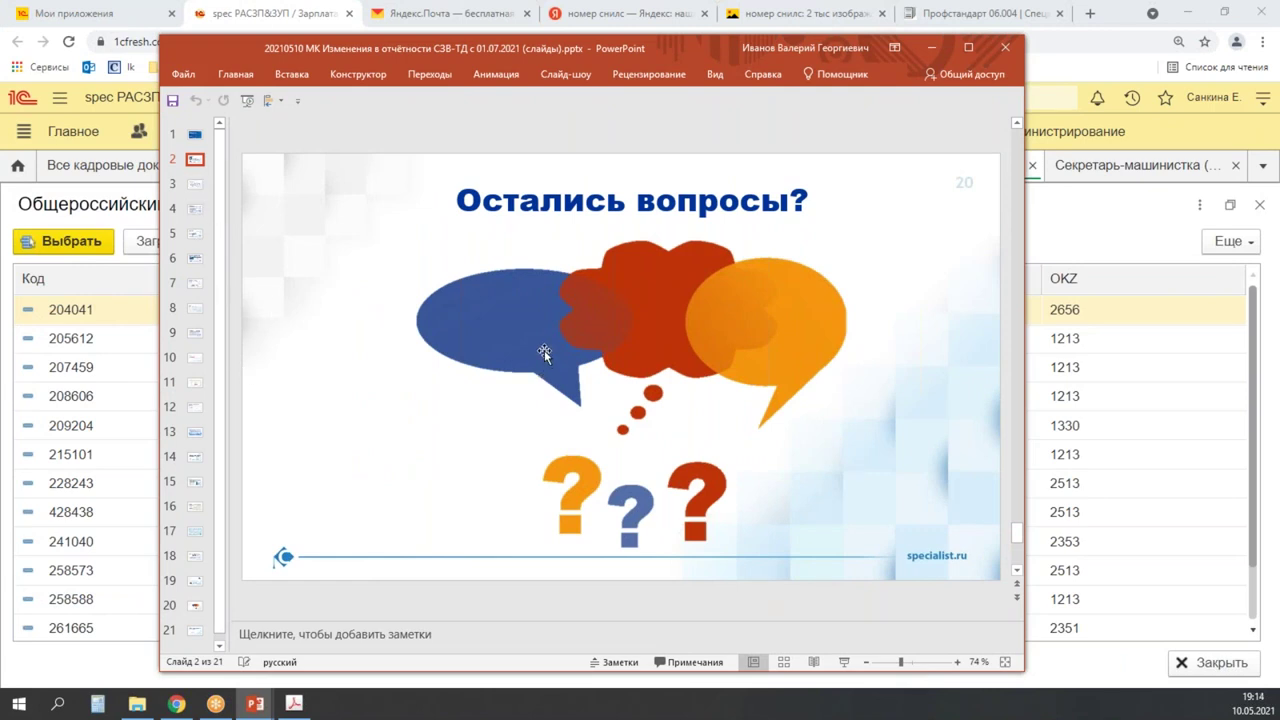
left_click(236, 76)
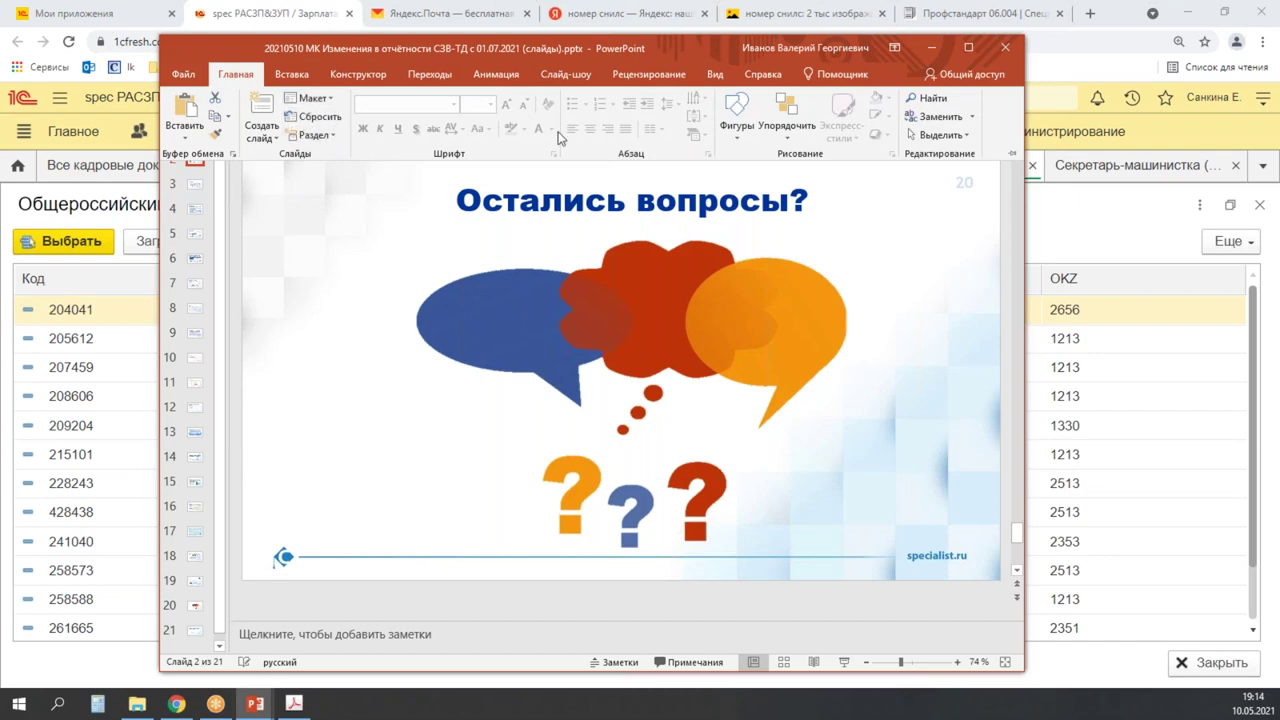
left_click(968, 50)
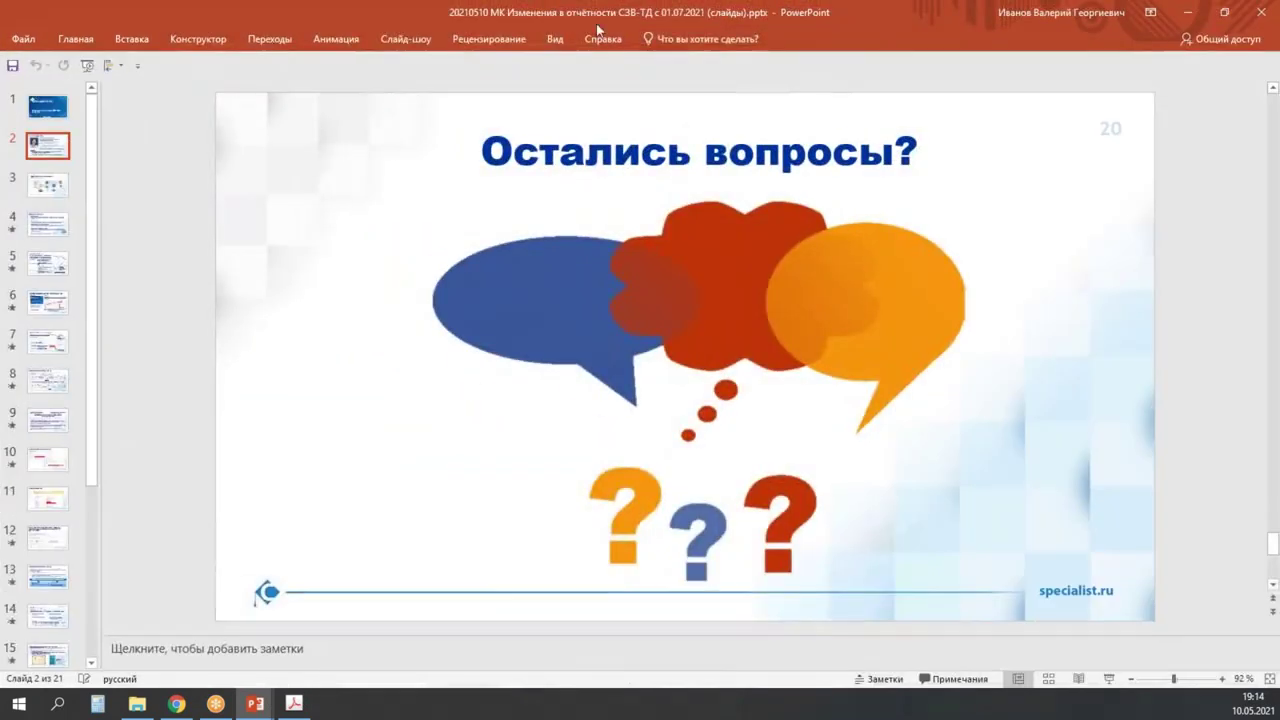
left_click(102, 46)
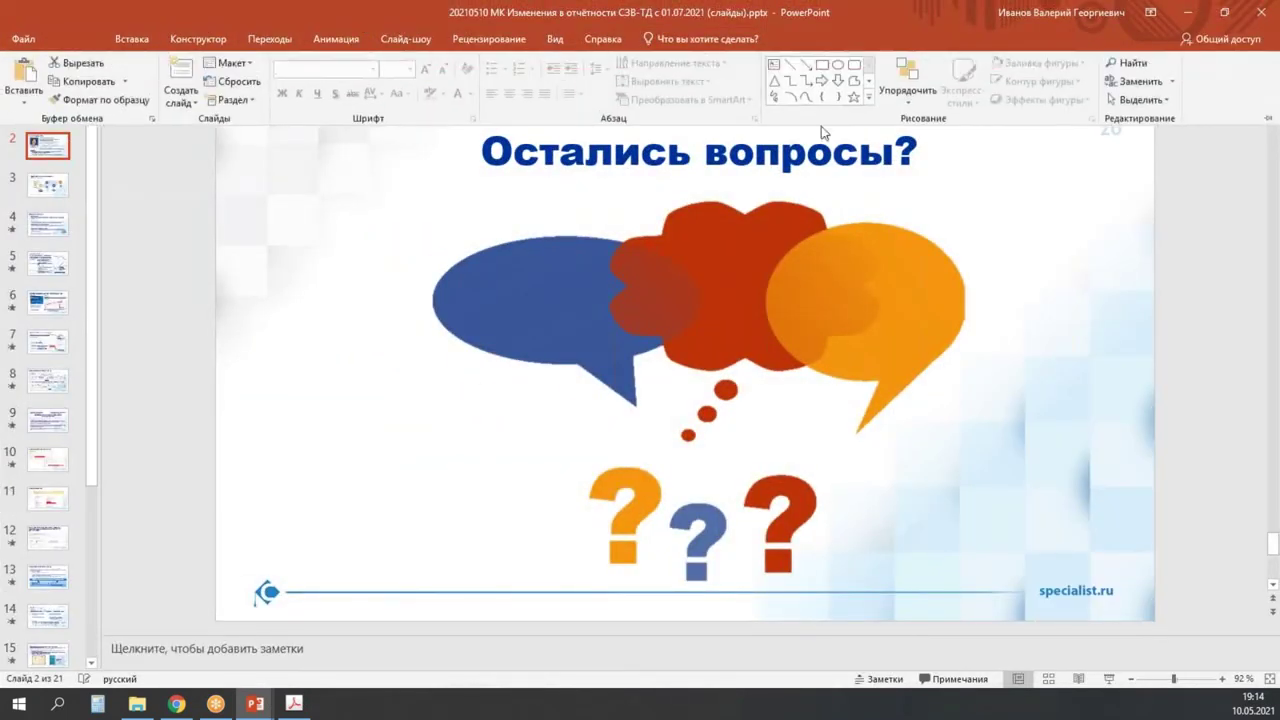
left_click(774, 76)
left_click_drag(261, 392, 579, 510)
type("тестировщик")
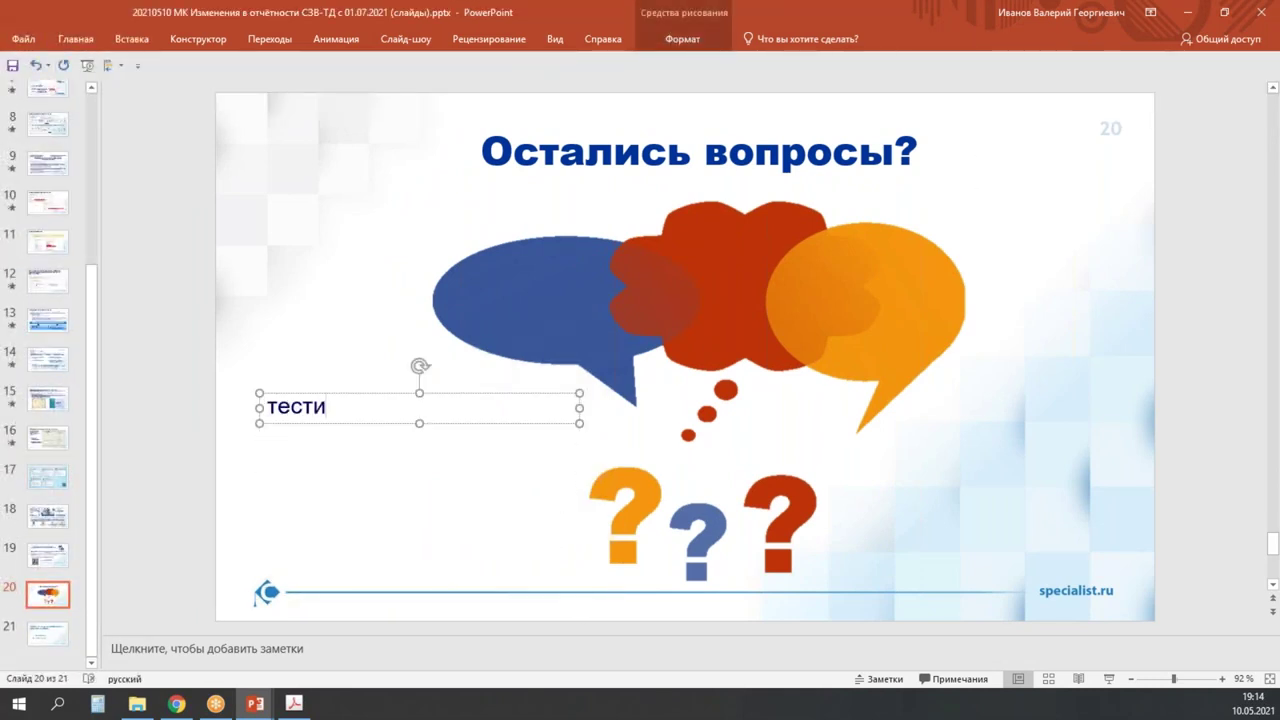
left_click(23, 39)
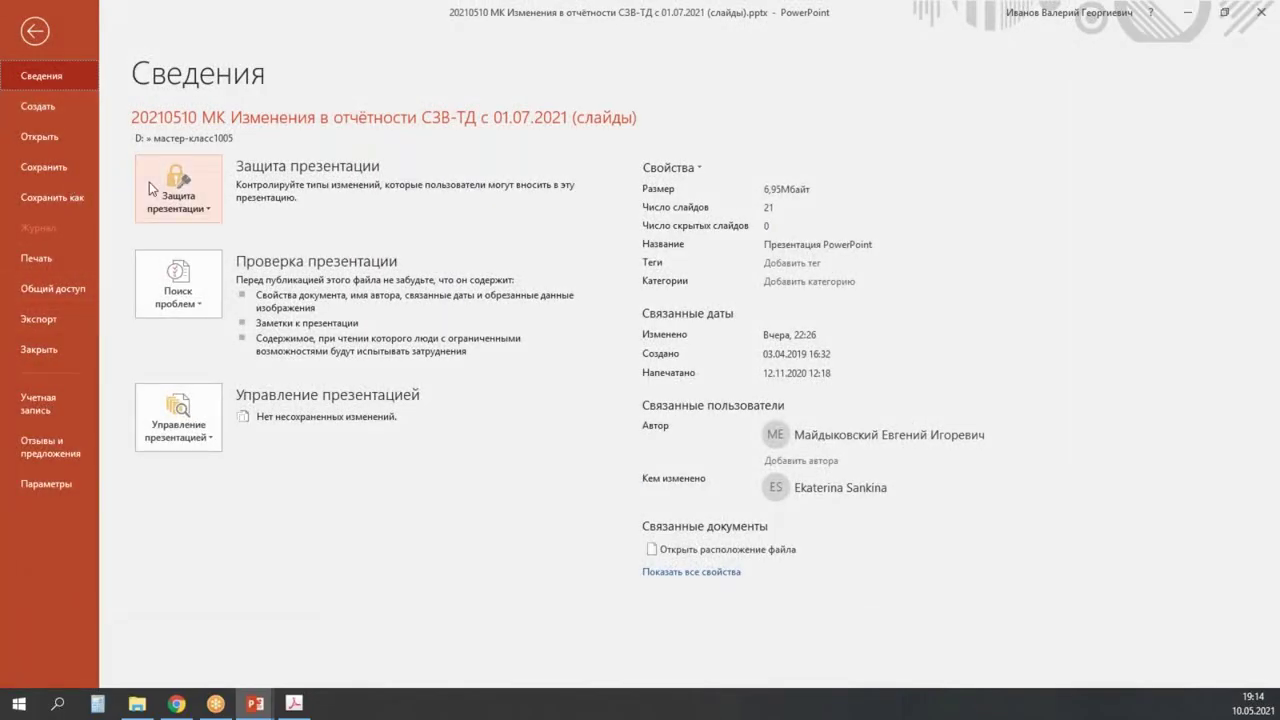
left_click(42, 166)
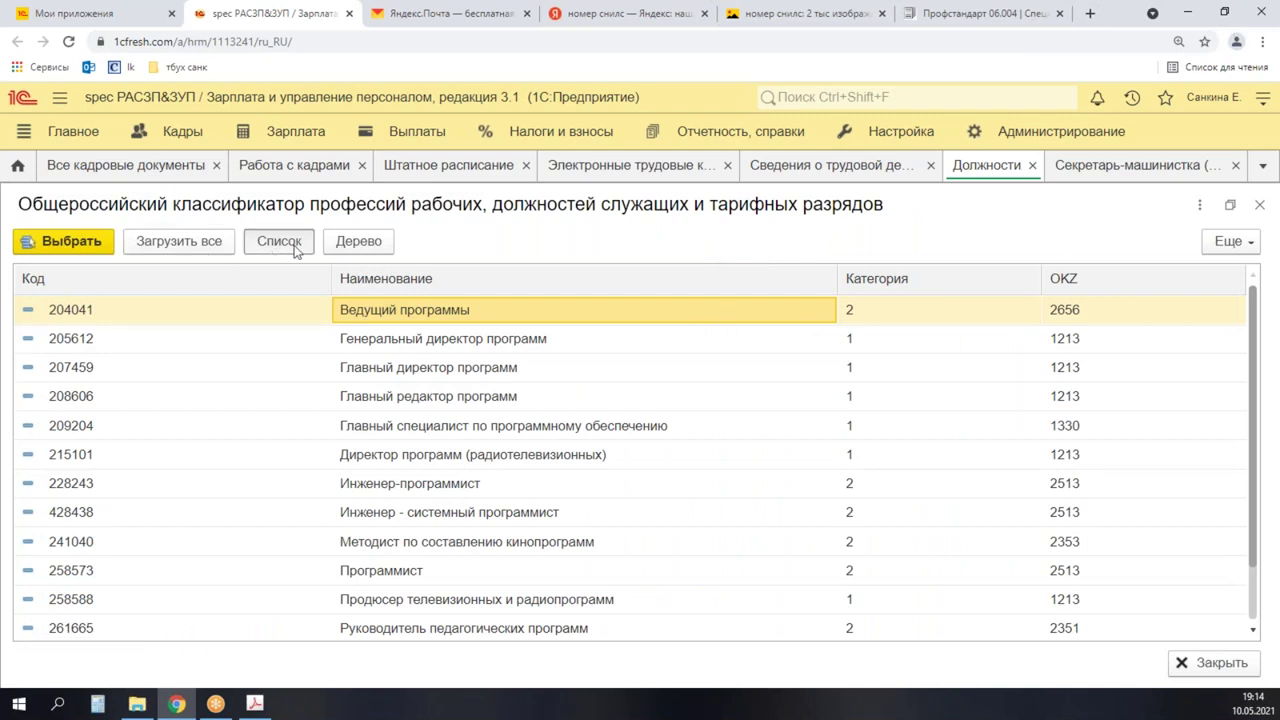
- Back in the 1C ЗУП classifier, search the names by part of the string for "генеральный директор" and select the Генеральный директор российского агентства row
left_click(535, 426)
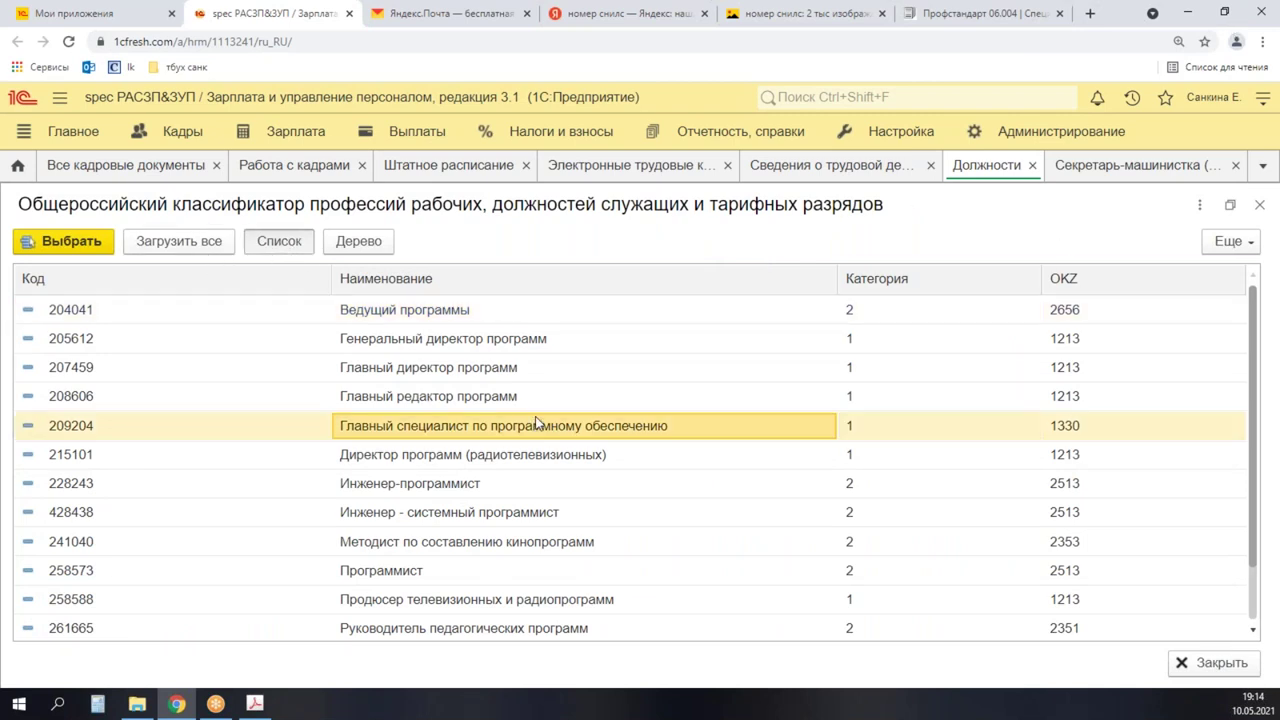
key("ctrl+f")
type("огене")
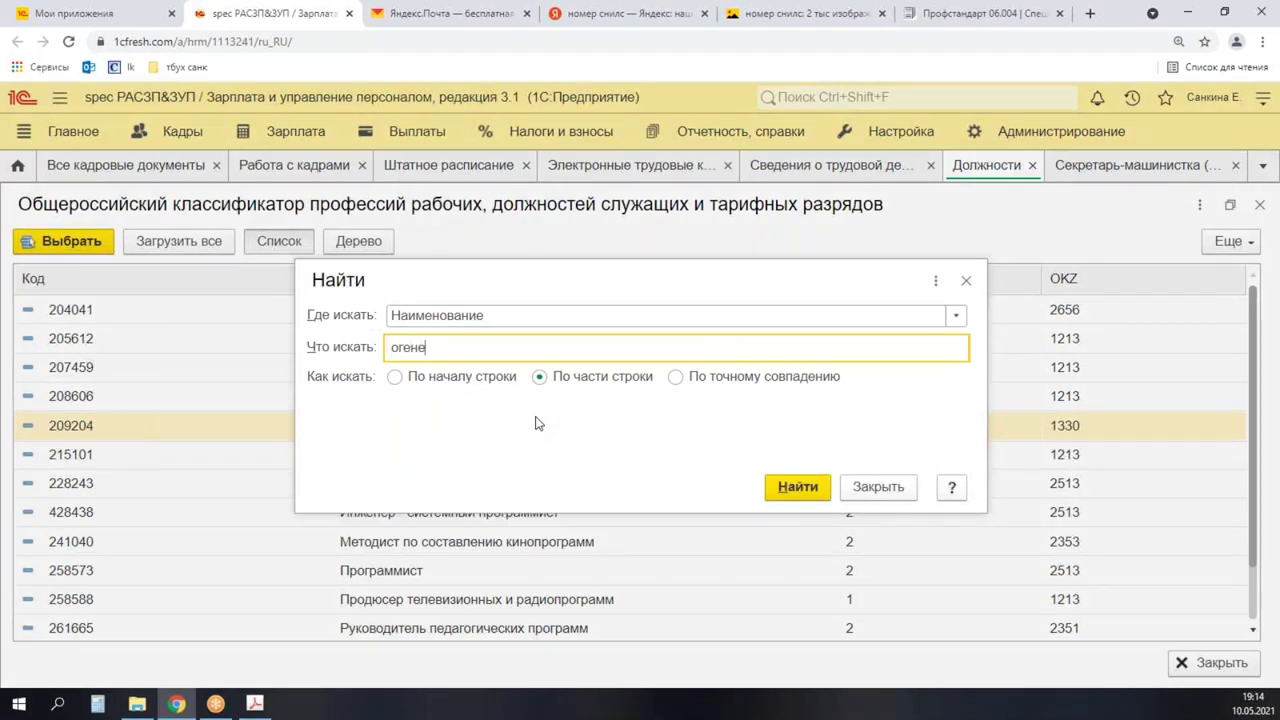
type("ральный директор")
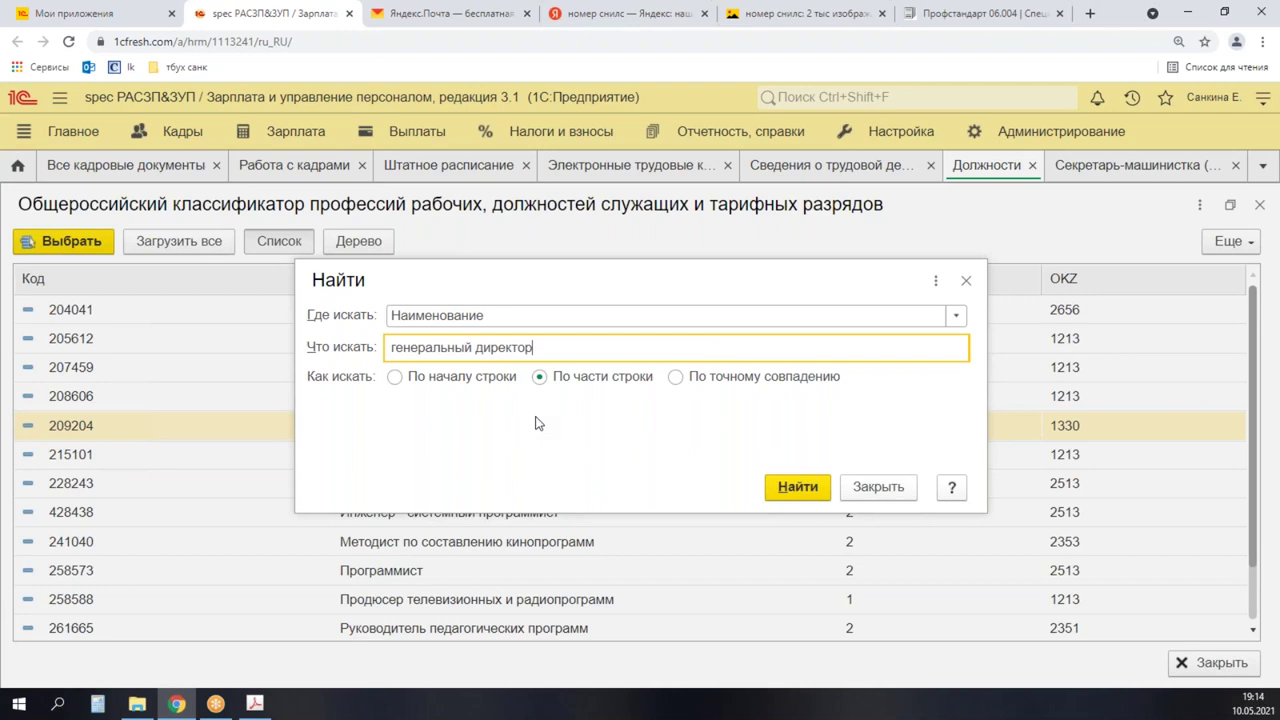
key("Return")
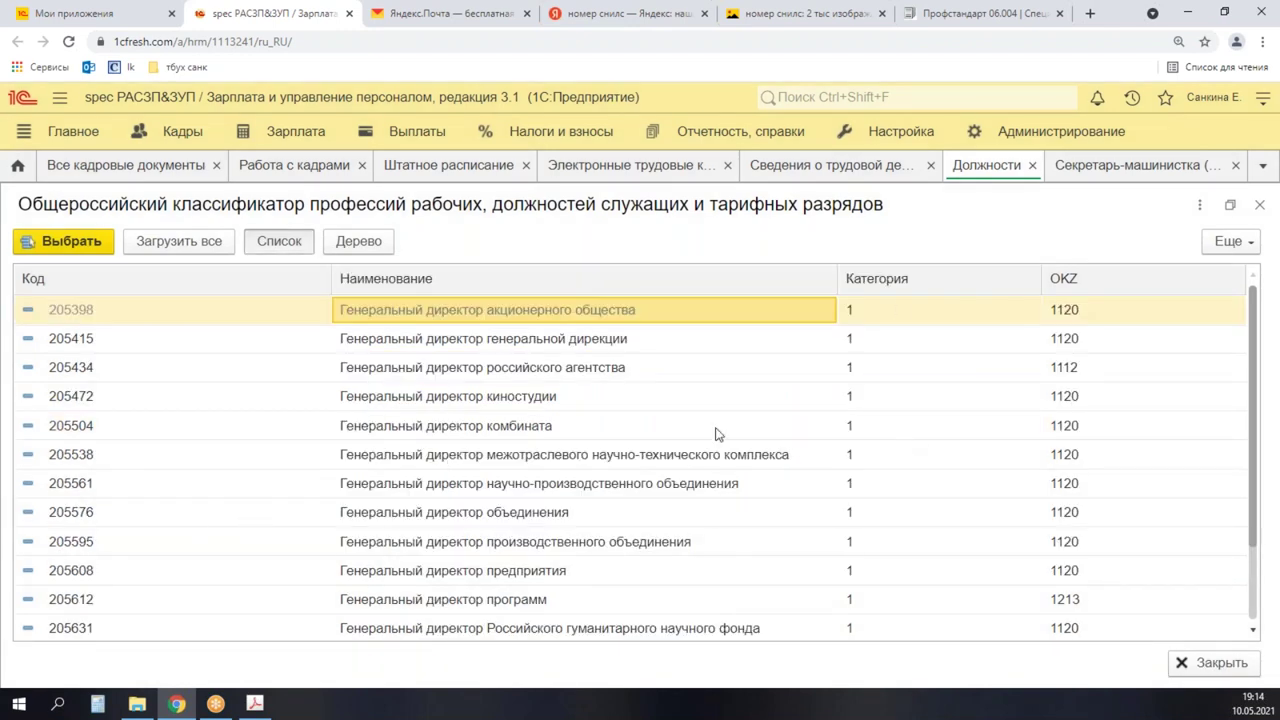
key("Down")
key("Down")
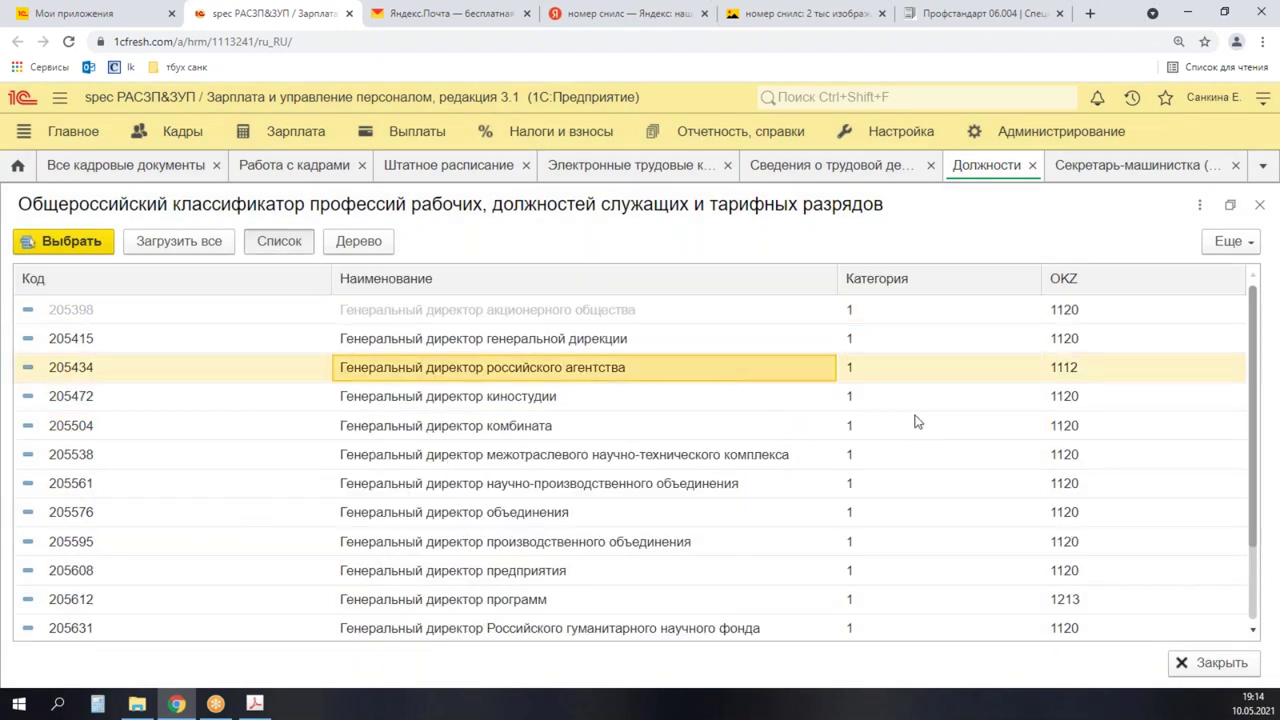
- Mark the Генеральный директор акционерного общества row with a red box and question mark, and draw a red arrow to the Должности tab
left_click_drag(320, 288, 684, 327)
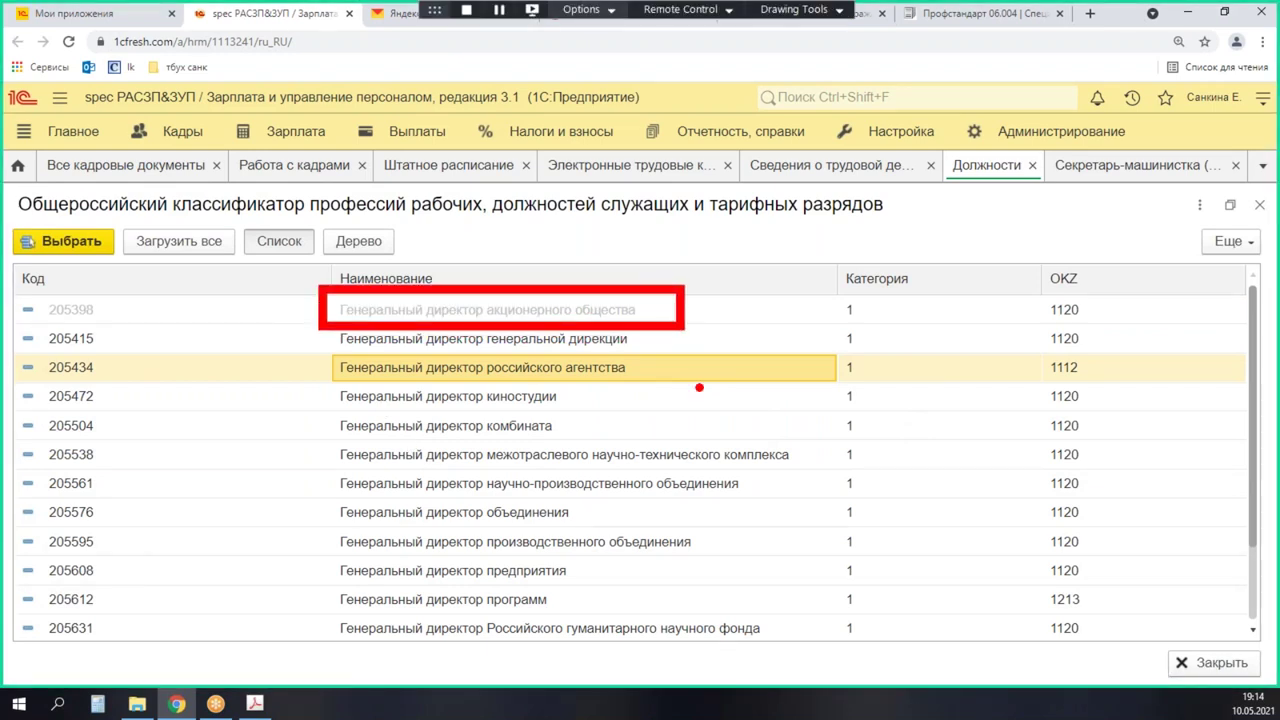
left_click_drag(690, 308, 746, 305)
mouse_move(765, 264)
left_mouse_down()
mouse_move(780, 250)
mouse_move(771, 298)
left_mouse_up()
left_click(769, 321)
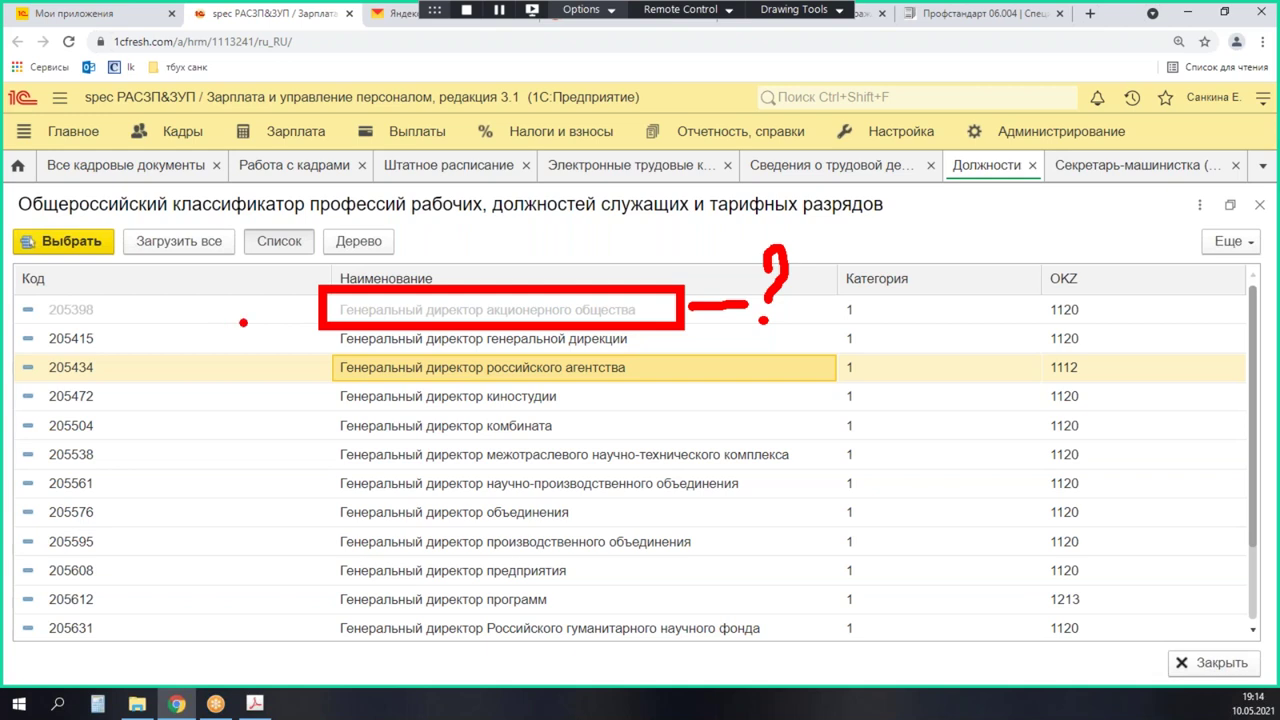
left_click_drag(916, 240, 975, 170)
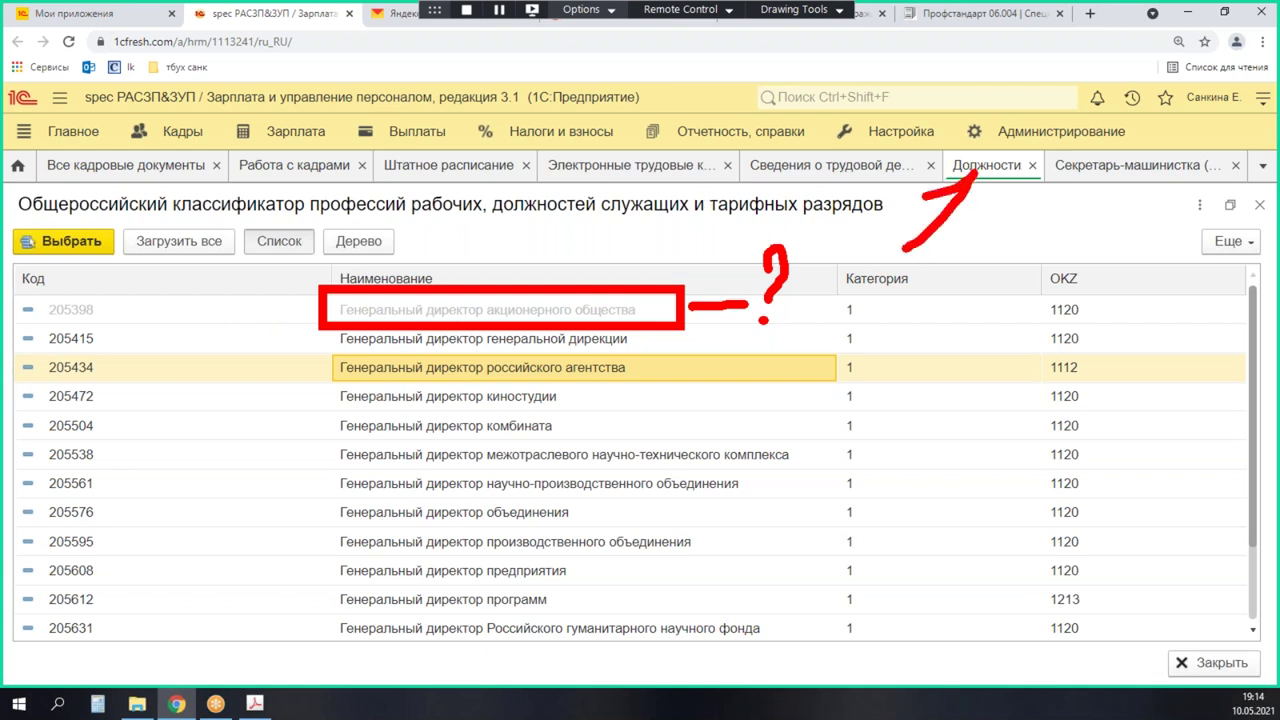
left_click_drag(896, 205, 980, 172)
key("Escape")
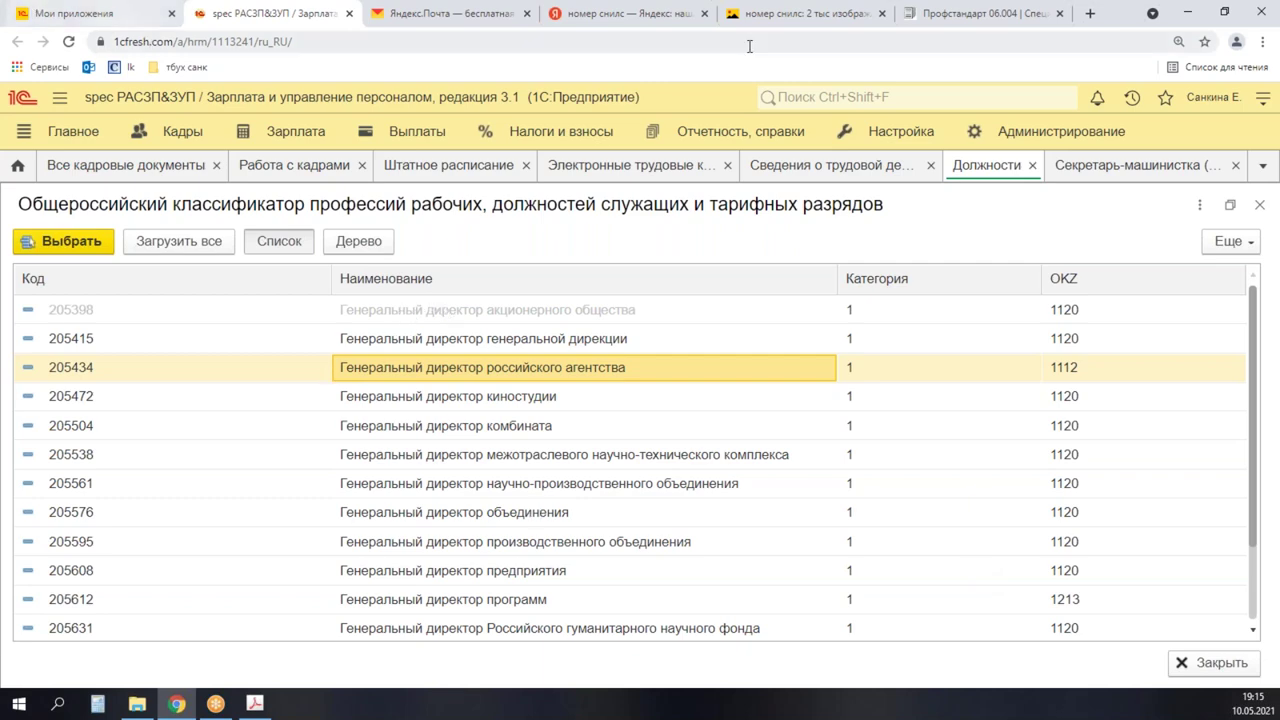
- Restore the browser to a smaller window and switch to the Яндекс.Почта page
double_click(1112, 18)
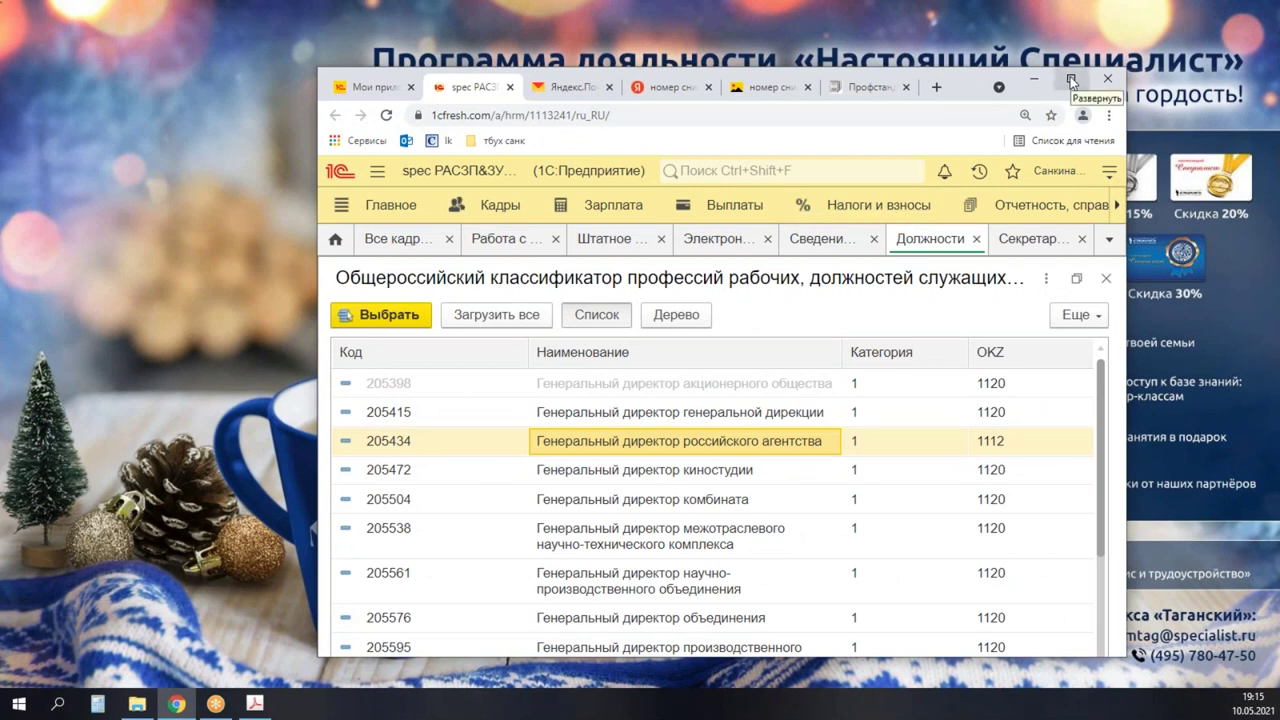
left_click(565, 92)
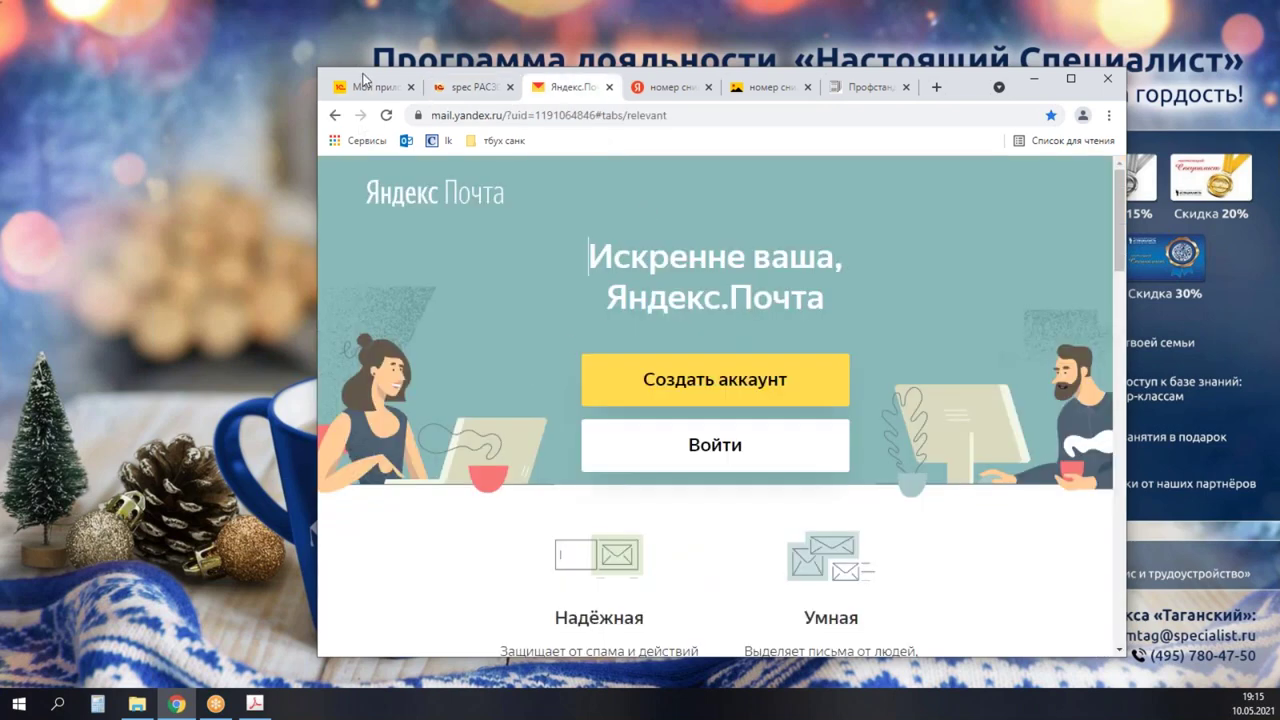